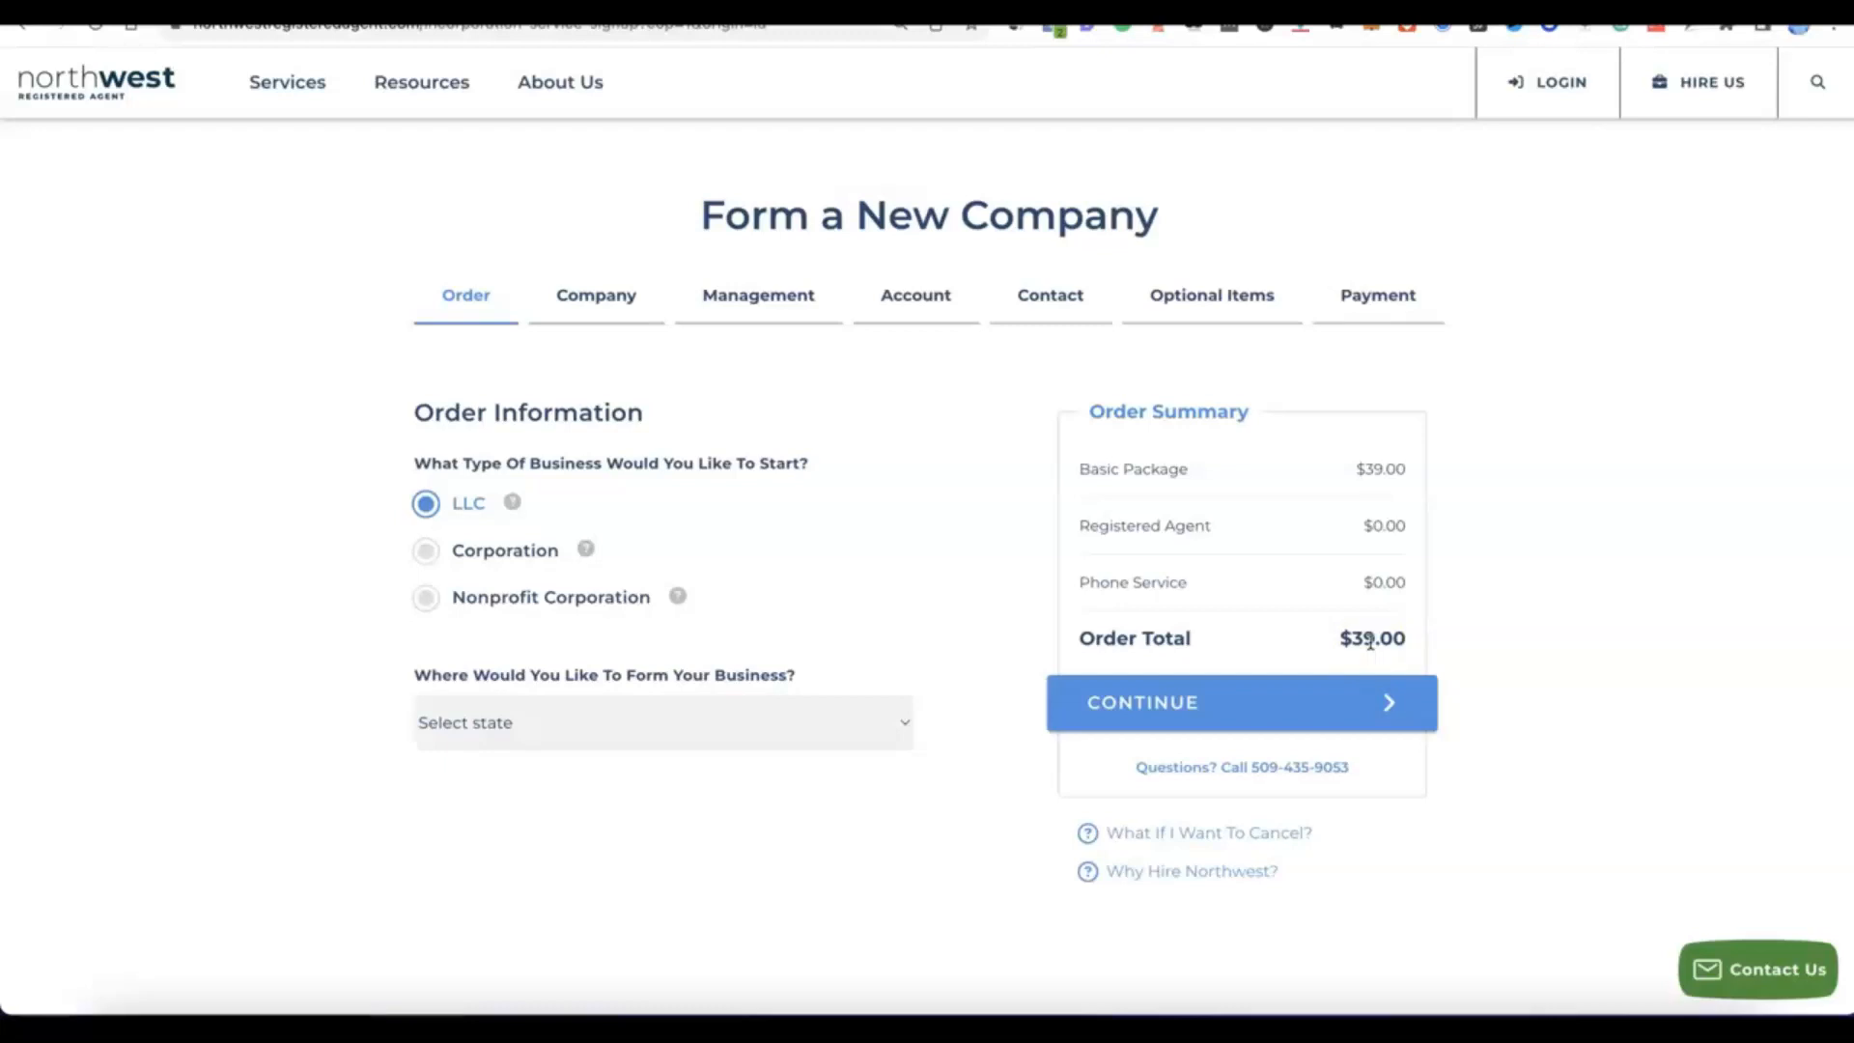
# Step: Choose NM - New Mexico as the state for forming the LLC, keep 6 Day Processing, and continue to the company details
pyautogui.click(903, 722)
pyautogui.scroll(-5, 884, 722)
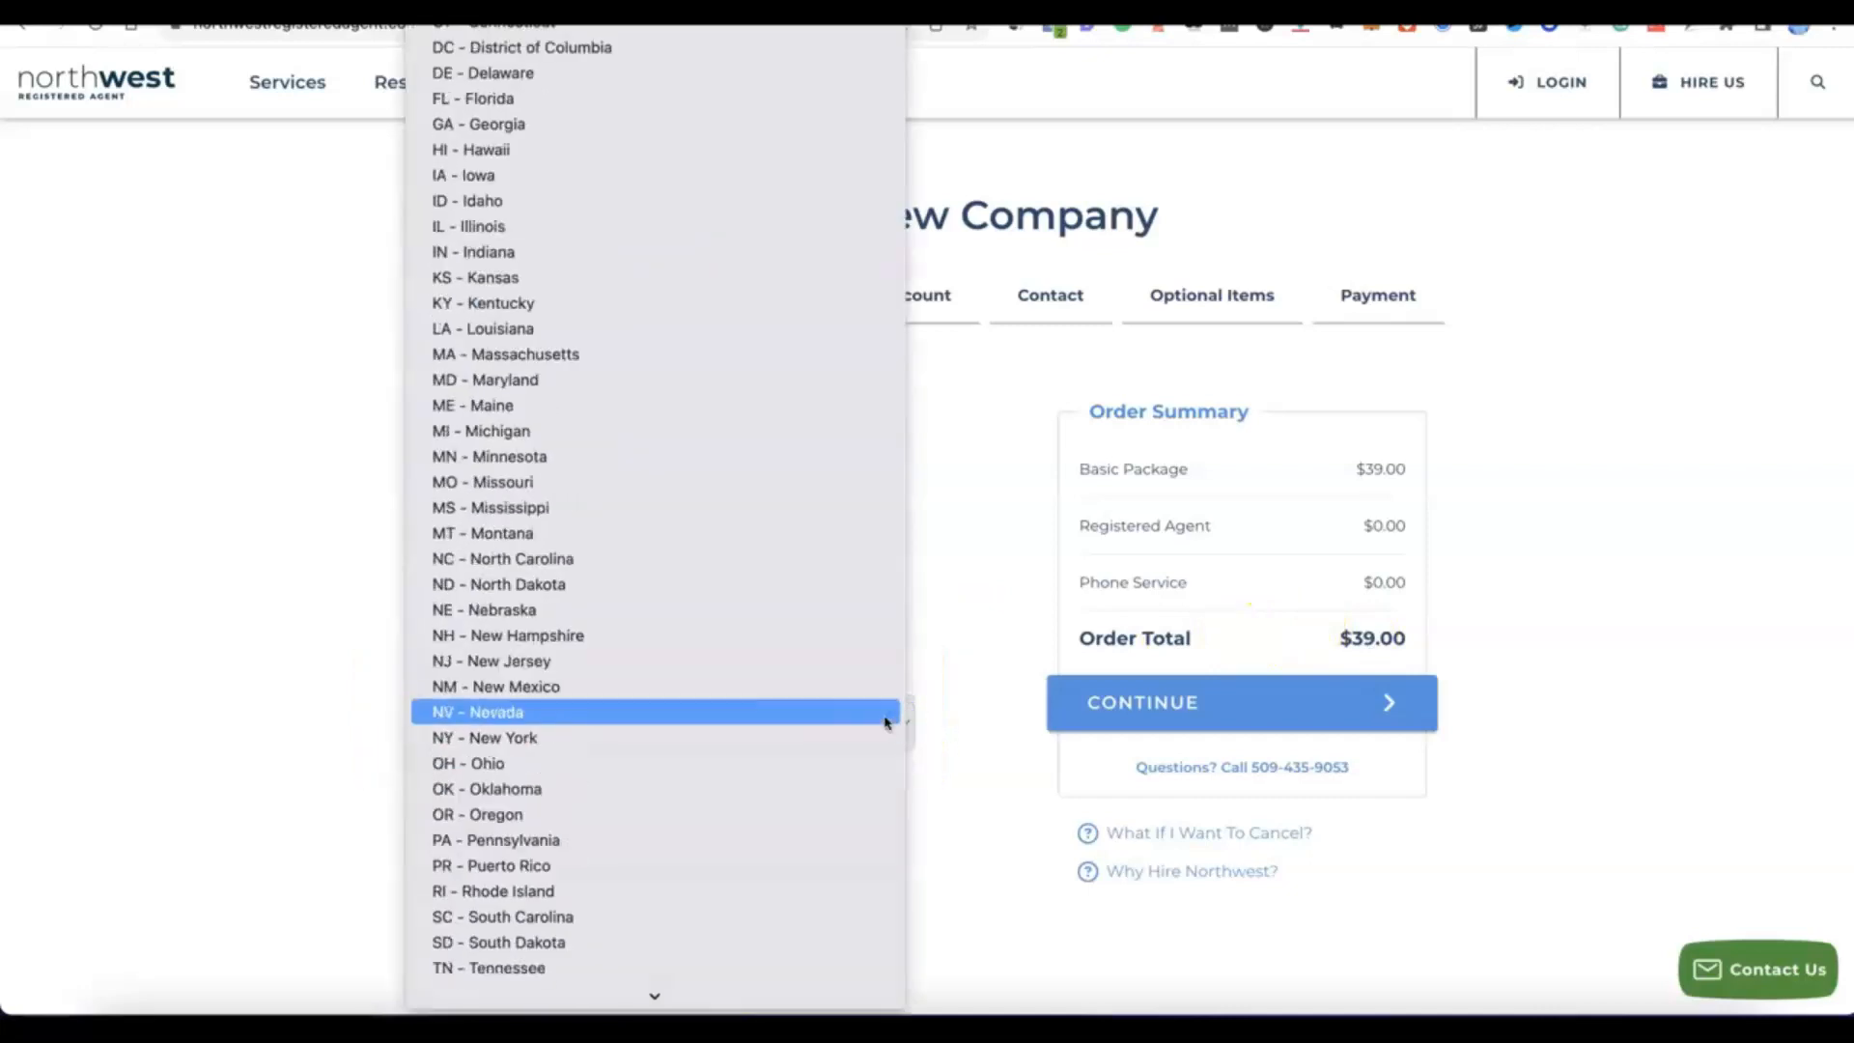
pyautogui.scroll(-3, 662, 612)
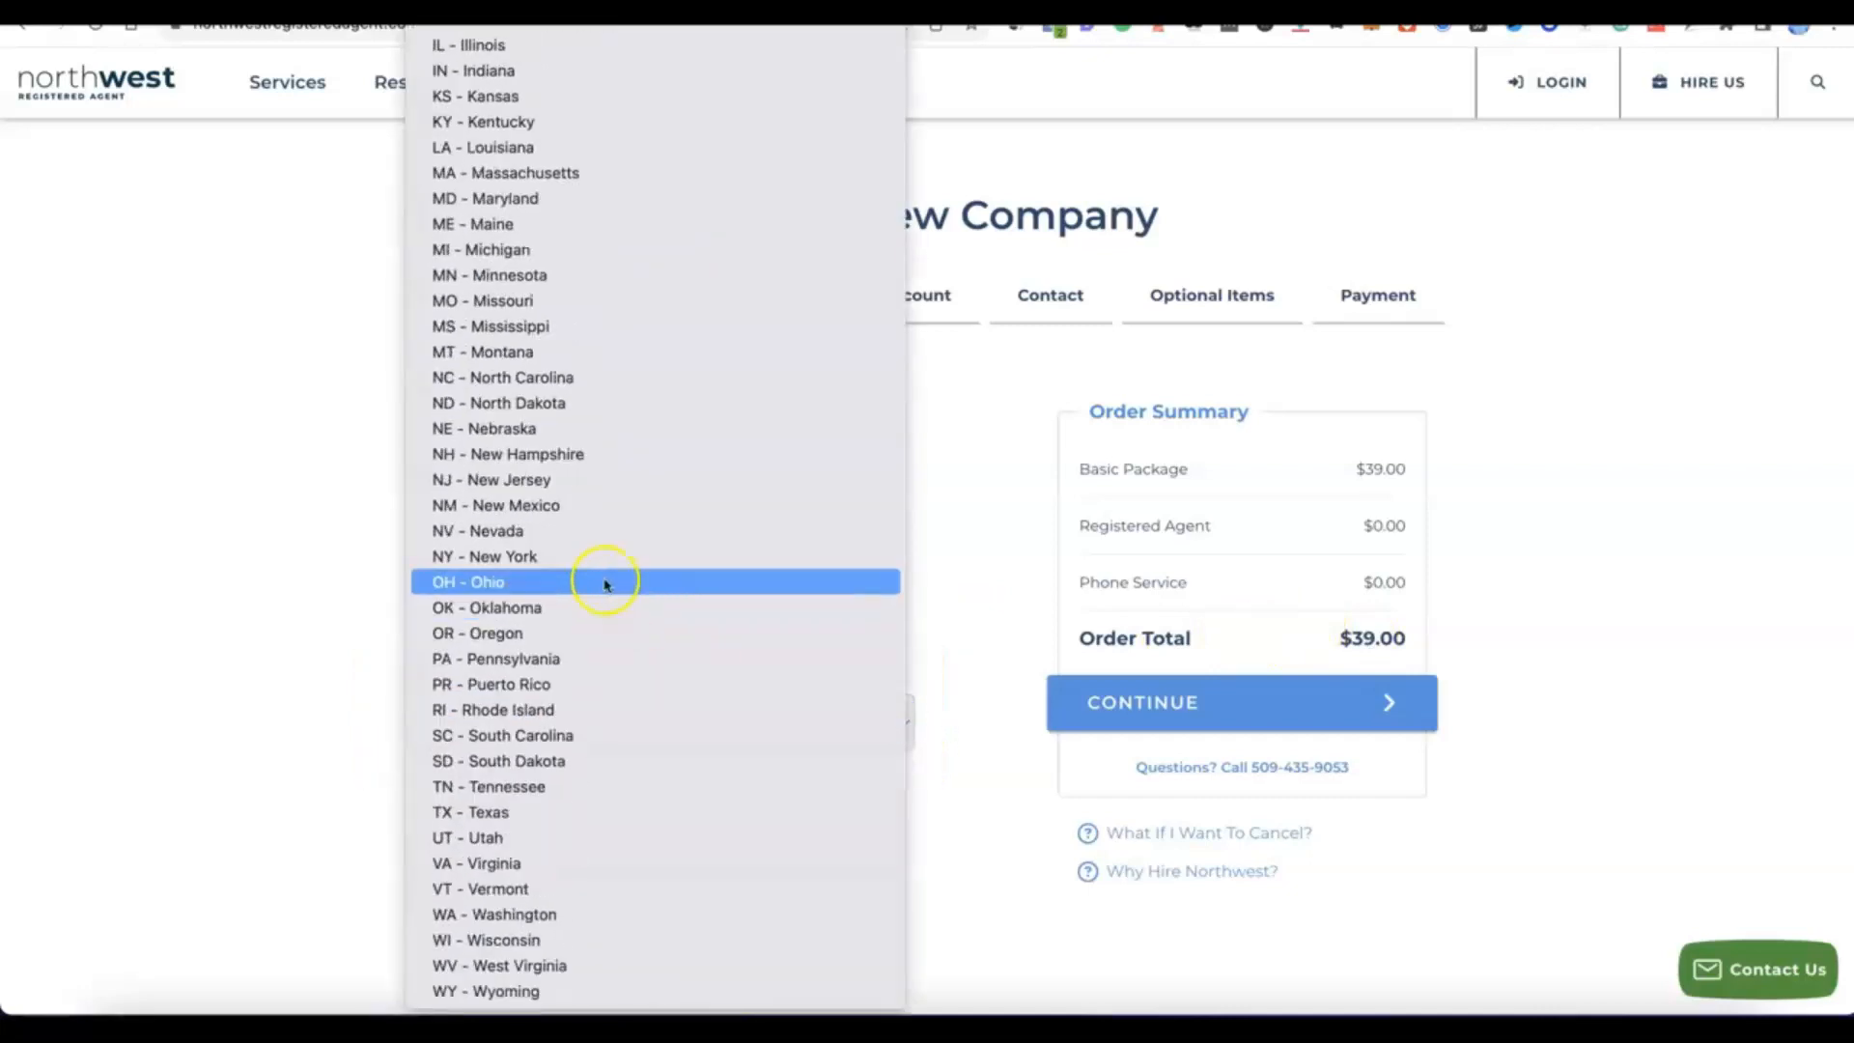
pyautogui.click(516, 510)
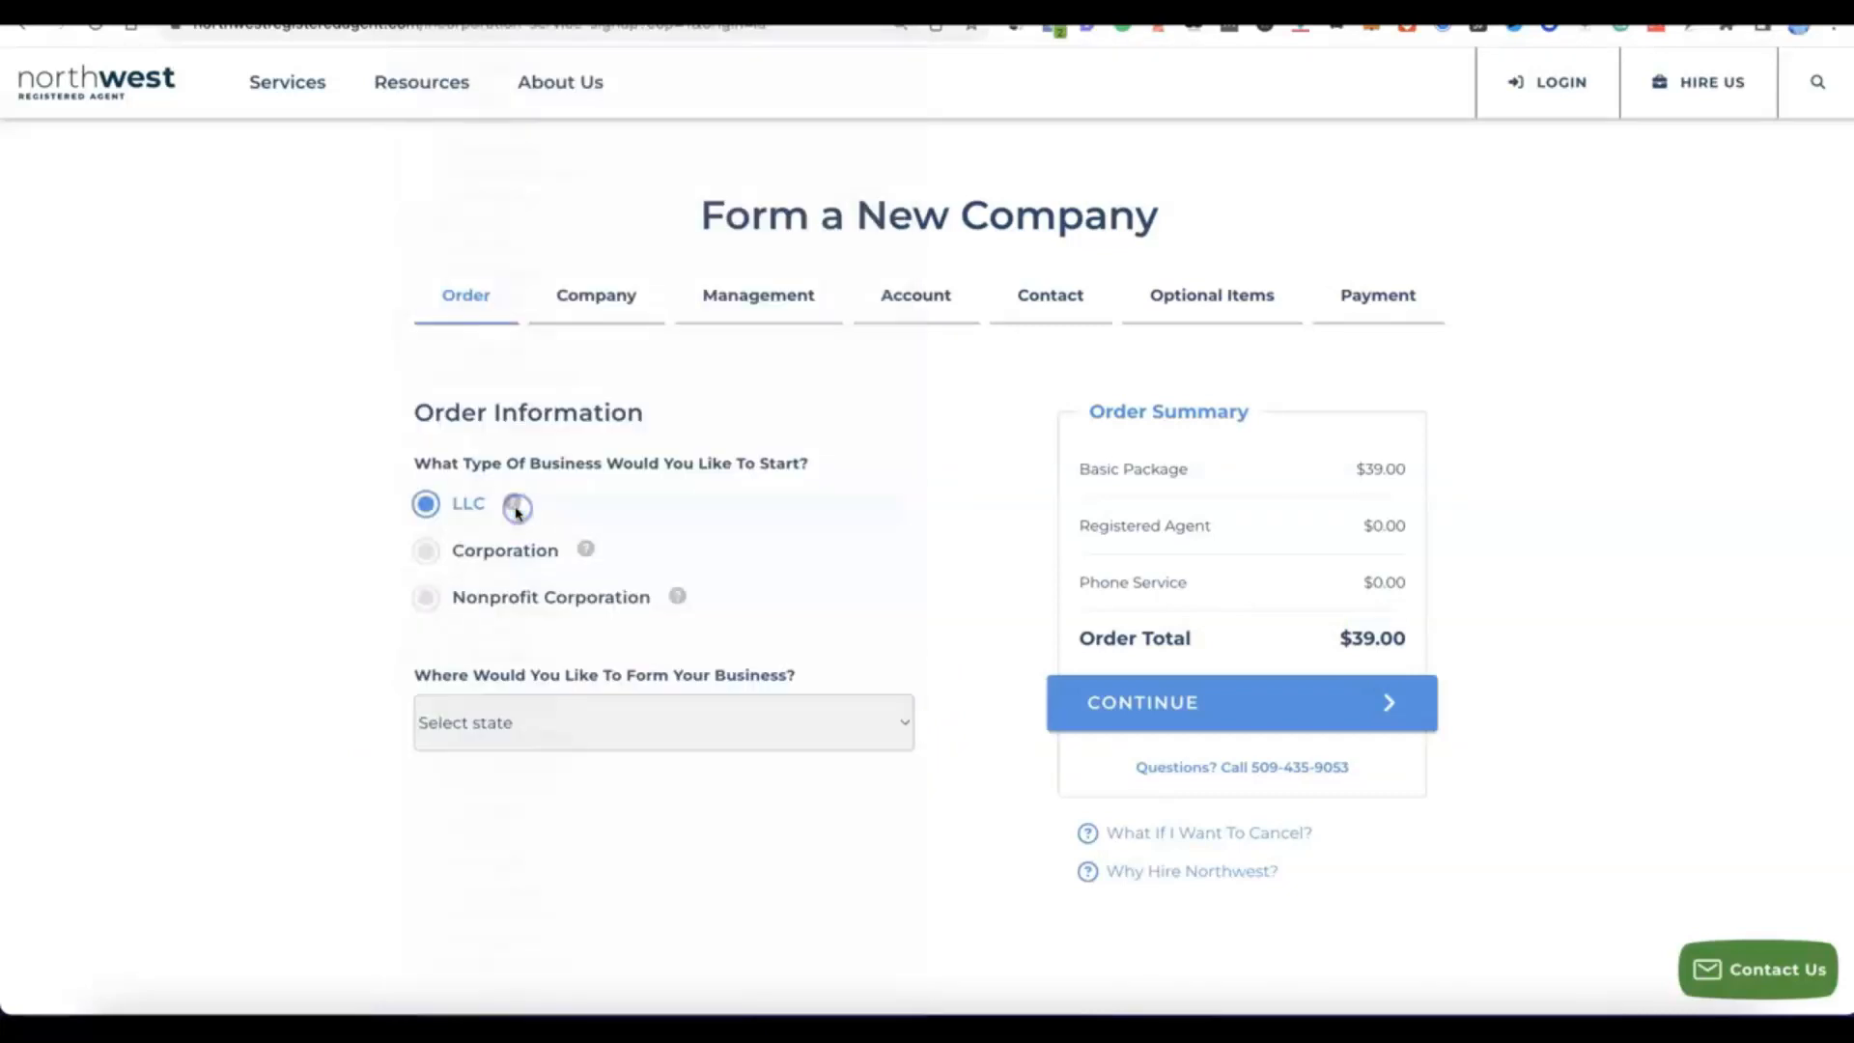
pyautogui.scroll(-3, 710, 768)
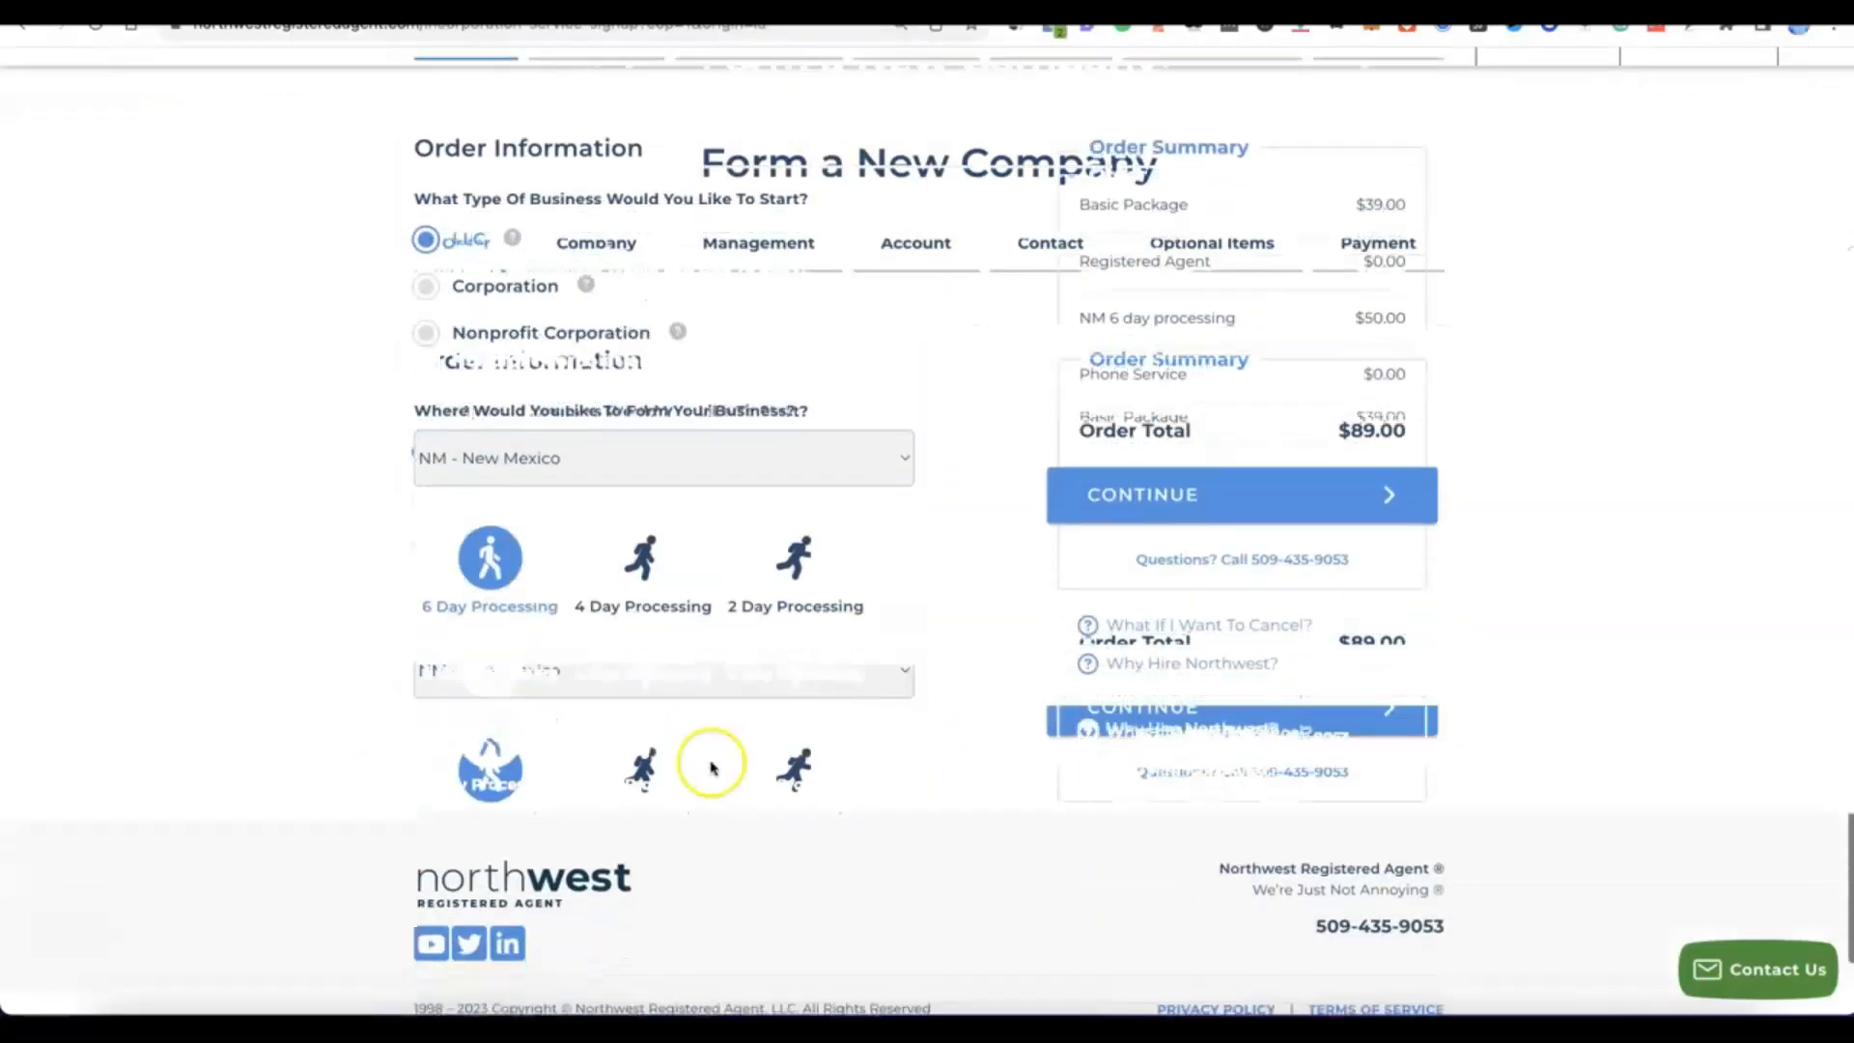
pyautogui.scroll(2, 711, 768)
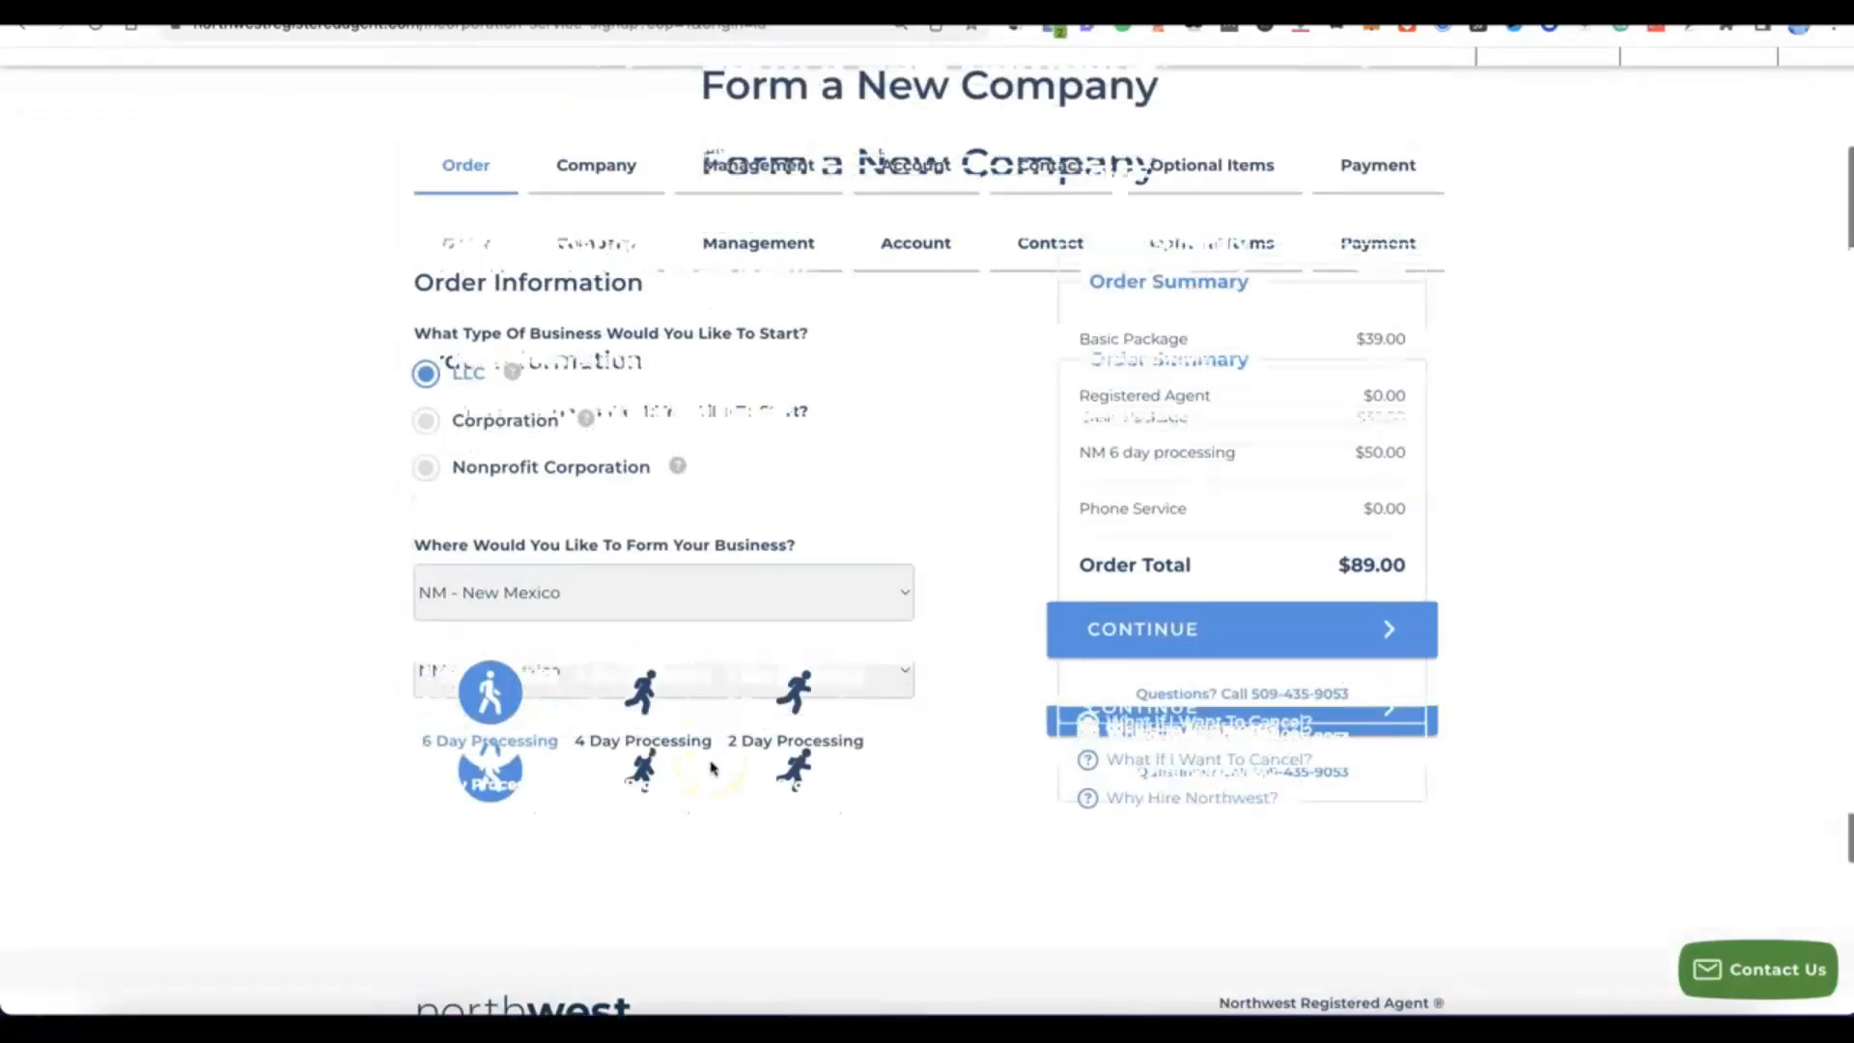
pyautogui.scroll(1, 711, 767)
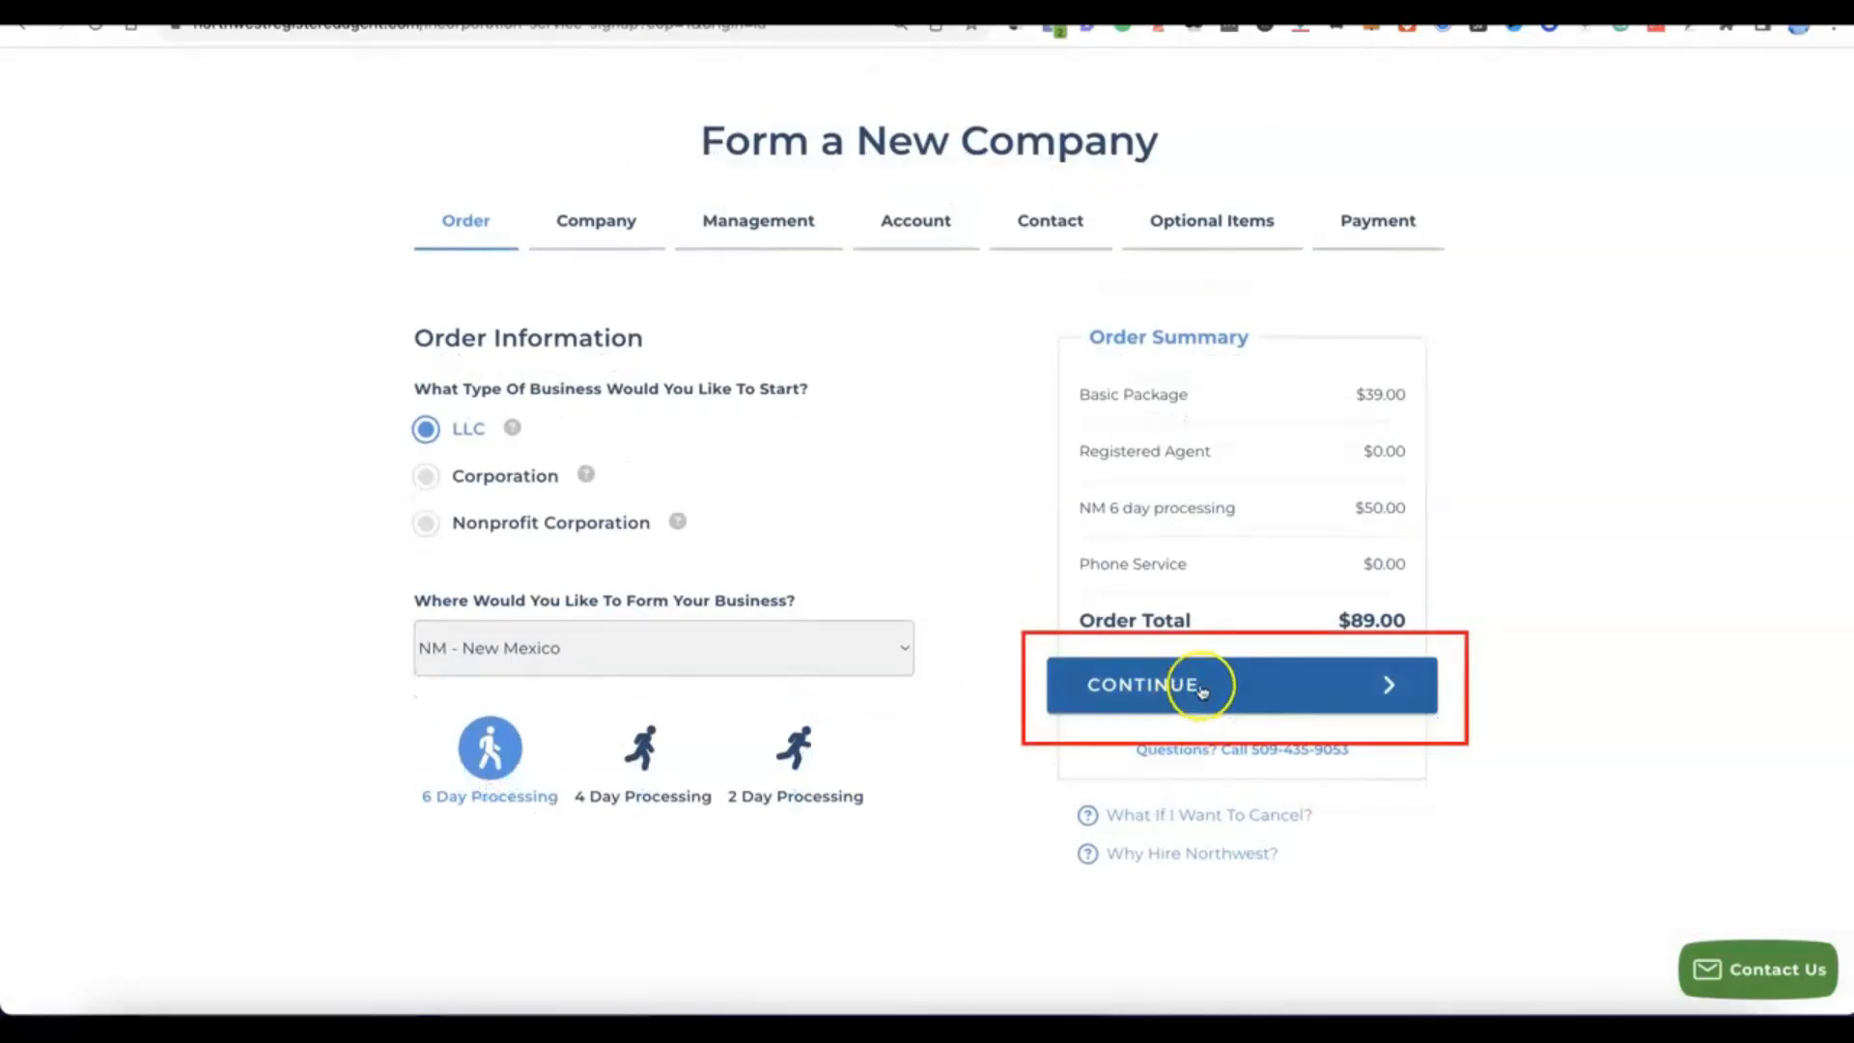
pyautogui.click(1201, 685)
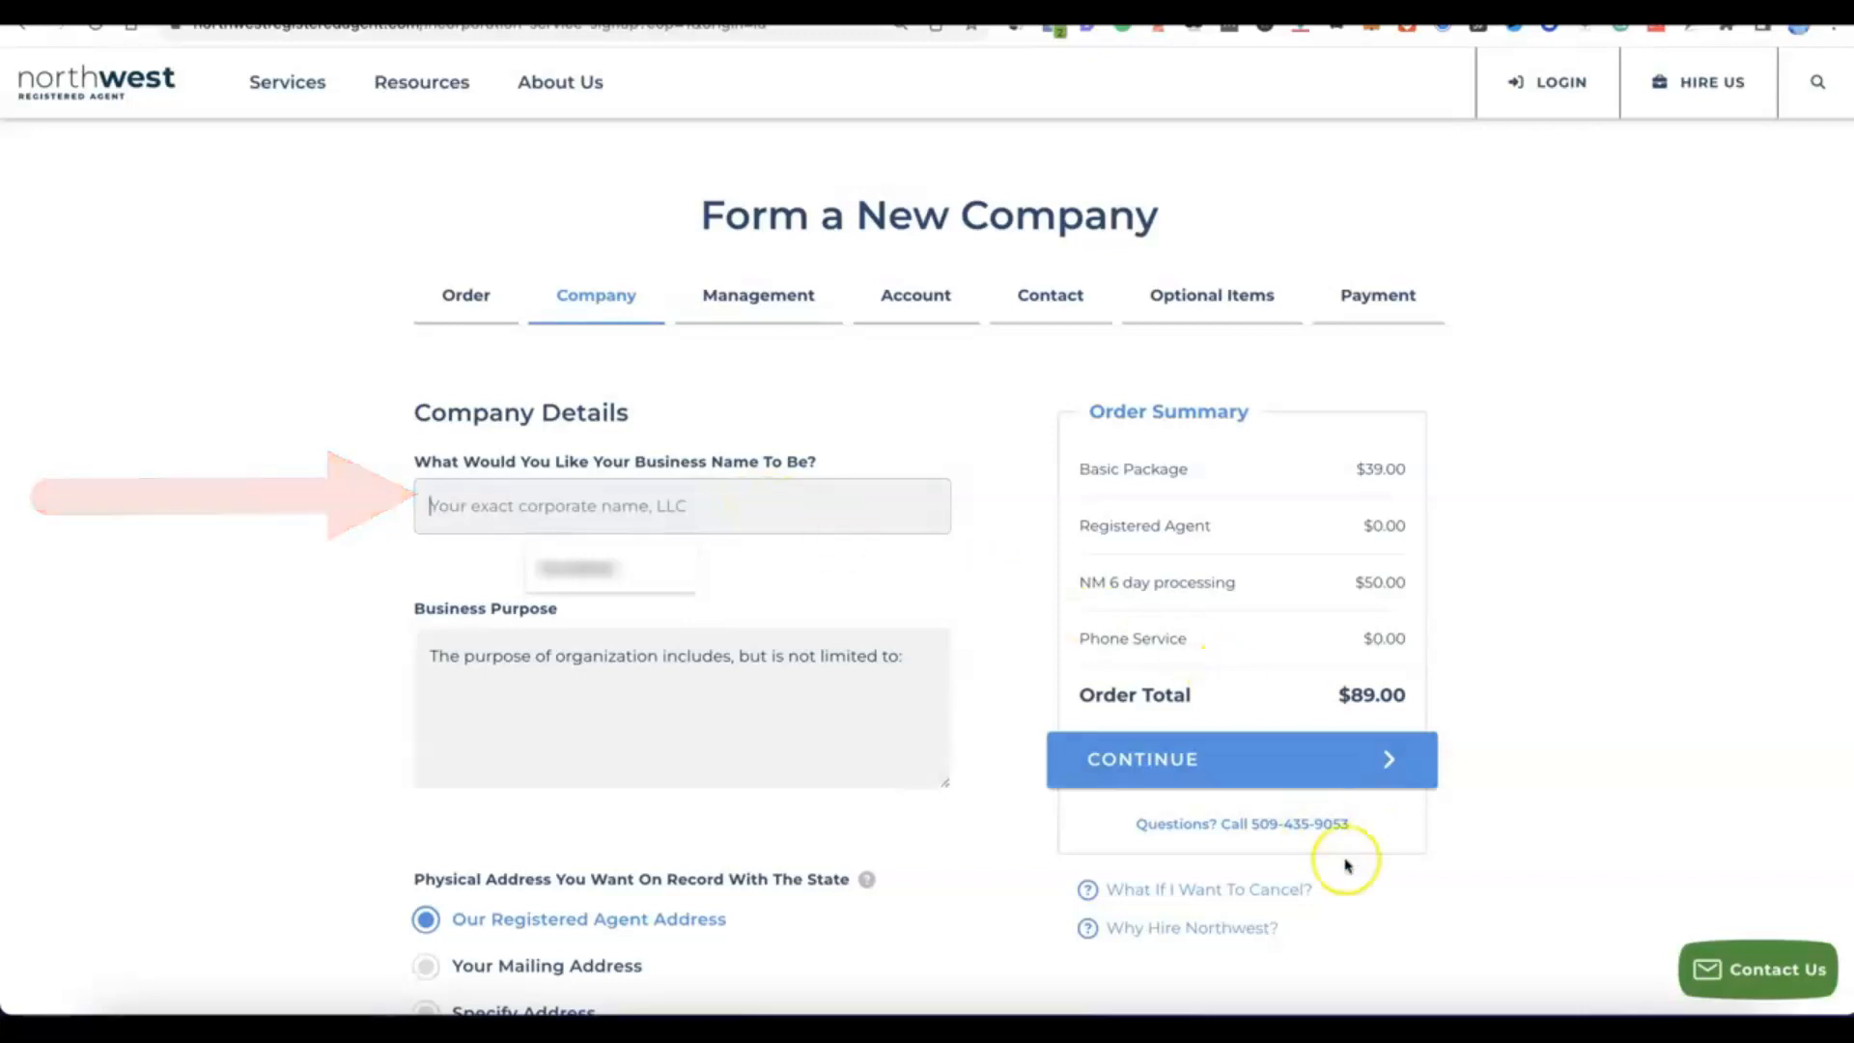
# Step: Enter Modoe as the business name and complete the business purpose with "E-commerce - online selling of general products."
pyautogui.click(719, 503)
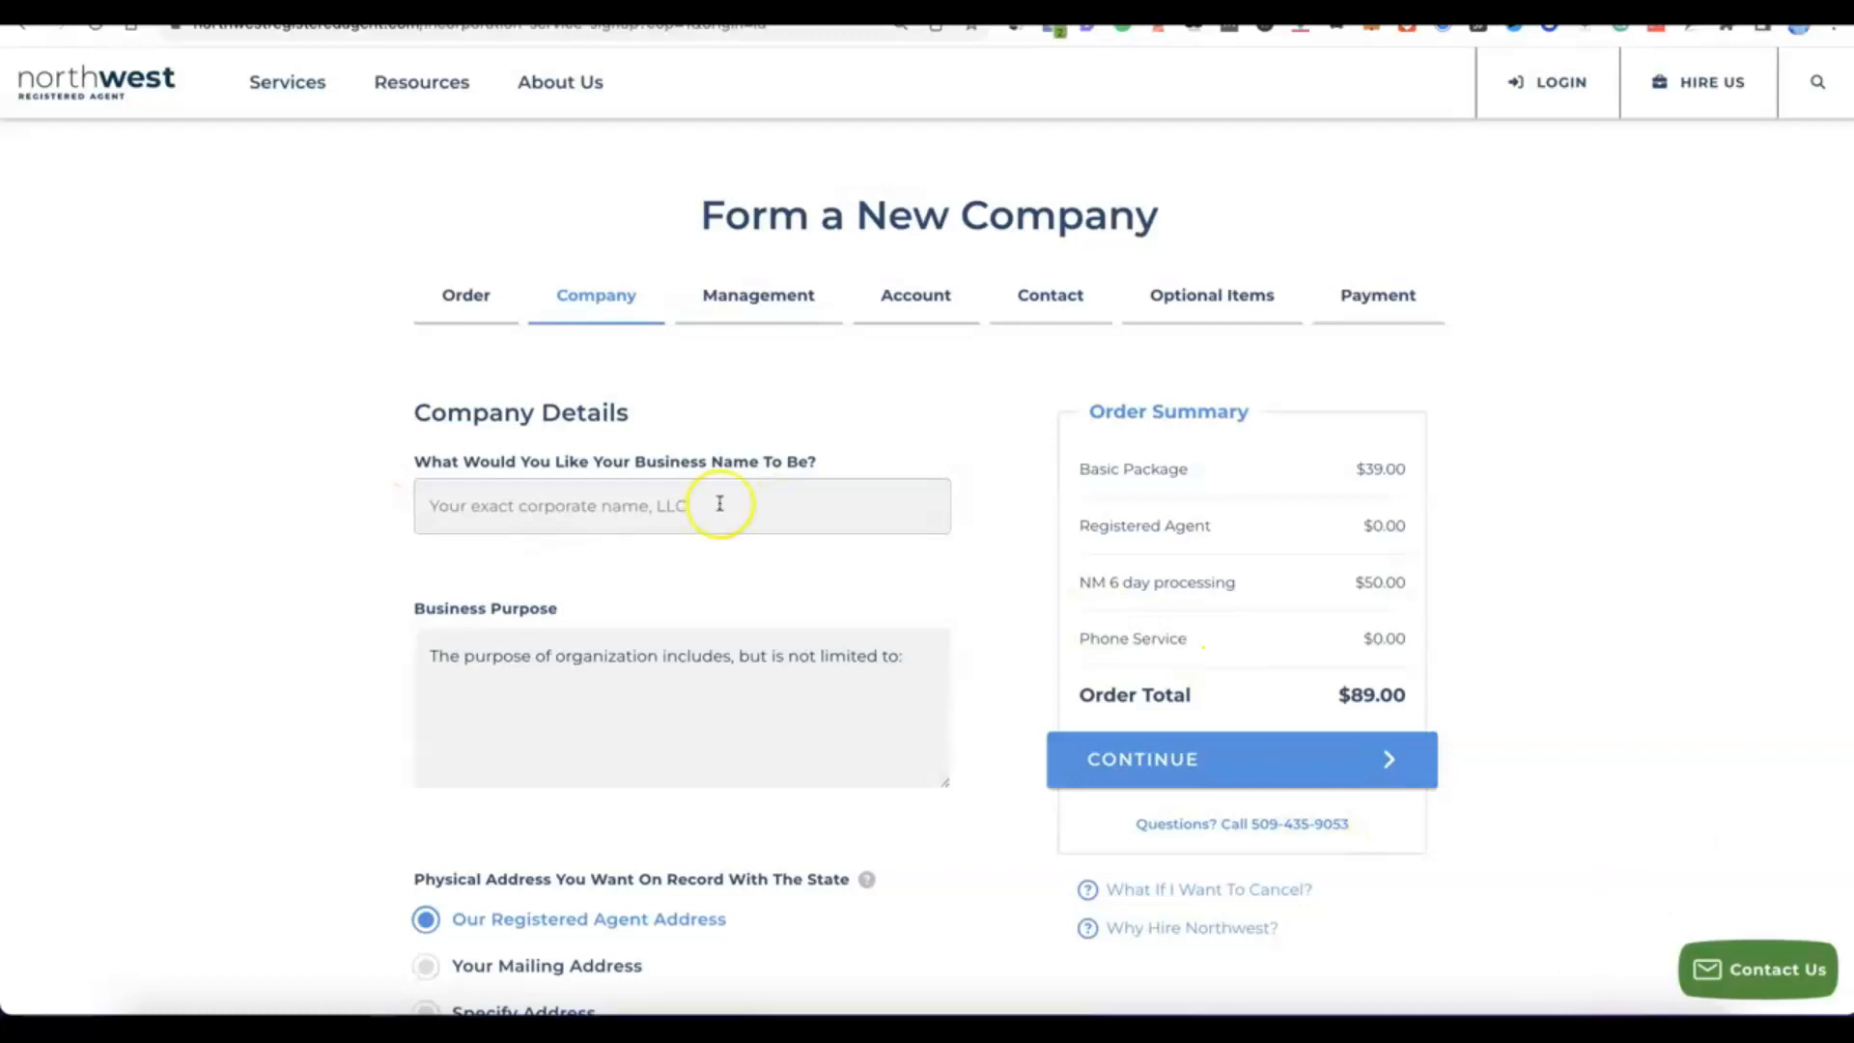
pyautogui.write('Modoe')
pyautogui.click(546, 681)
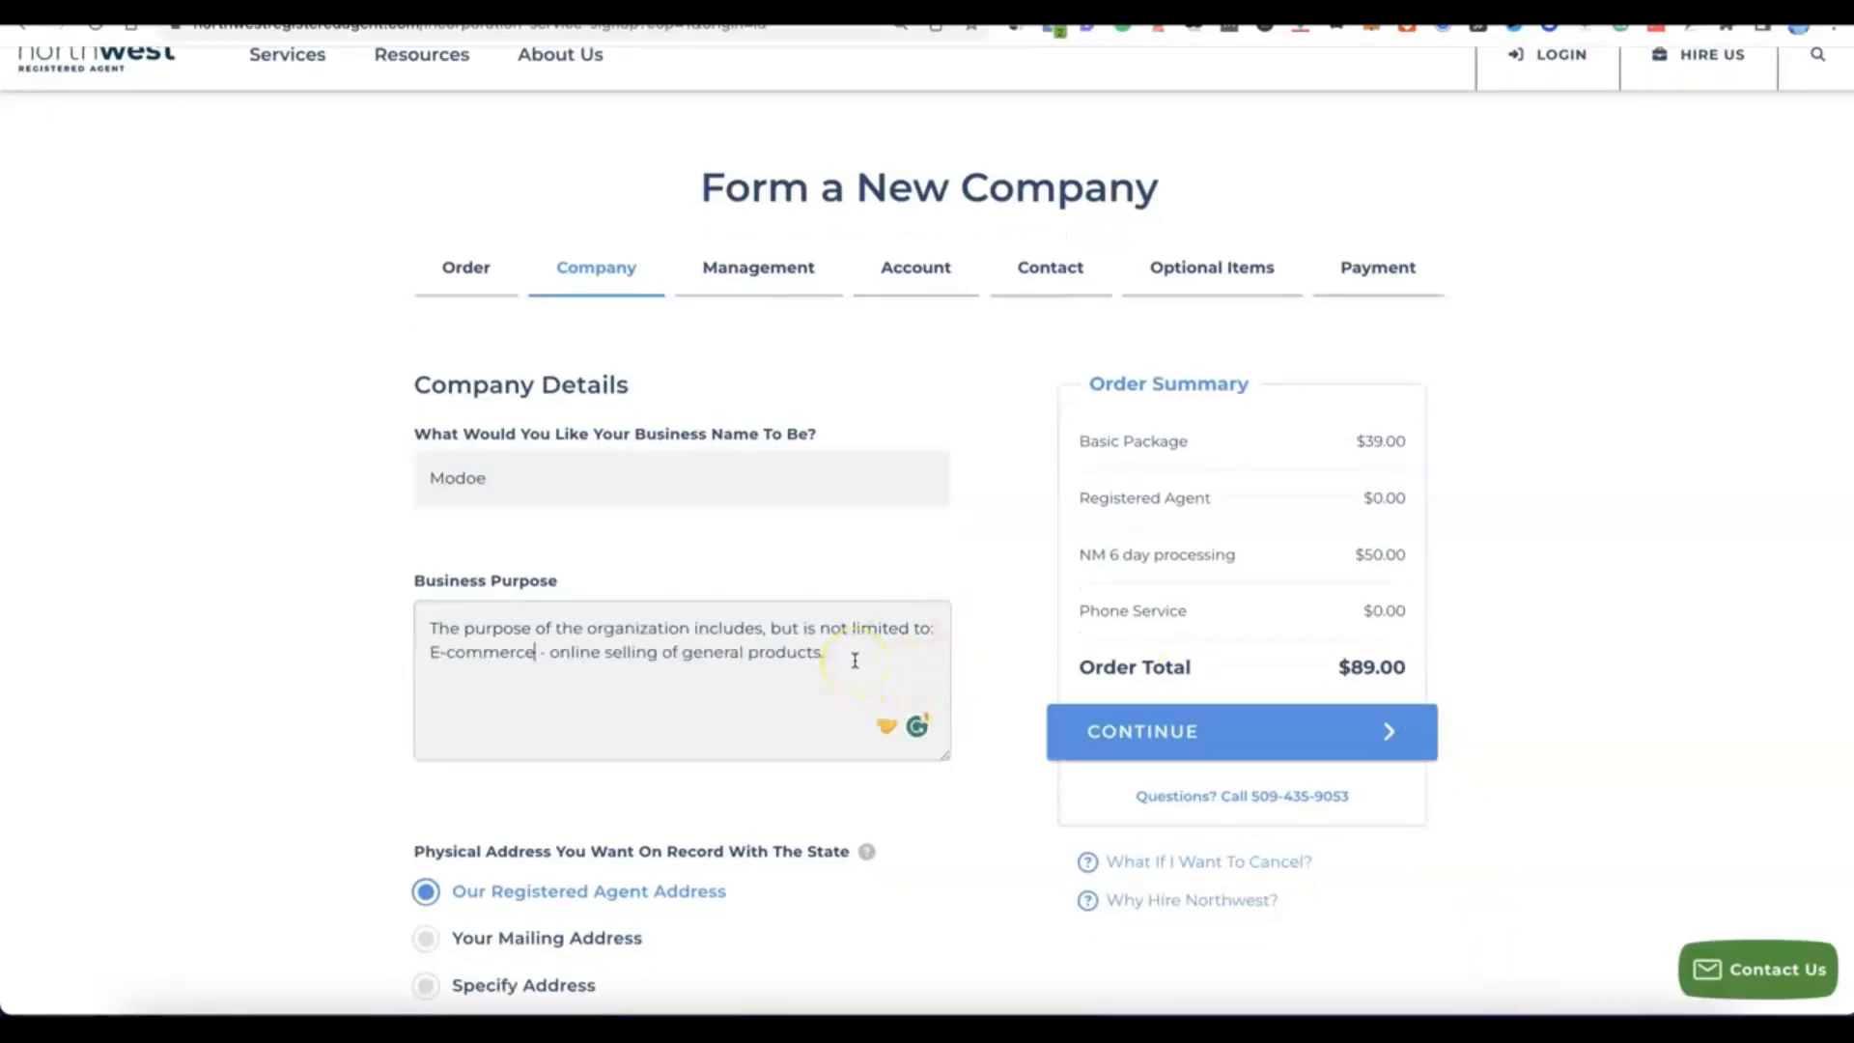
# Step: Keep the registered agent address as both the physical and mailing address on record, and continue to company management
pyautogui.scroll(-3, 838, 664)
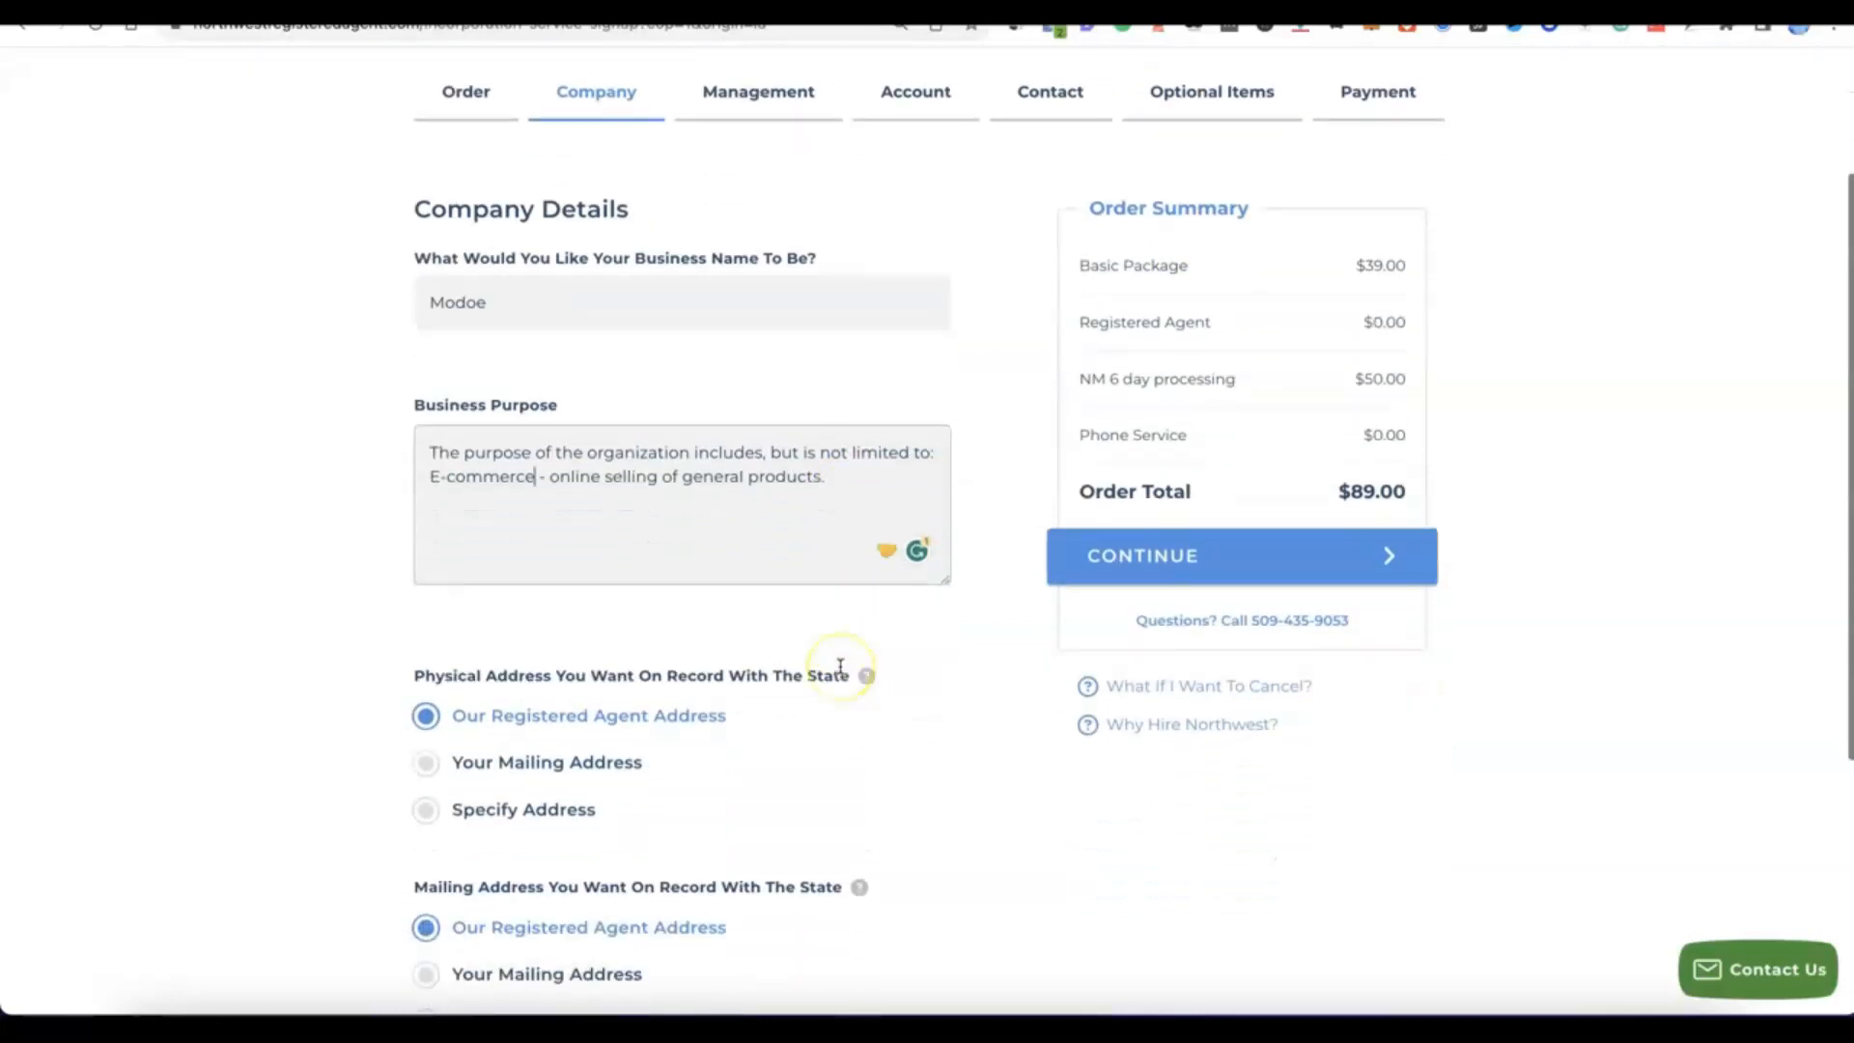
pyautogui.scroll(-1, 840, 664)
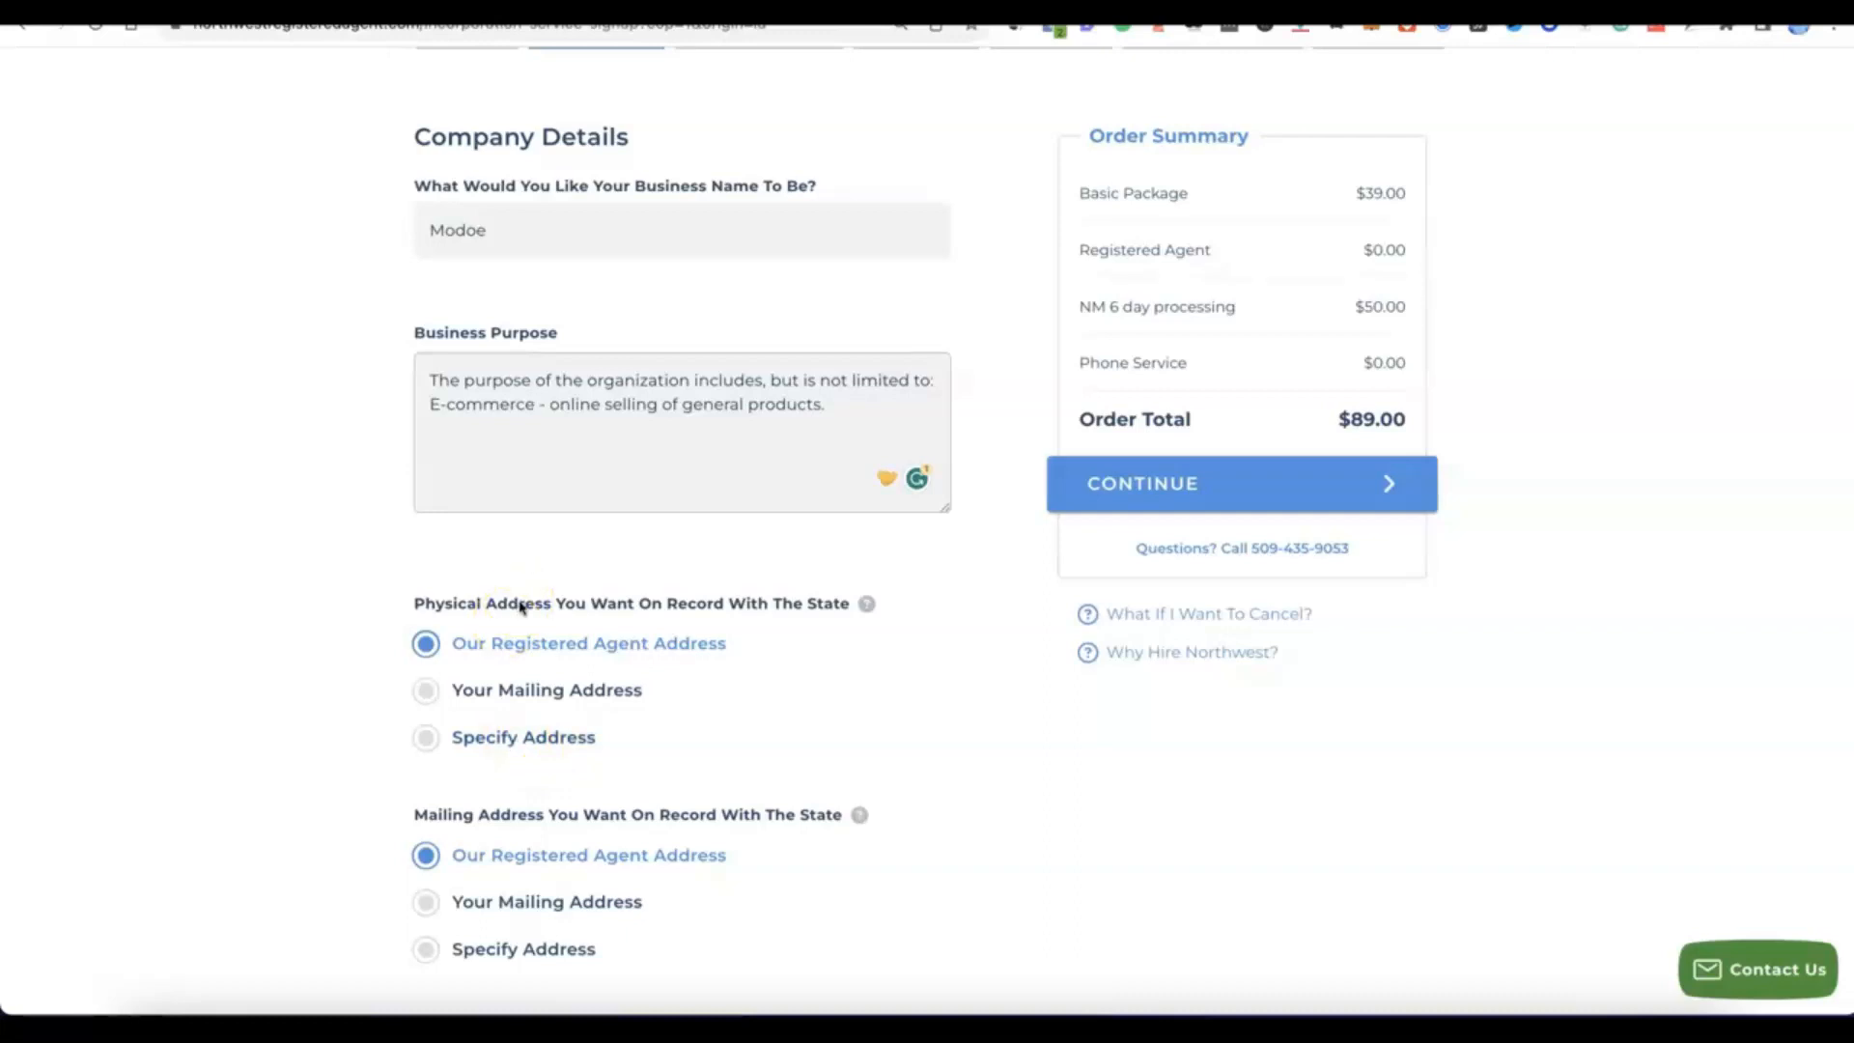
pyautogui.scroll(-2, 521, 606)
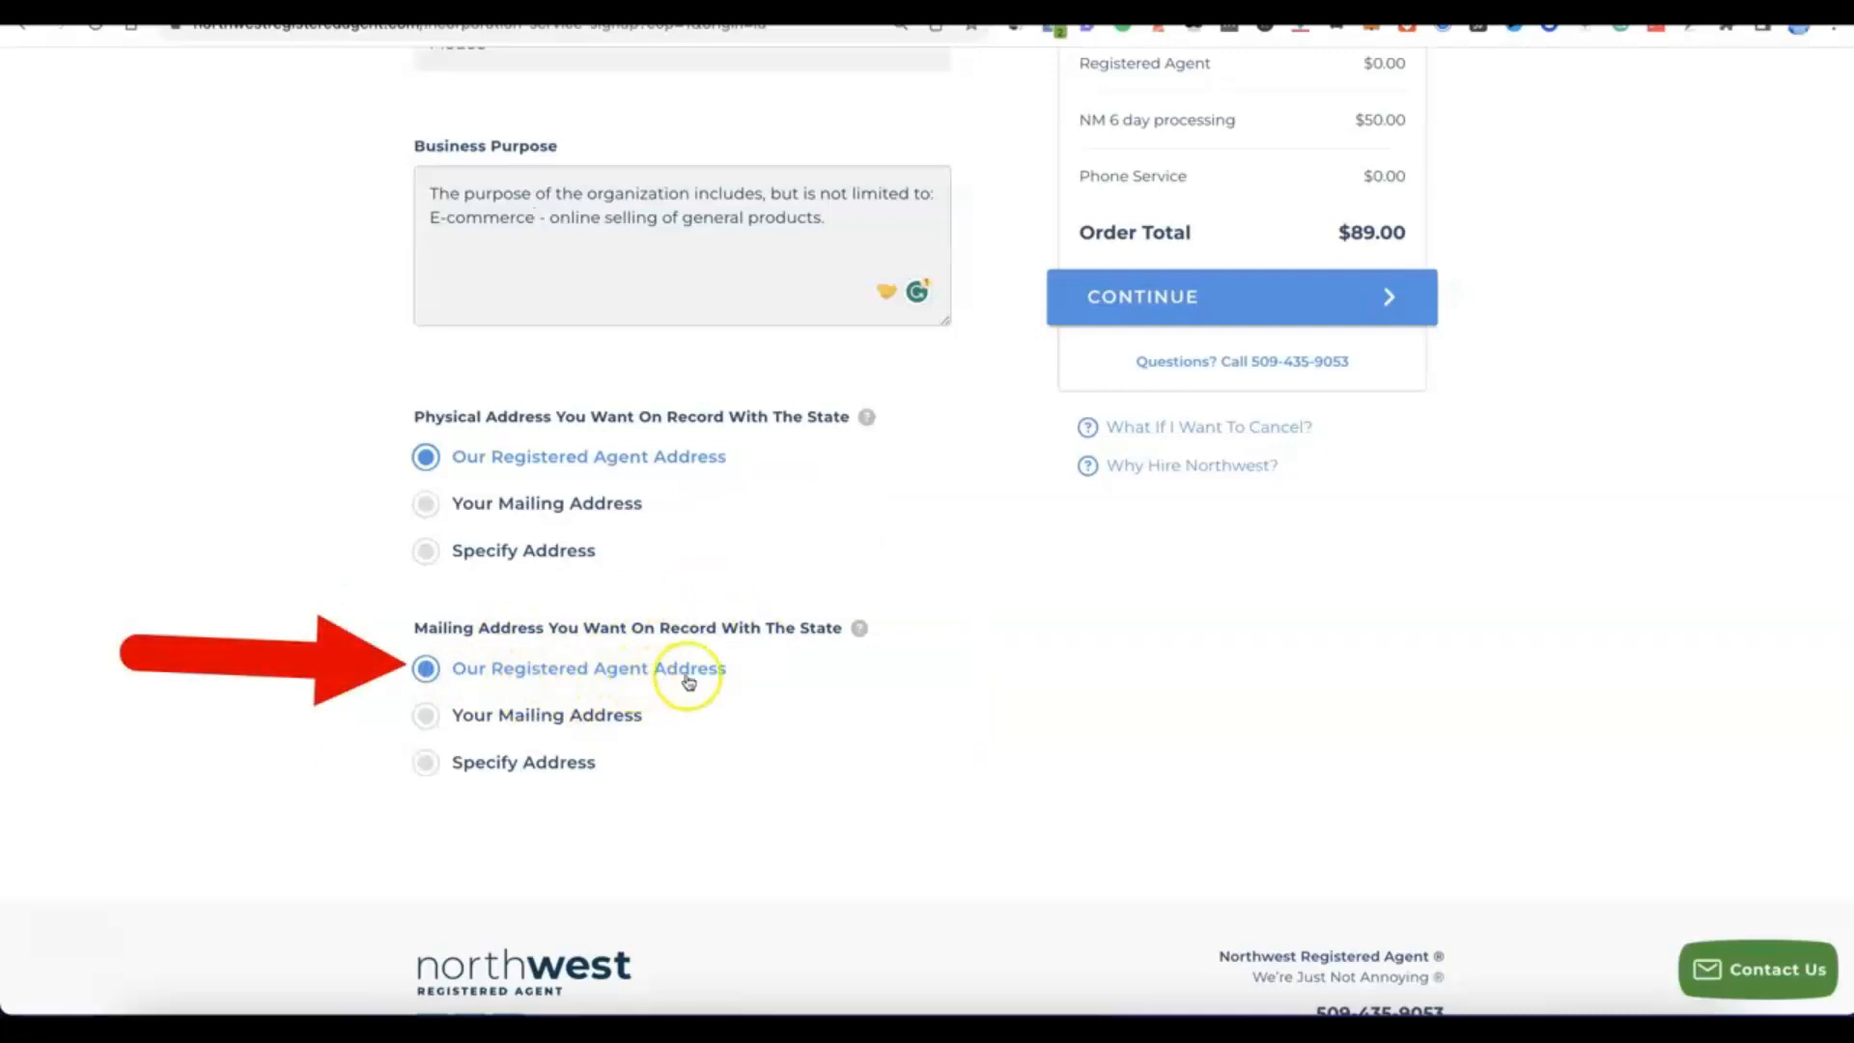
pyautogui.scroll(5, 729, 671)
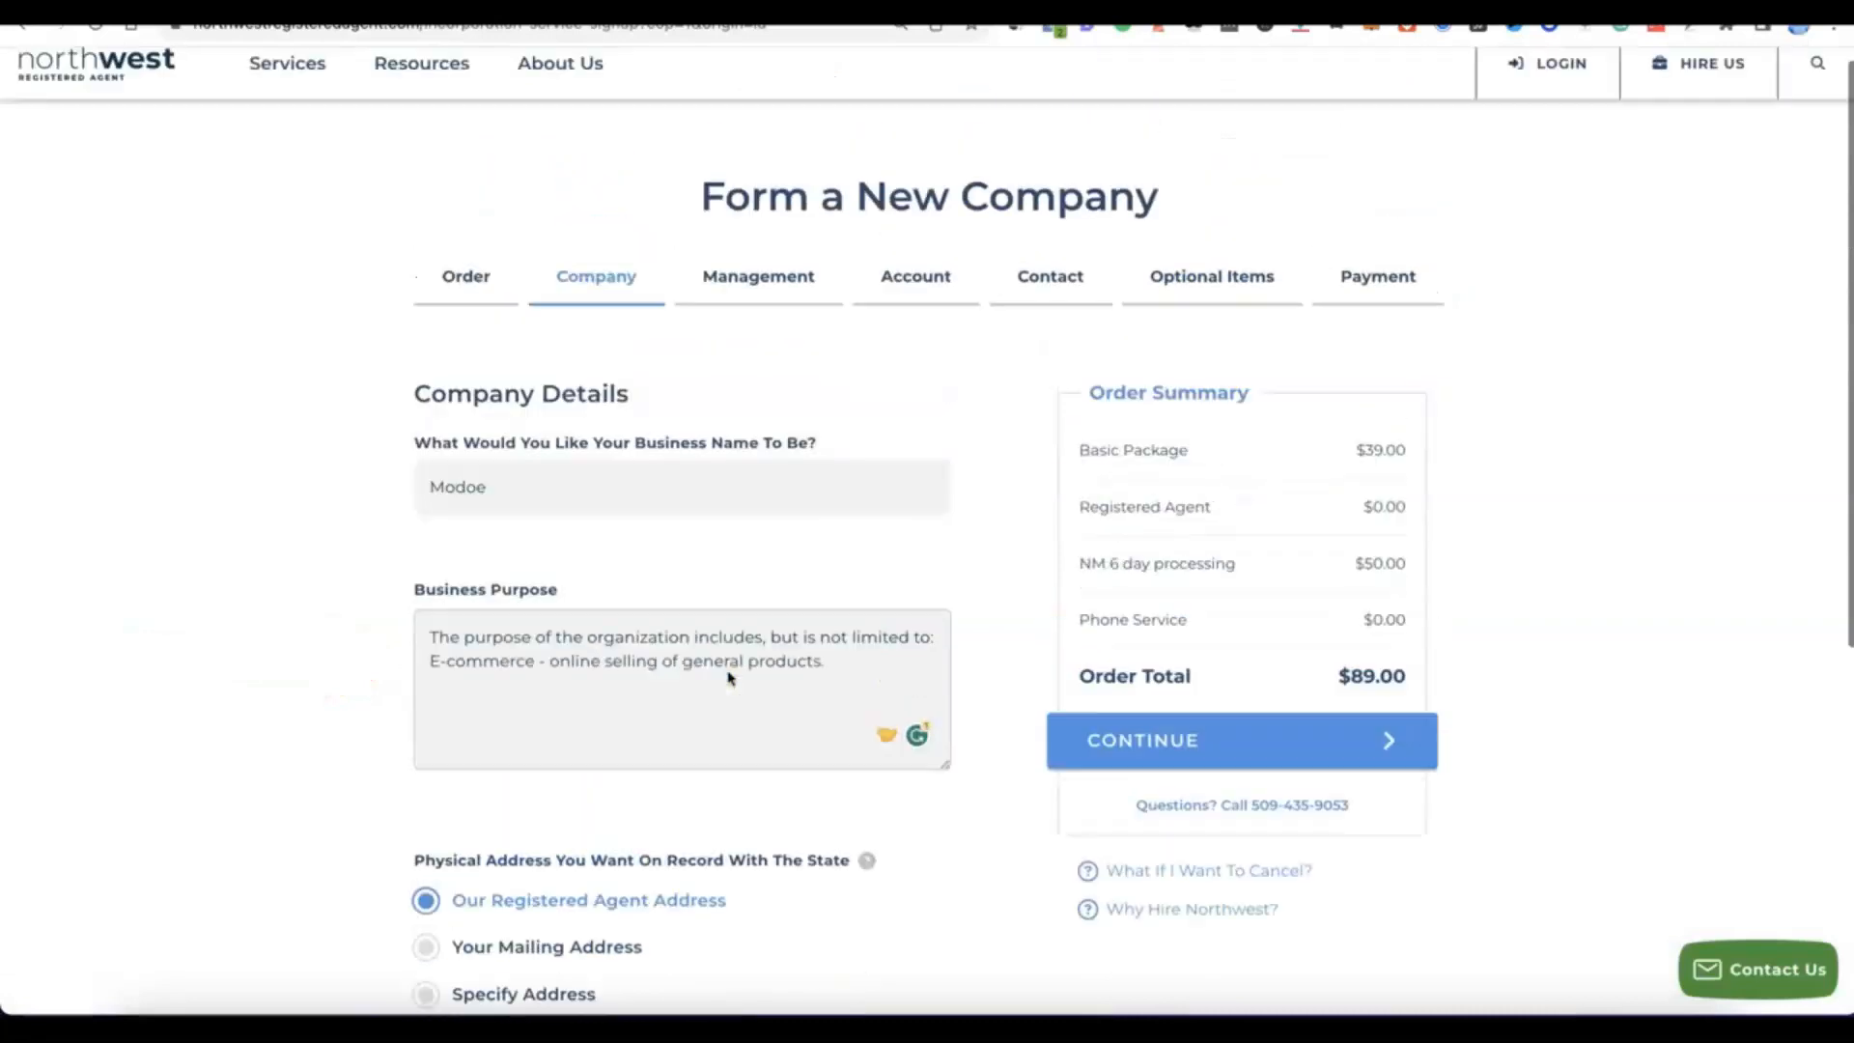
pyautogui.click(1149, 761)
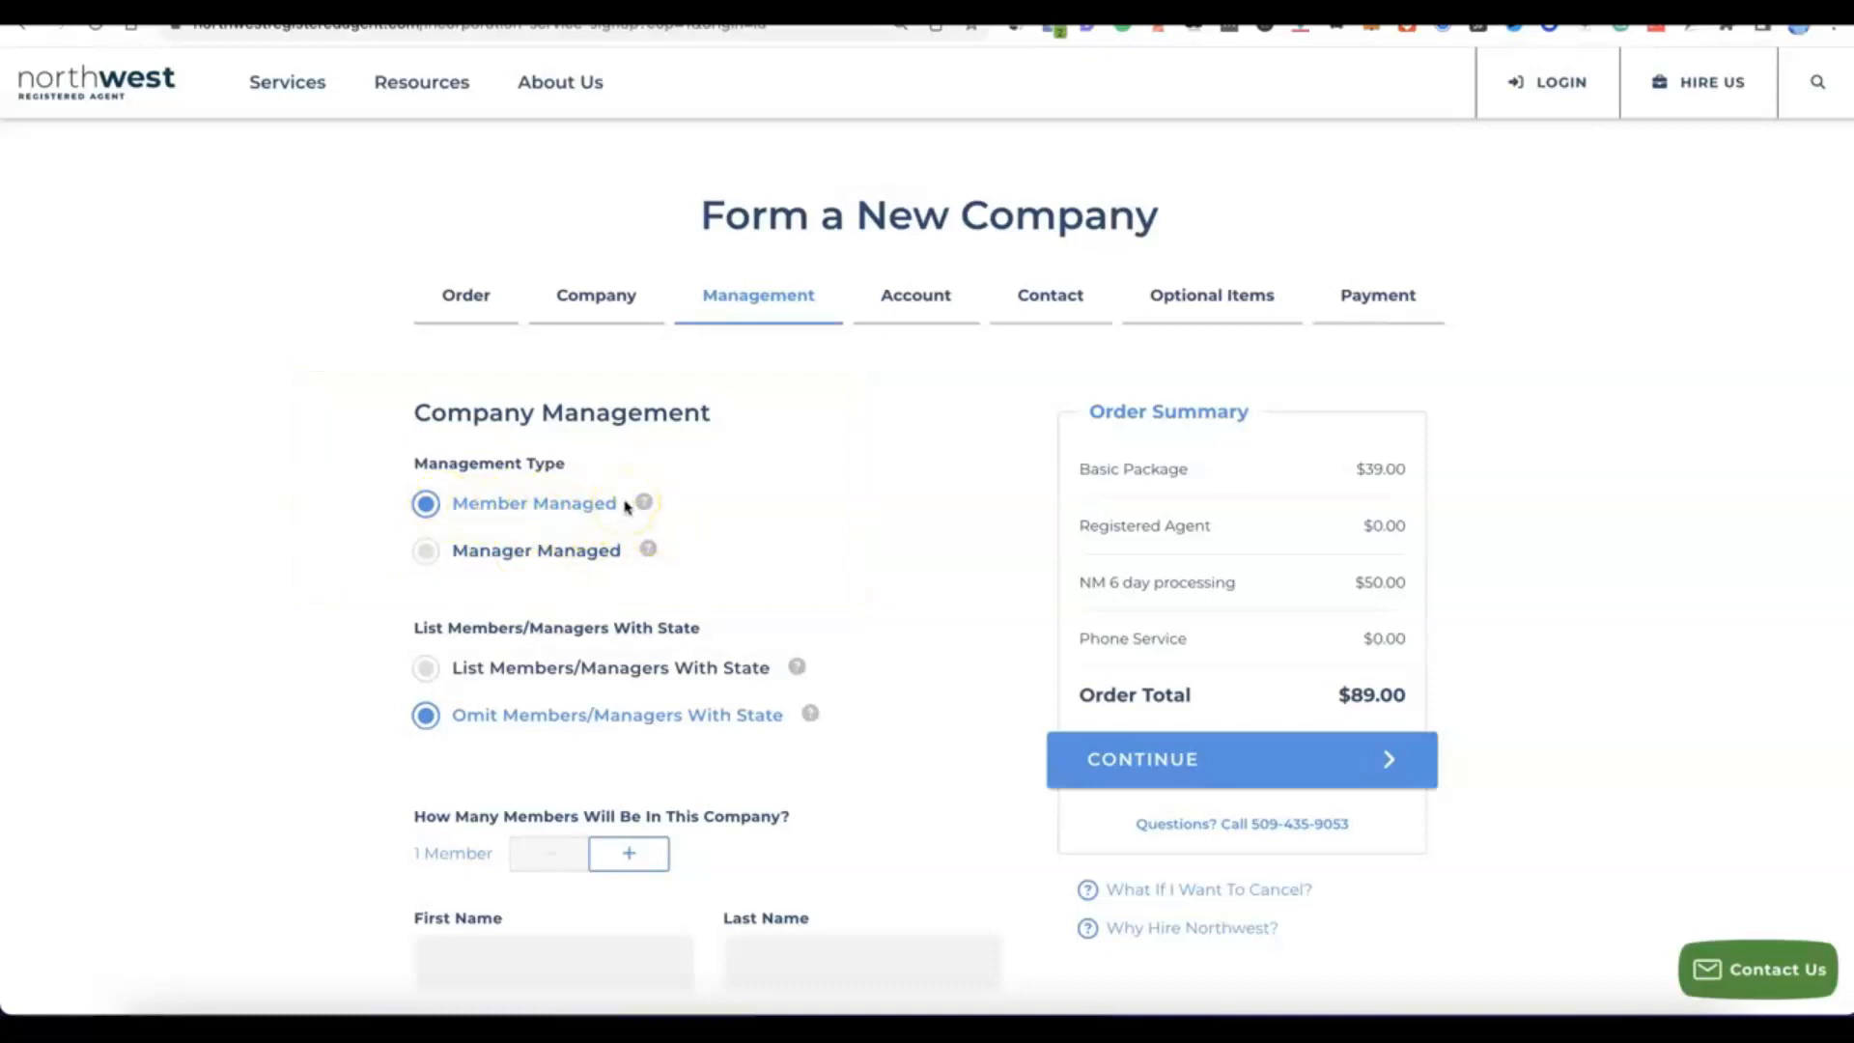
# Step: Set the company to 2 members, fill in both members' names with the registered agent address, and continue to account setup
pyautogui.scroll(-3, 526, 492)
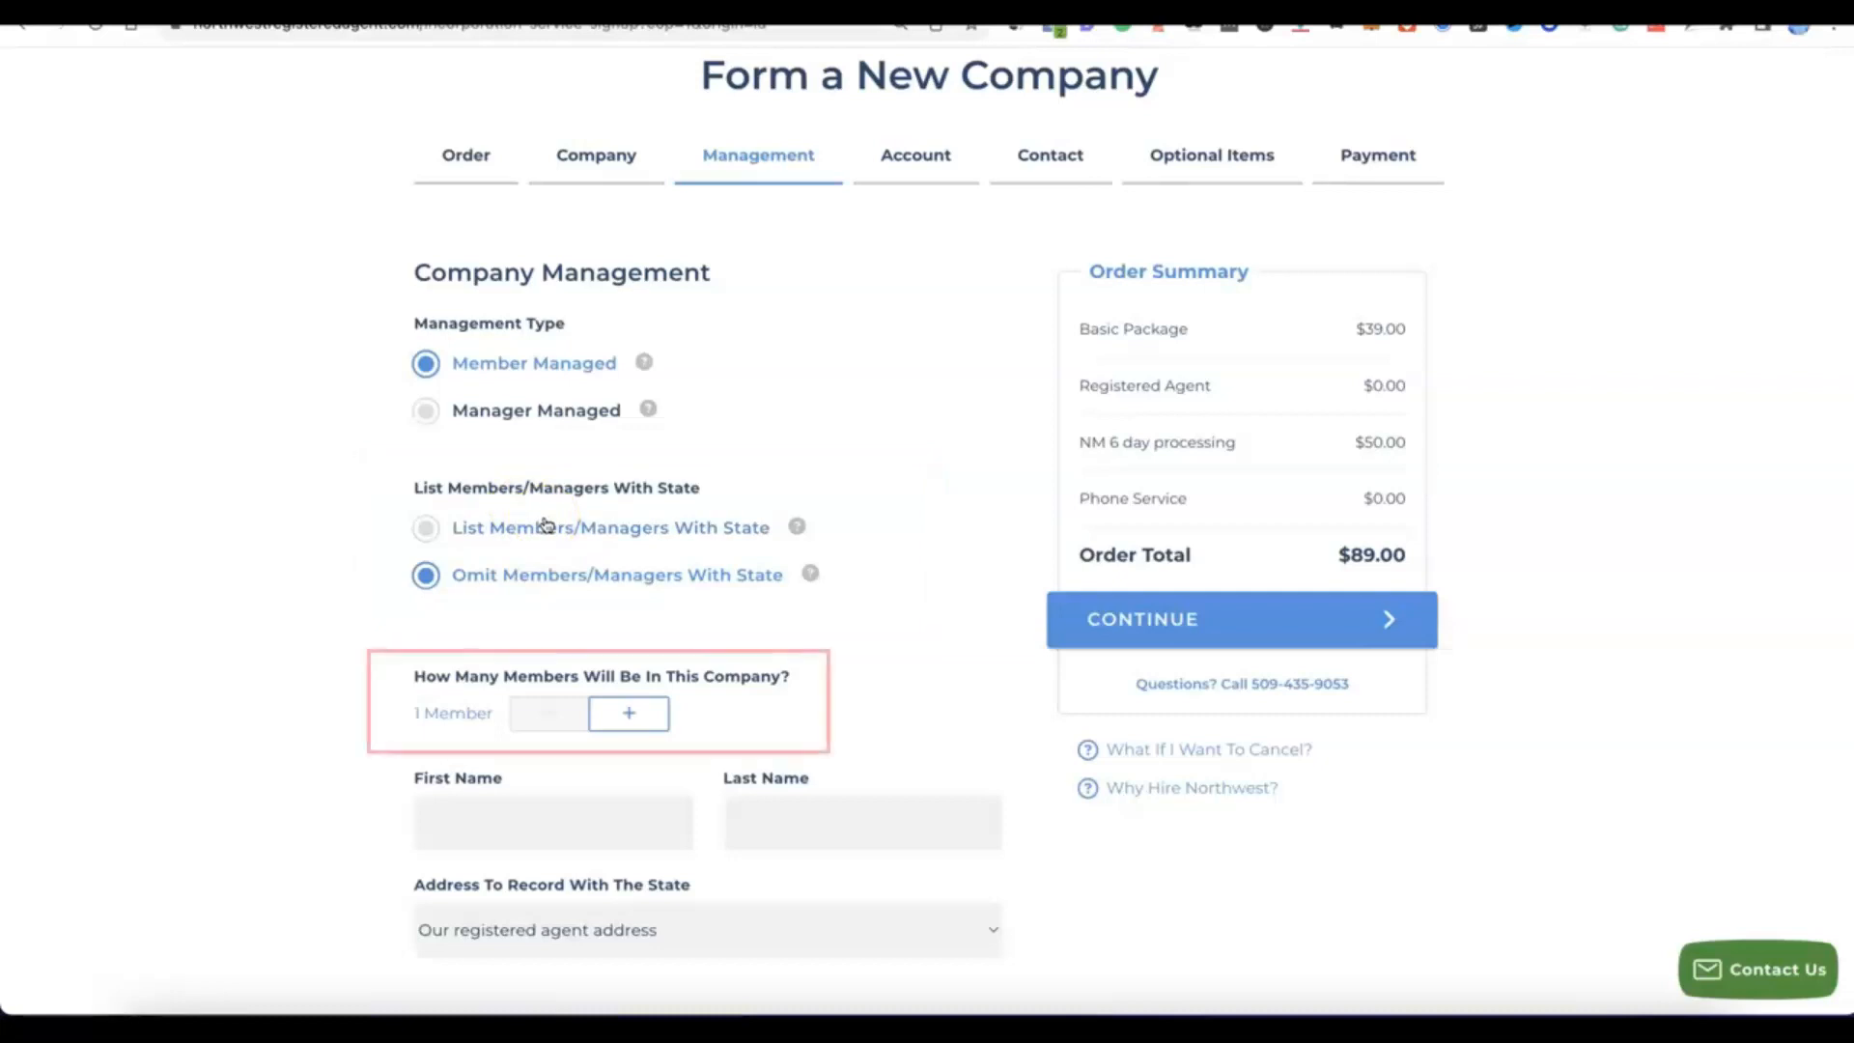
pyautogui.click(643, 713)
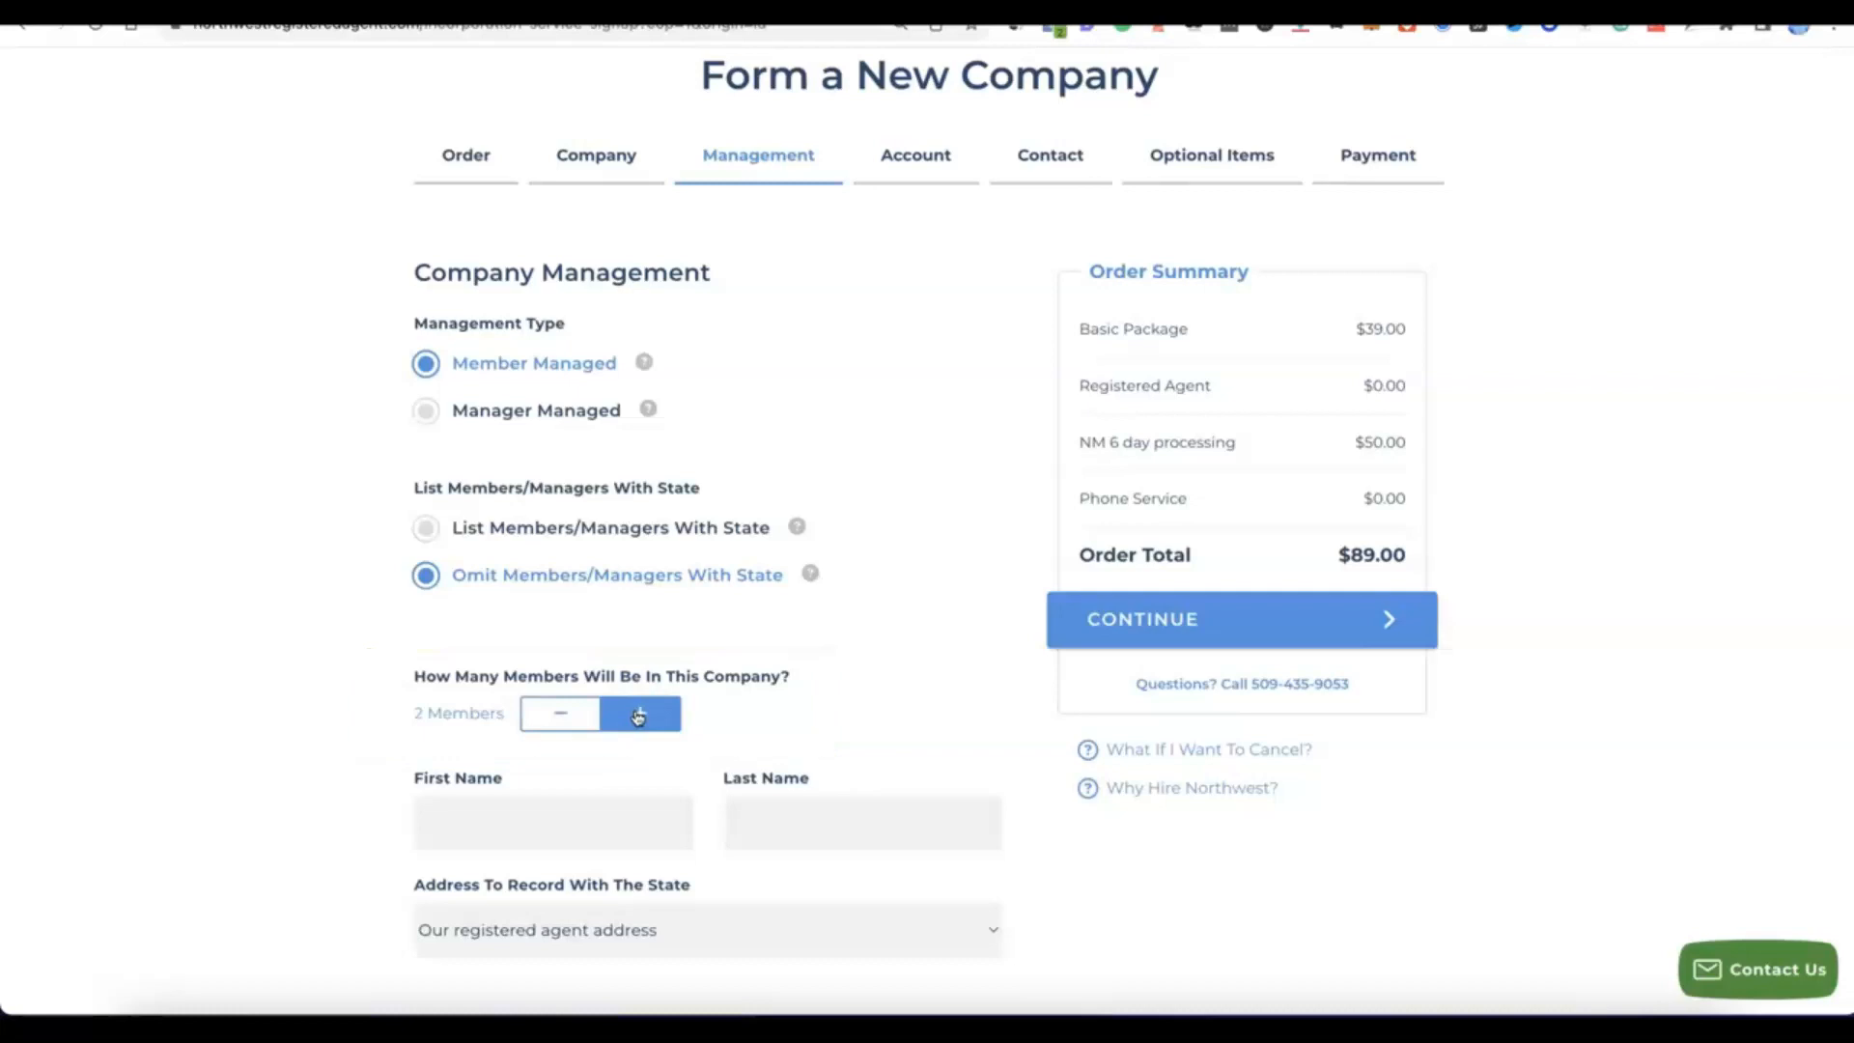
pyautogui.scroll(-1, 637, 717)
pyautogui.scroll(-3, 638, 717)
pyautogui.scroll(1, 628, 715)
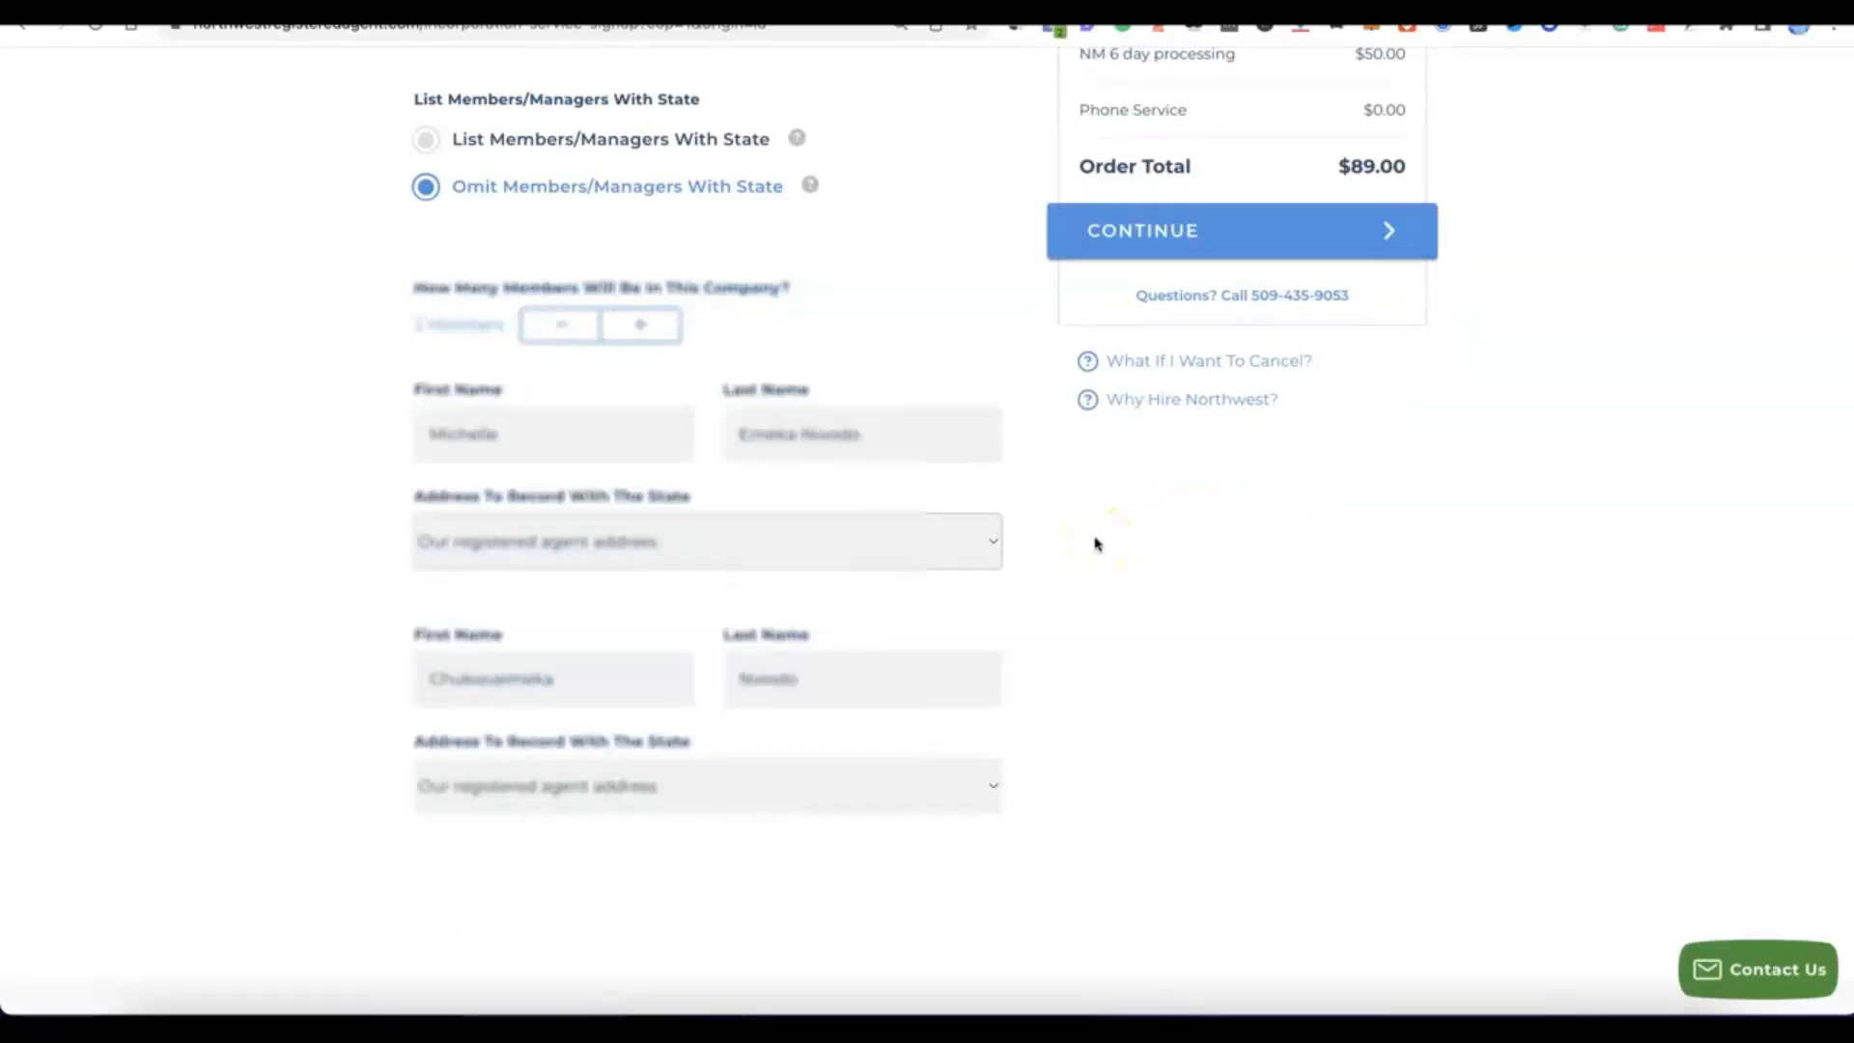
pyautogui.scroll(3, 1095, 567)
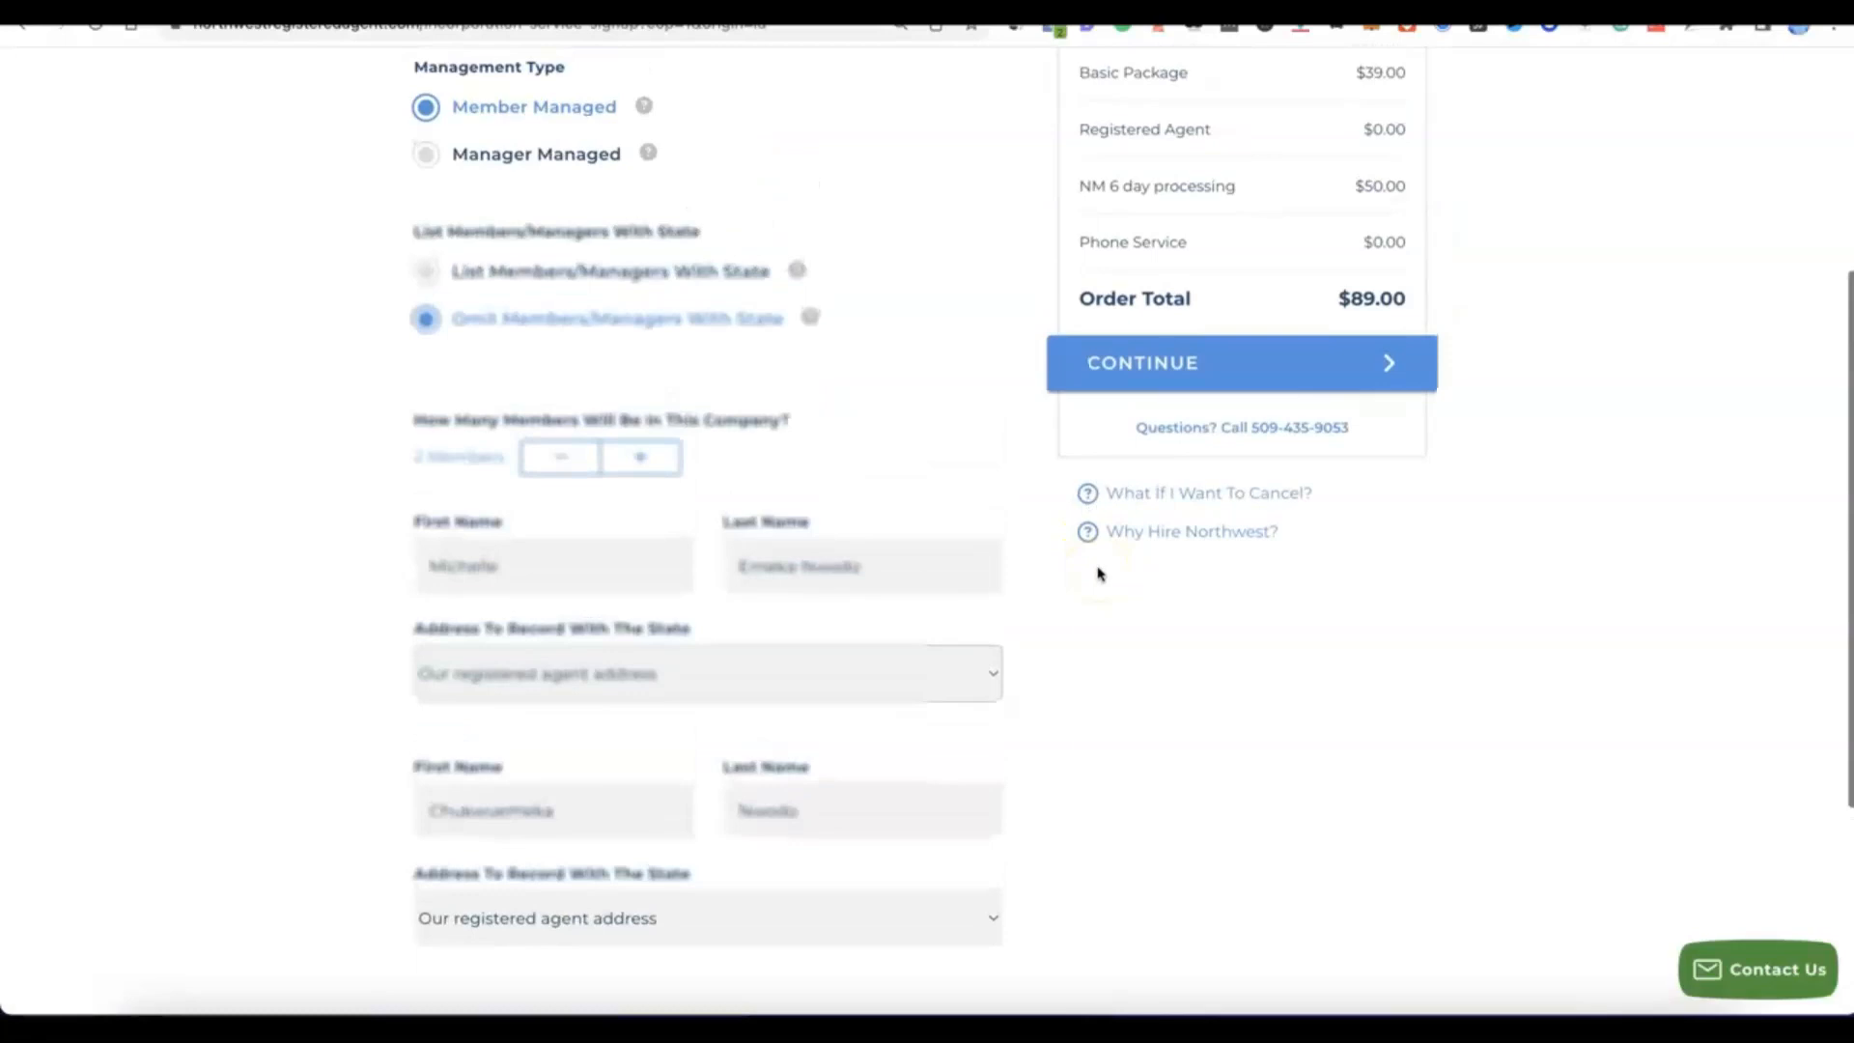
pyautogui.scroll(1, 1169, 367)
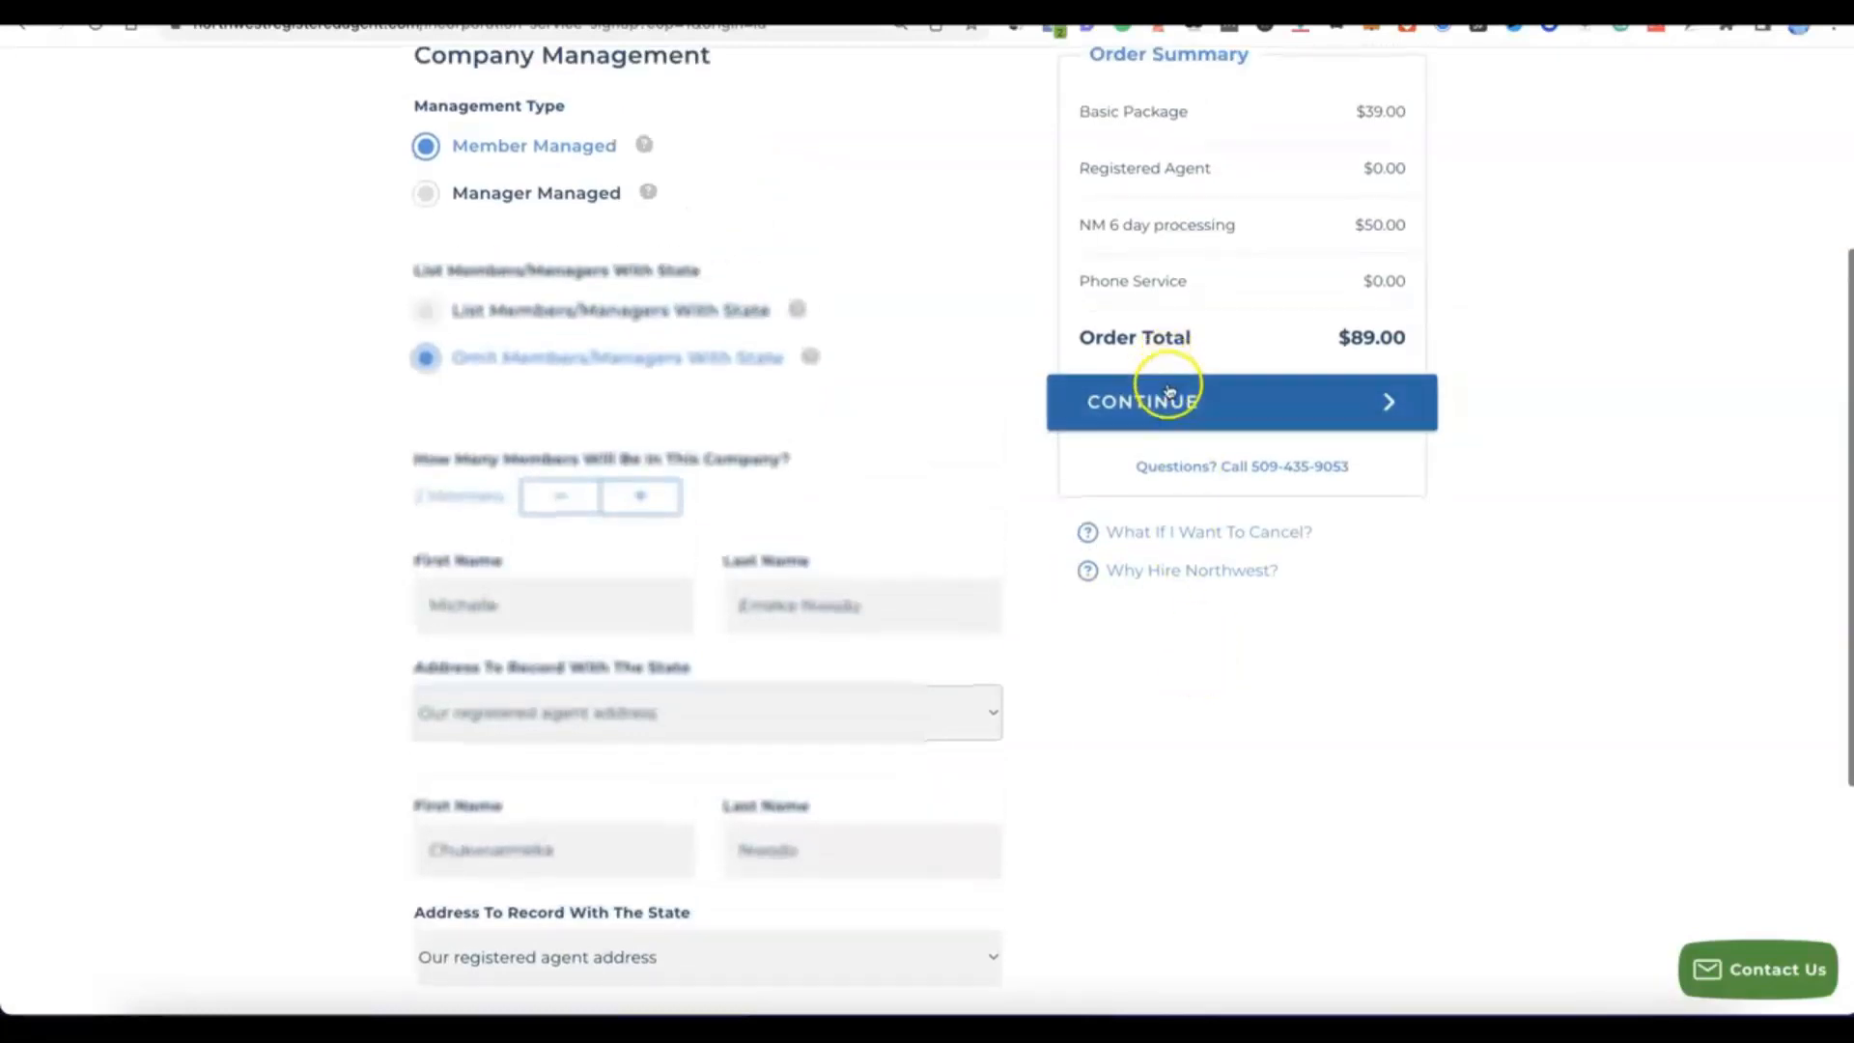
pyautogui.click(1168, 391)
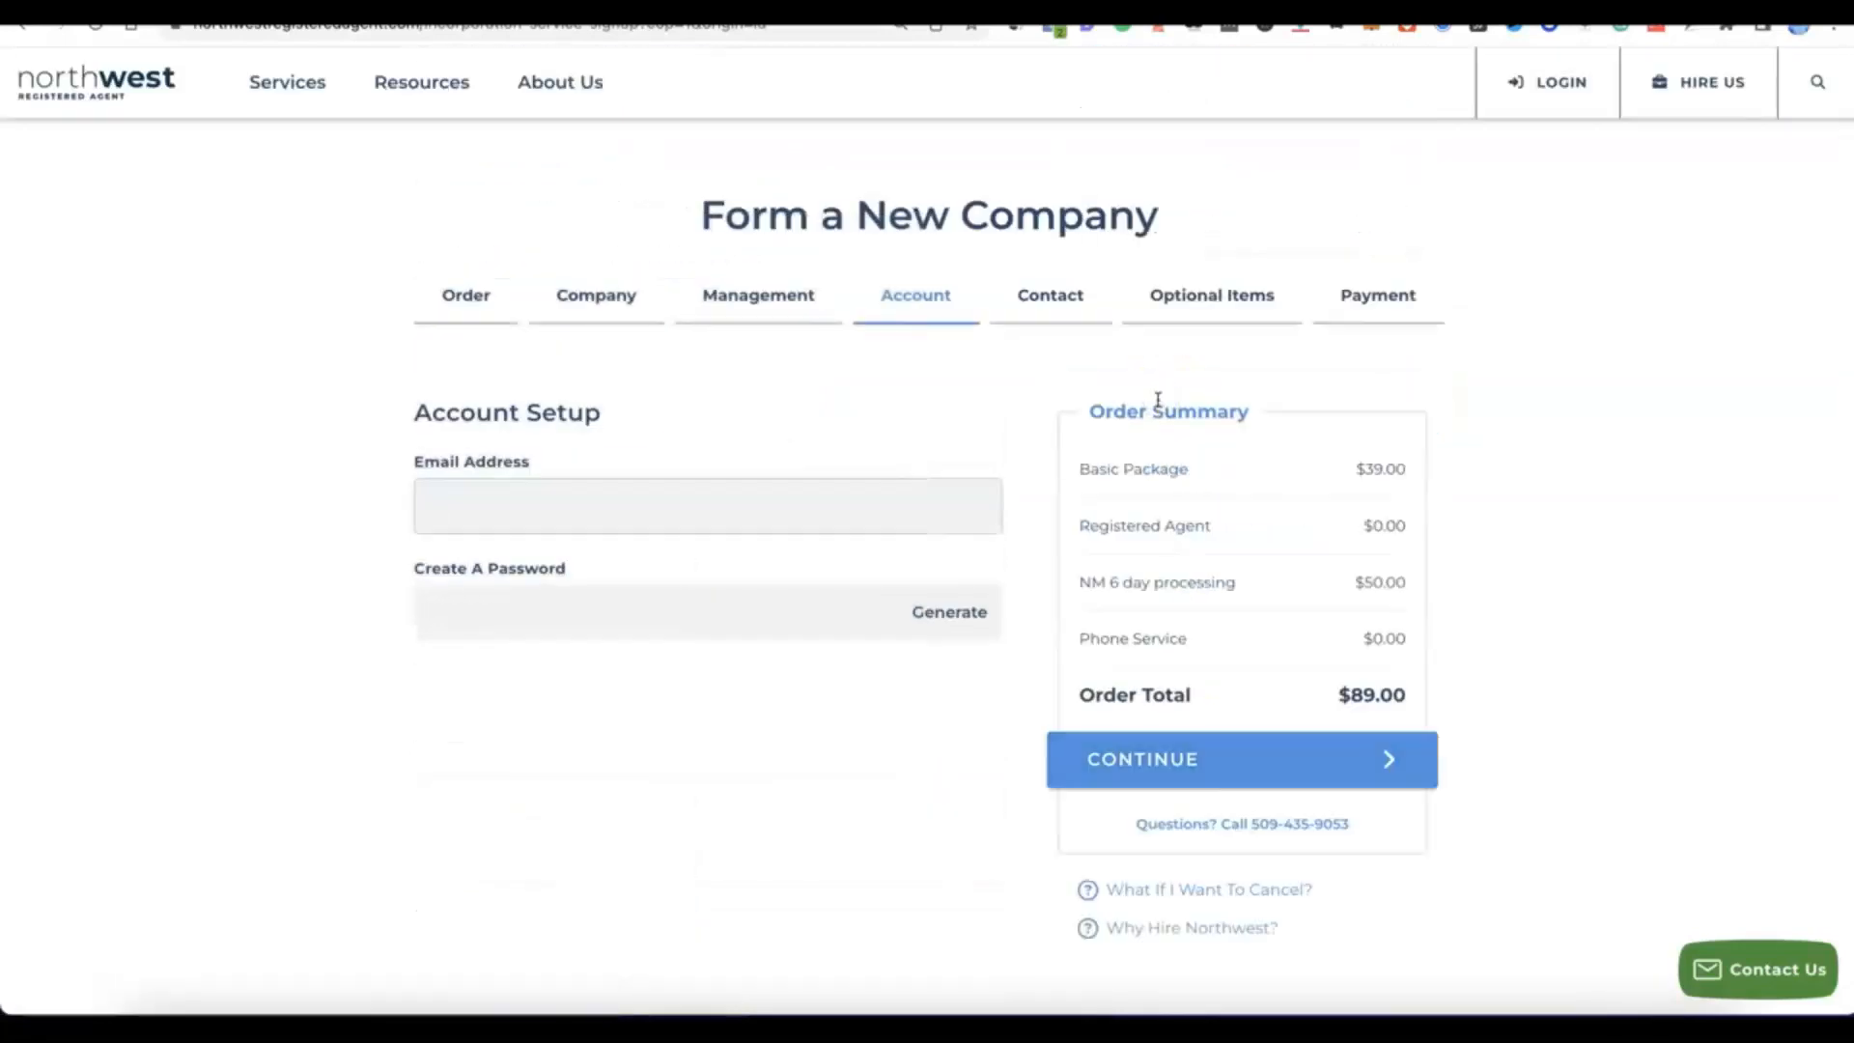
# Step: Enter the account's email address, fill the password field with a generated password, and continue to the contact details
pyautogui.click(1144, 399)
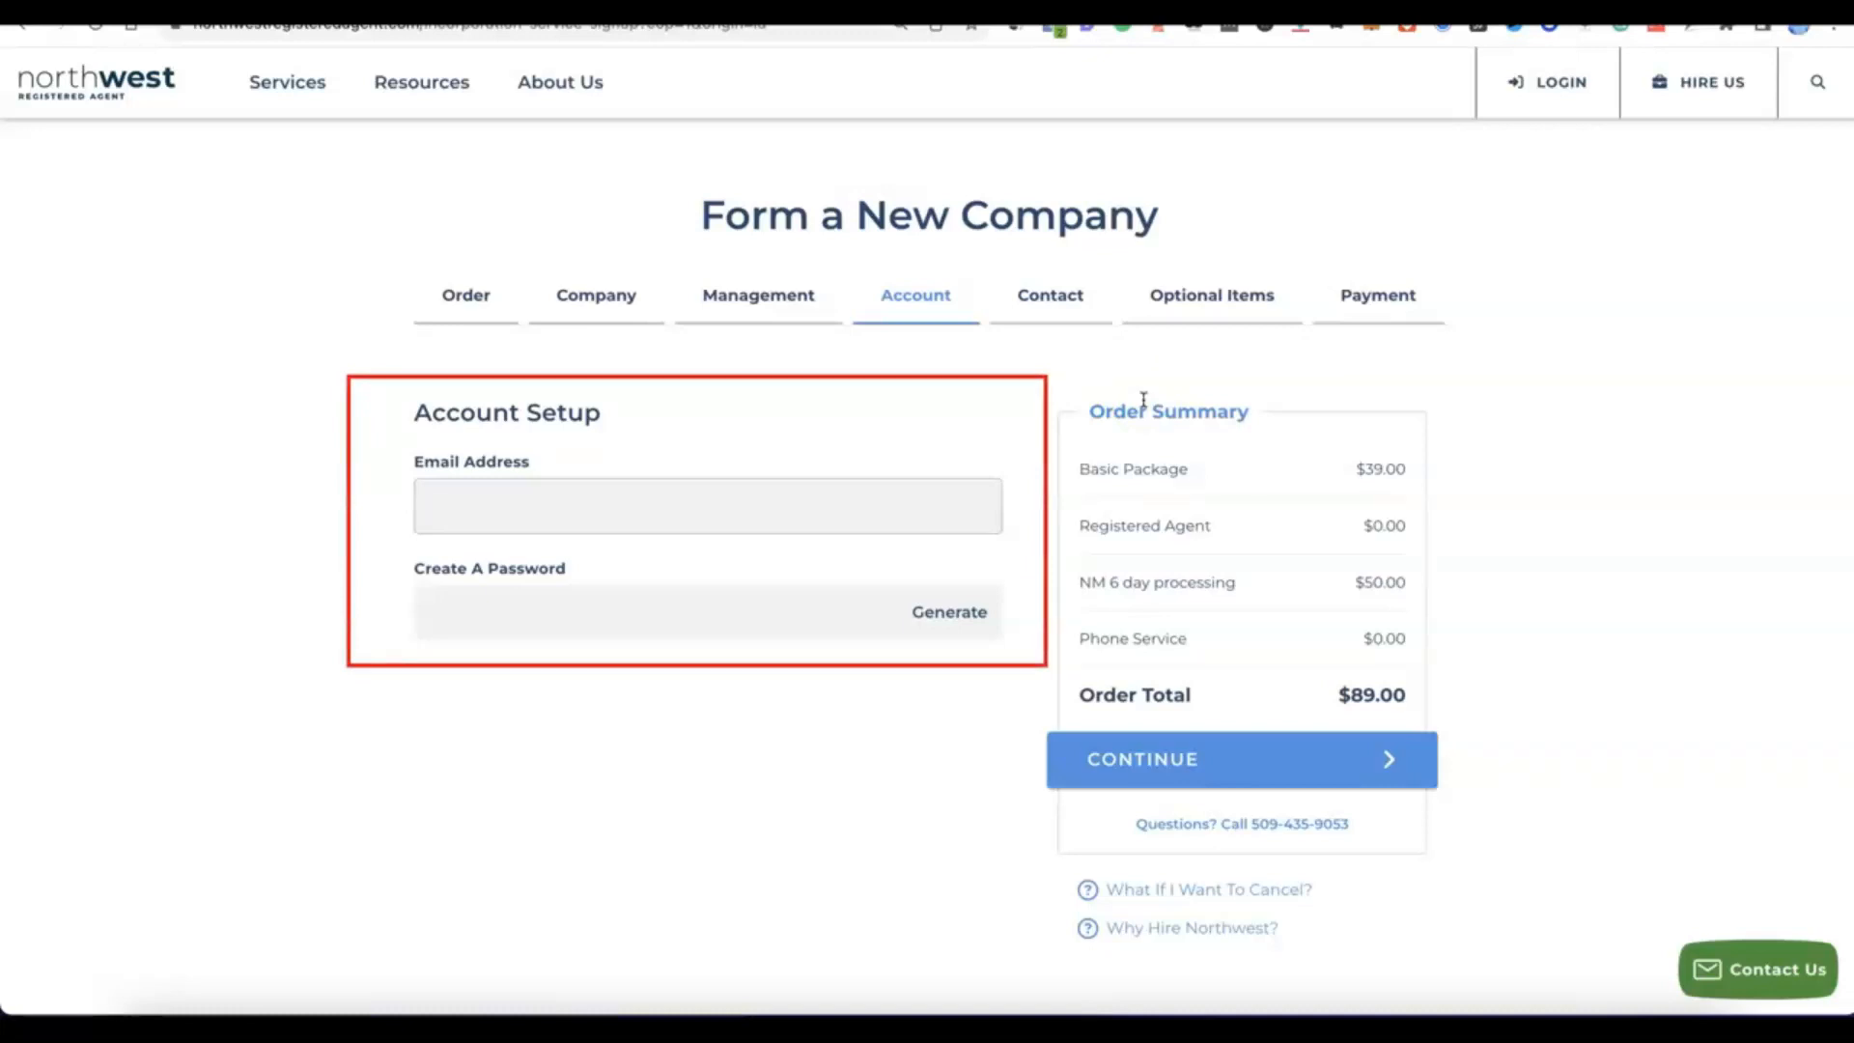
pyautogui.click(630, 490)
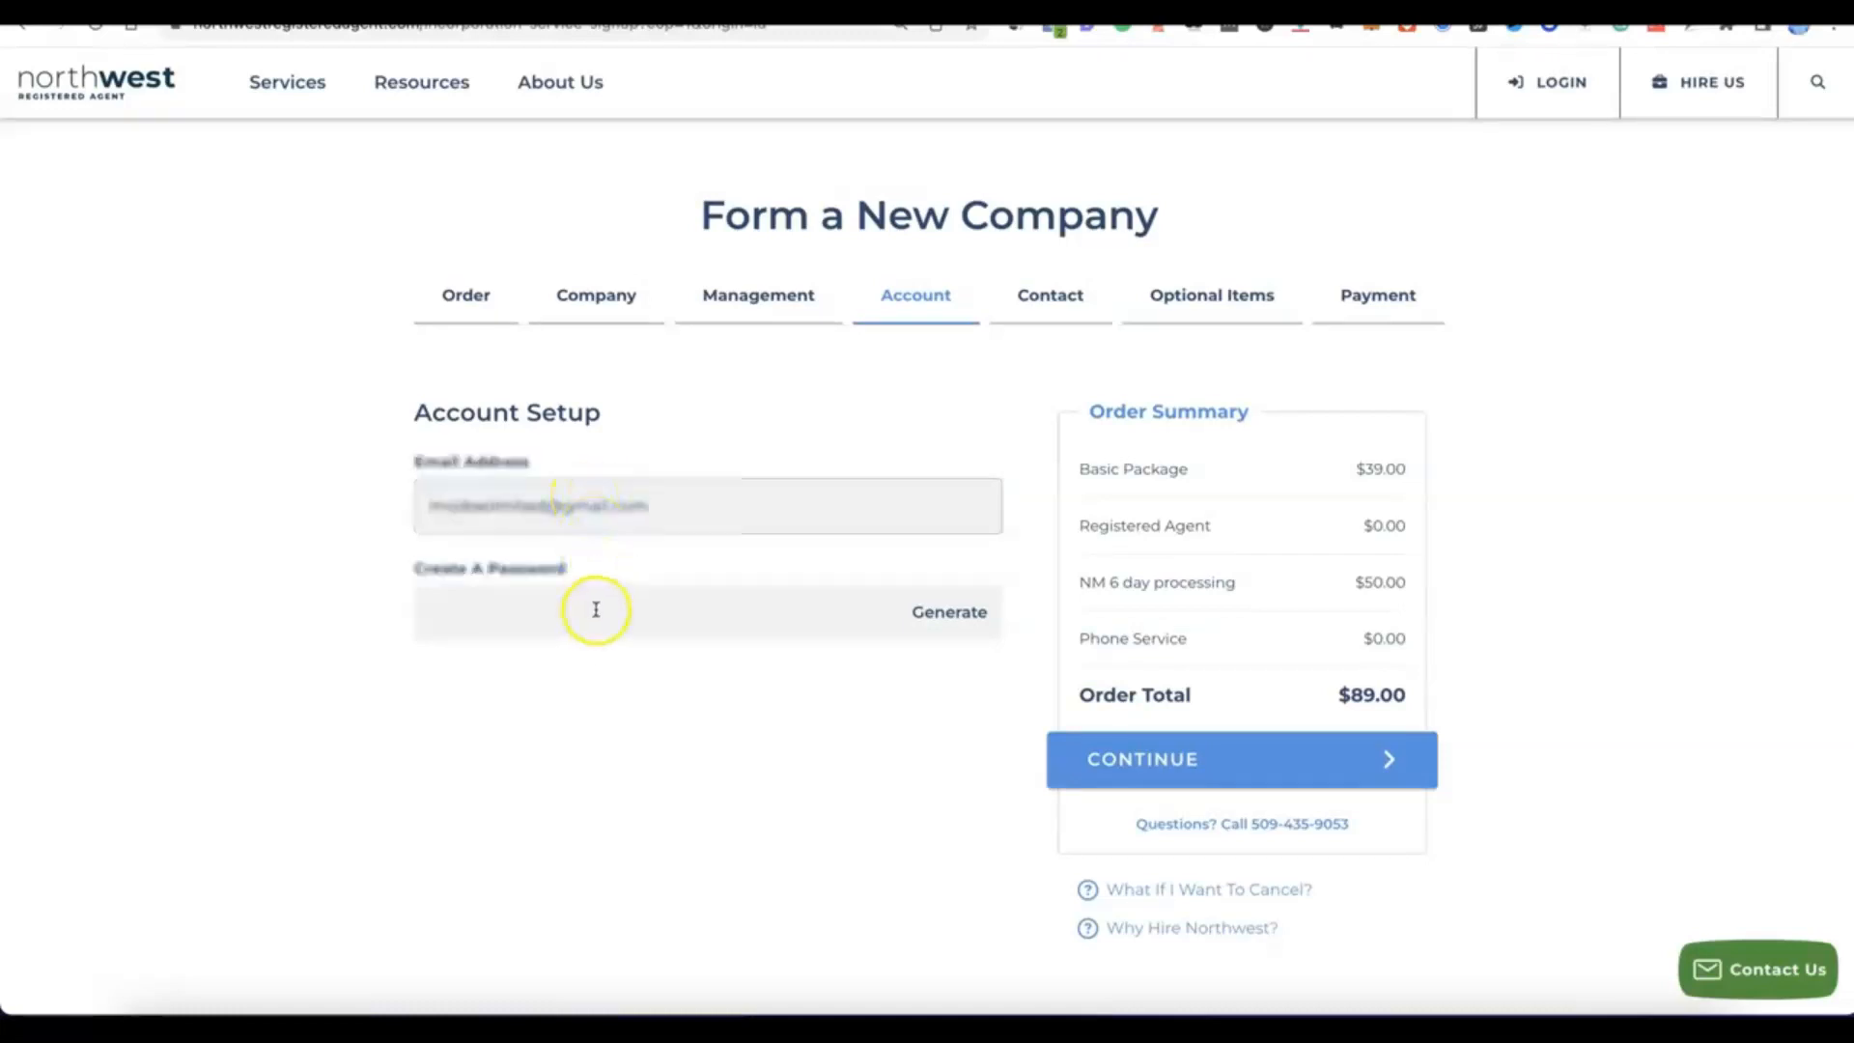
pyautogui.click(596, 610)
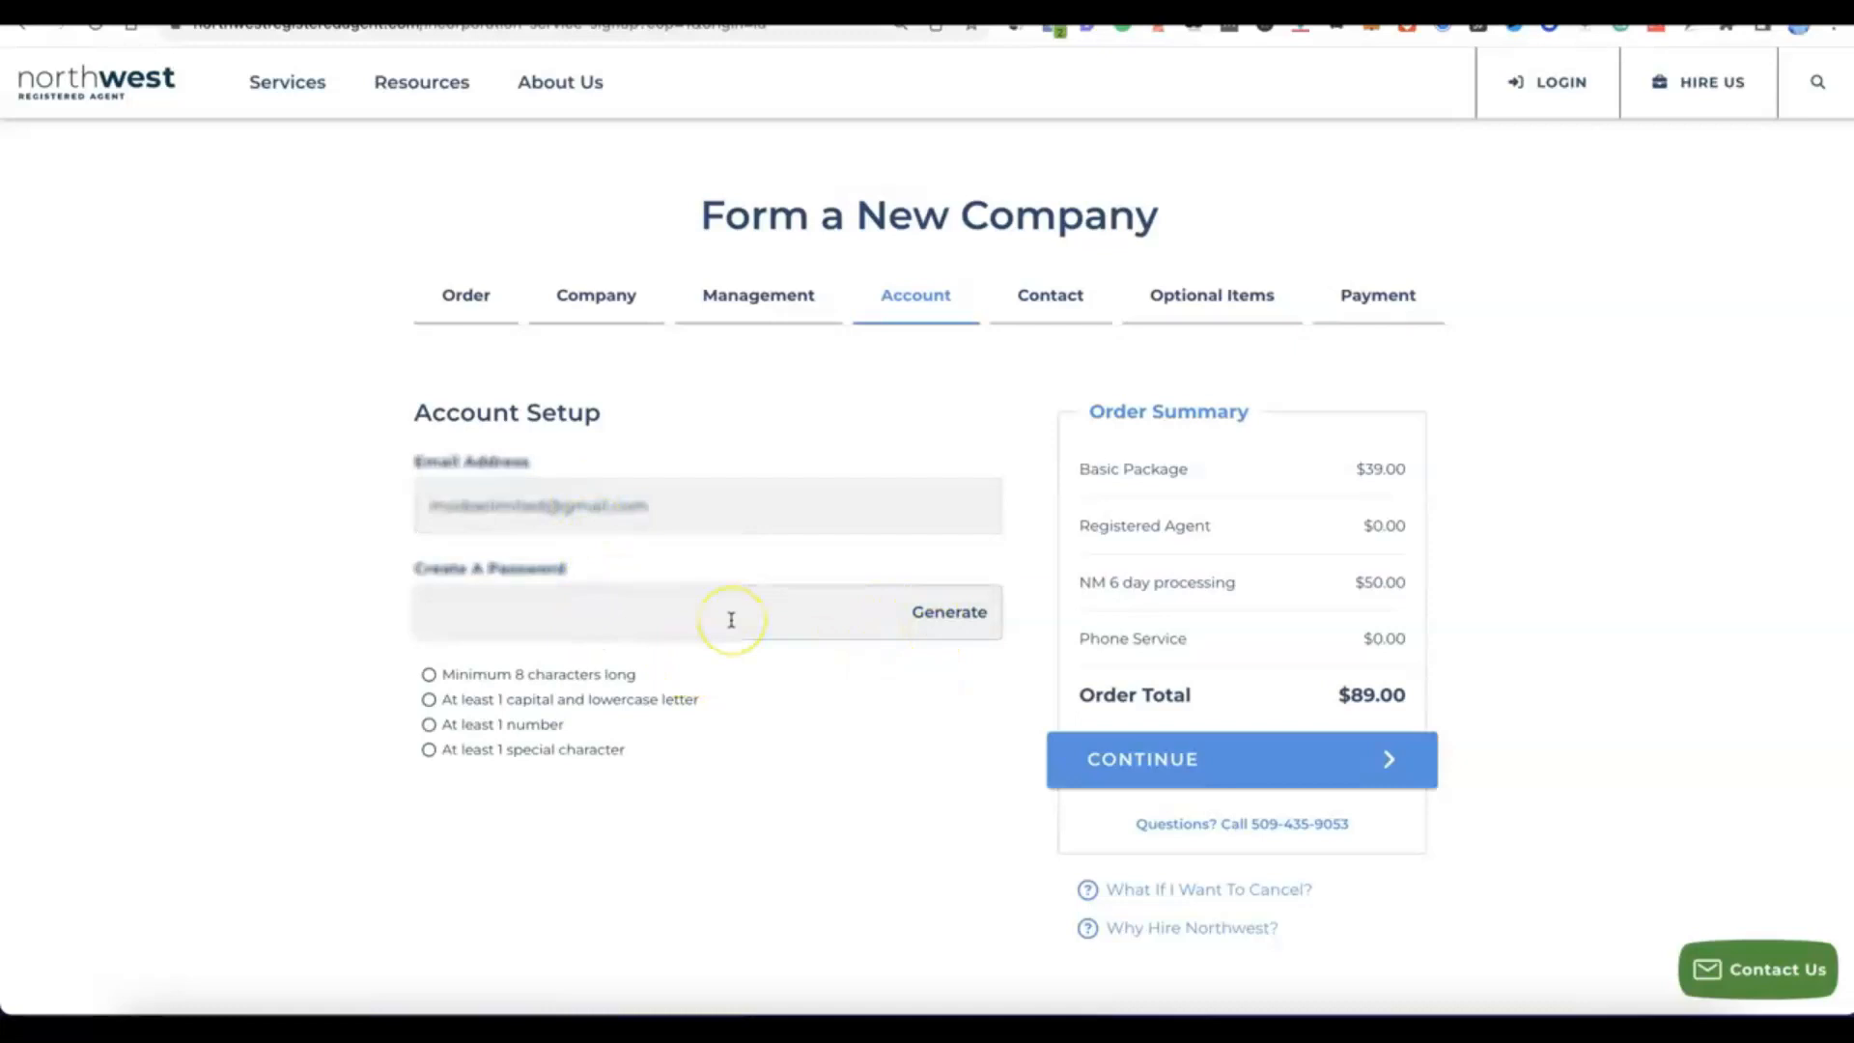
pyautogui.click(958, 616)
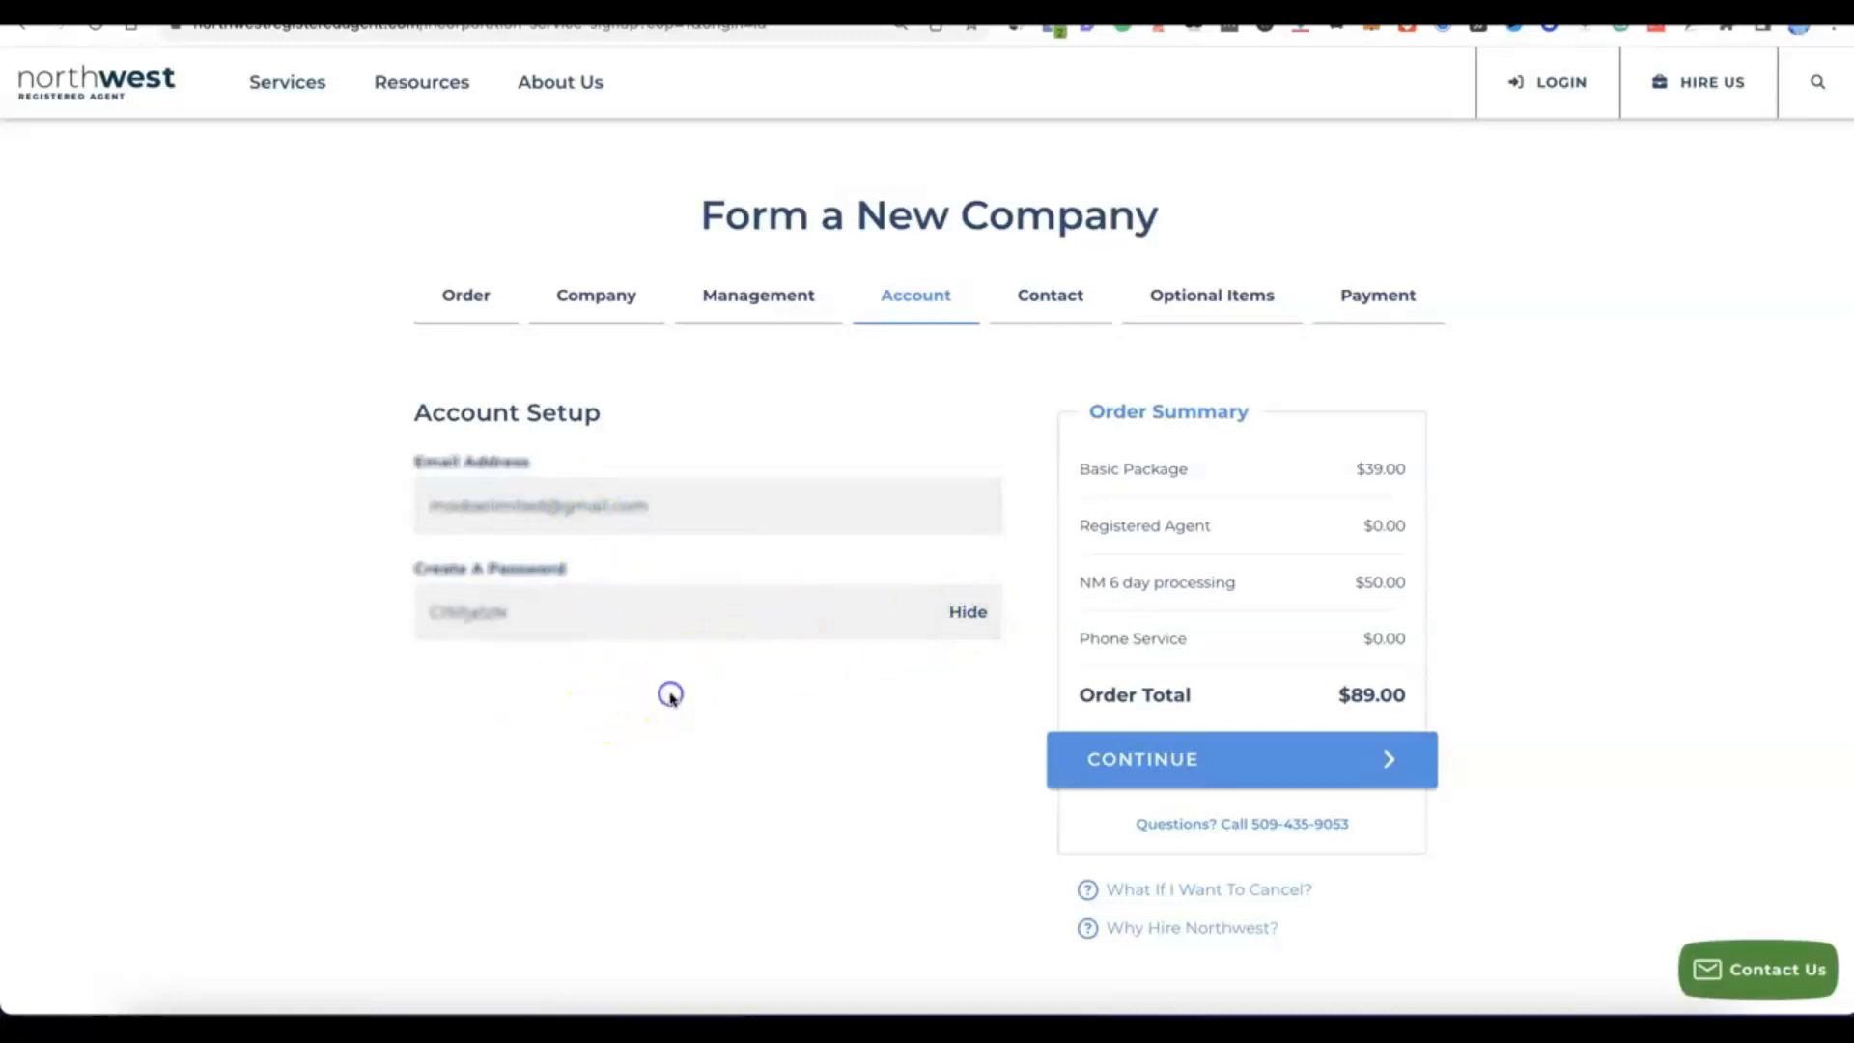
pyautogui.scroll(-1, 671, 695)
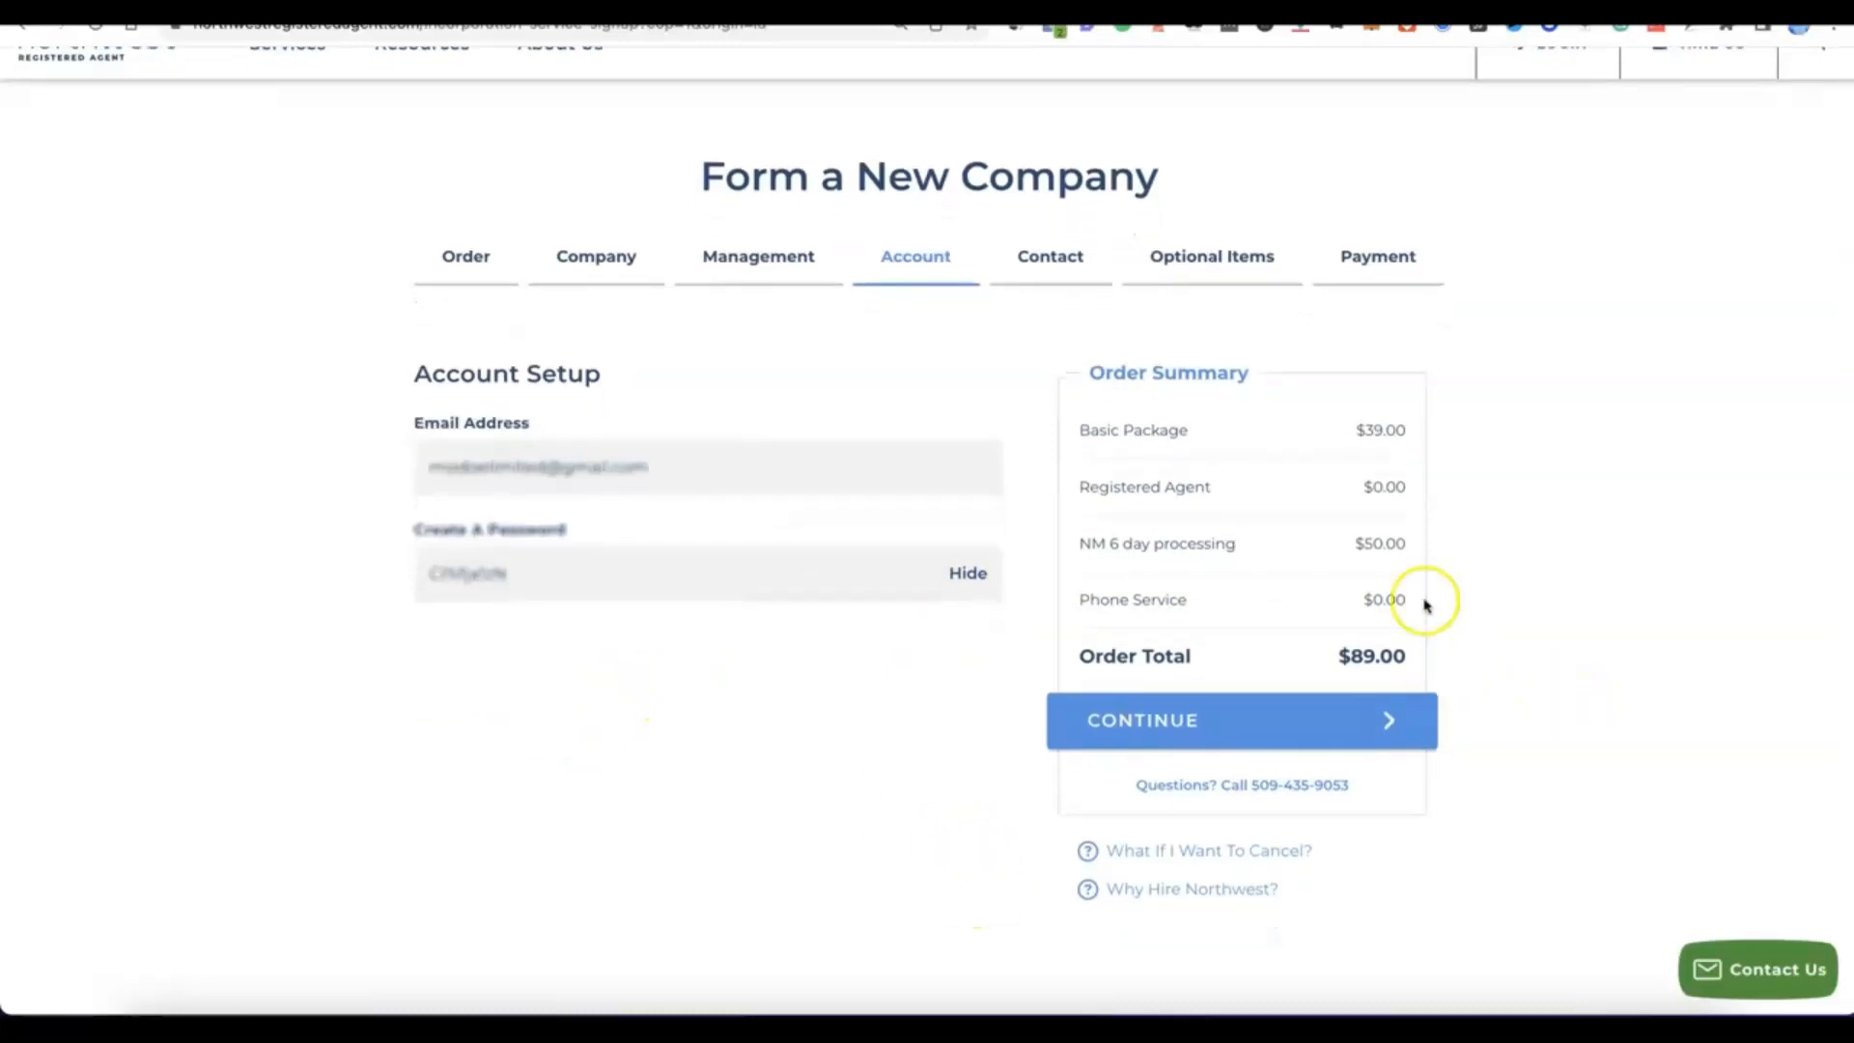
pyautogui.click(1185, 745)
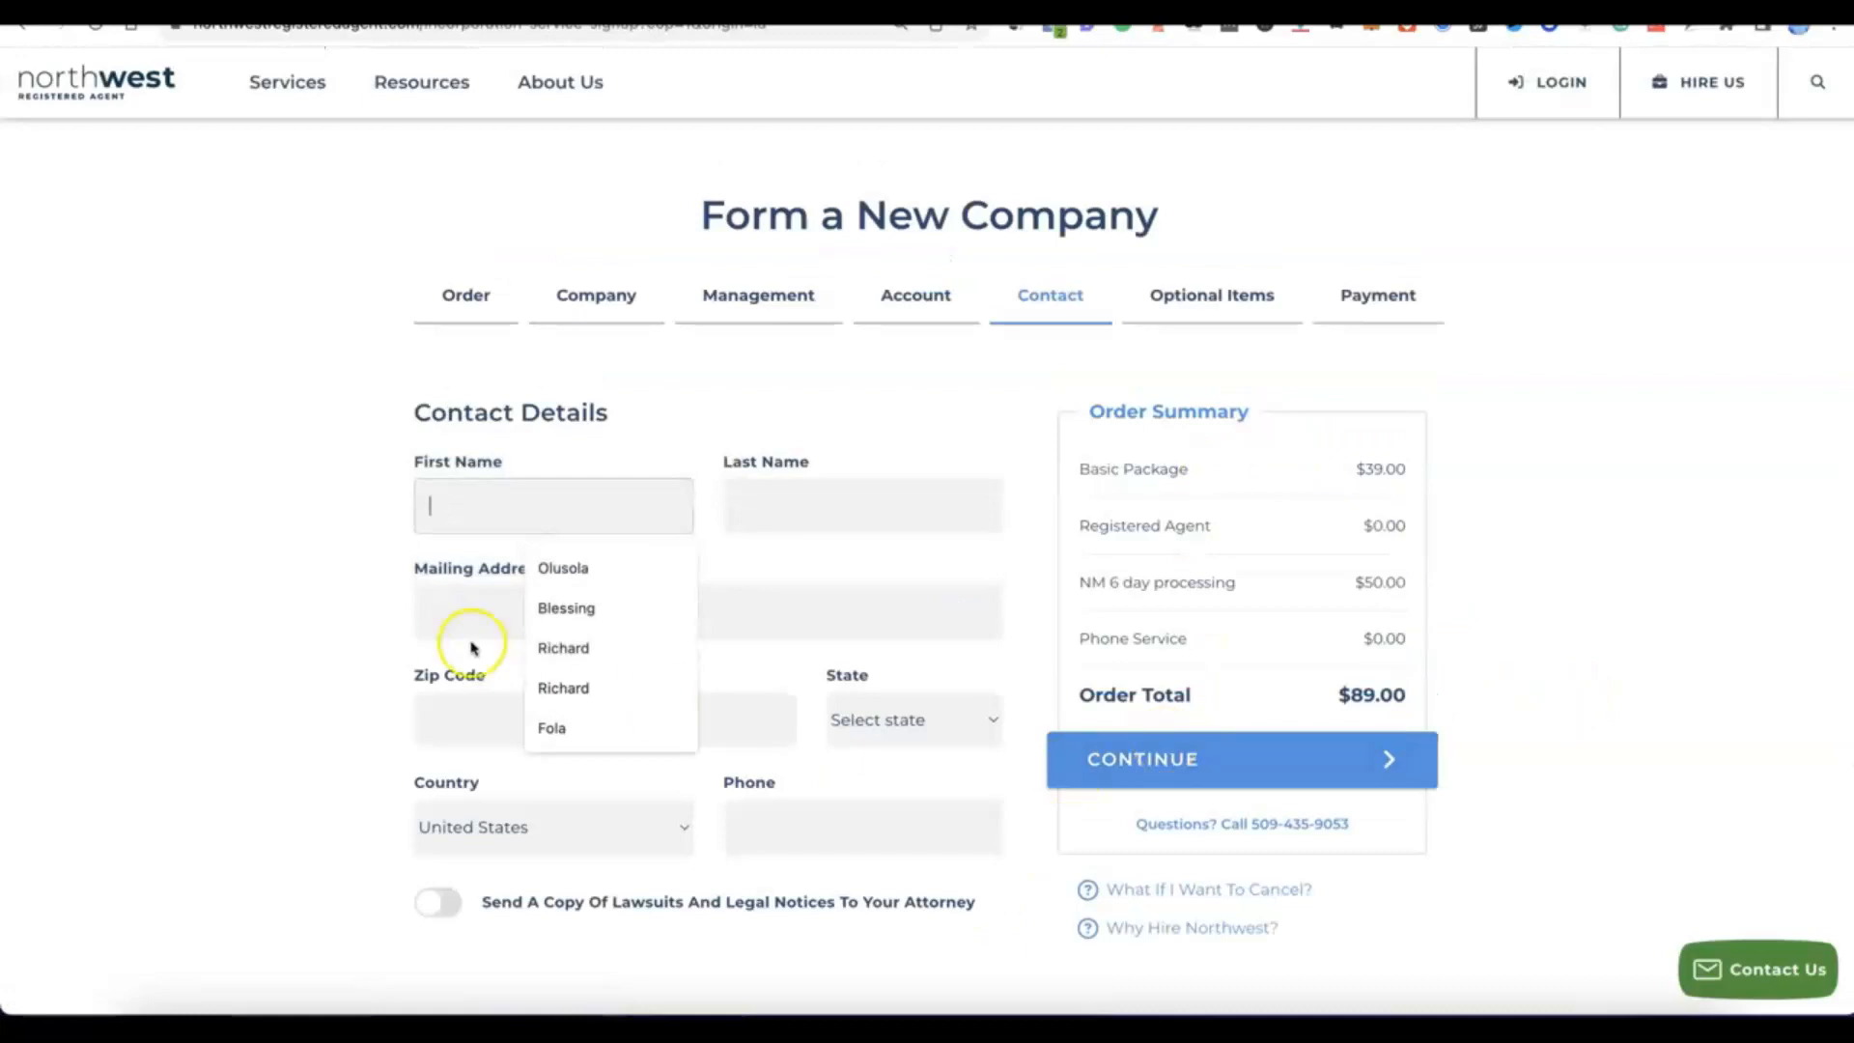
# Step: Fill in the contact's name, mailing address, country and phone number, and continue to the optional items
pyautogui.click(294, 452)
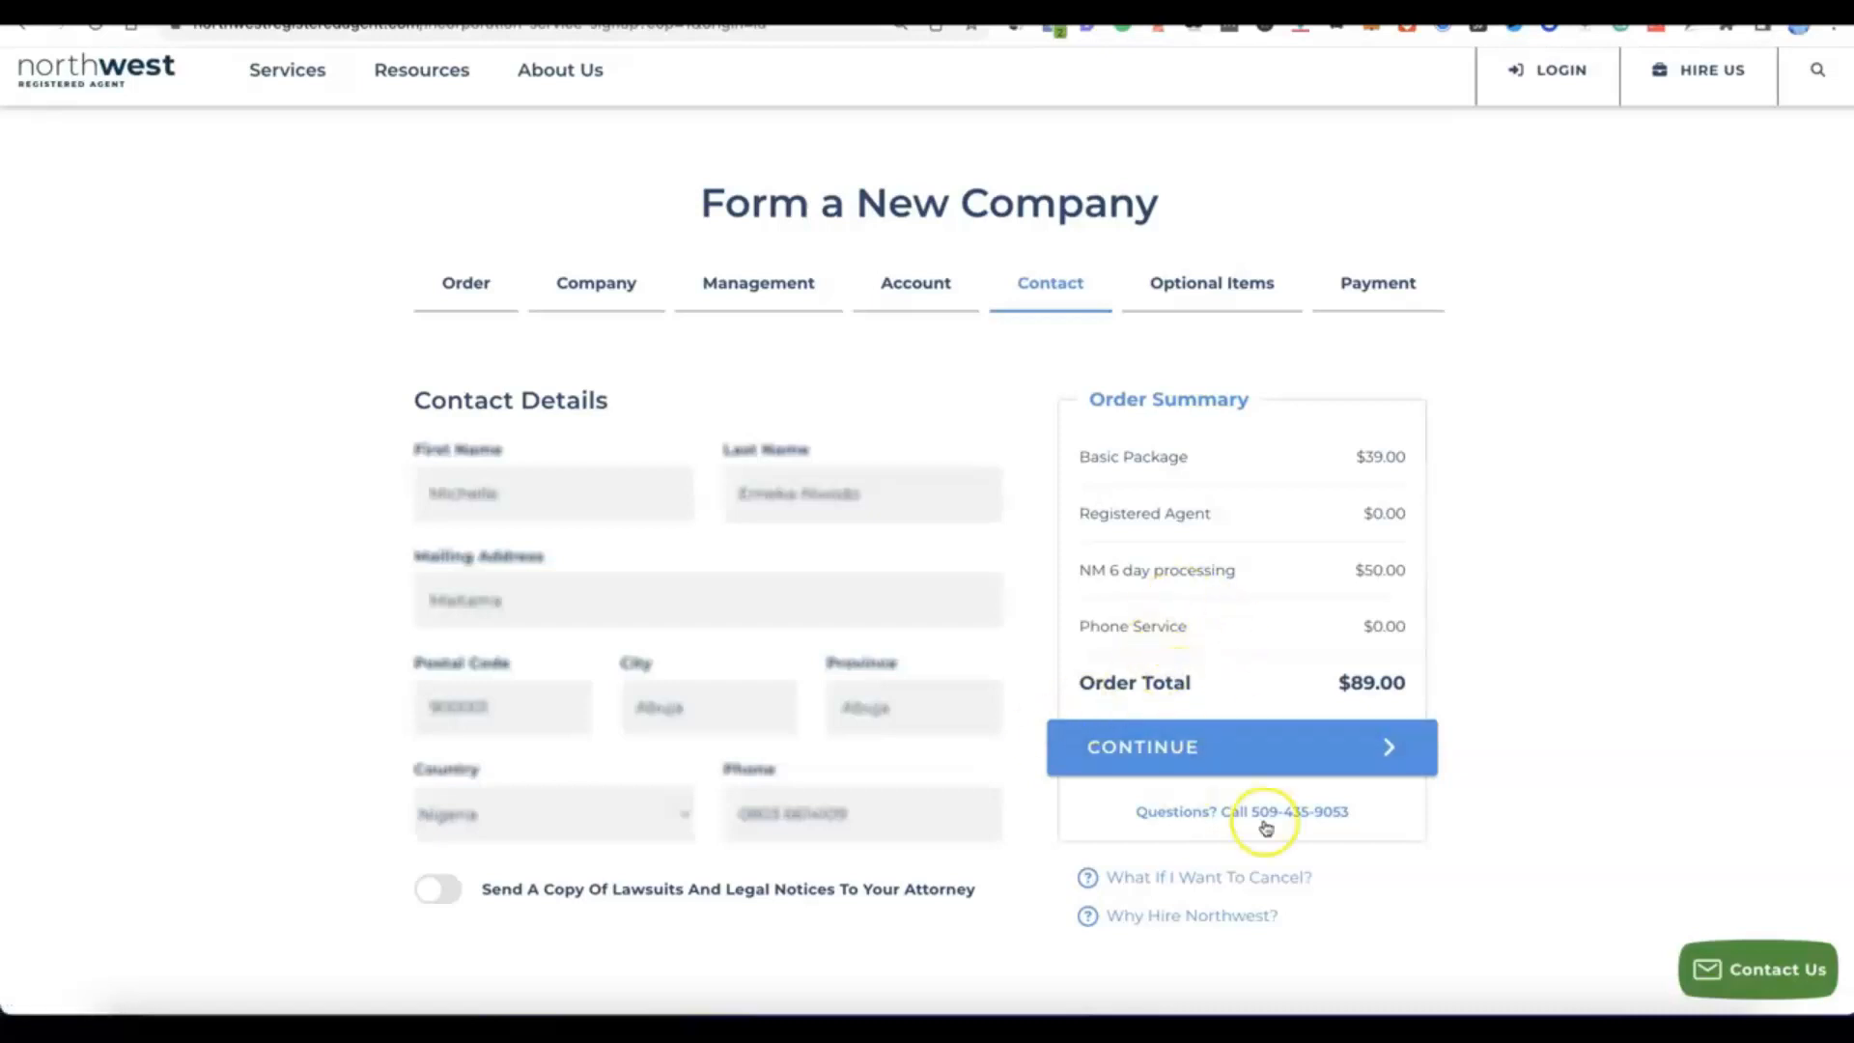
pyautogui.click(1151, 763)
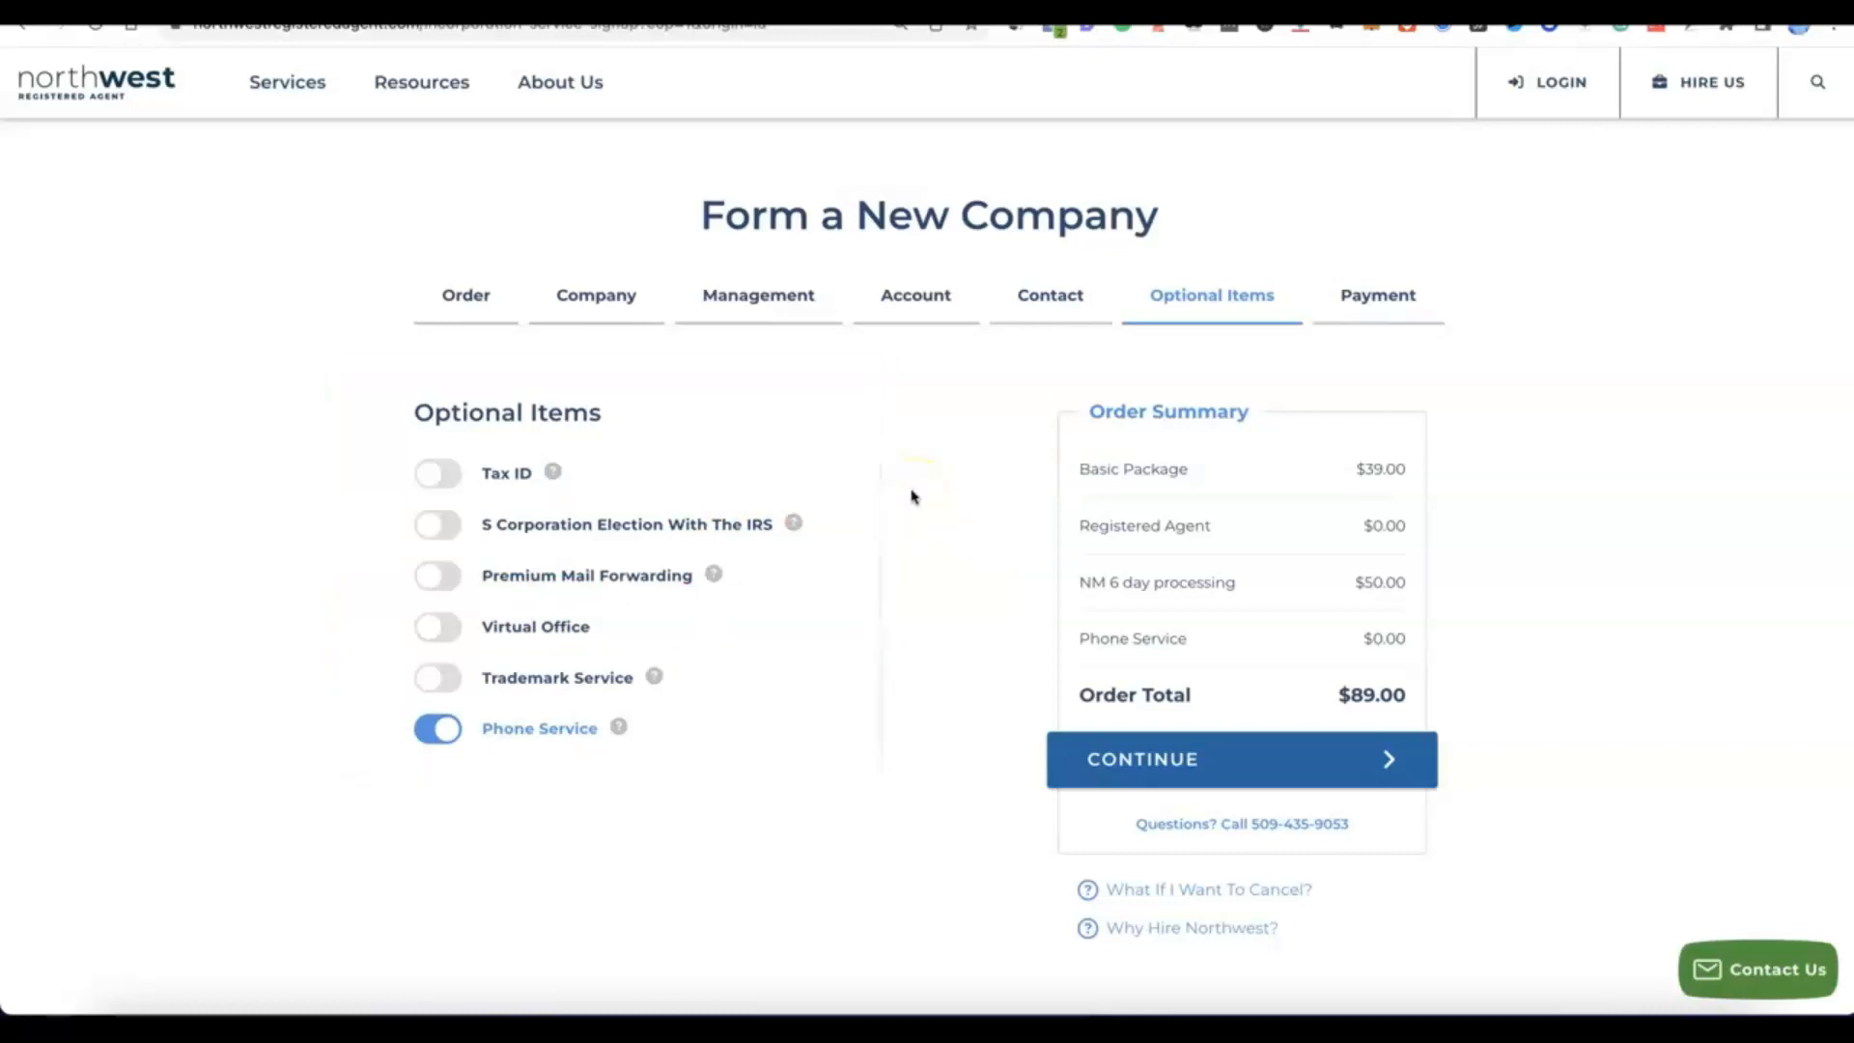
# Step: Remove the Phone Service option from the order
pyautogui.click(446, 731)
pyautogui.click(449, 736)
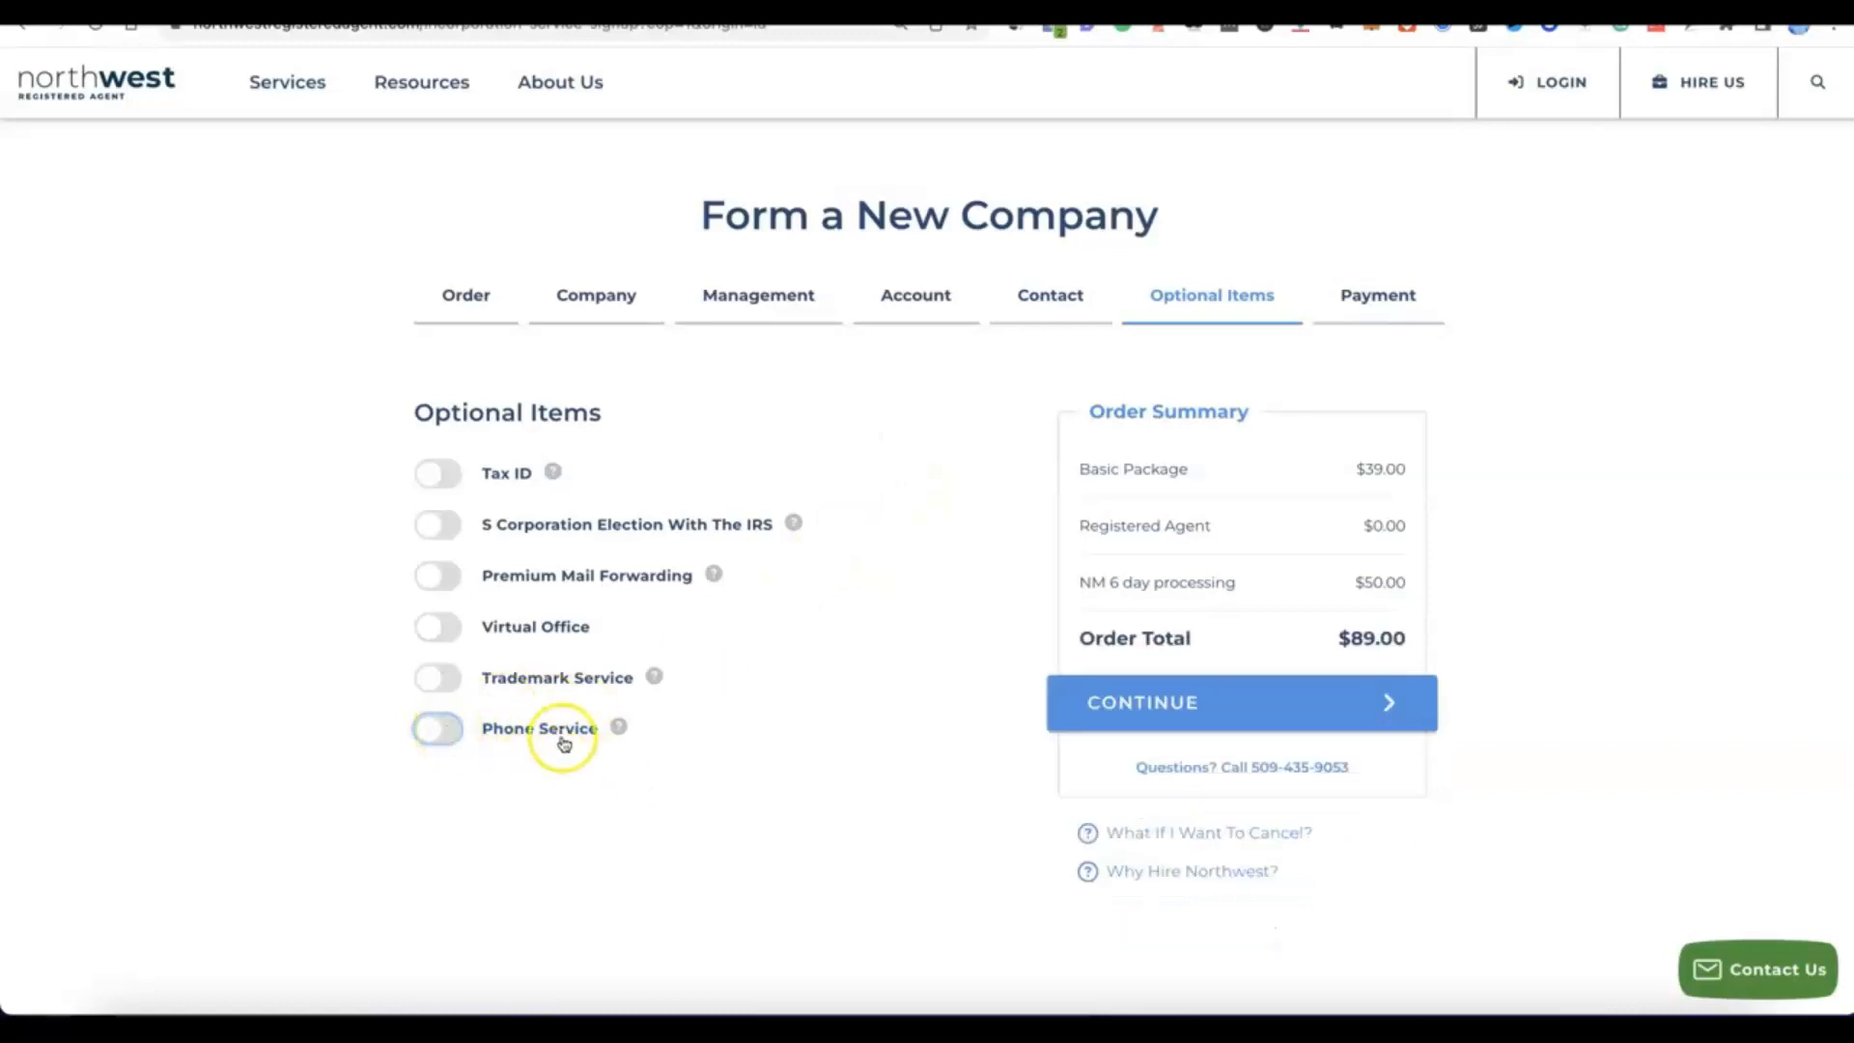
pyautogui.click(428, 732)
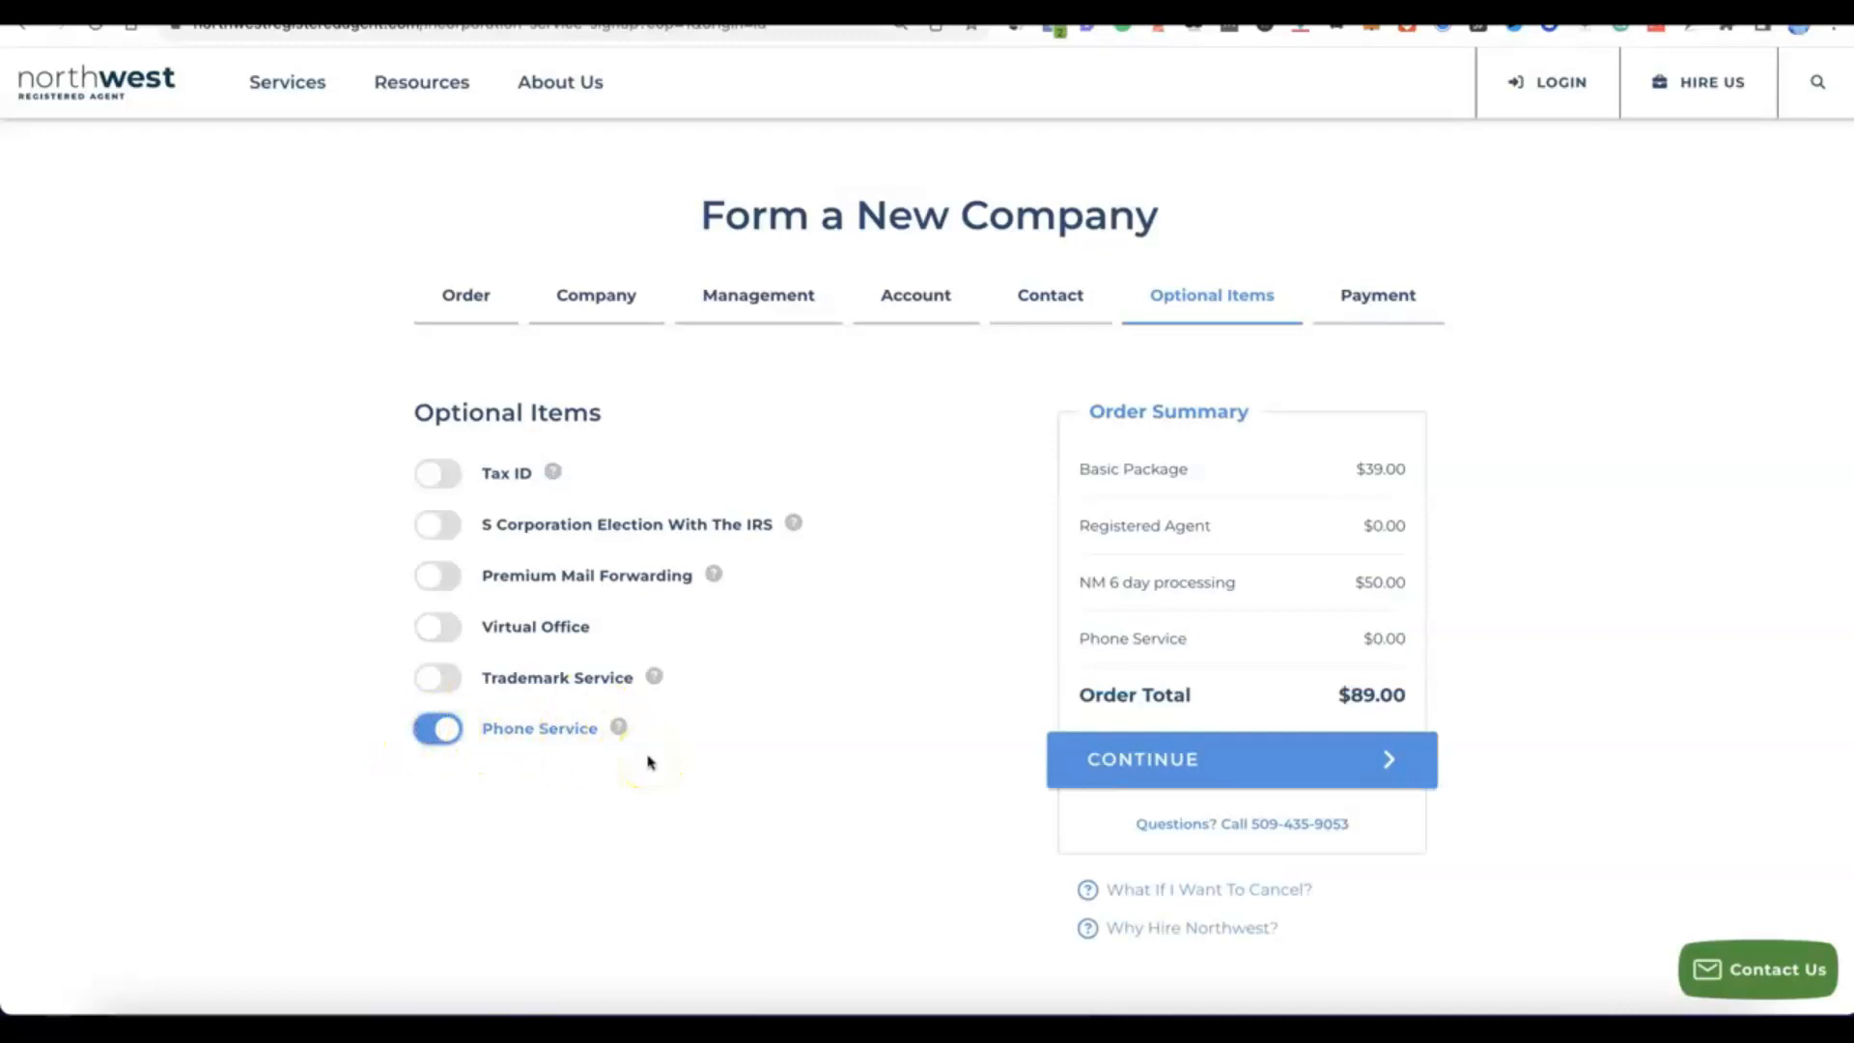
pyautogui.click(446, 734)
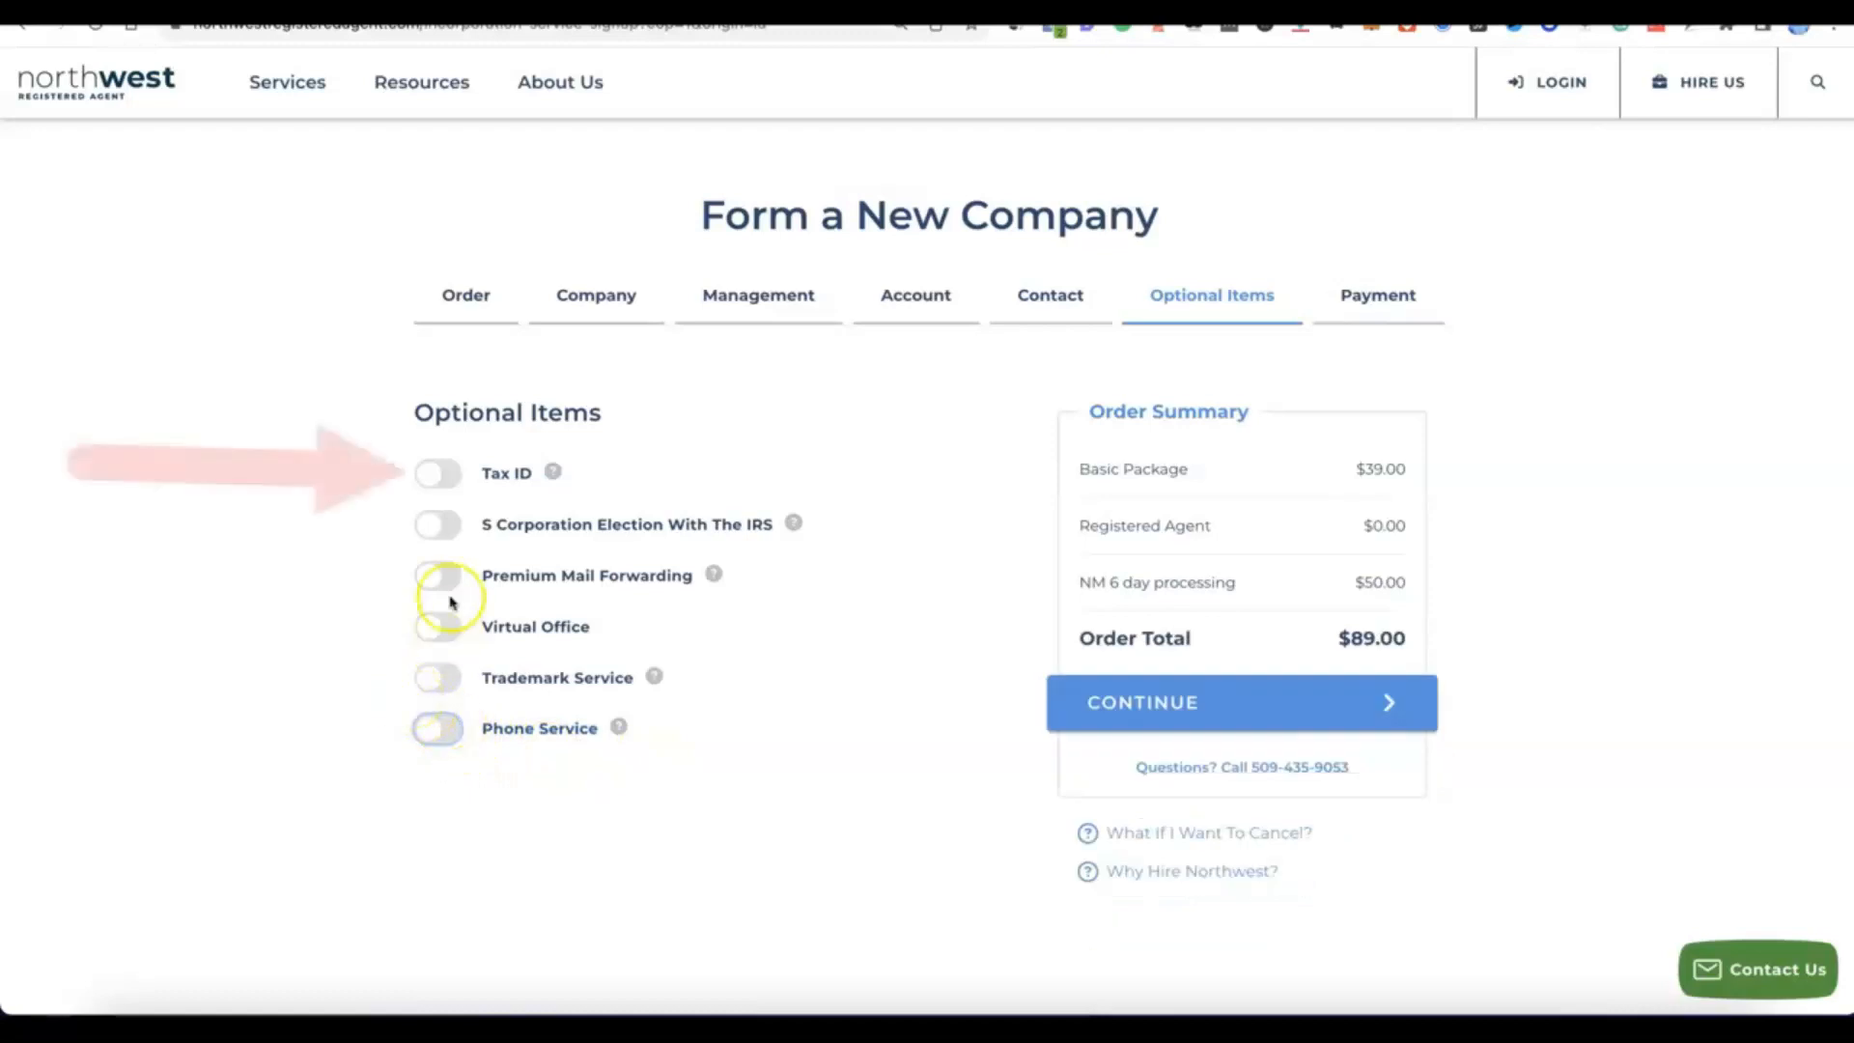
# Step: Add the Tax ID service to the order and choose Do NOT Have Social Security Number for the Federal Tax ID Number
pyautogui.click(428, 472)
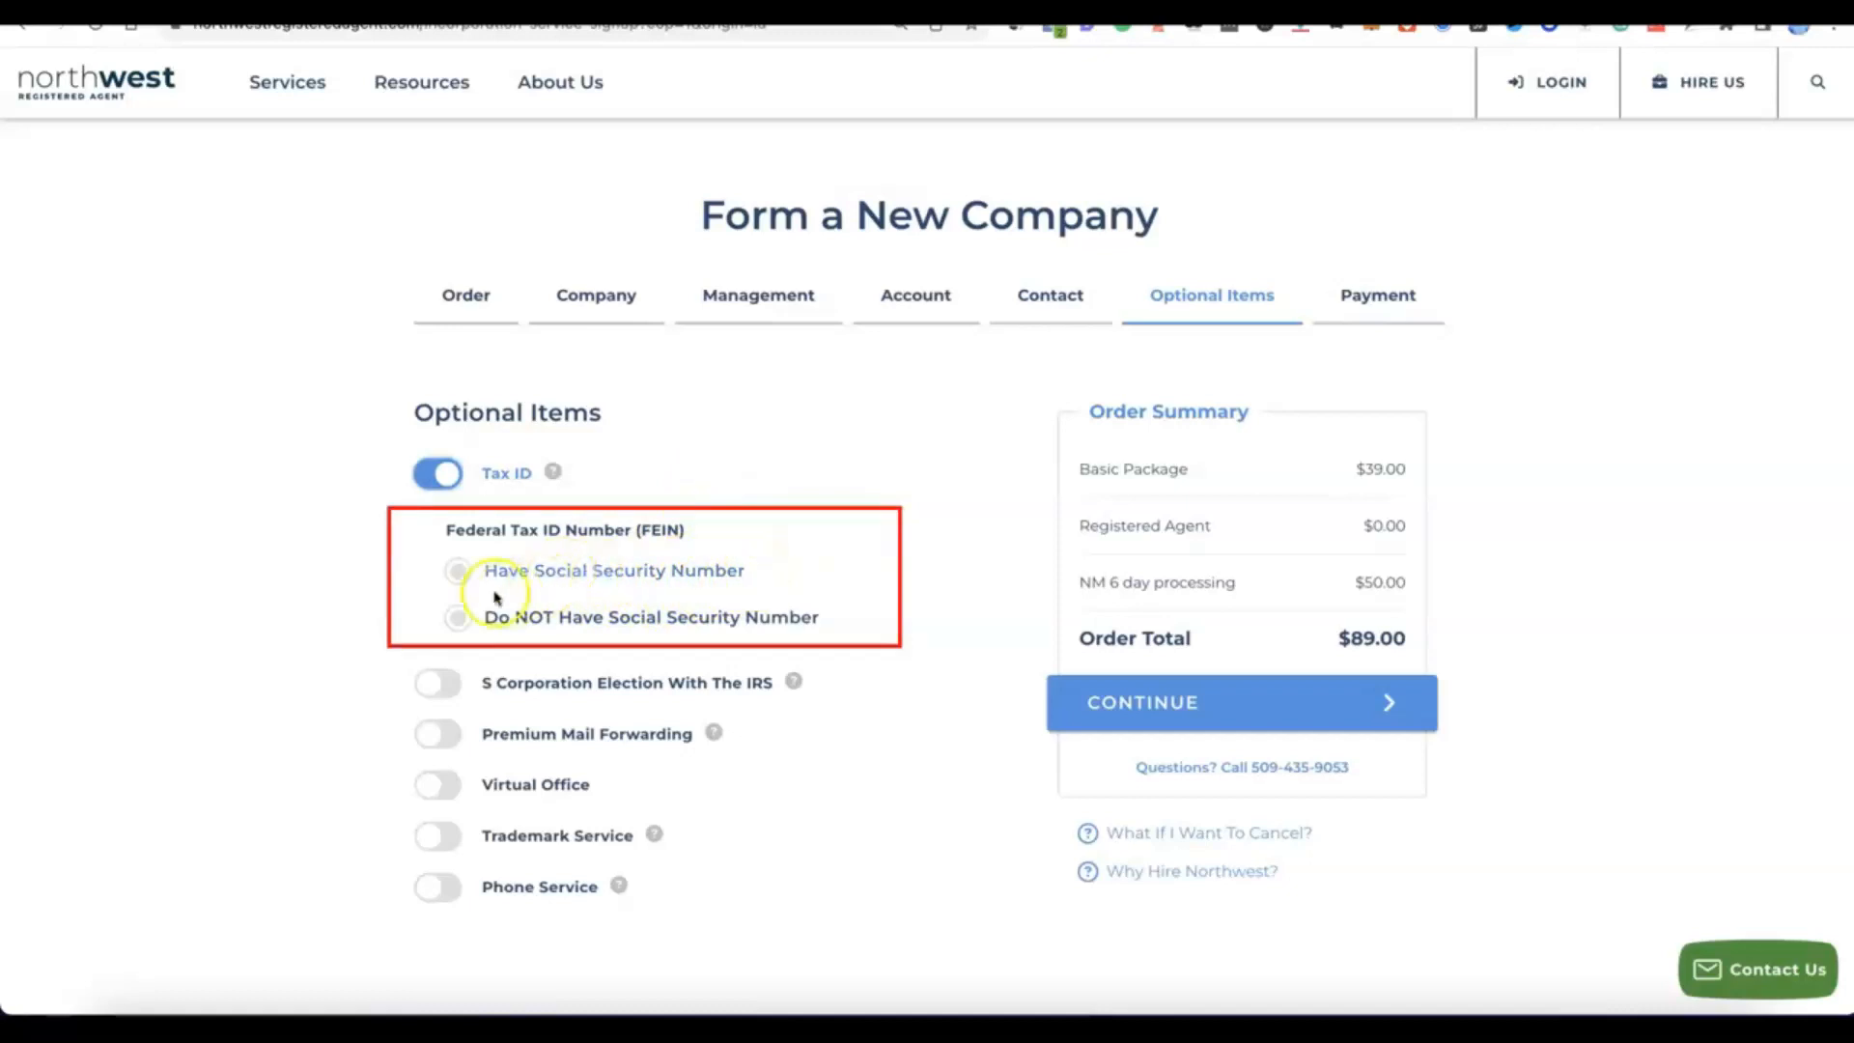
pyautogui.click(461, 570)
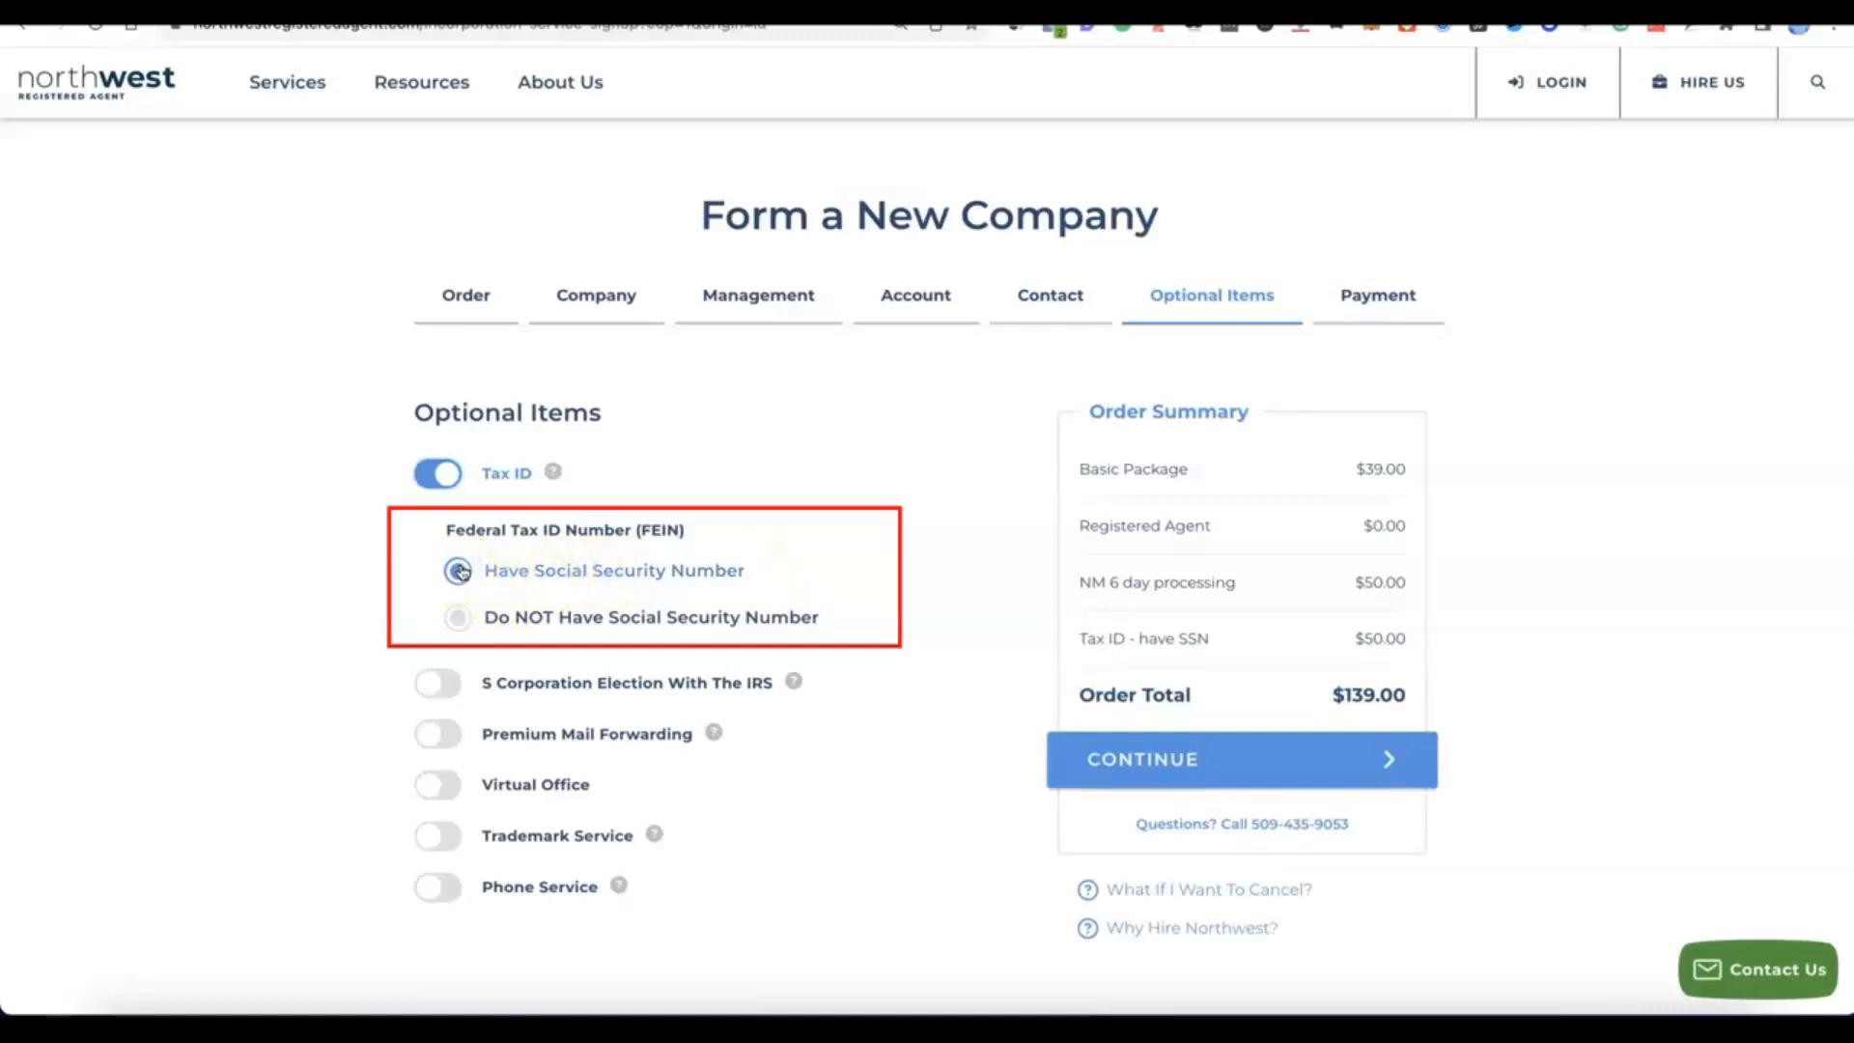
pyautogui.click(456, 618)
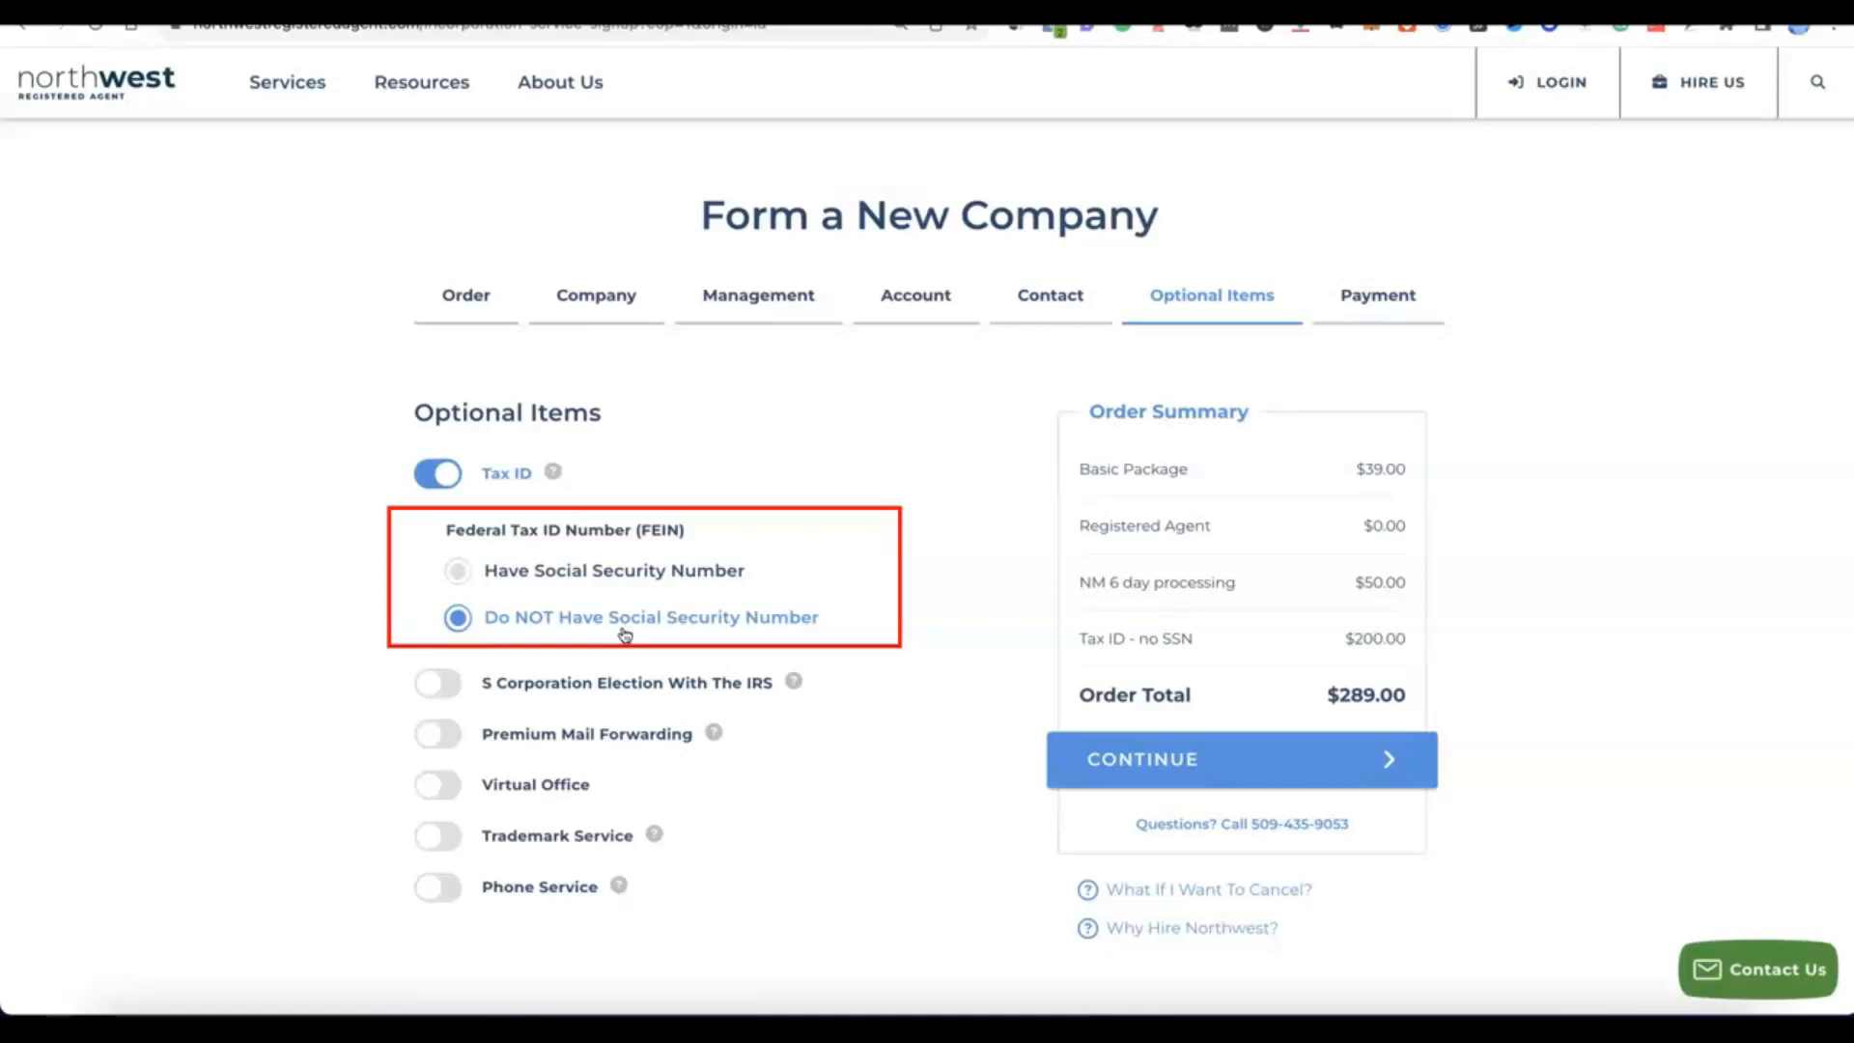
pyautogui.click(625, 625)
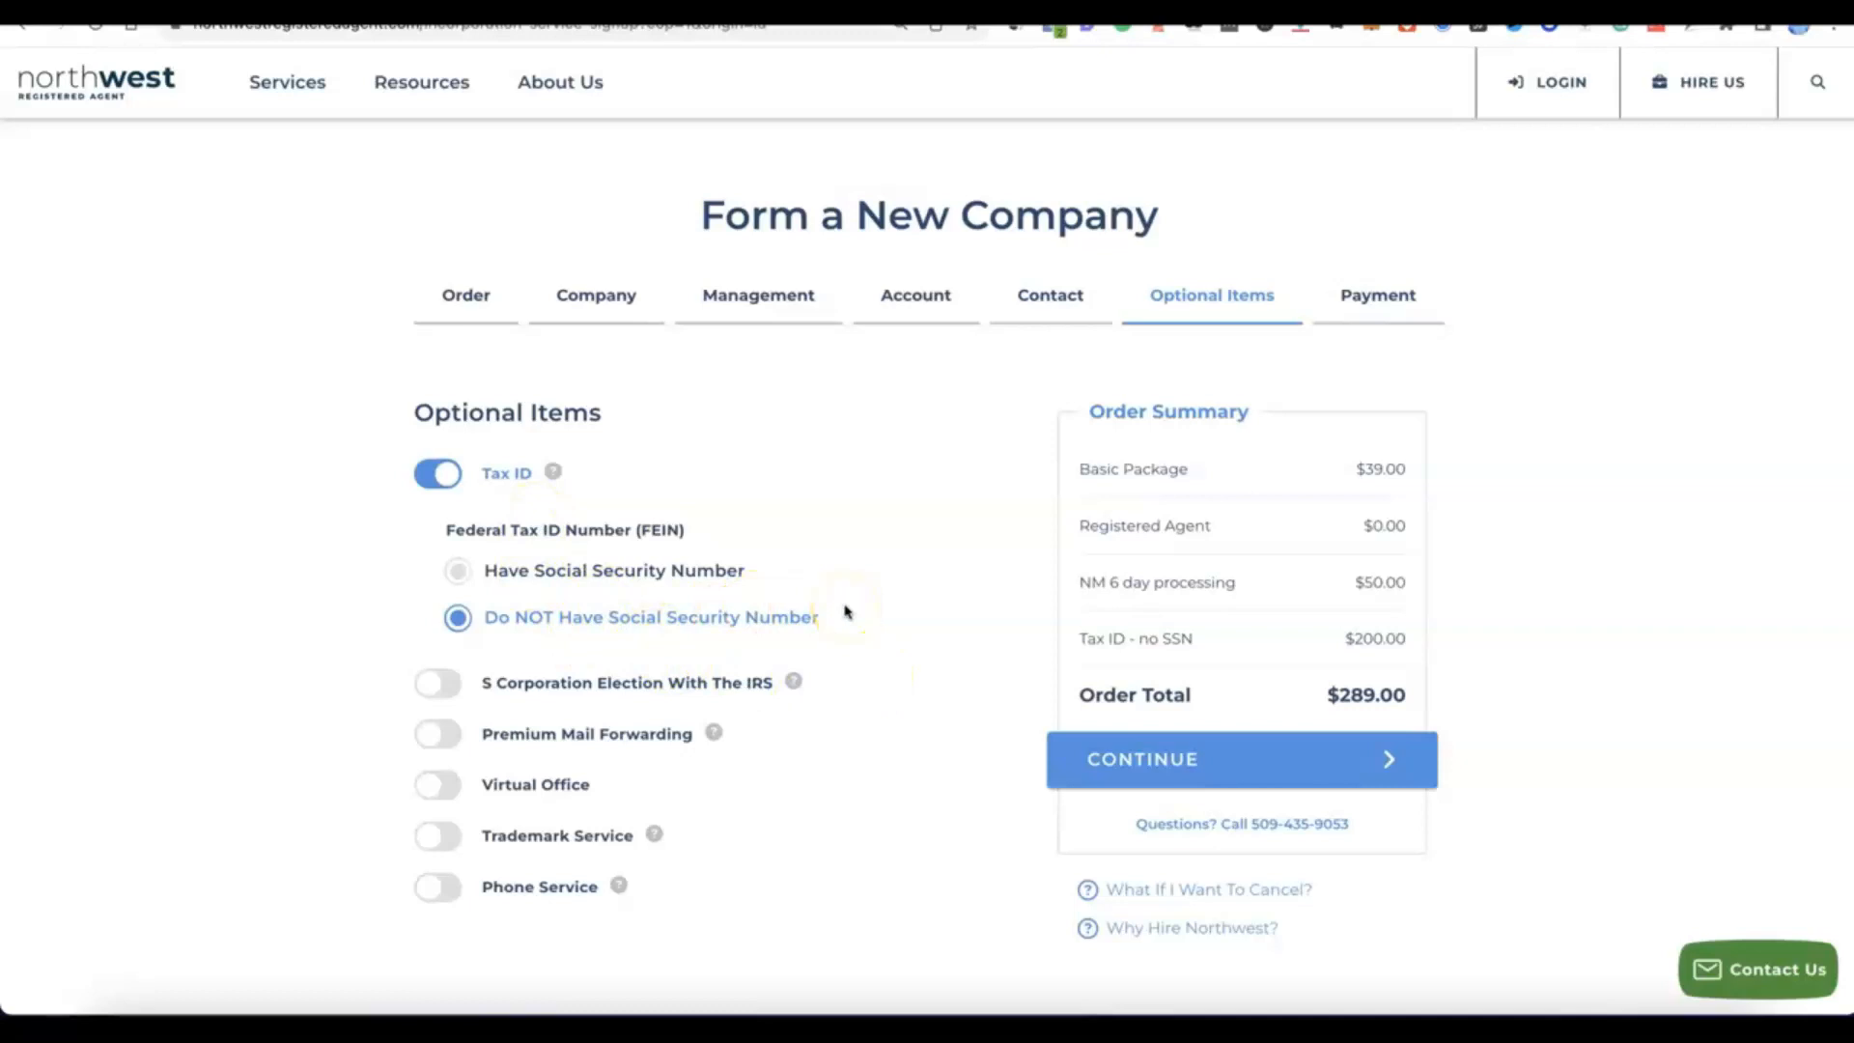
# Step: Proceed to payment, enter the cardholder's name, card number, expiration date and CVV, and place the order
pyautogui.scroll(-2, 846, 610)
pyautogui.scroll(1, 845, 610)
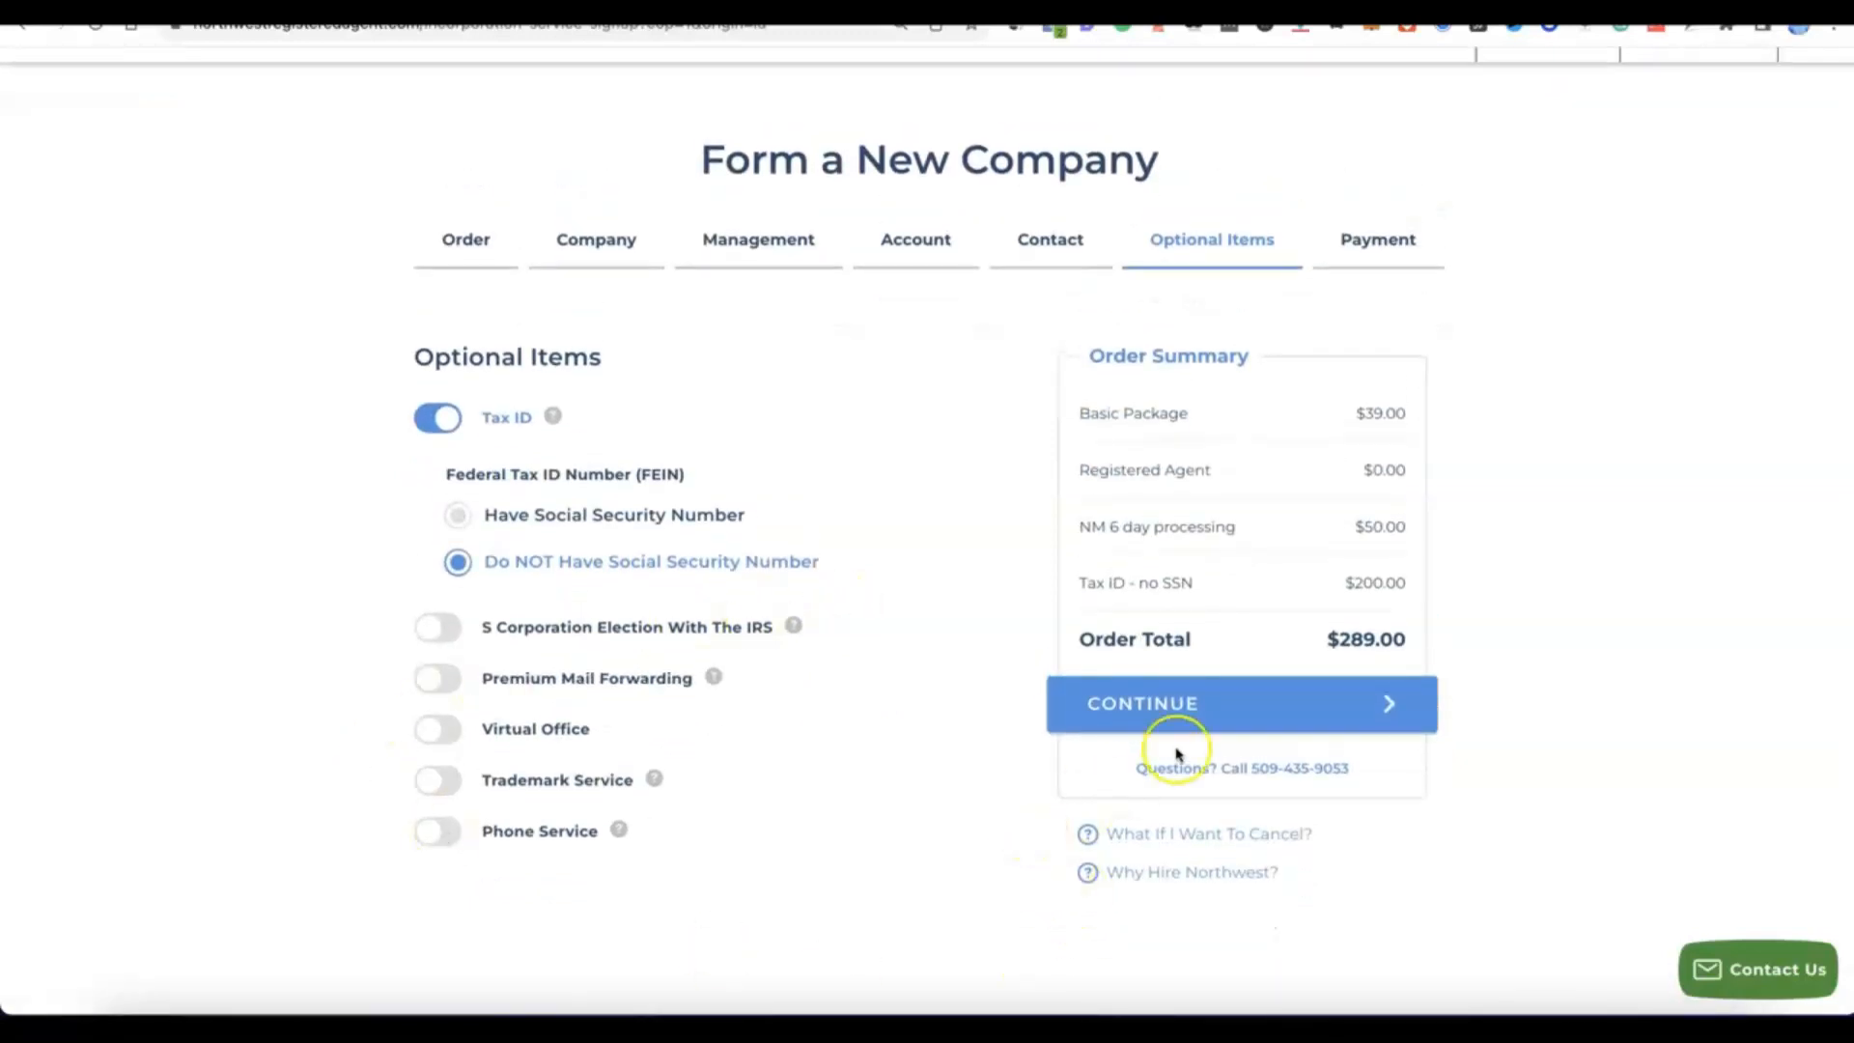
pyautogui.click(1171, 703)
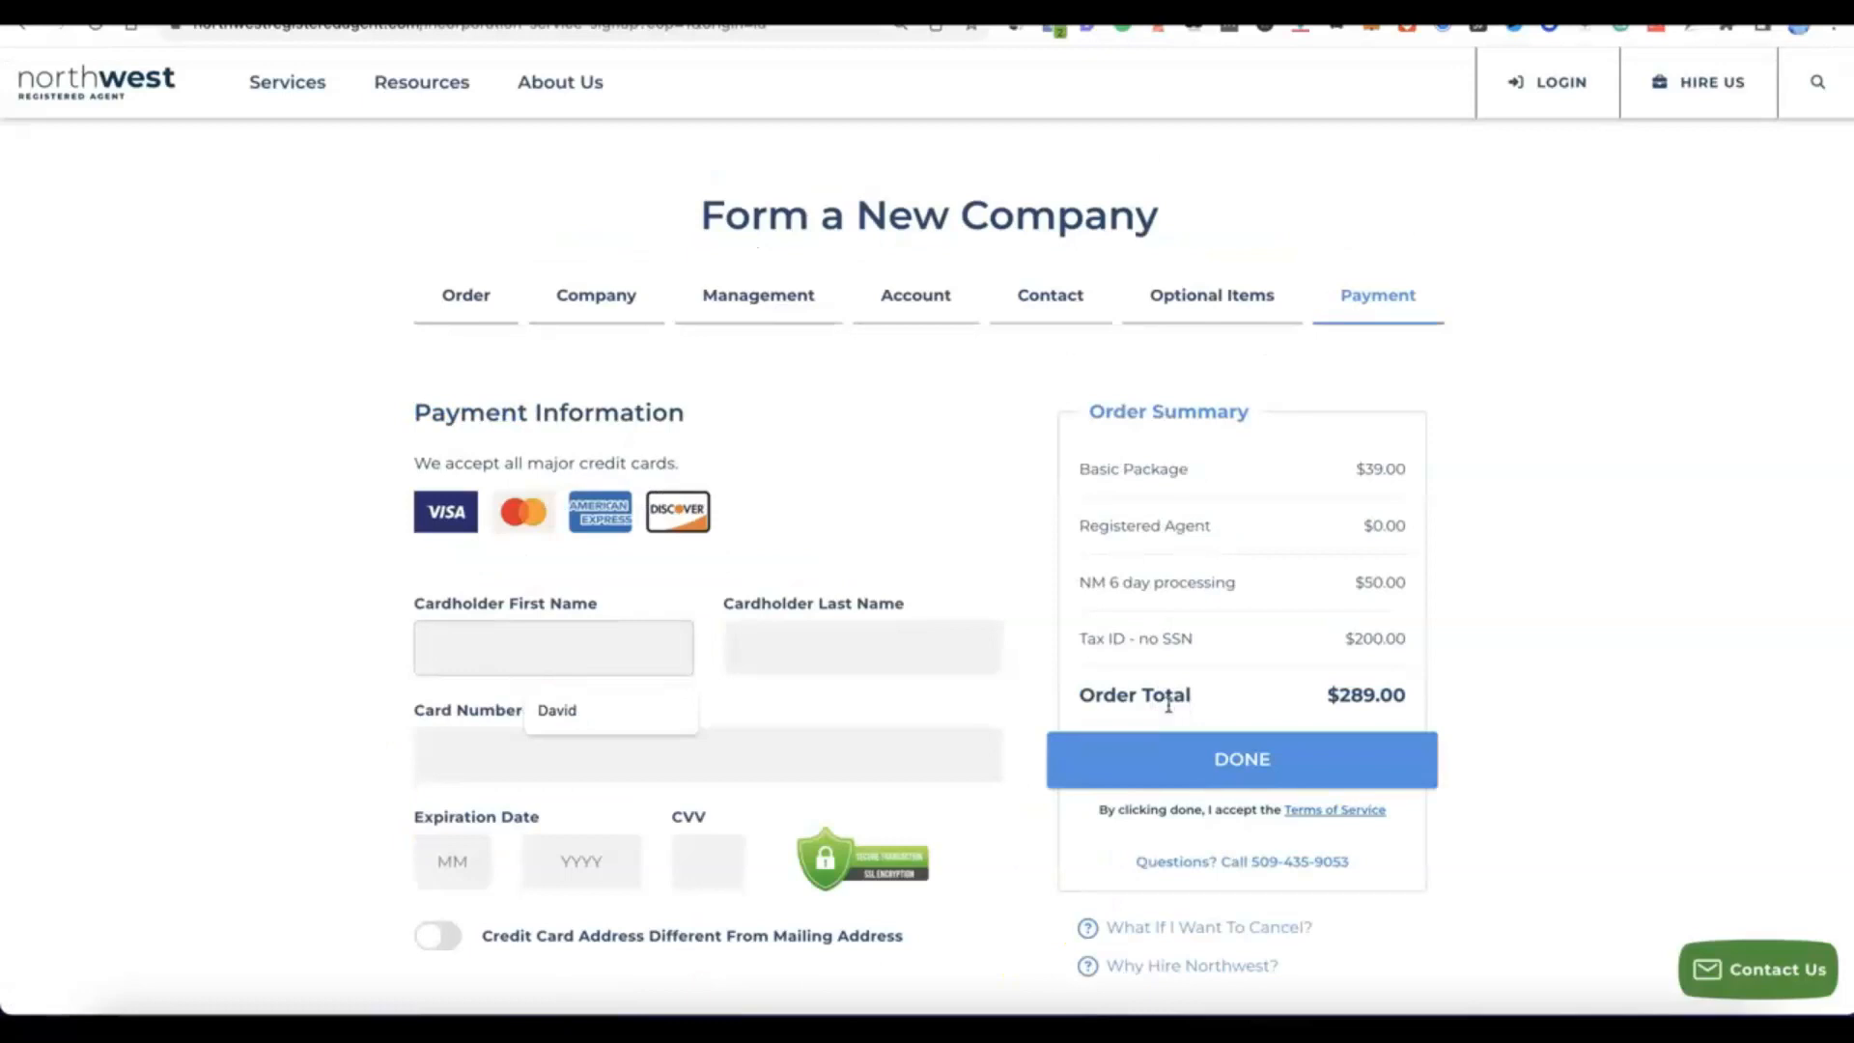
pyautogui.scroll(-2, 1169, 705)
pyautogui.click(506, 498)
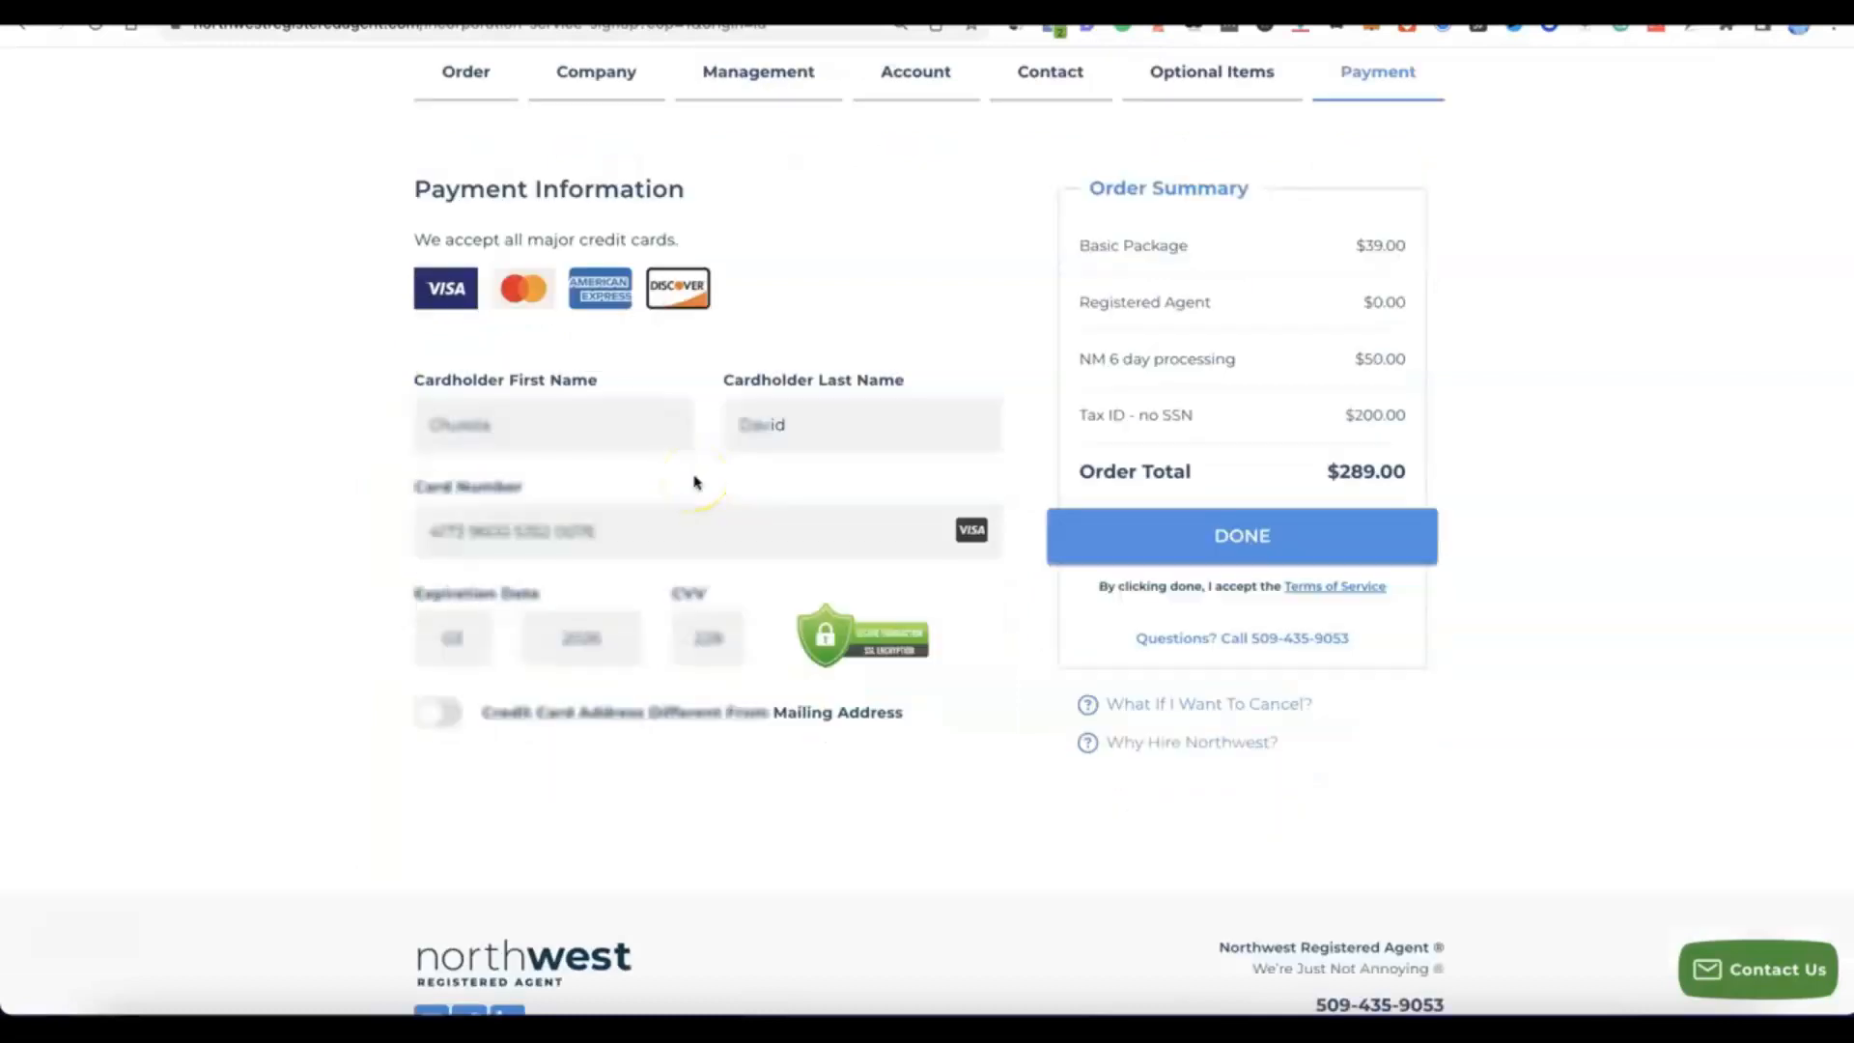
pyautogui.click(1179, 538)
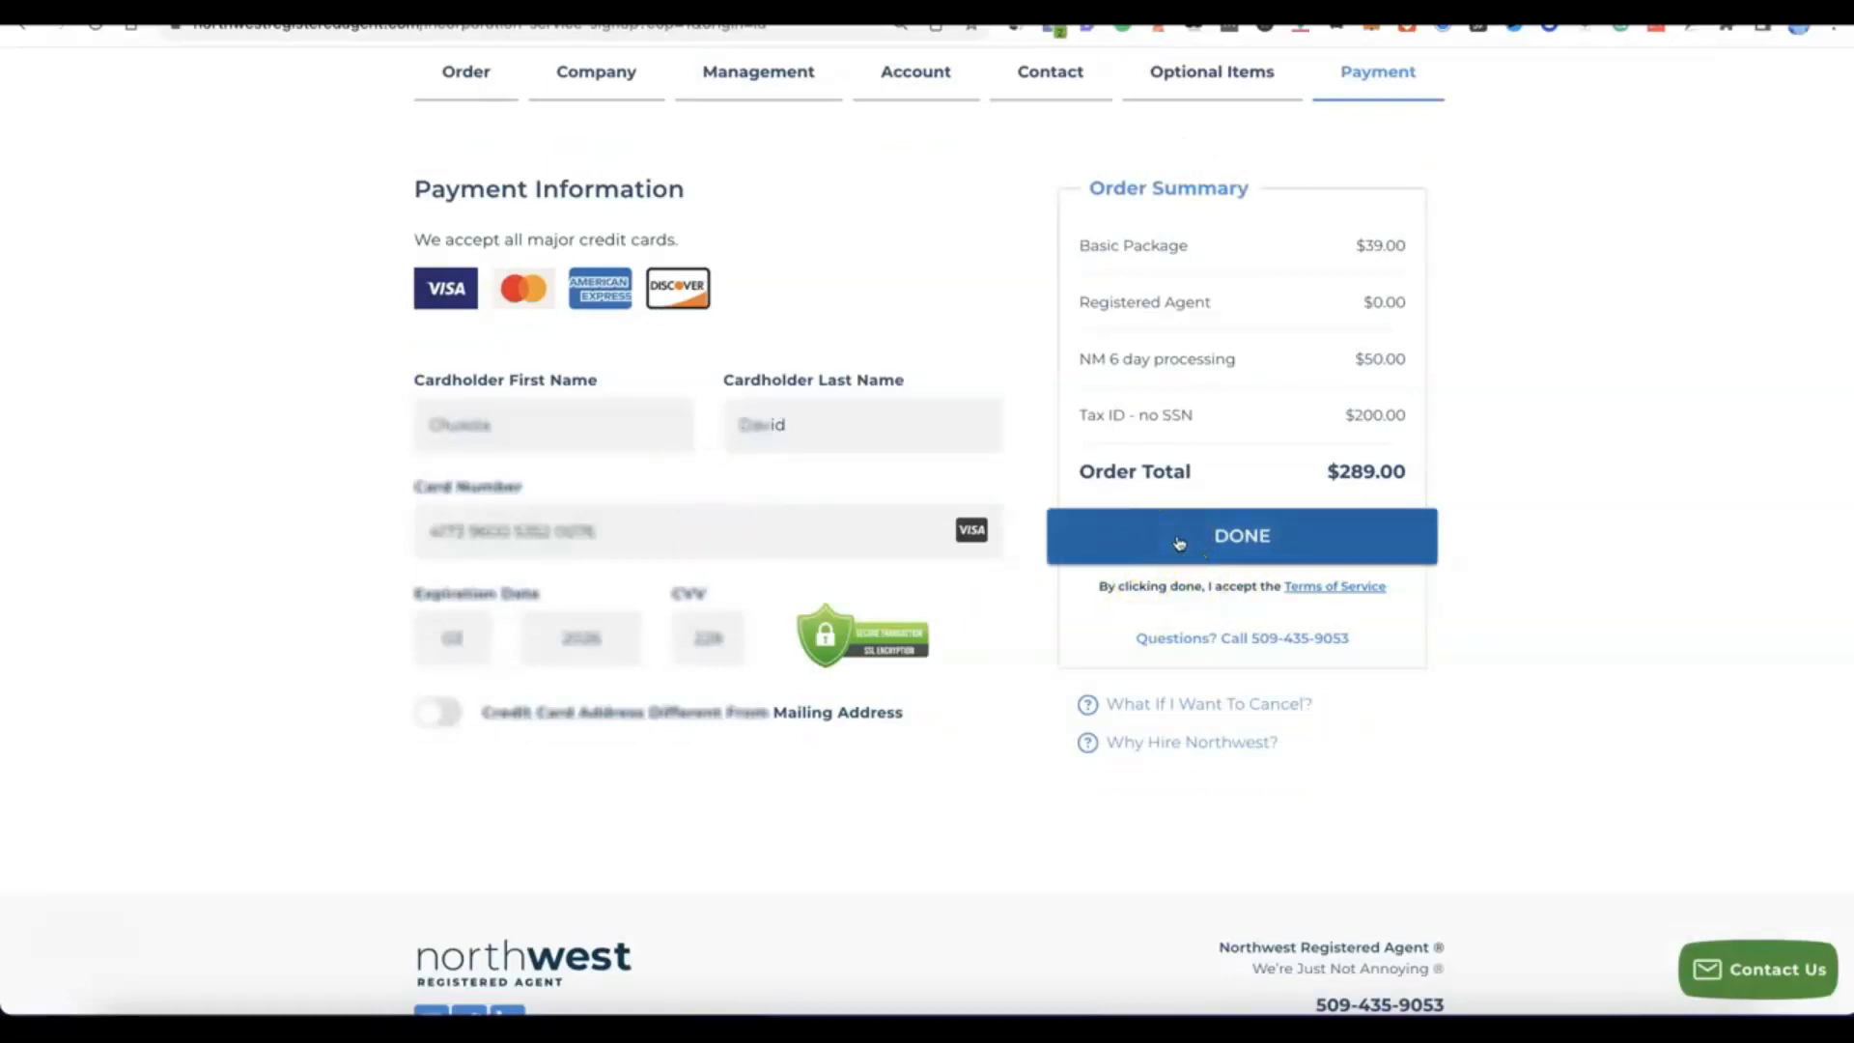
pyautogui.click(1180, 541)
# Step: Decline the additional new business items offered in the order verification for Modoe
pyautogui.click(795, 489)
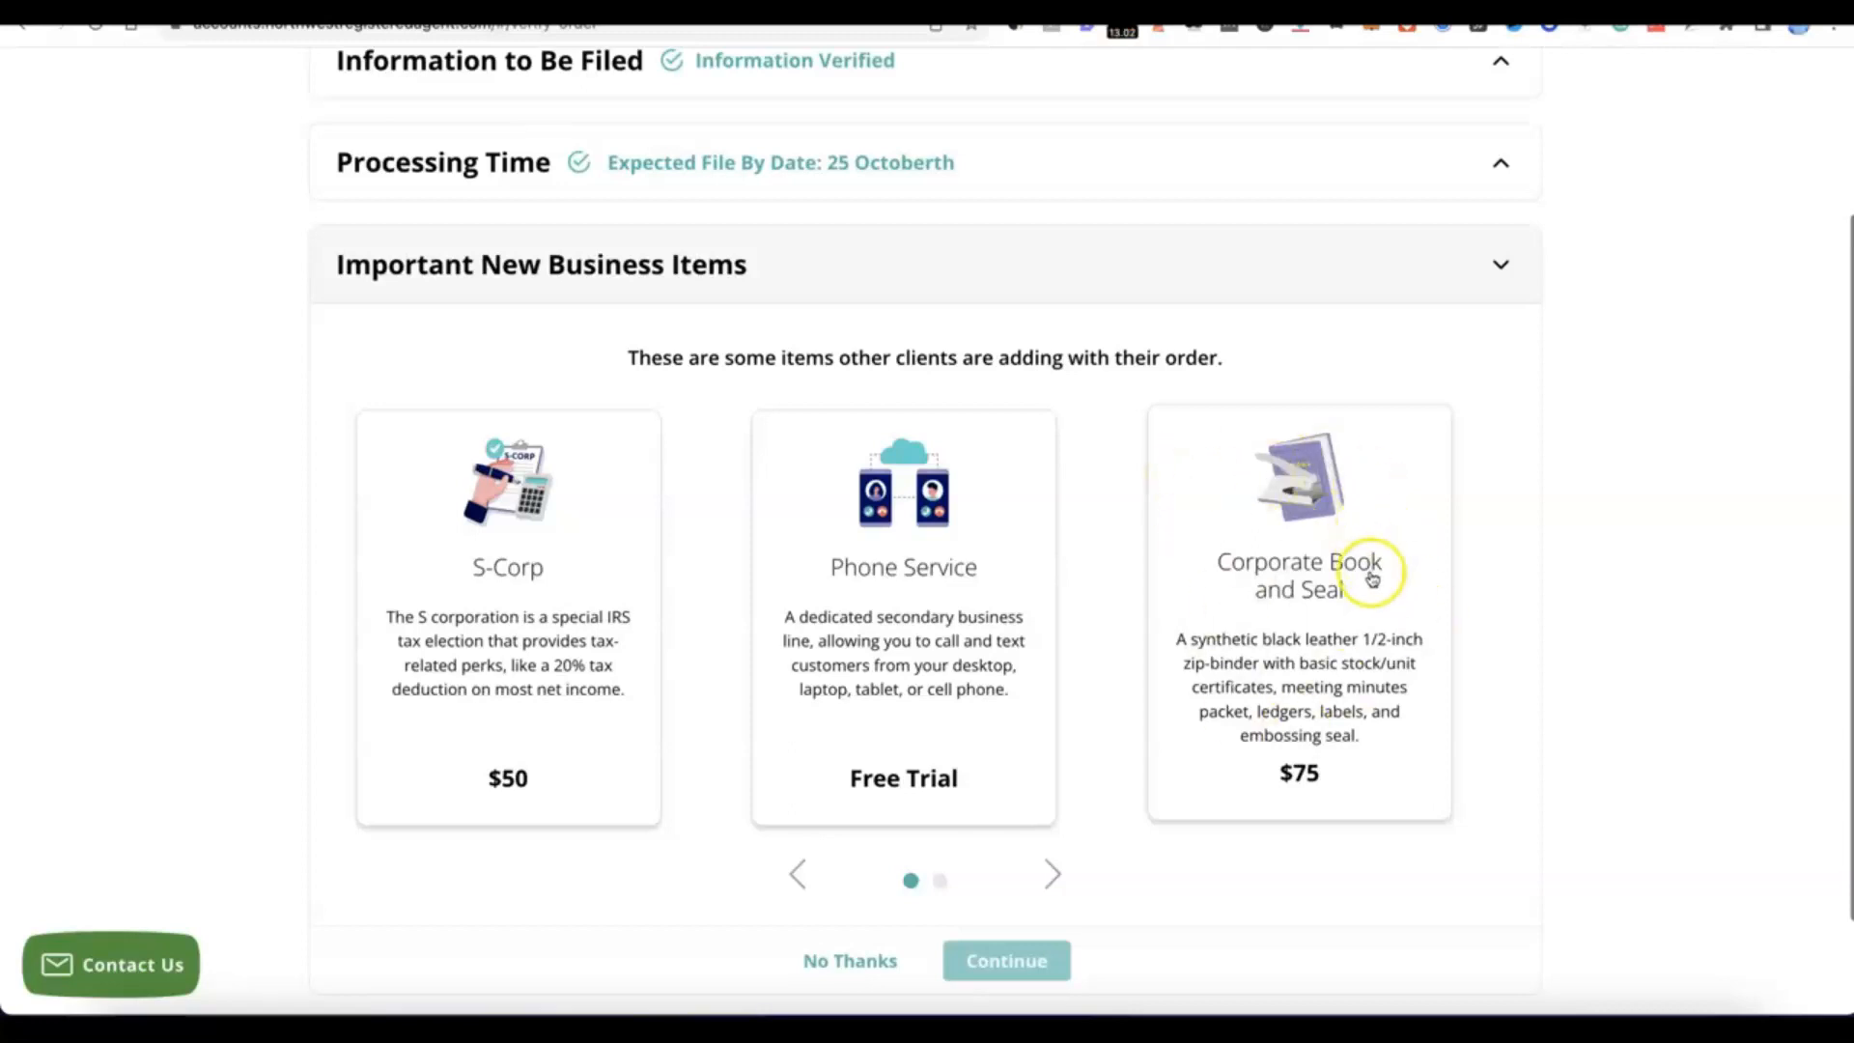
pyautogui.scroll(-1, 1138, 521)
pyautogui.scroll(-2, 960, 591)
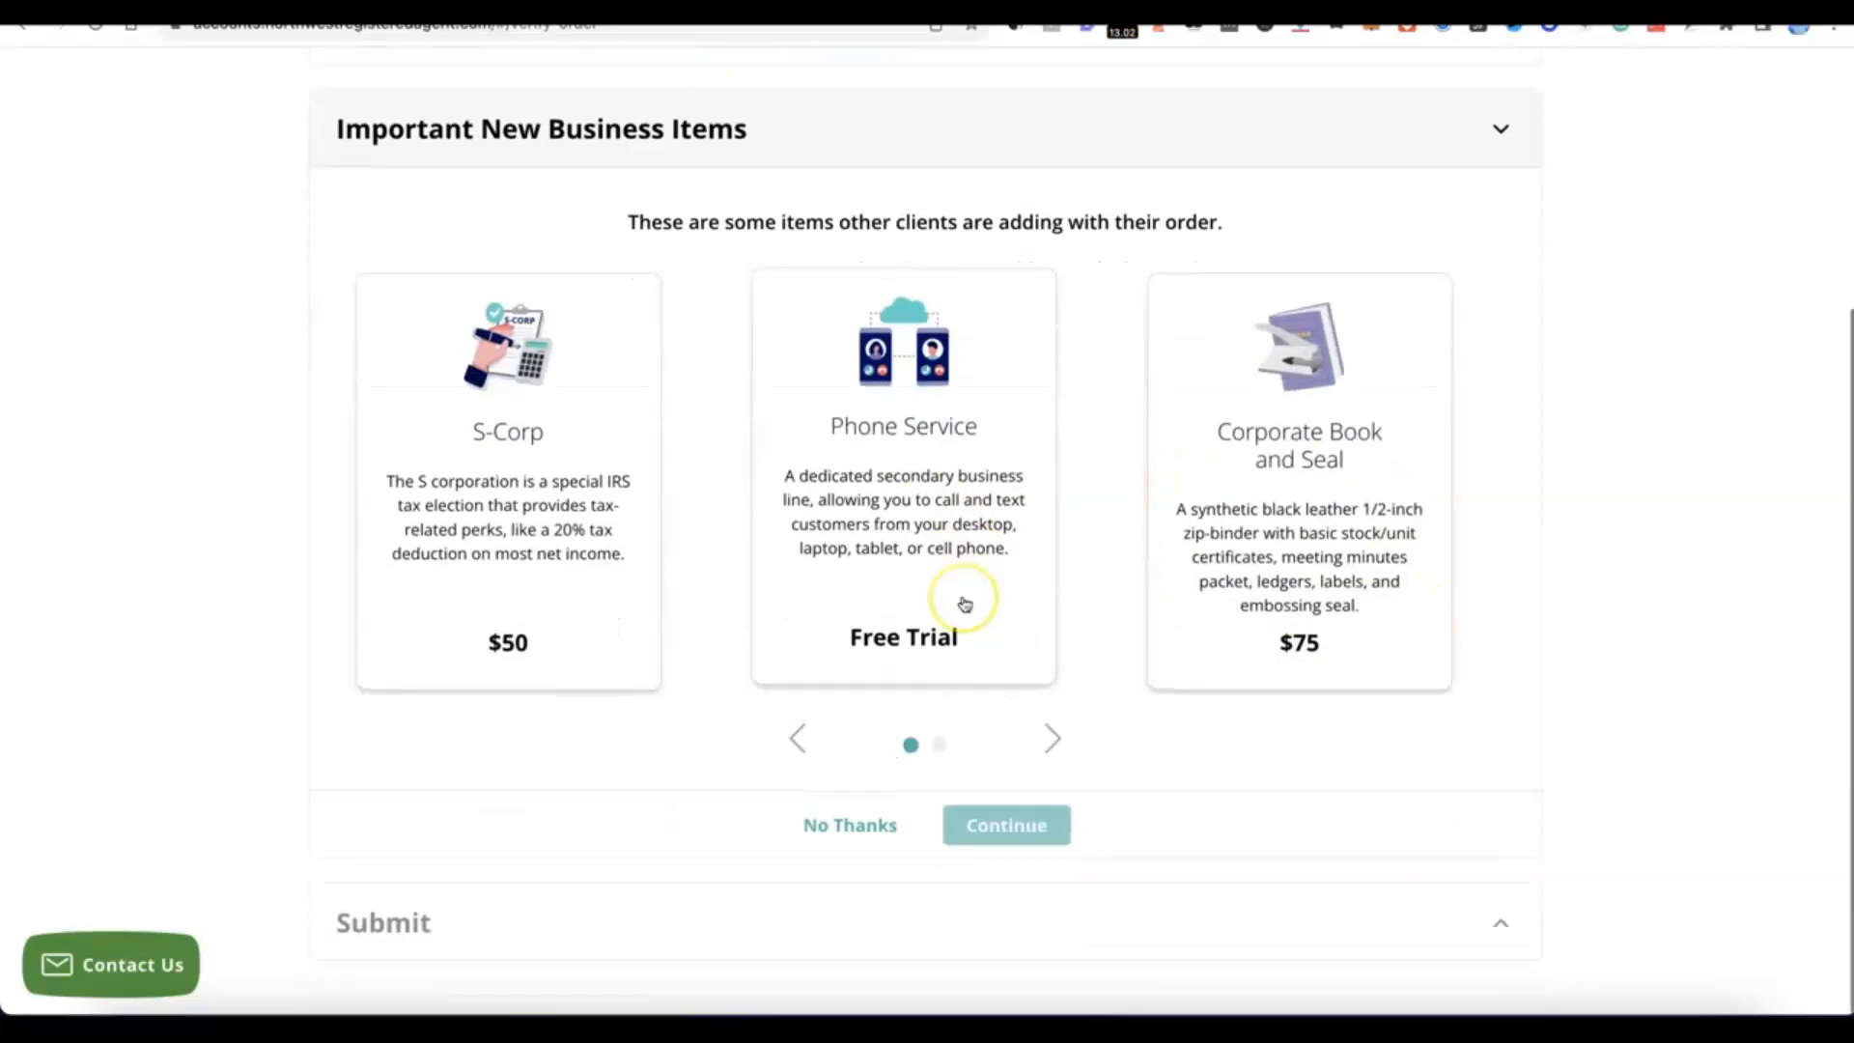
pyautogui.click(862, 833)
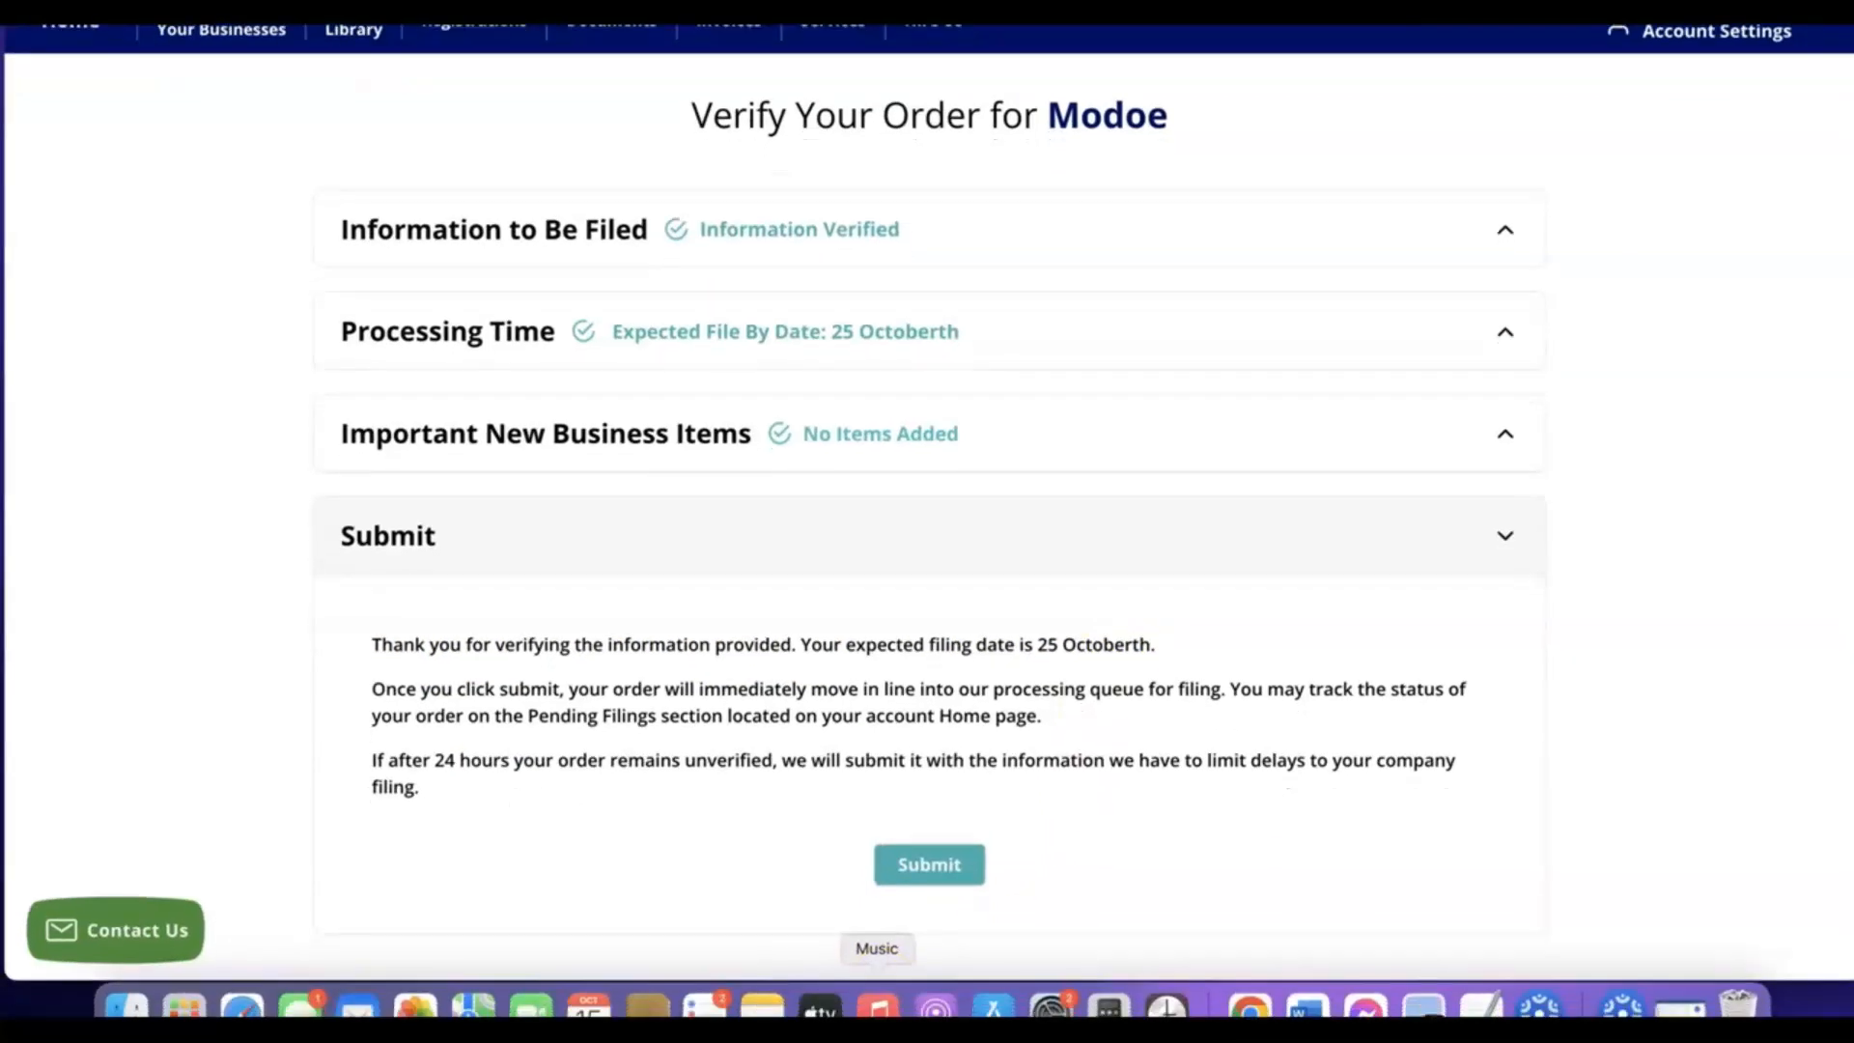
# Step: Submit the verified Modoe order for filing
pyautogui.click(589, 994)
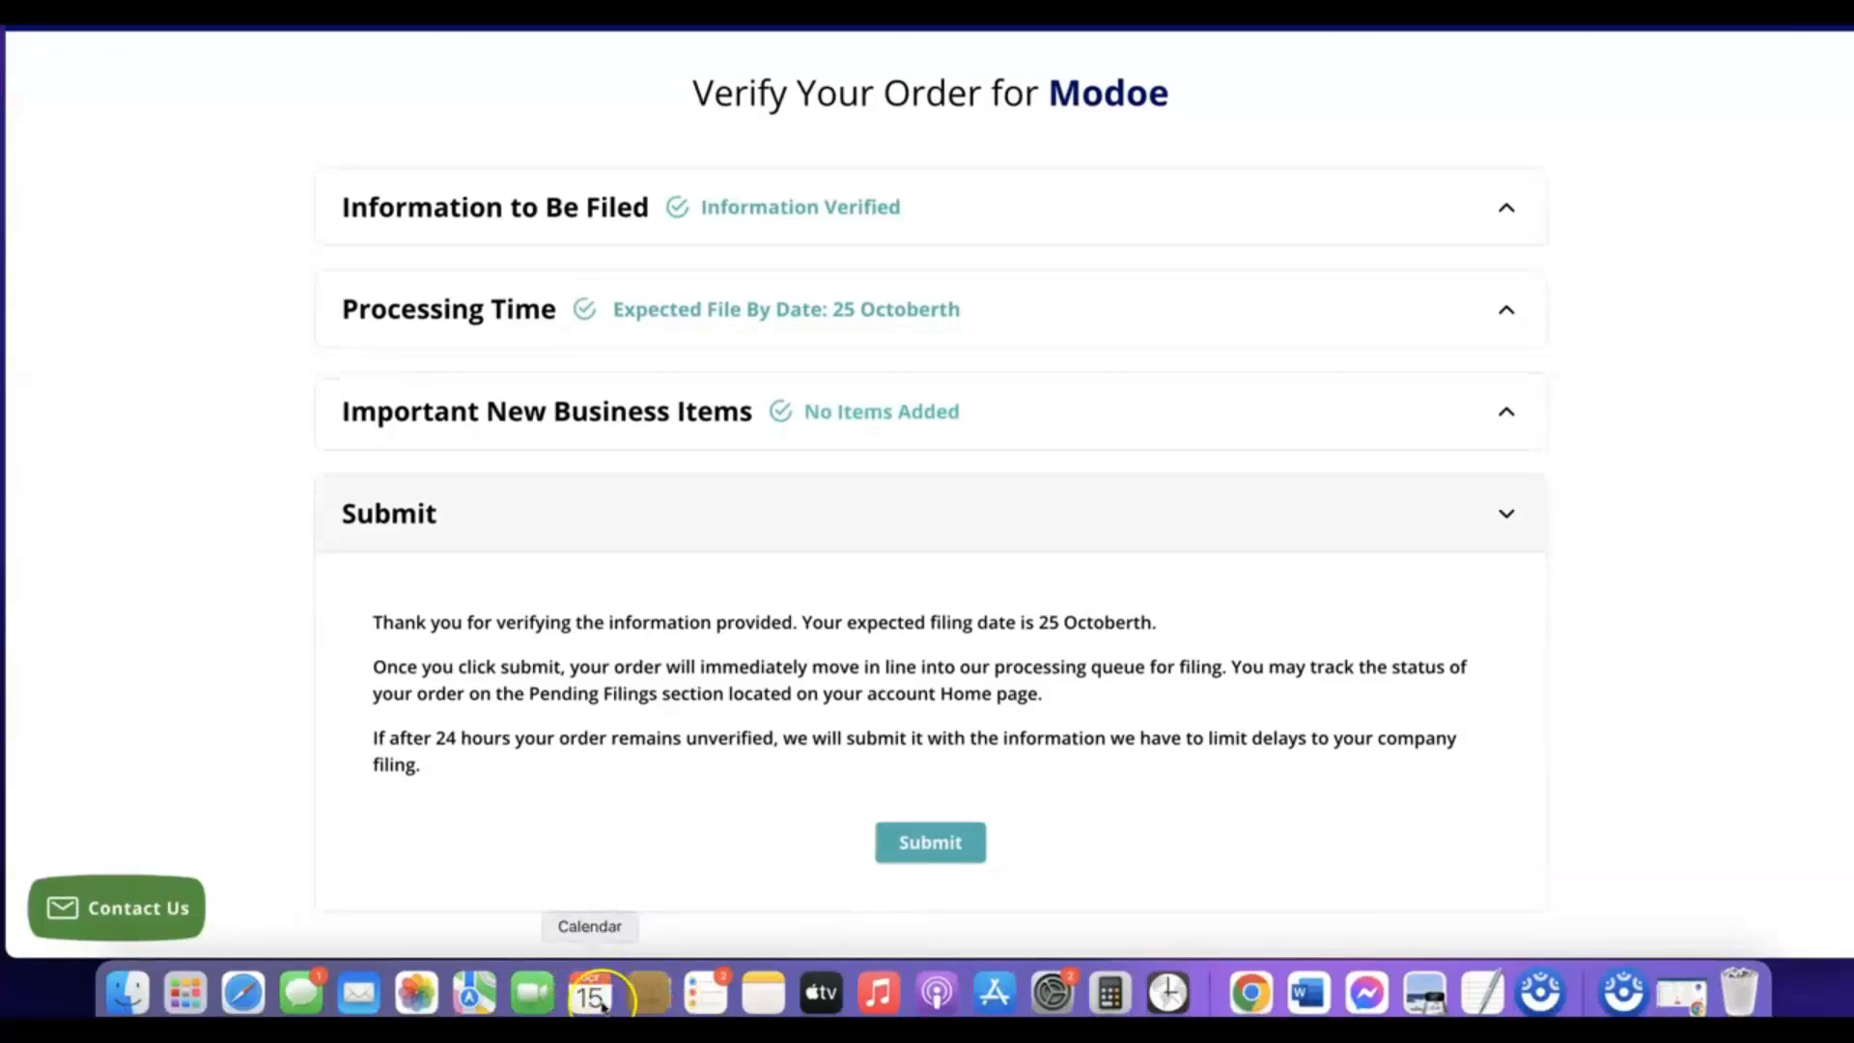
pyautogui.click(865, 994)
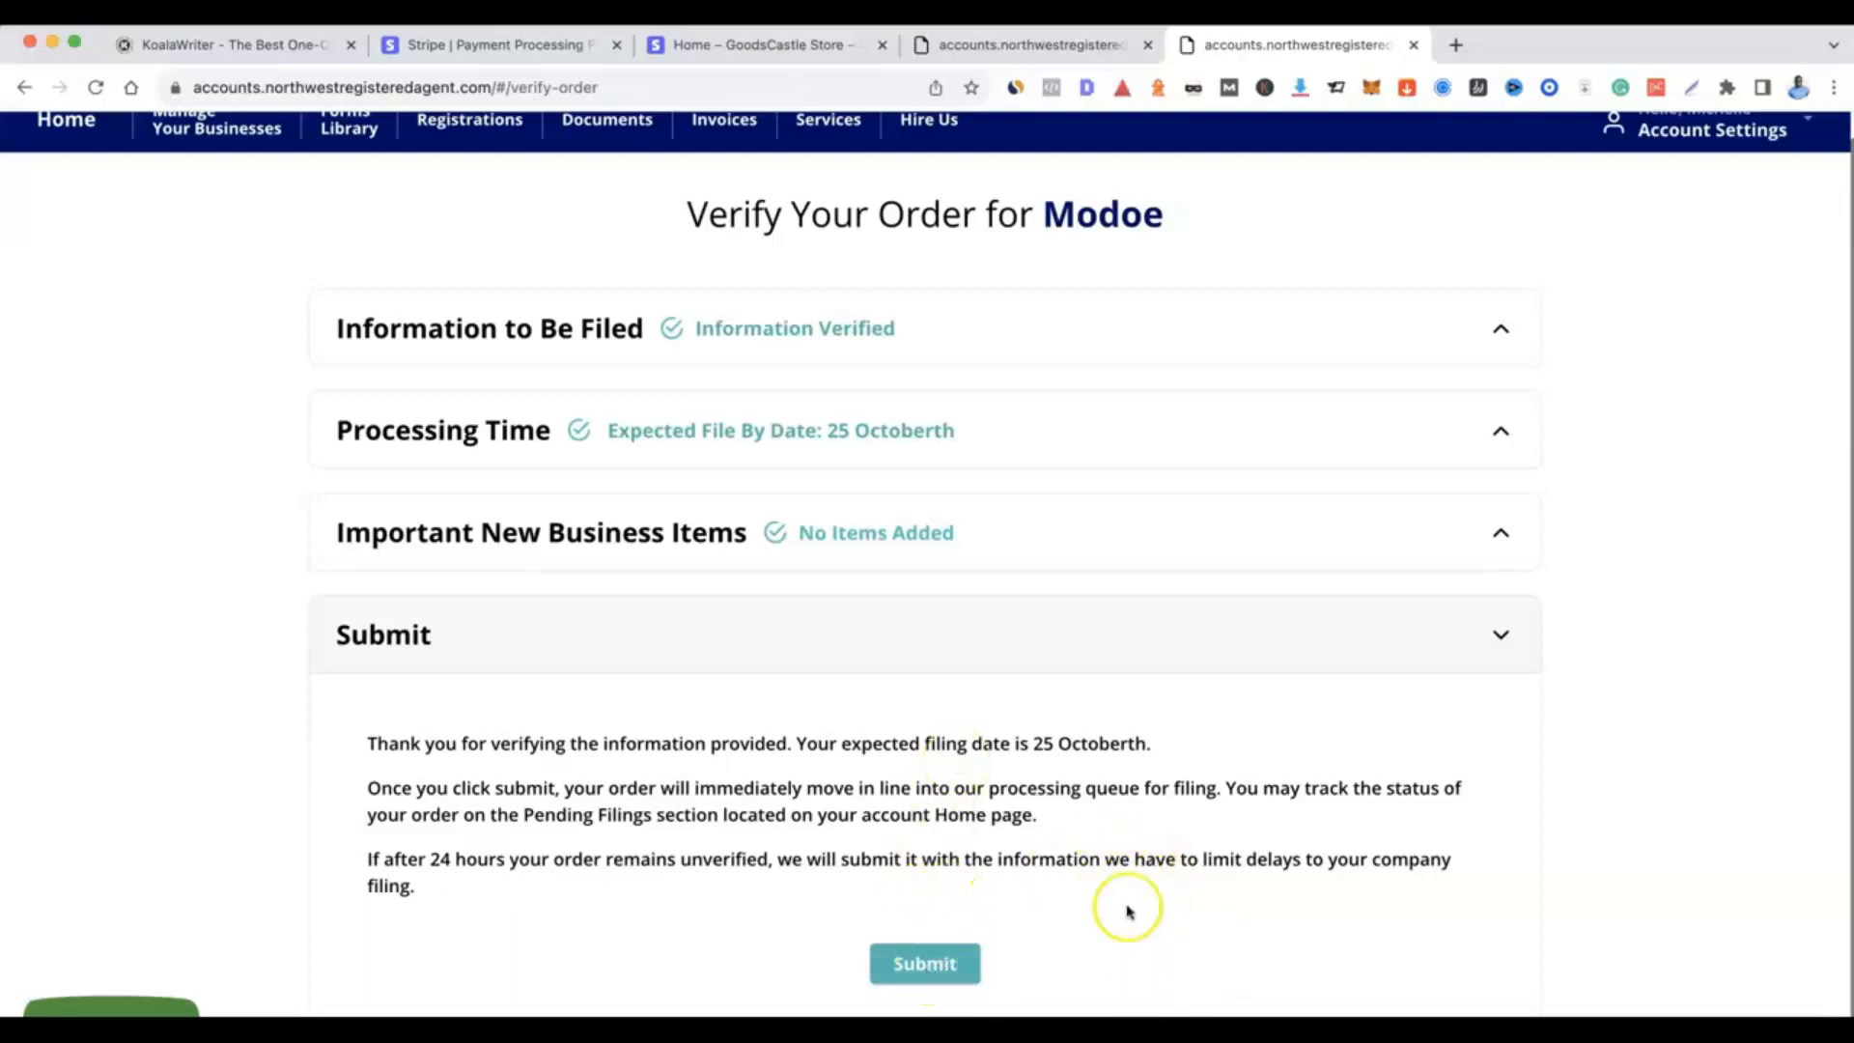
pyautogui.click(925, 964)
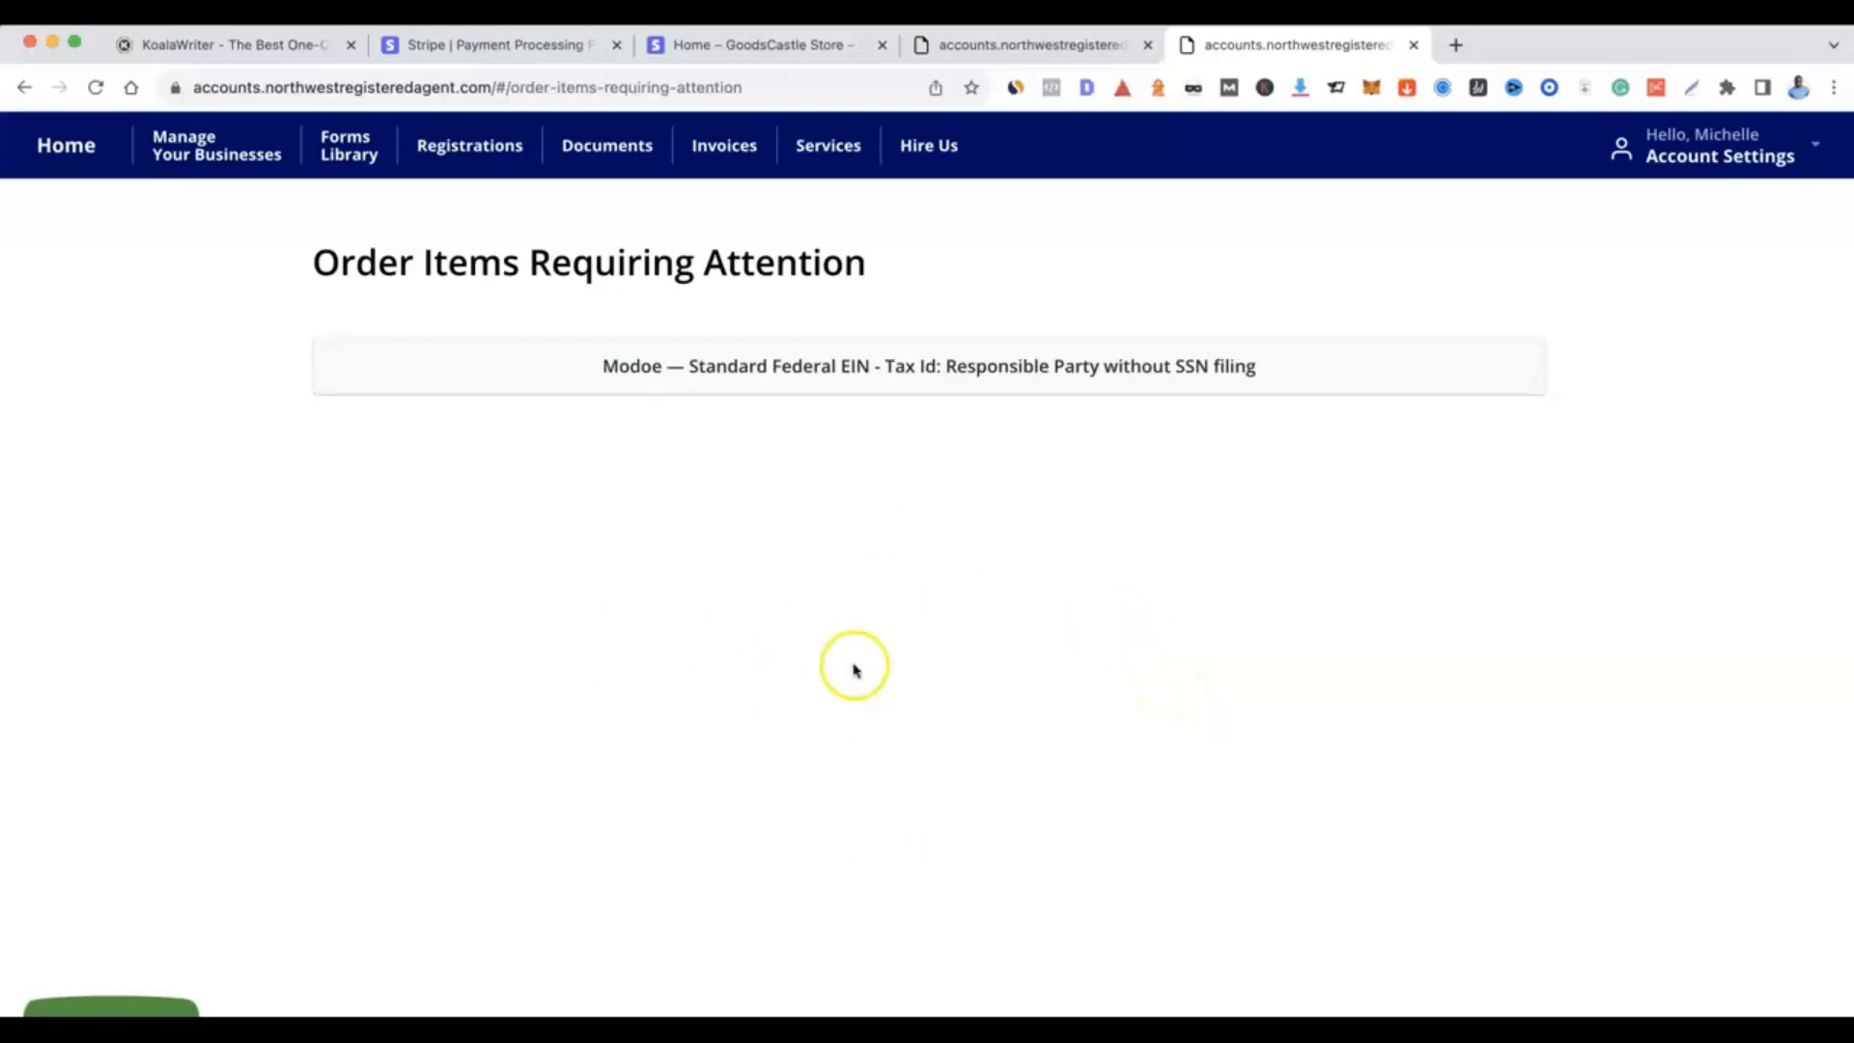
# Step: Expand the Standard Federal EIN item requiring attention and choose the existing contact as the Responsible Party
pyautogui.click(858, 368)
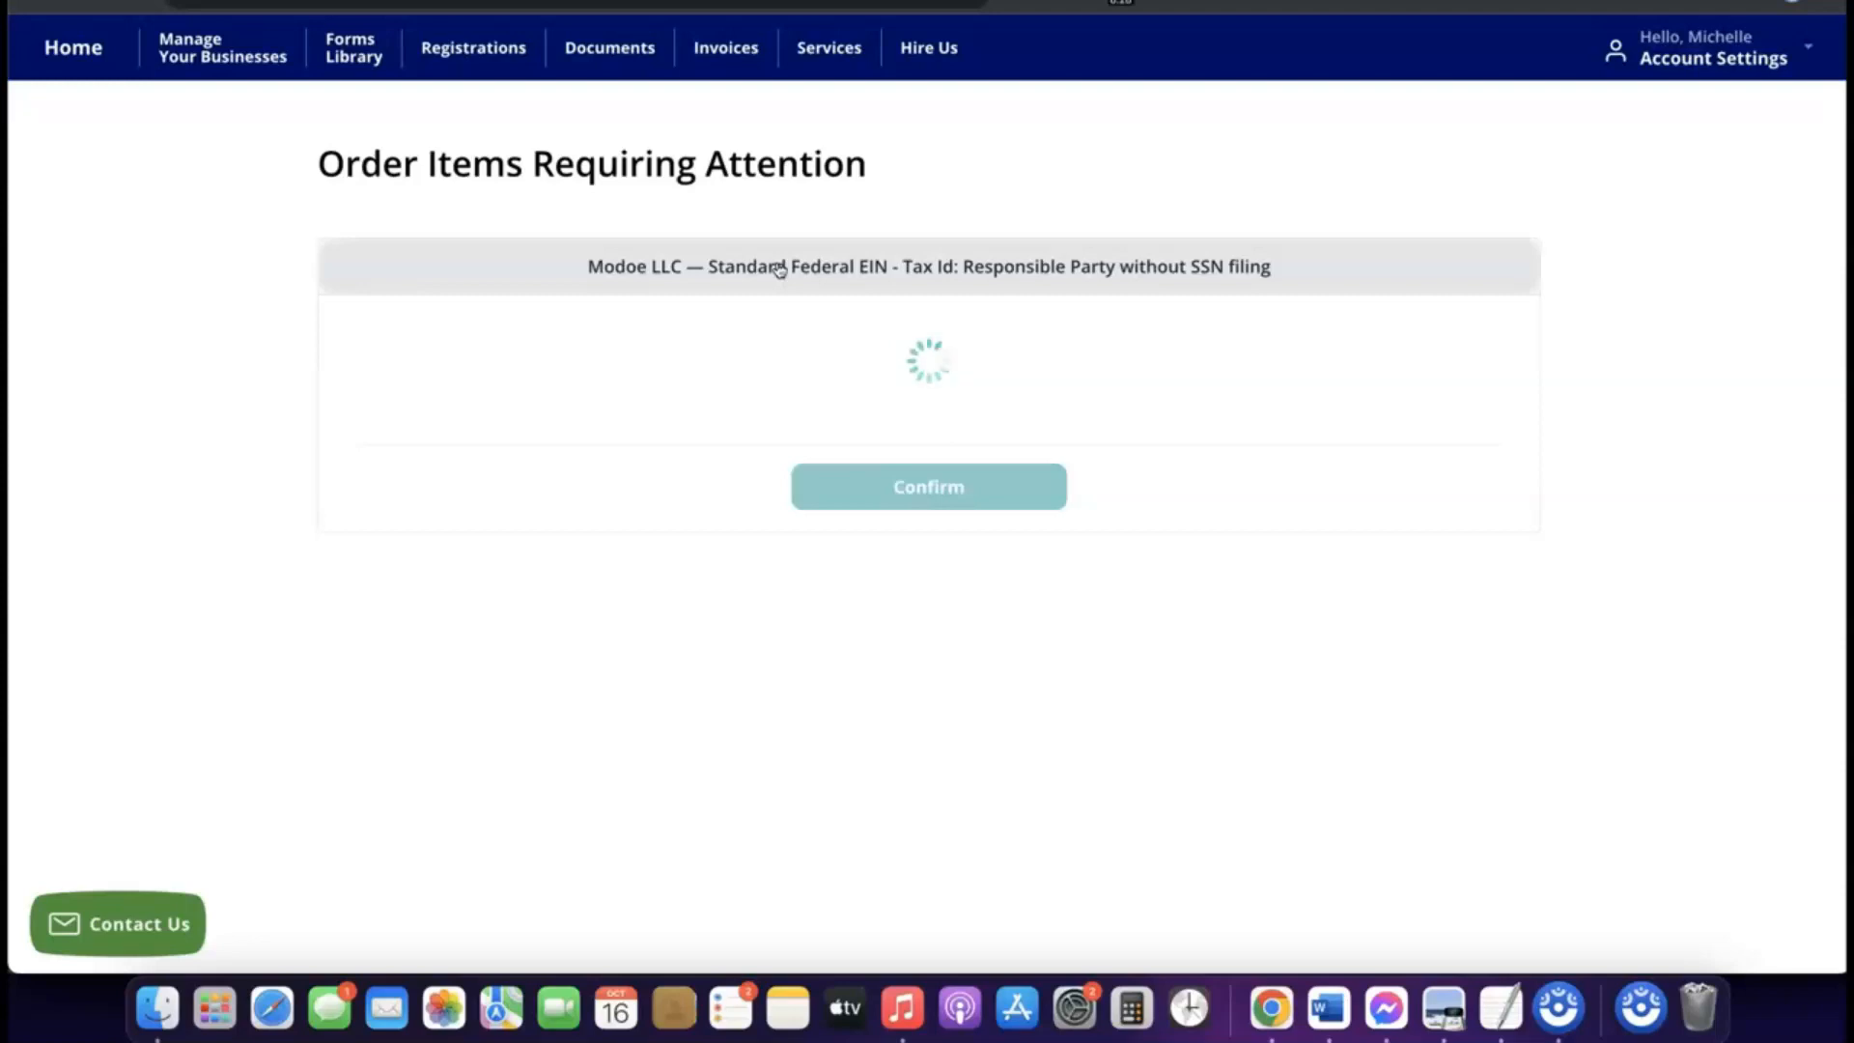
pyautogui.click(745, 261)
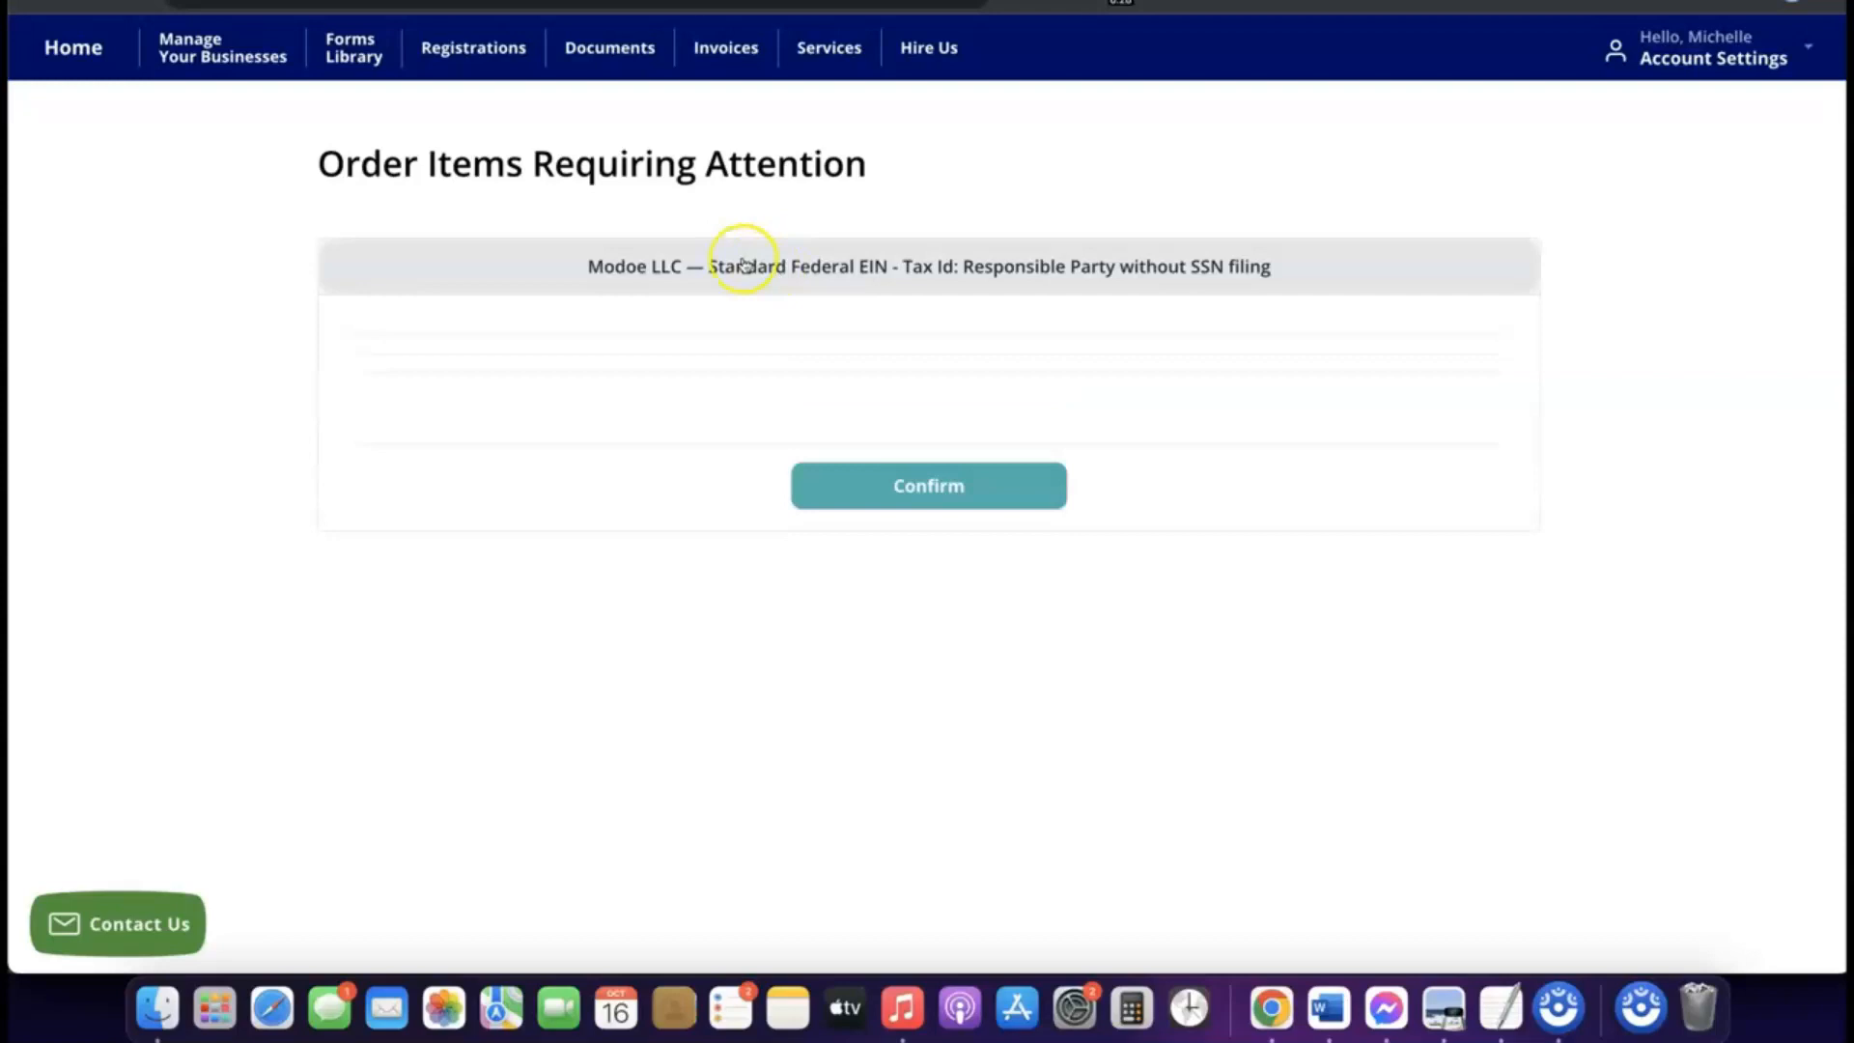
pyautogui.scroll(-3, 706, 430)
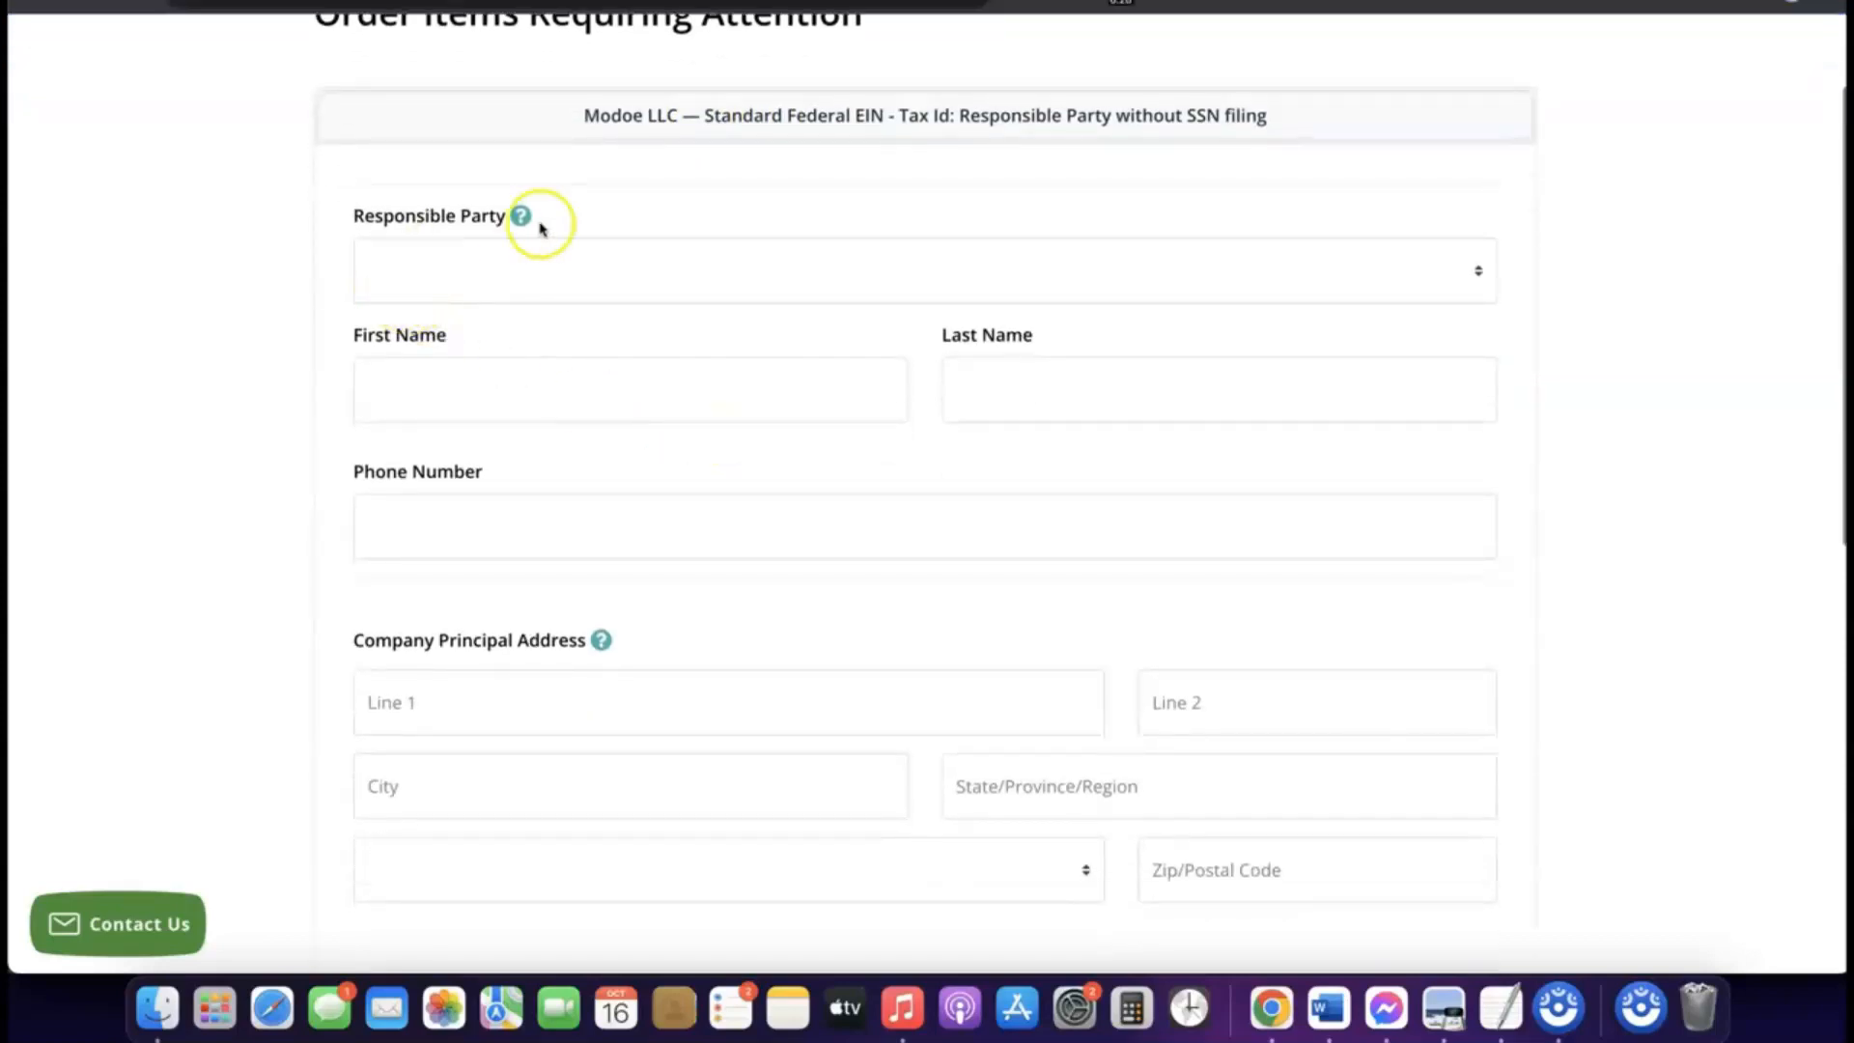
pyautogui.click(506, 253)
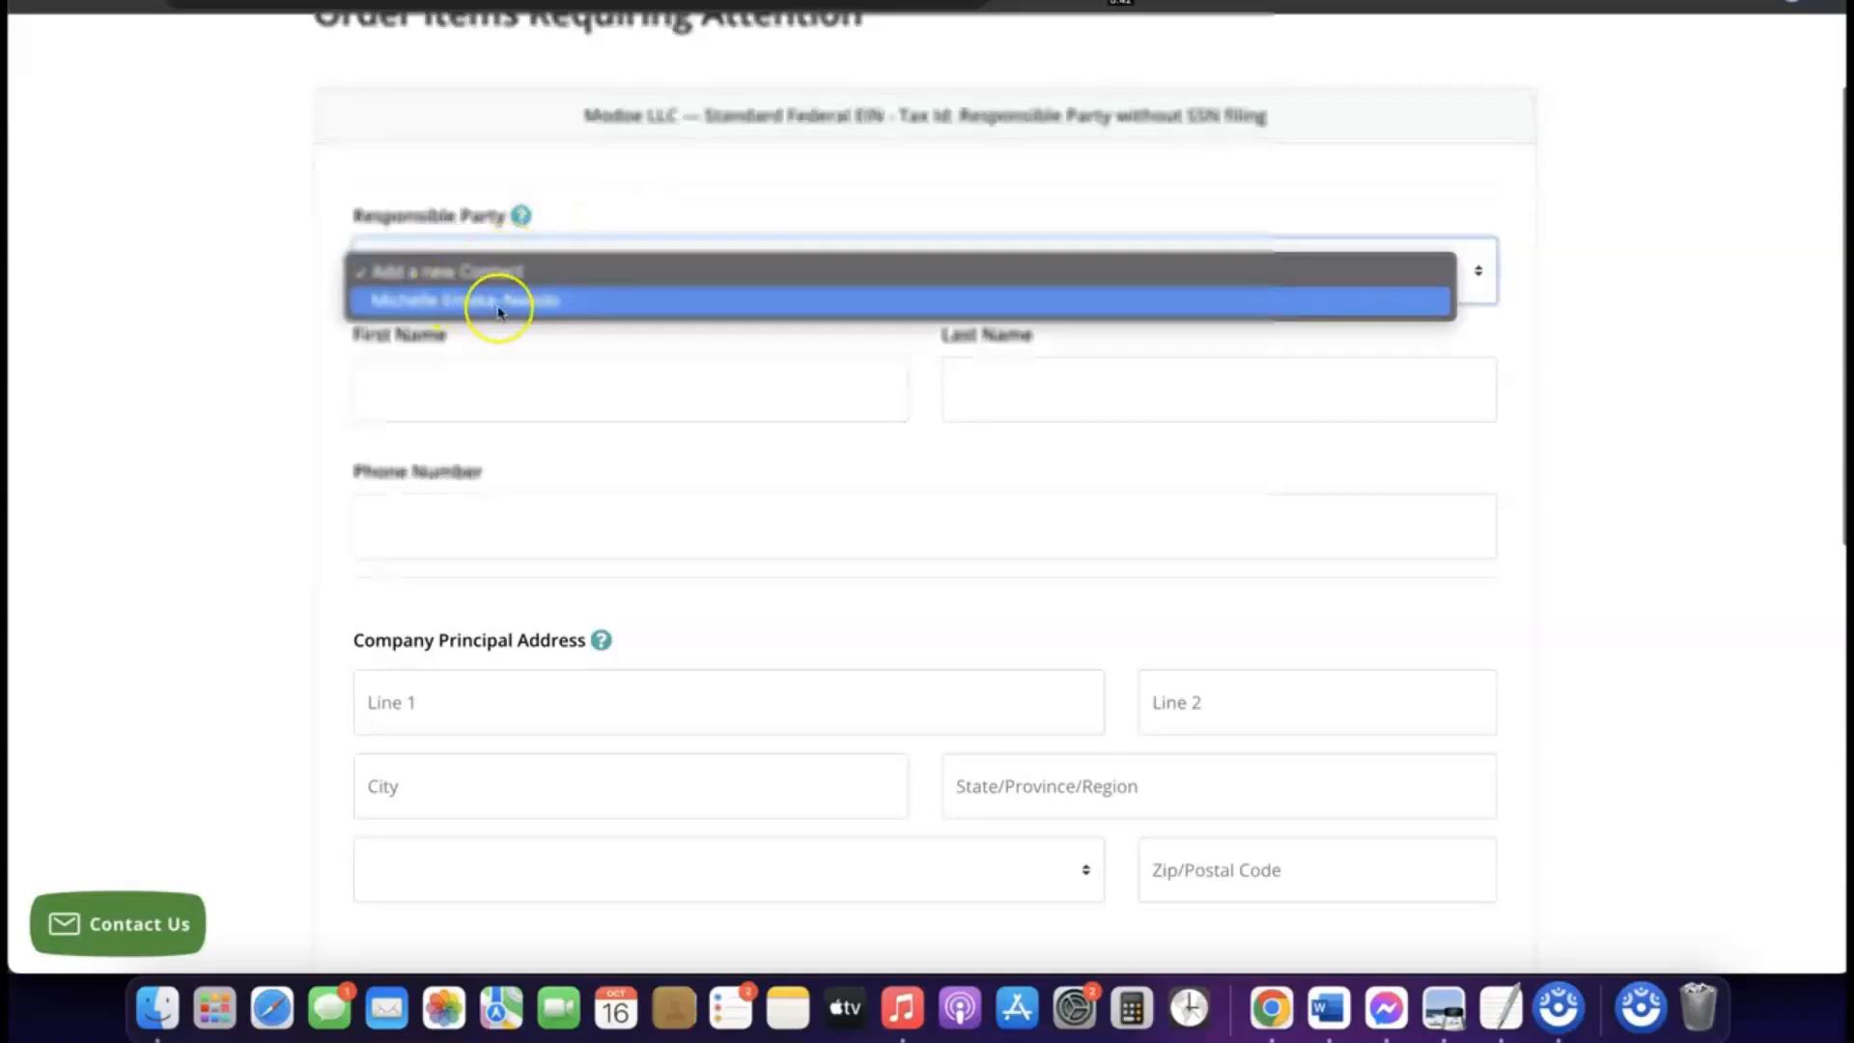
pyautogui.click(489, 304)
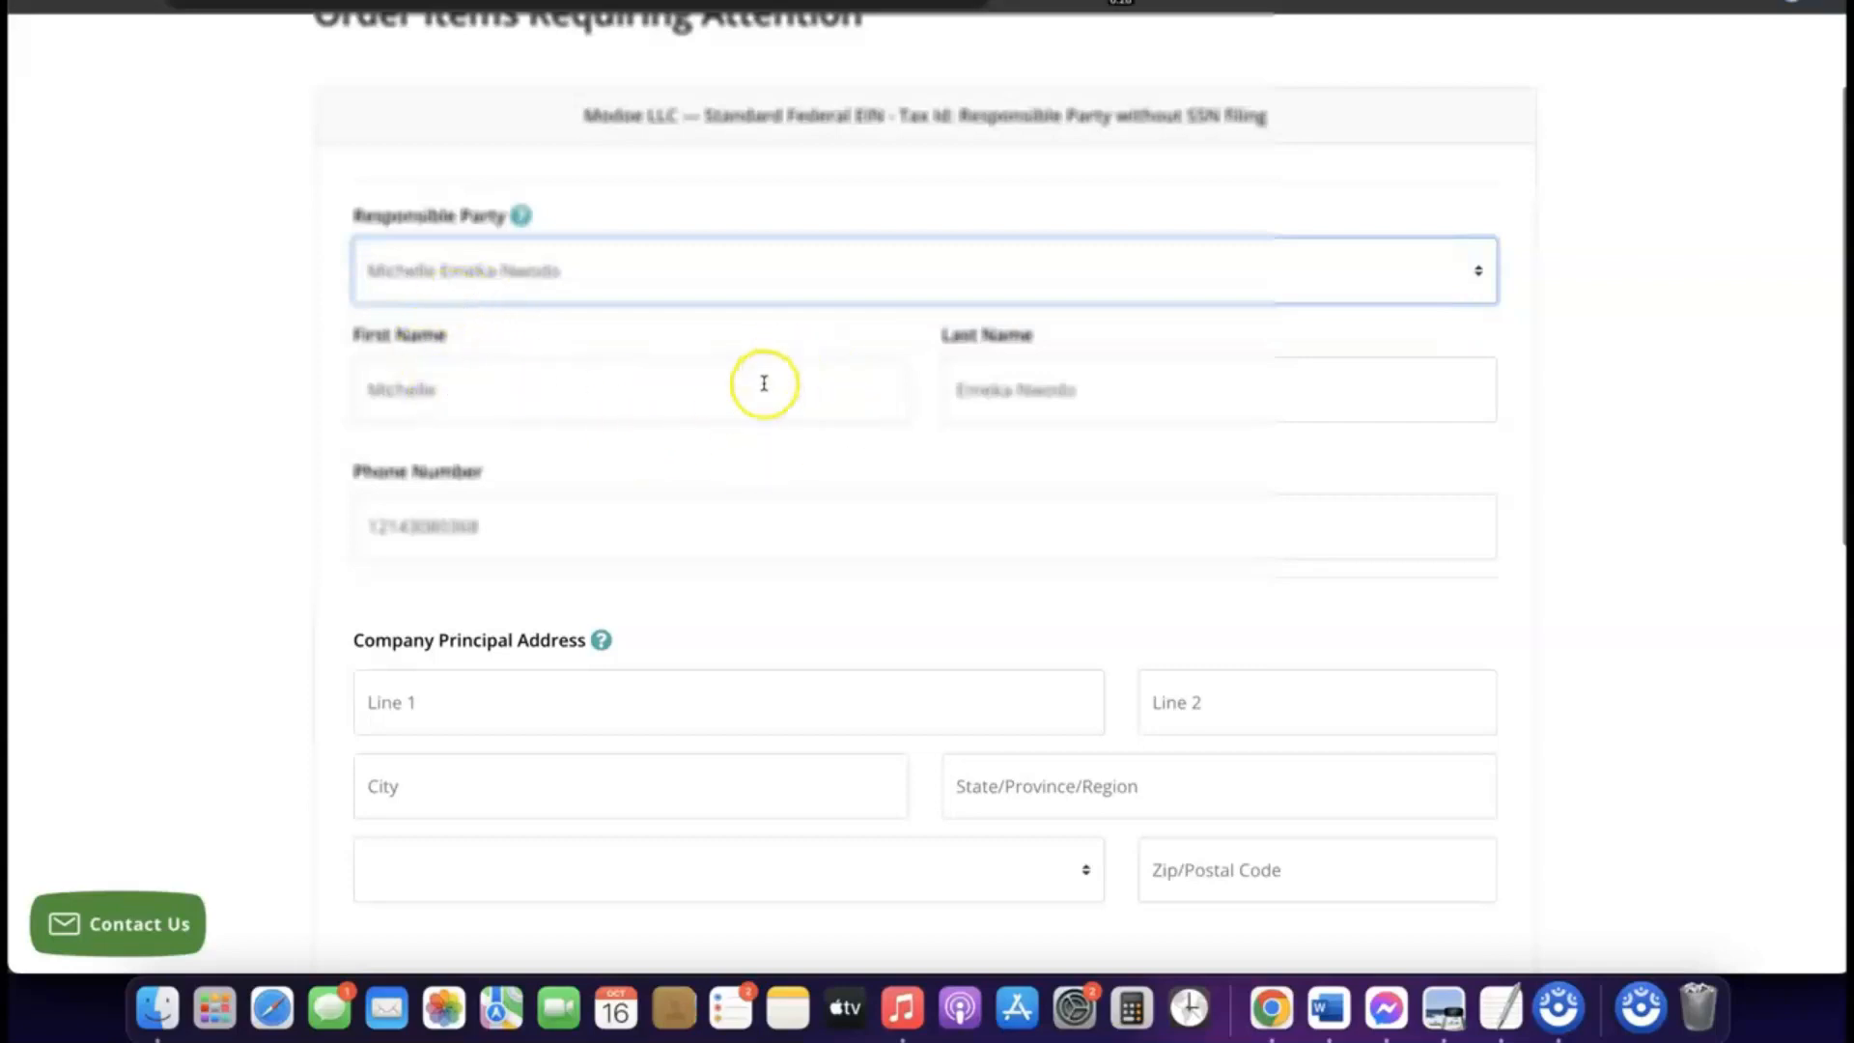
# Step: Fill in the Company Principal Address with the company's street address, suite, city, state, country and postal code
pyautogui.scroll(-3, 766, 447)
pyautogui.scroll(-1, 771, 458)
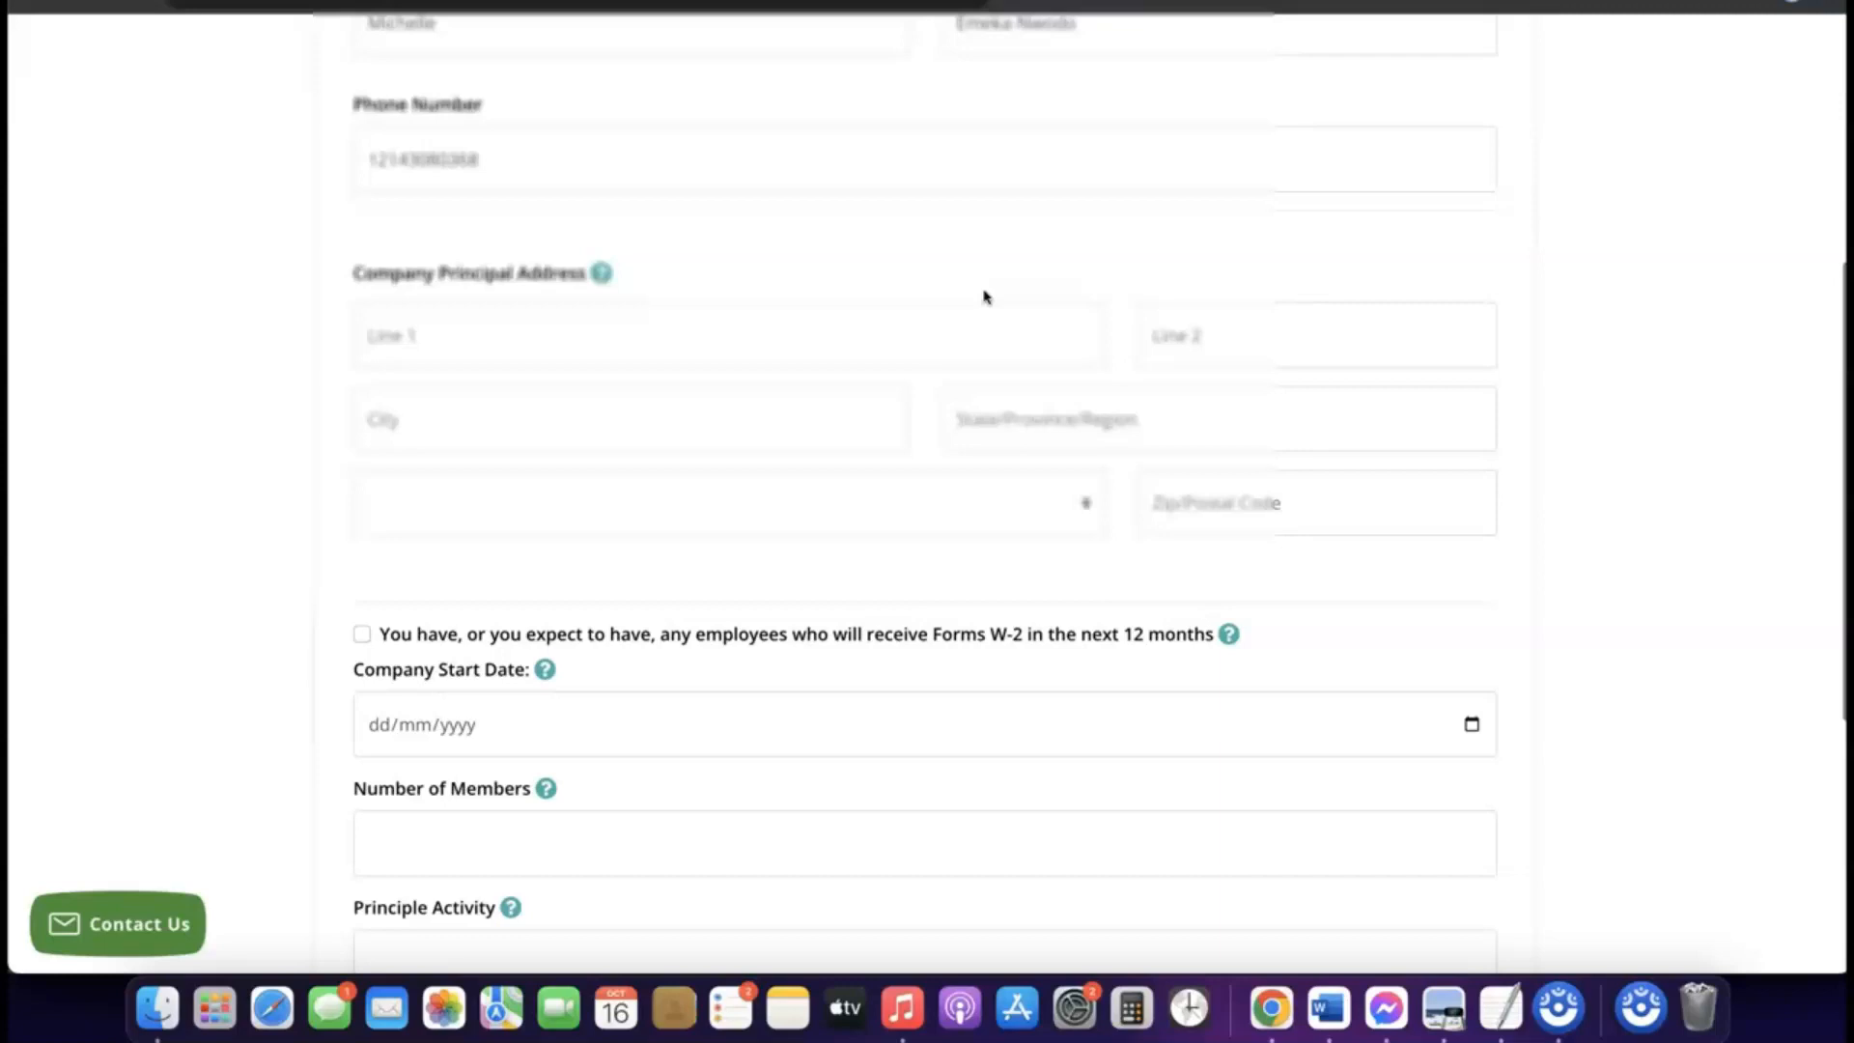
pyautogui.scroll(-2, 630, 281)
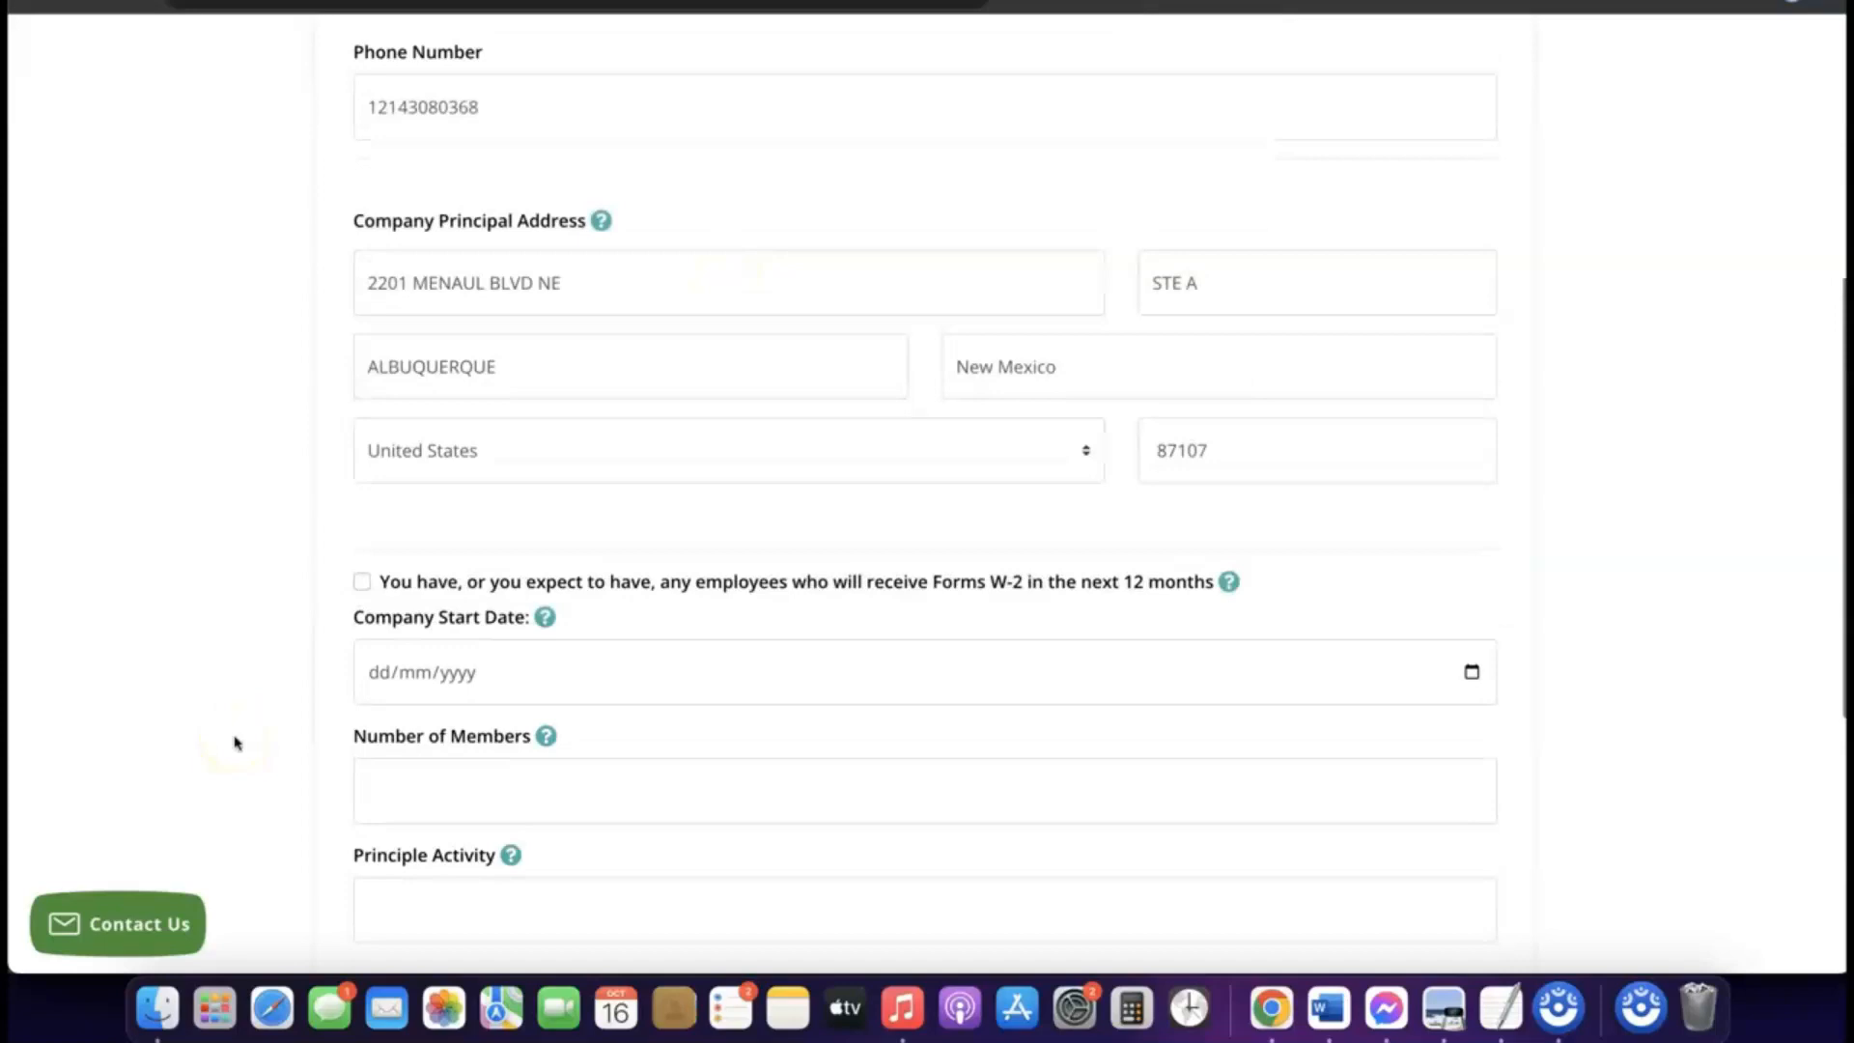
# Step: Set the Company Start Date to 16/01/2024
pyautogui.scroll(-1, 530, 683)
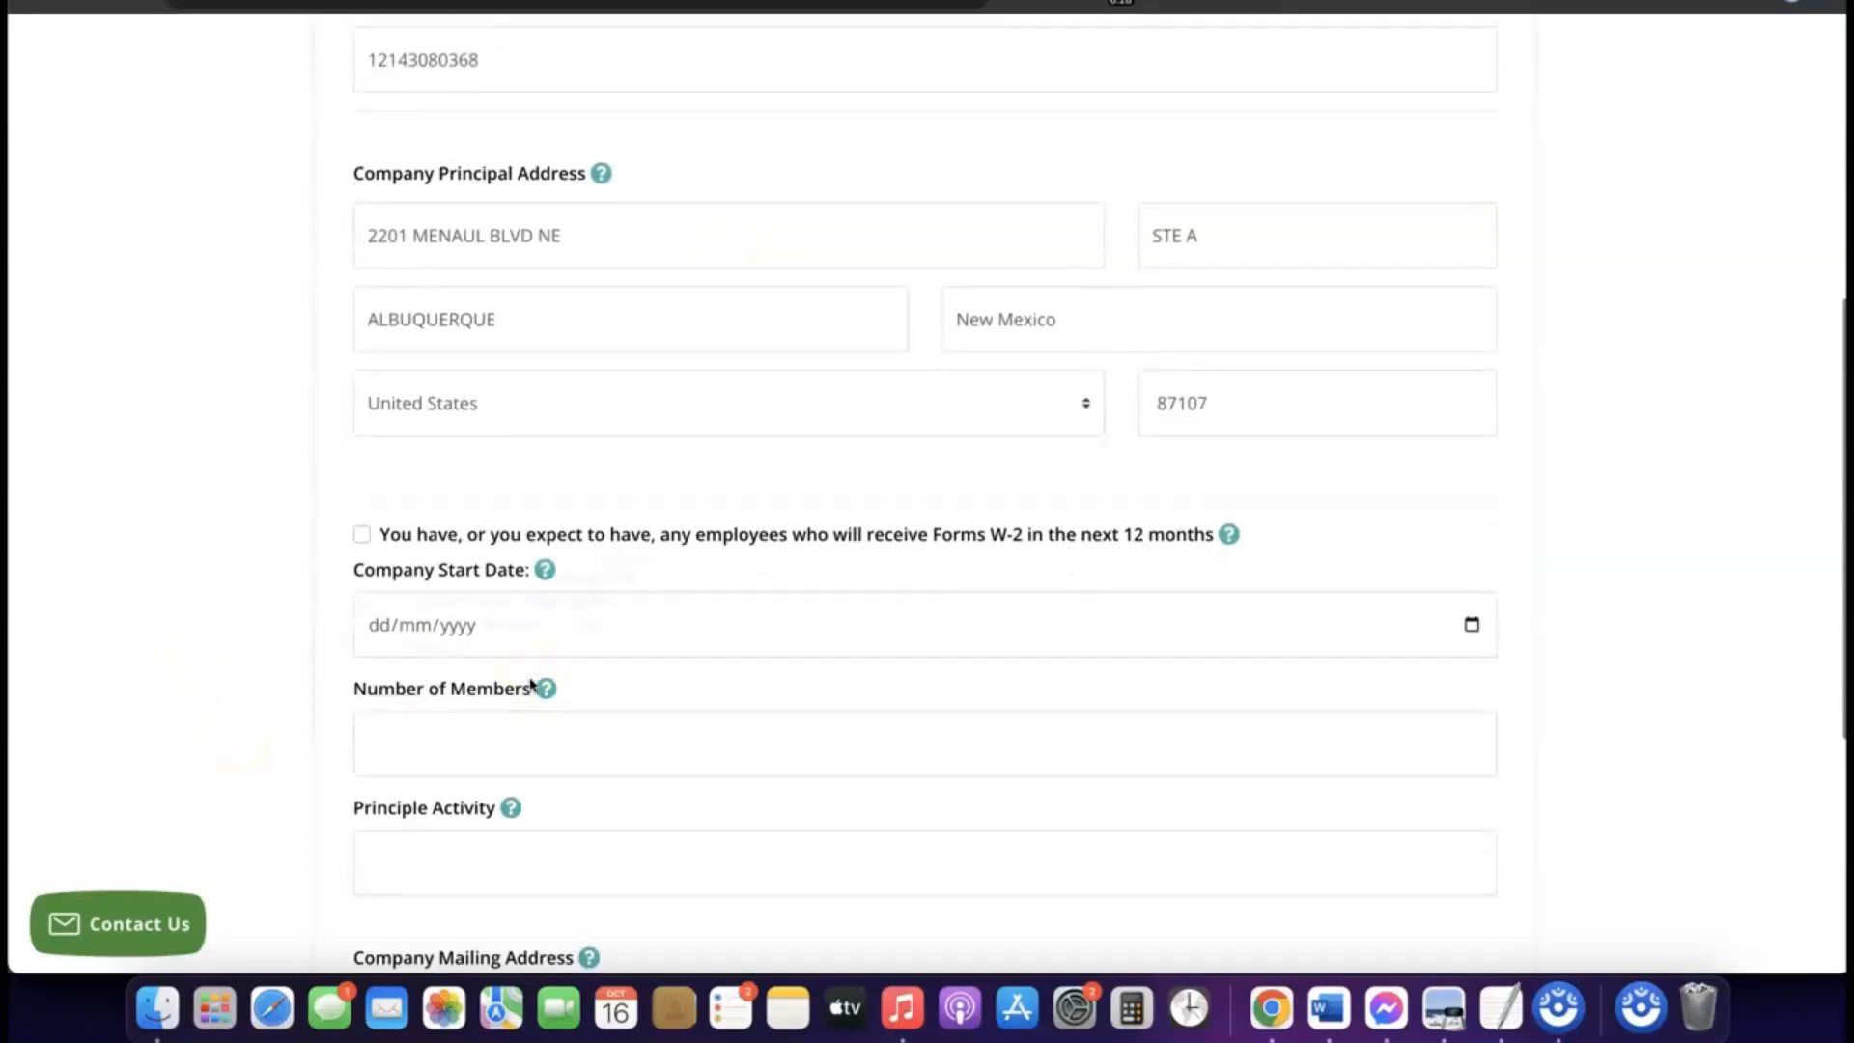
pyautogui.scroll(-1, 530, 683)
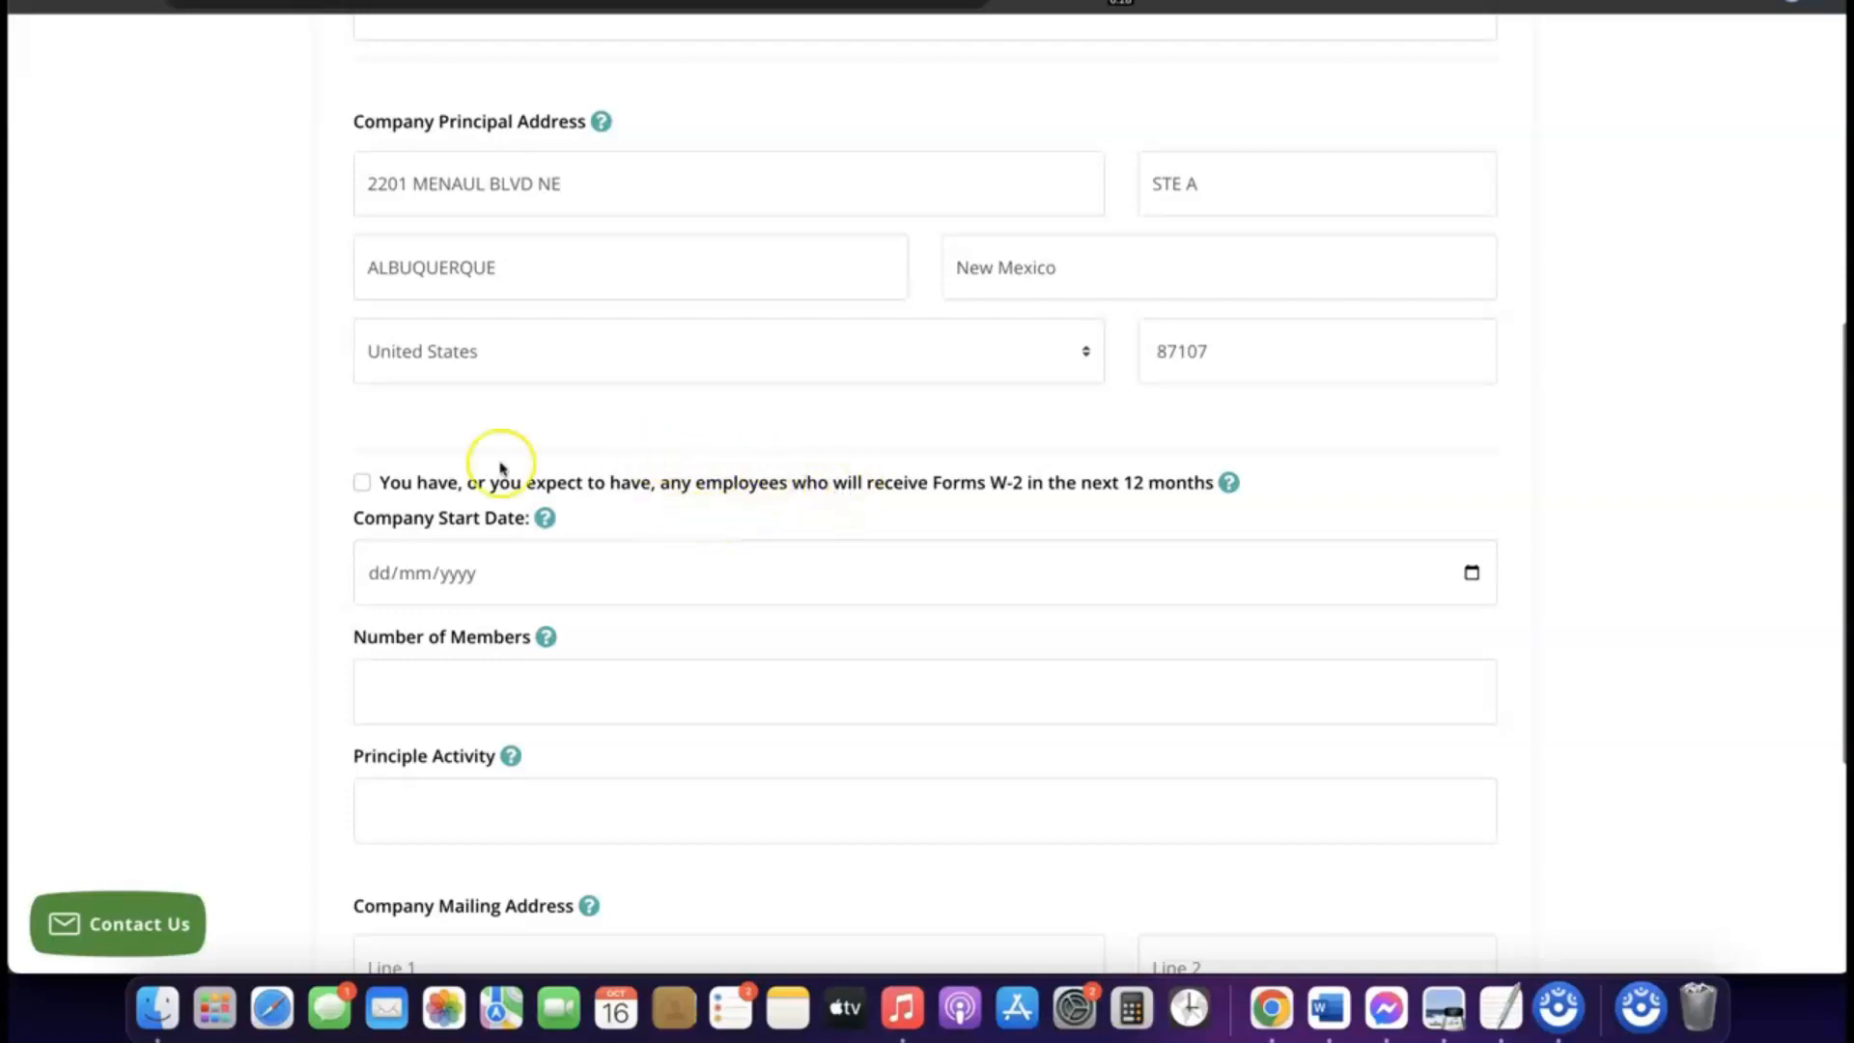
pyautogui.scroll(-1, 415, 483)
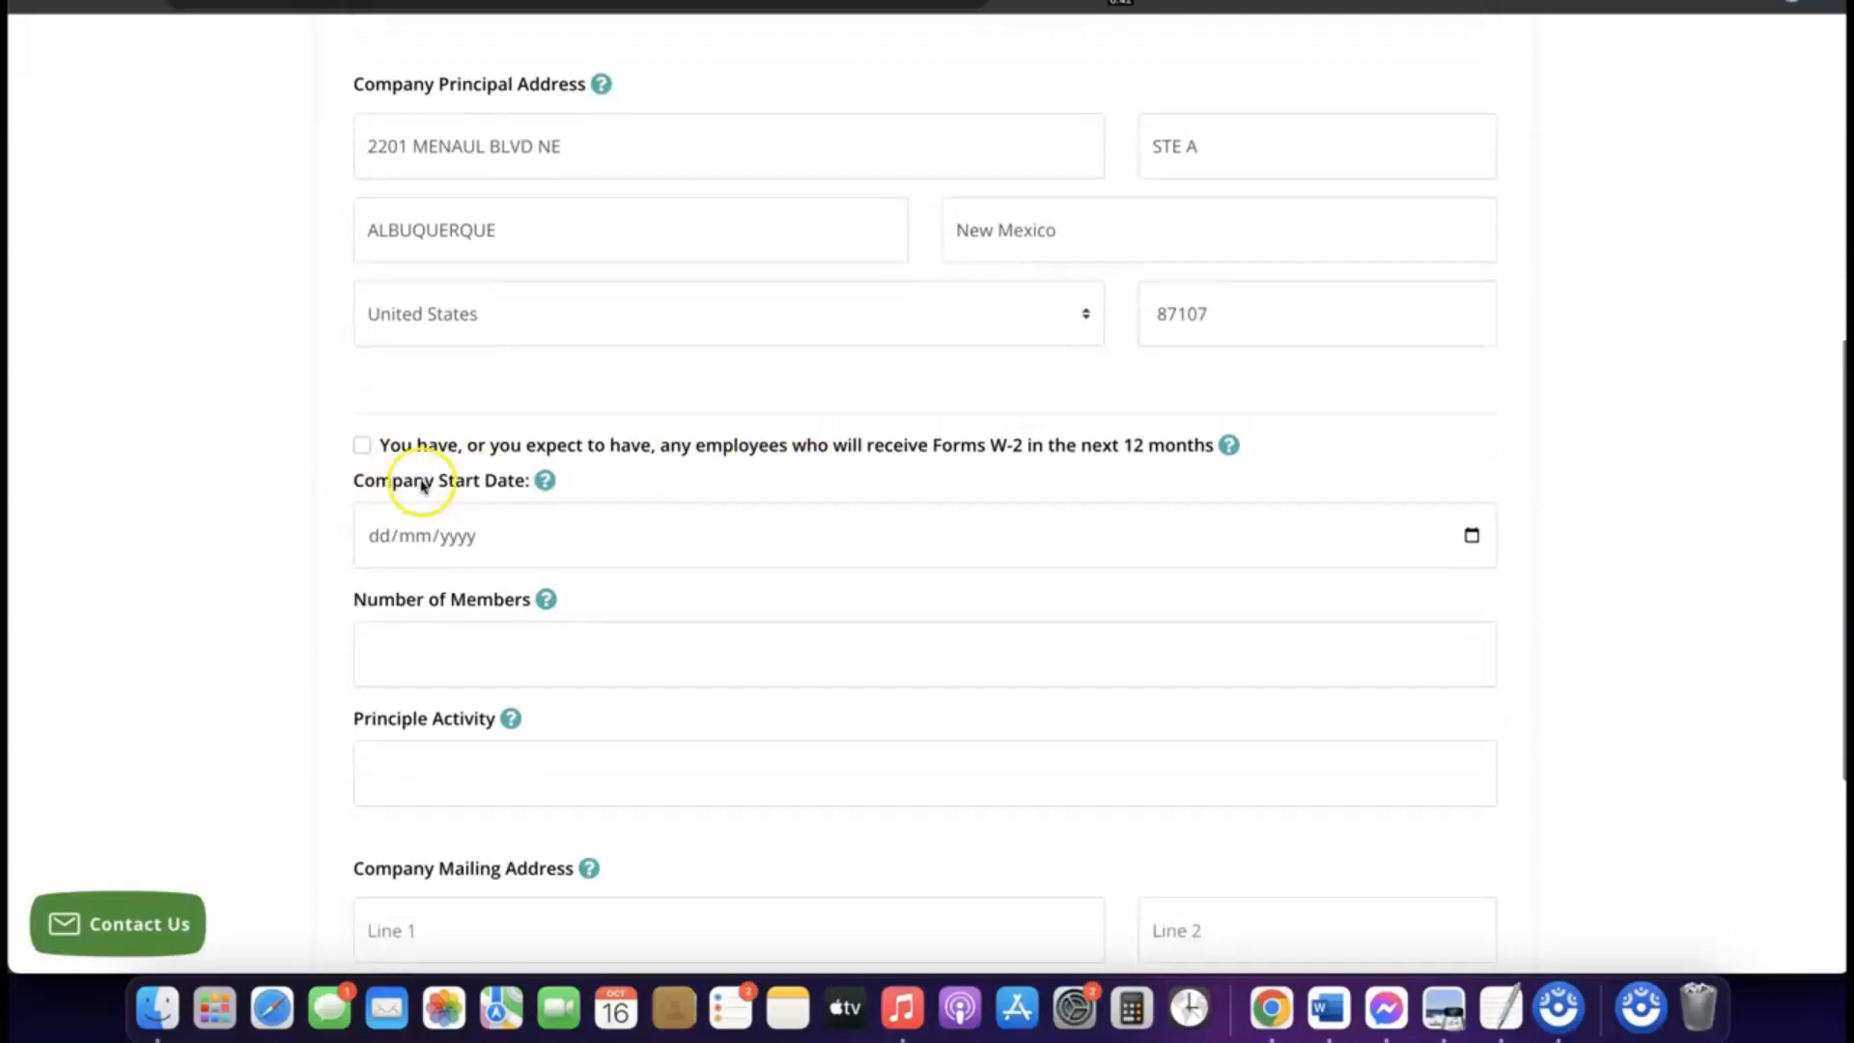
pyautogui.scroll(-1, 447, 458)
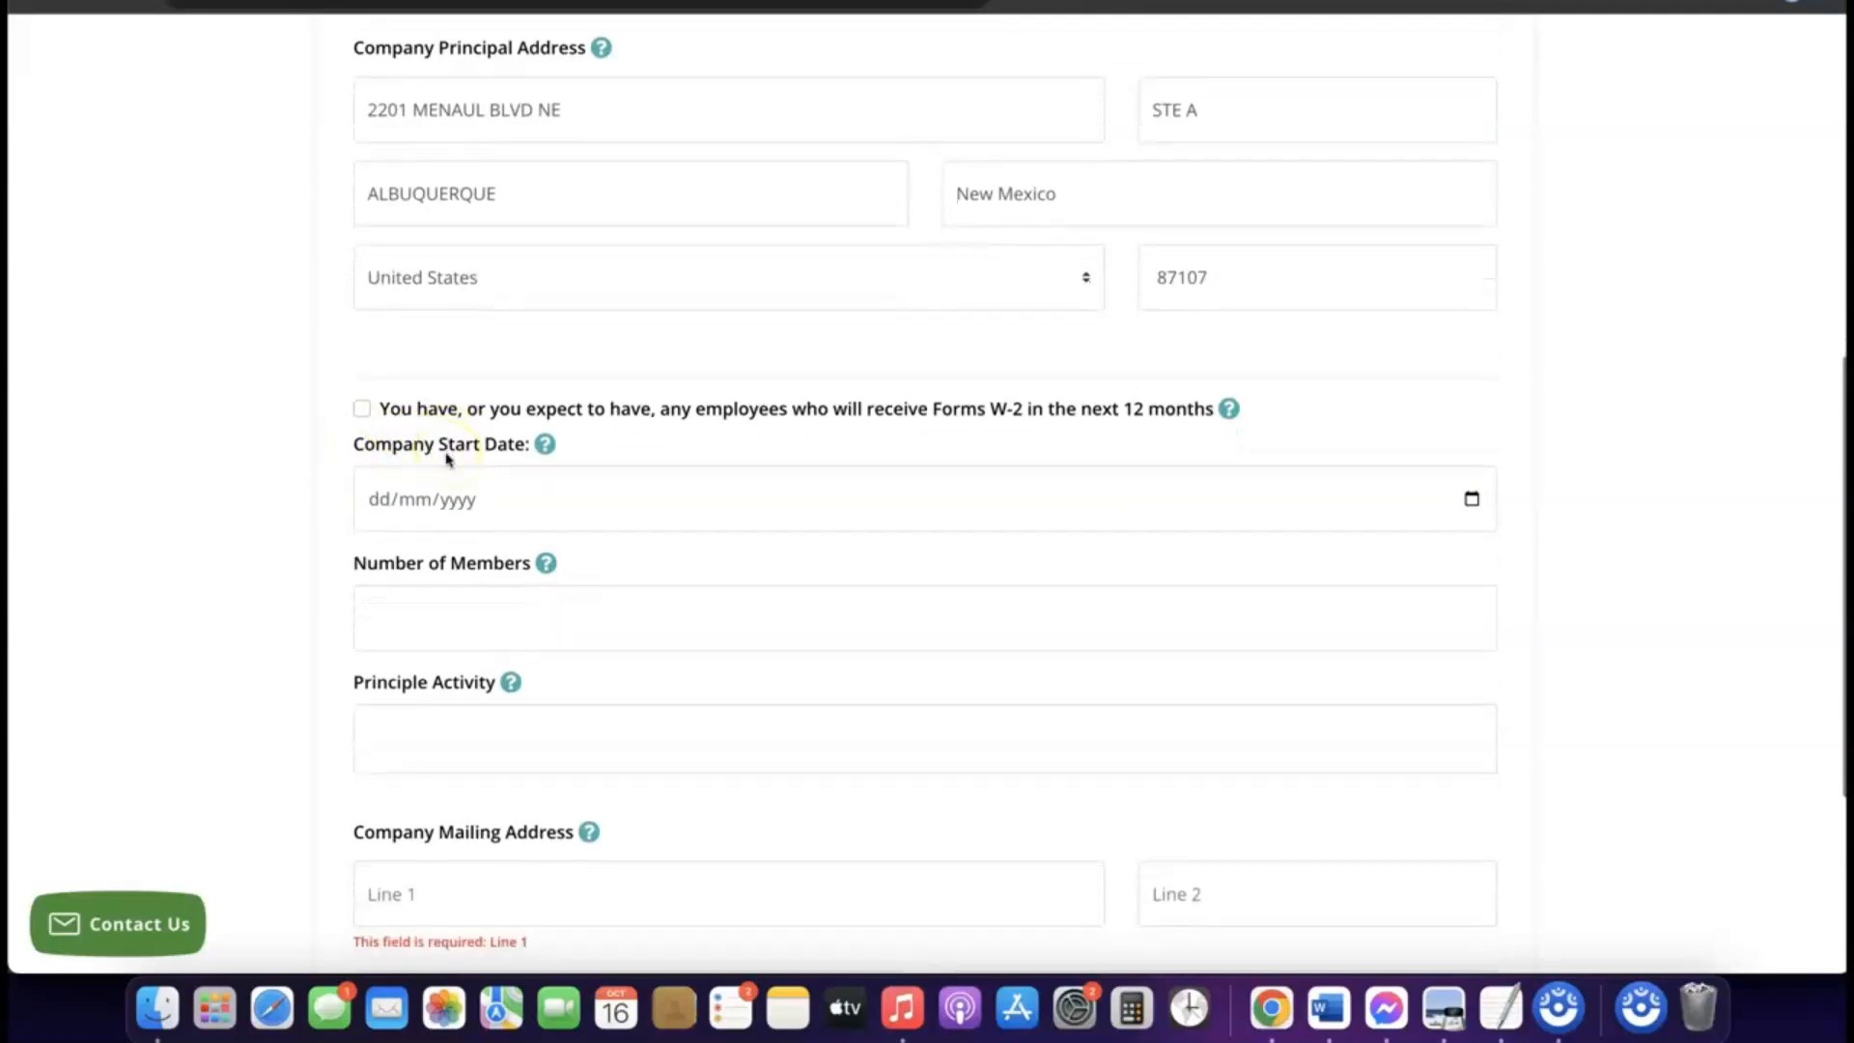
pyautogui.scroll(-1, 447, 458)
pyautogui.click(450, 488)
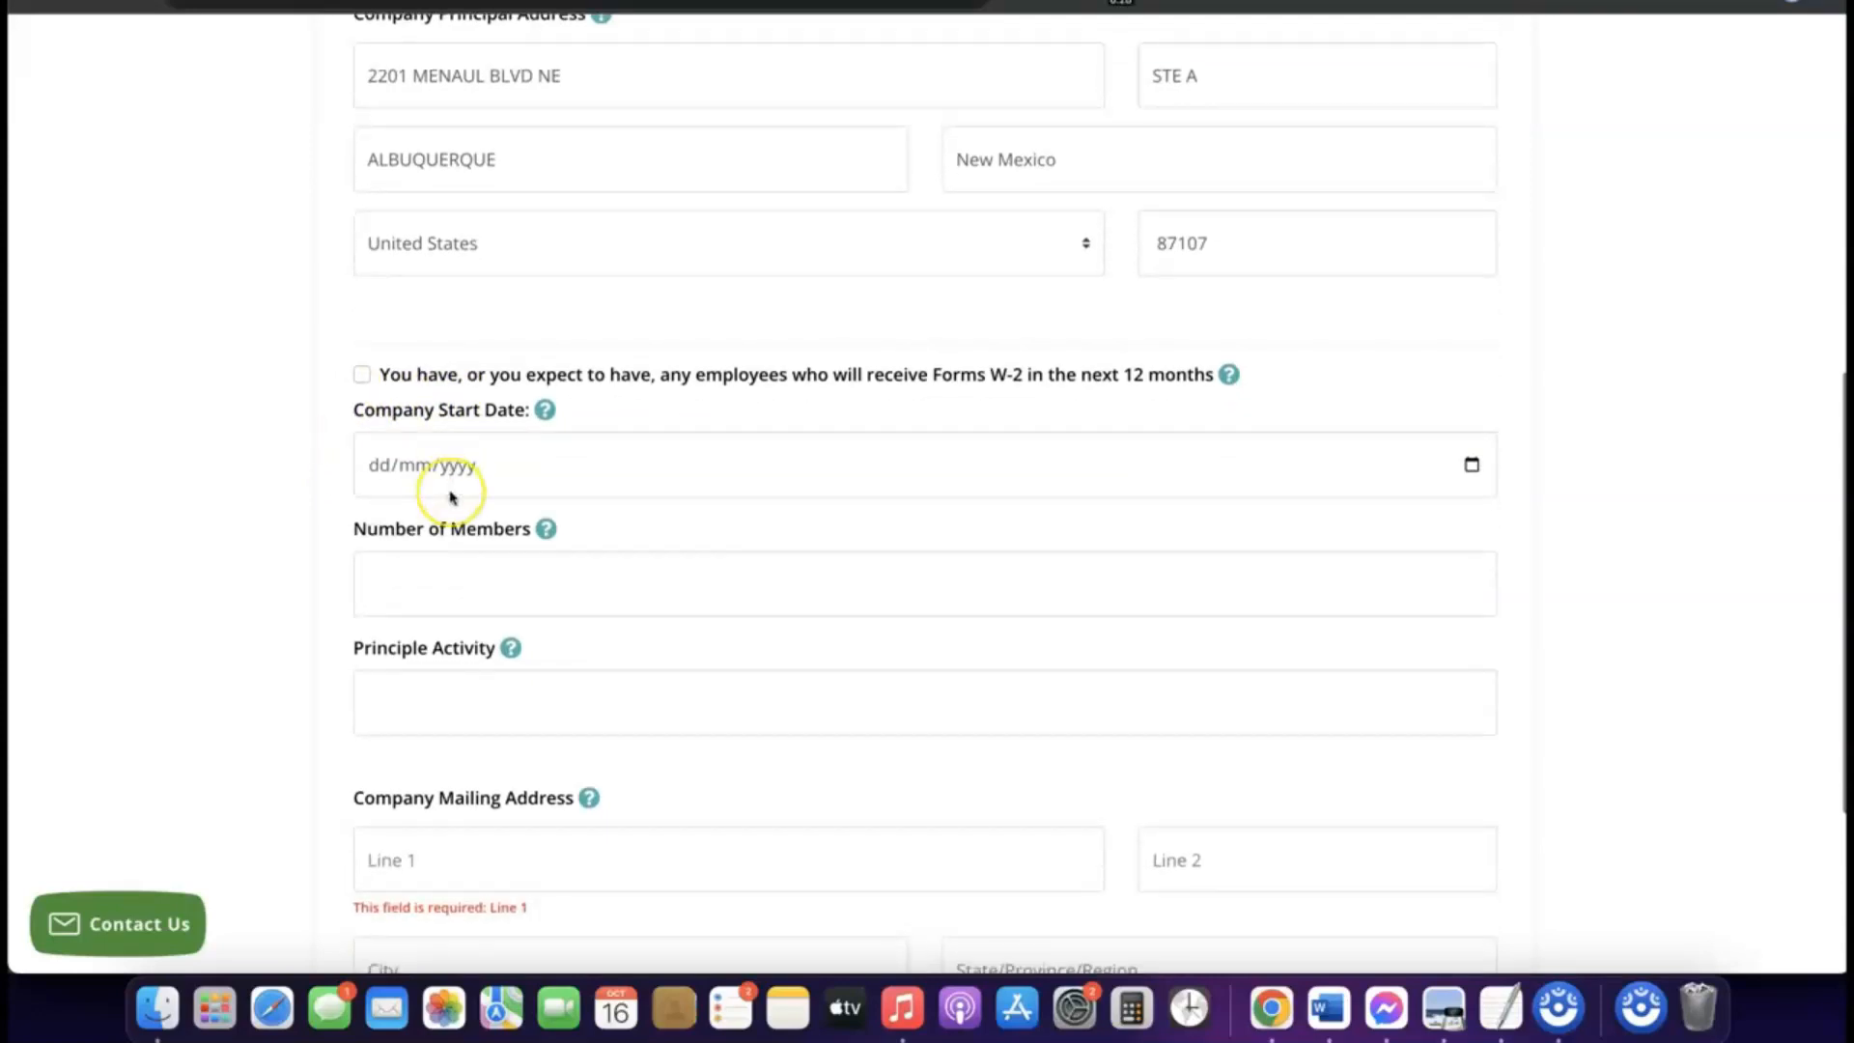
pyautogui.click(445, 469)
pyautogui.click(444, 472)
pyautogui.click(1477, 470)
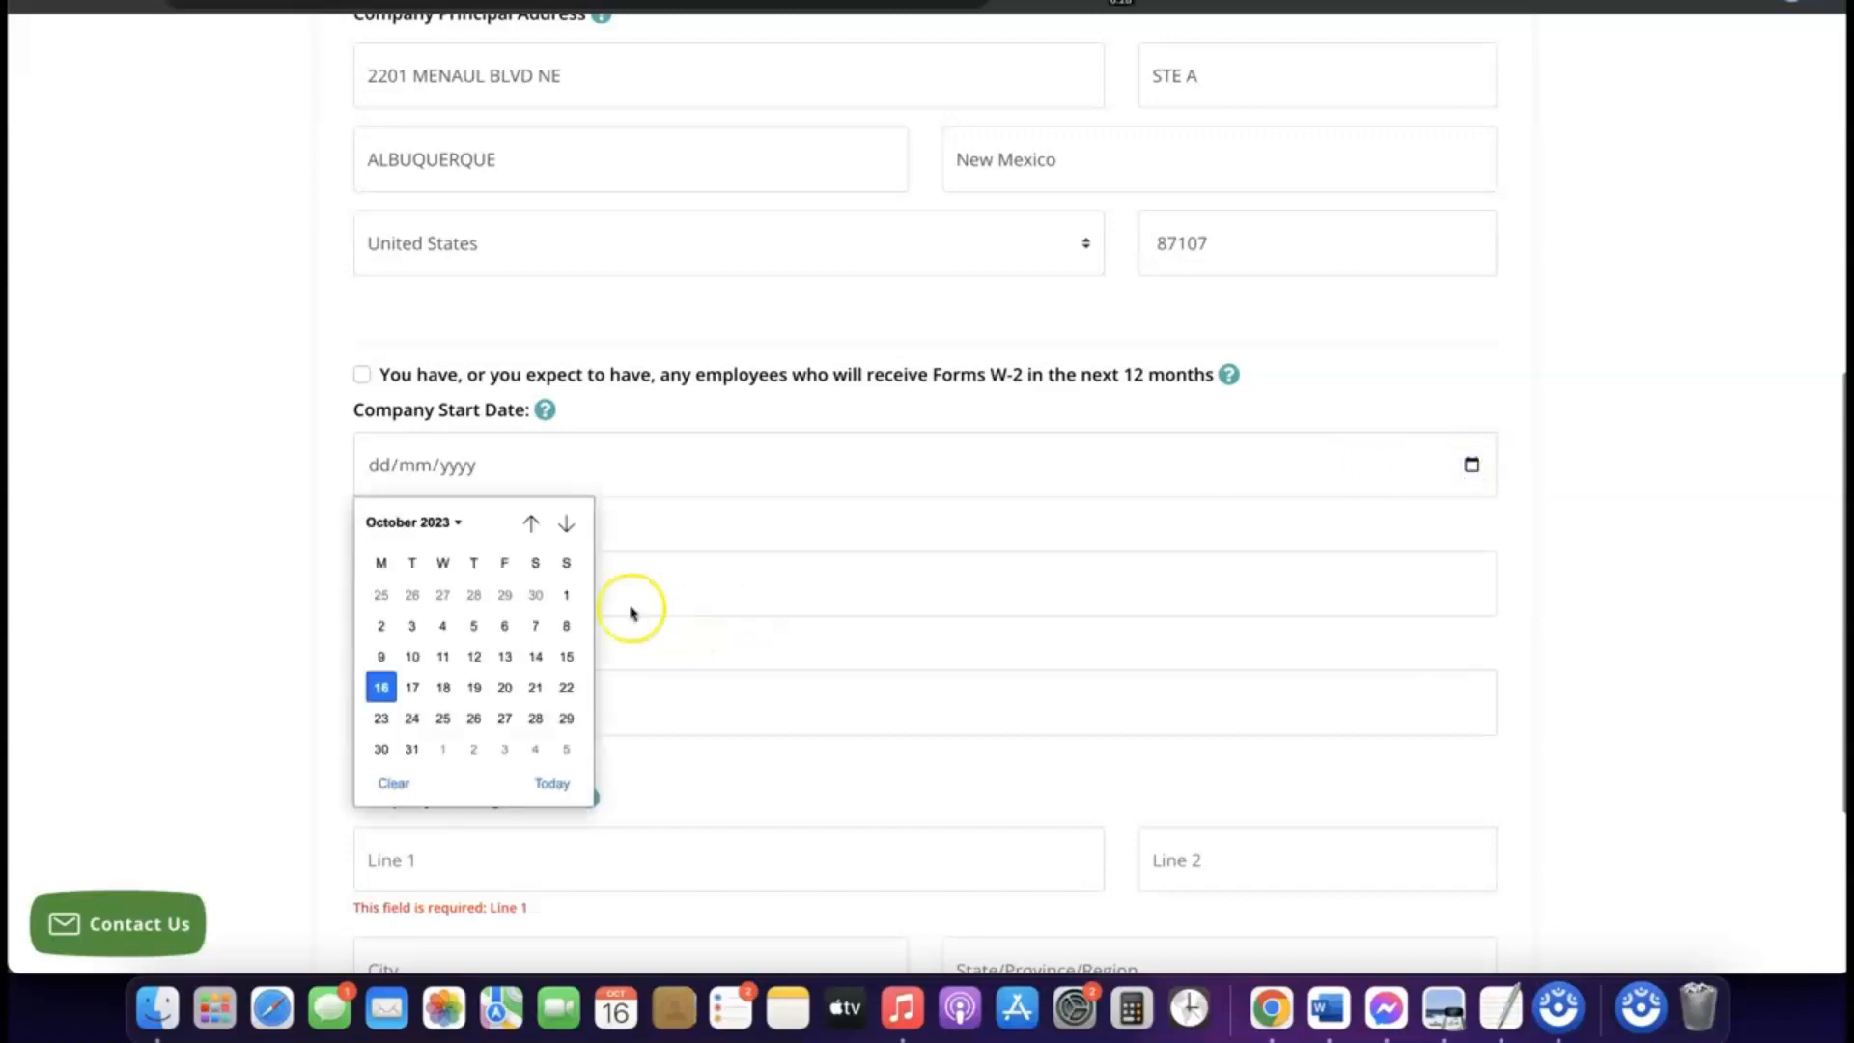
pyautogui.click(454, 522)
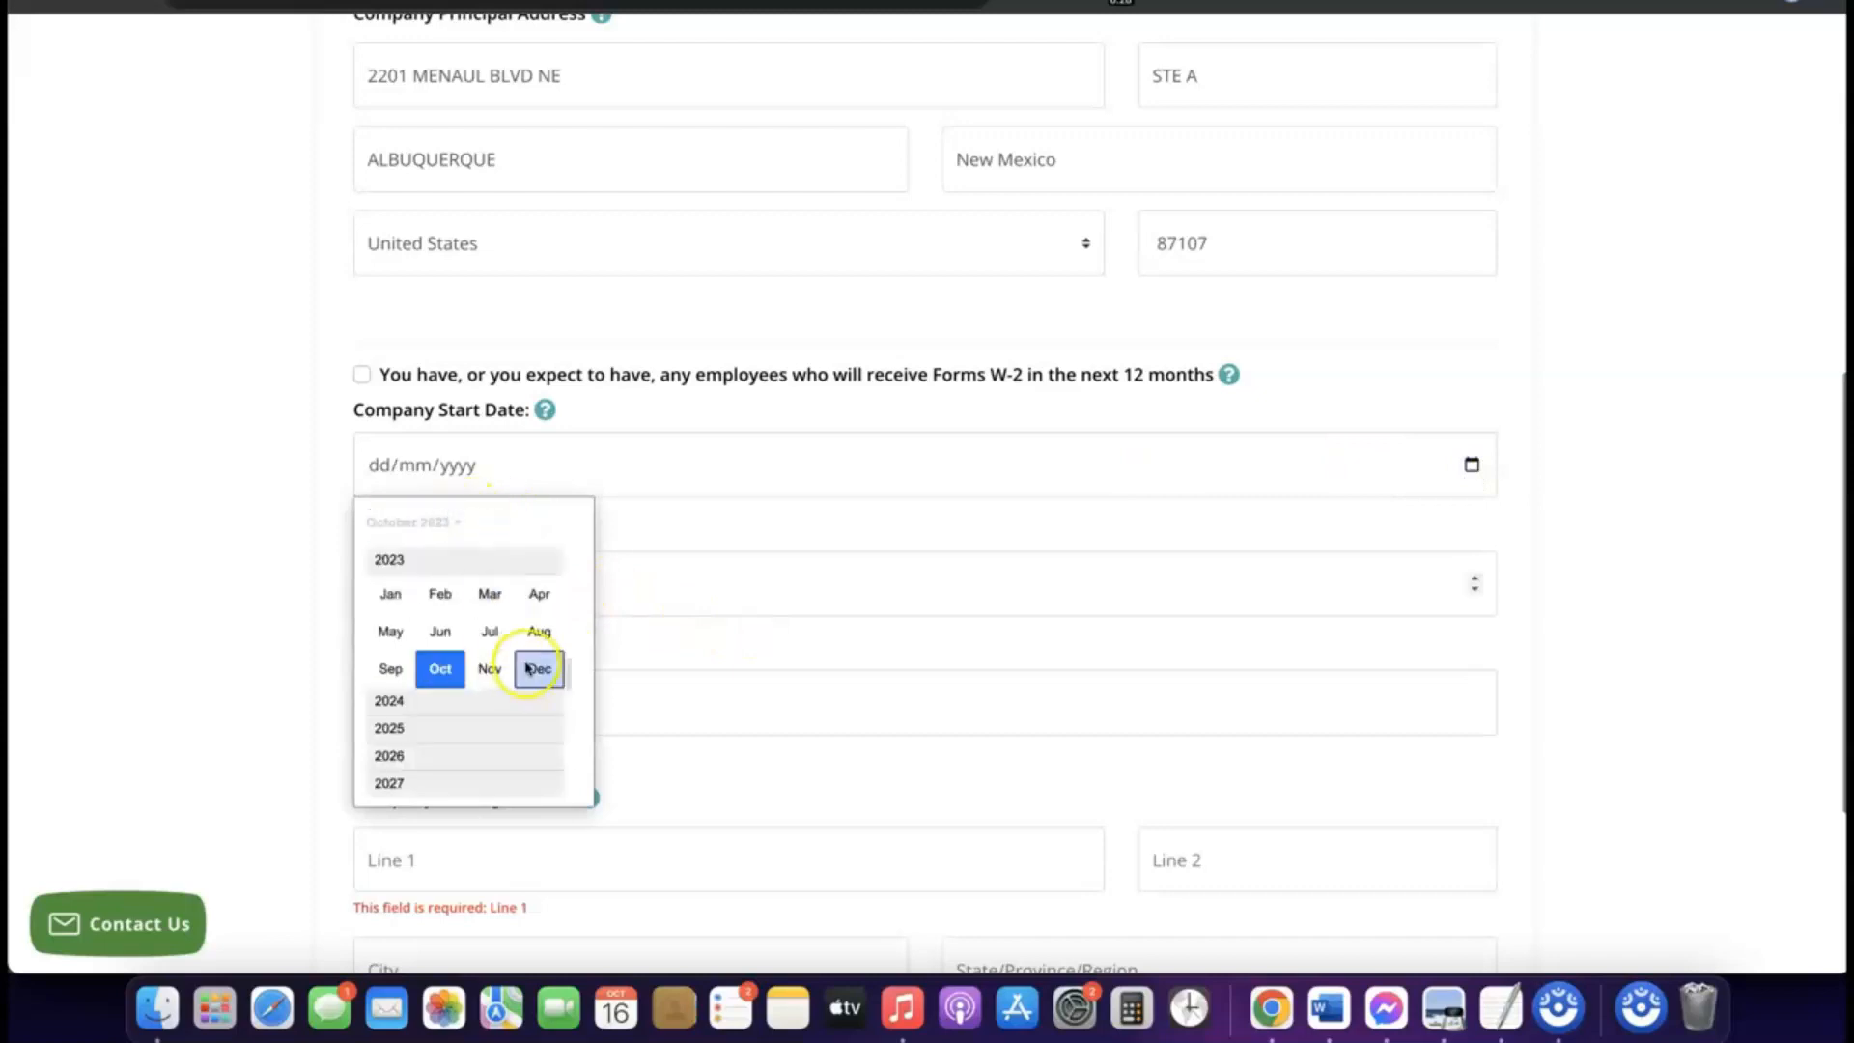
pyautogui.click(406, 701)
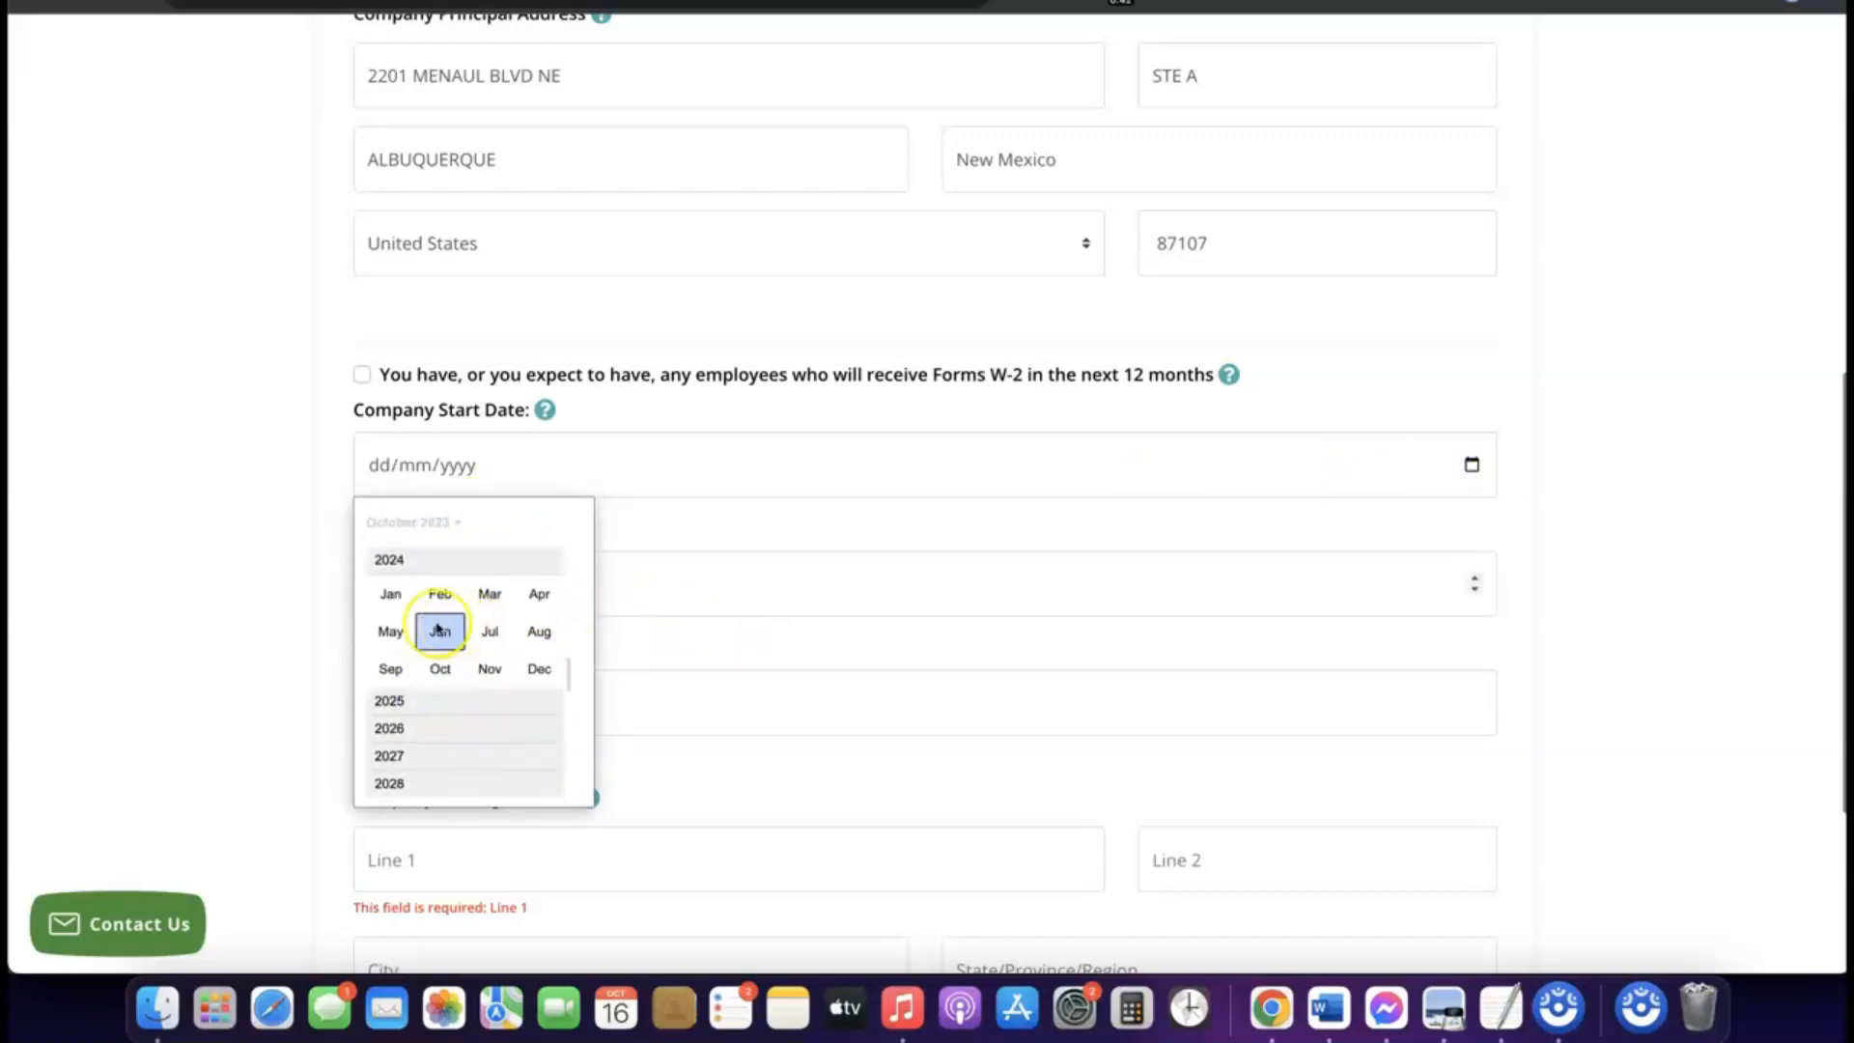
pyautogui.click(390, 596)
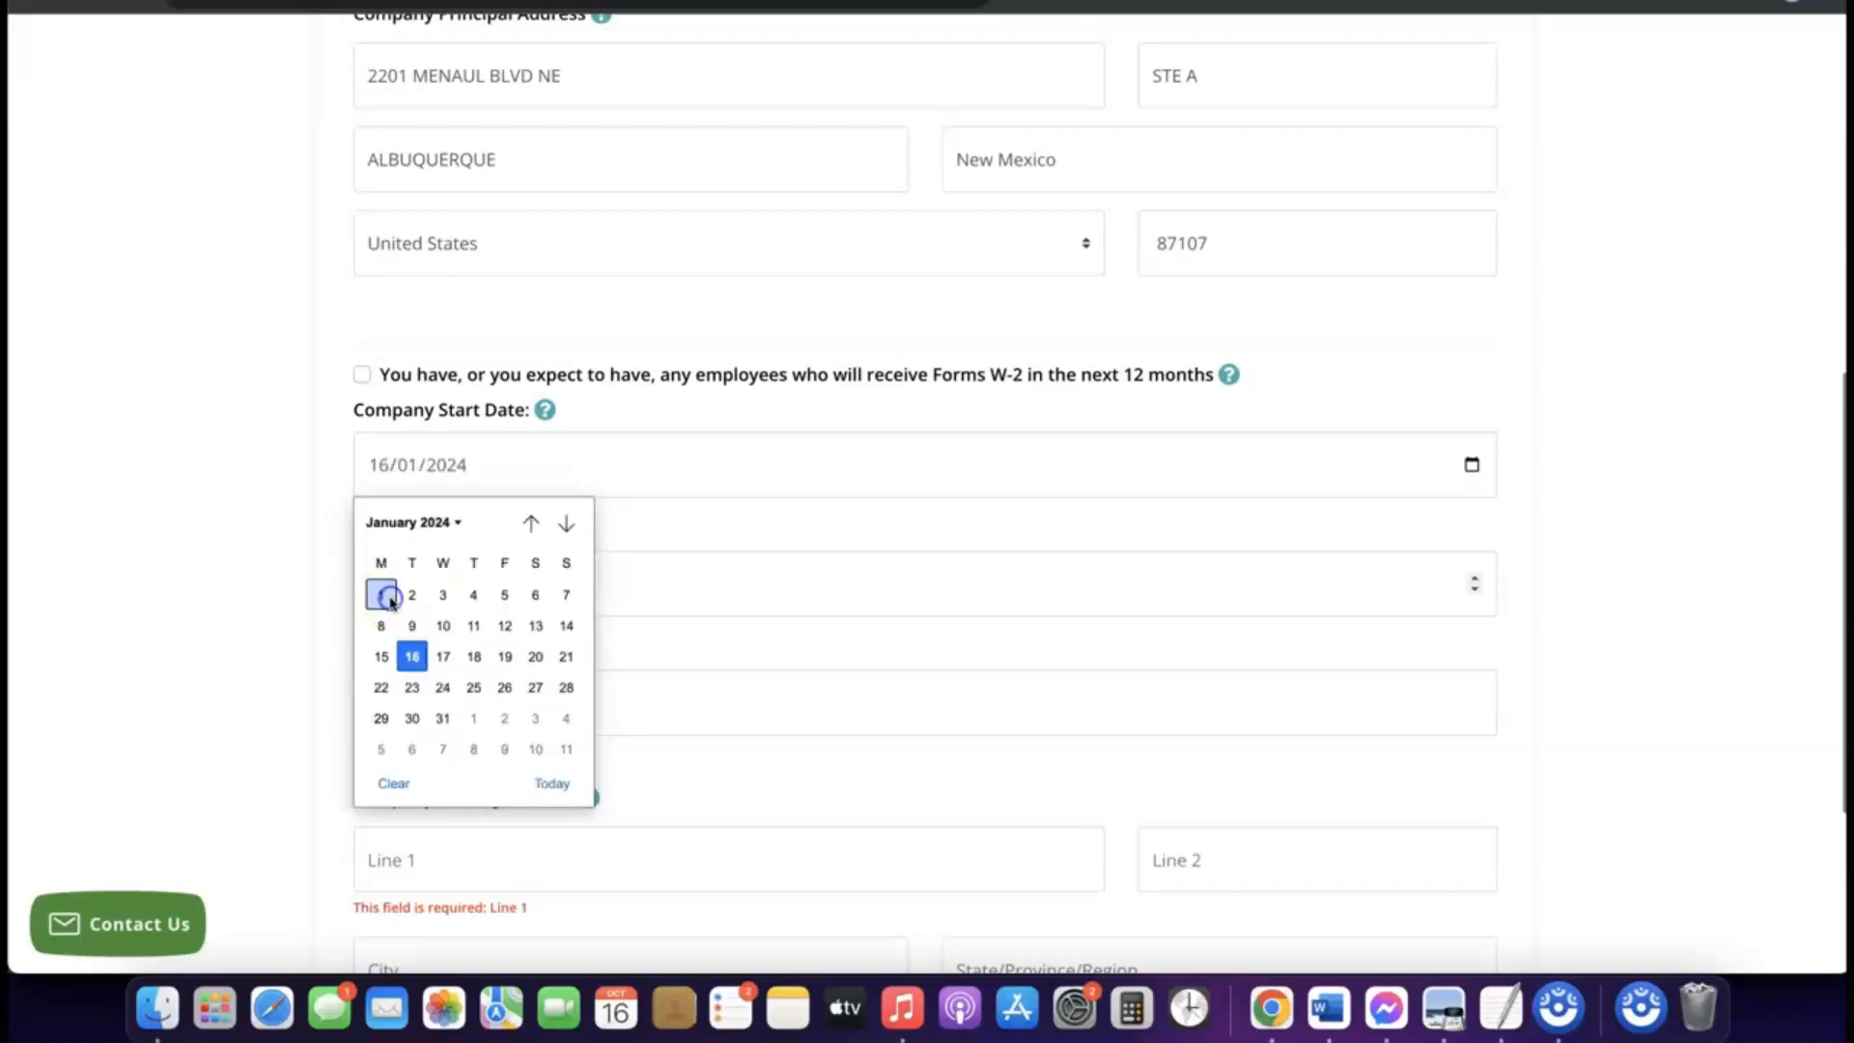
pyautogui.click(807, 577)
# Step: Set the Number of Members to 1 and enter eCommerce as the Principle Activity
pyautogui.scroll(-1, 772, 553)
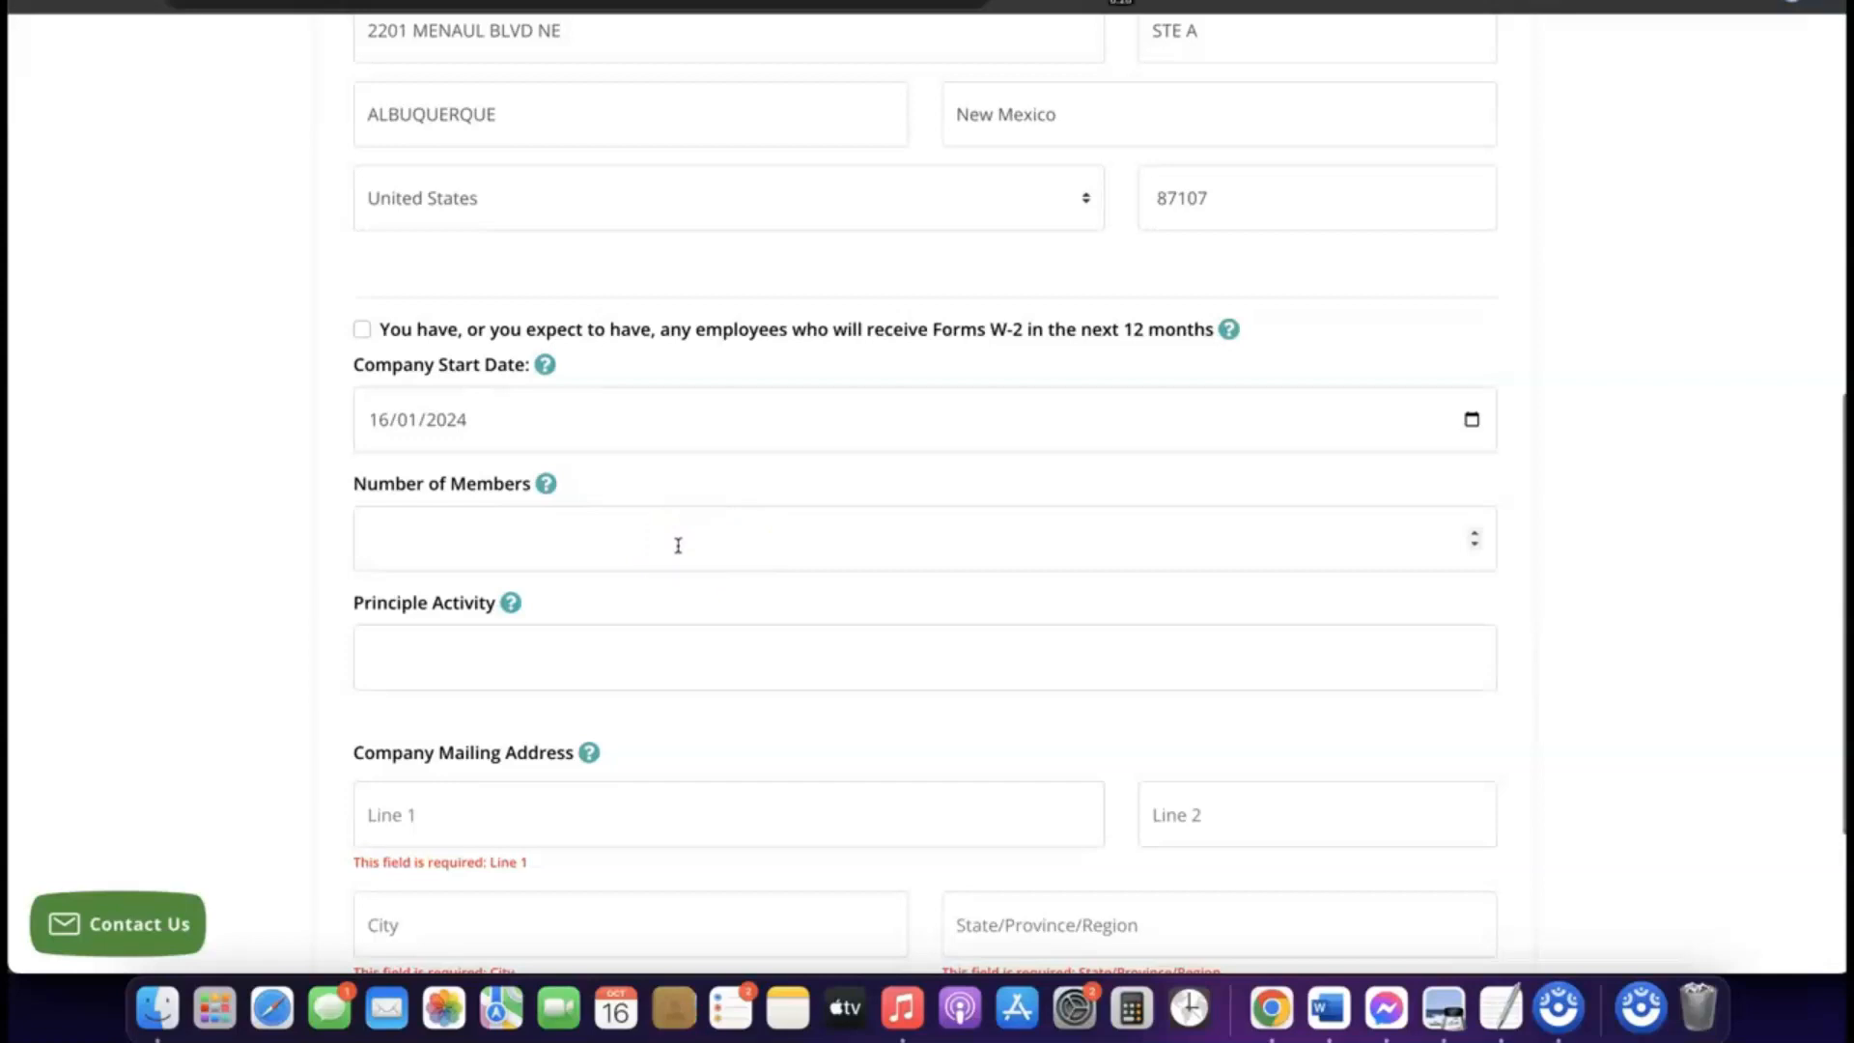
pyautogui.click(639, 536)
pyautogui.write('1')
pyautogui.scroll(-2, 642, 540)
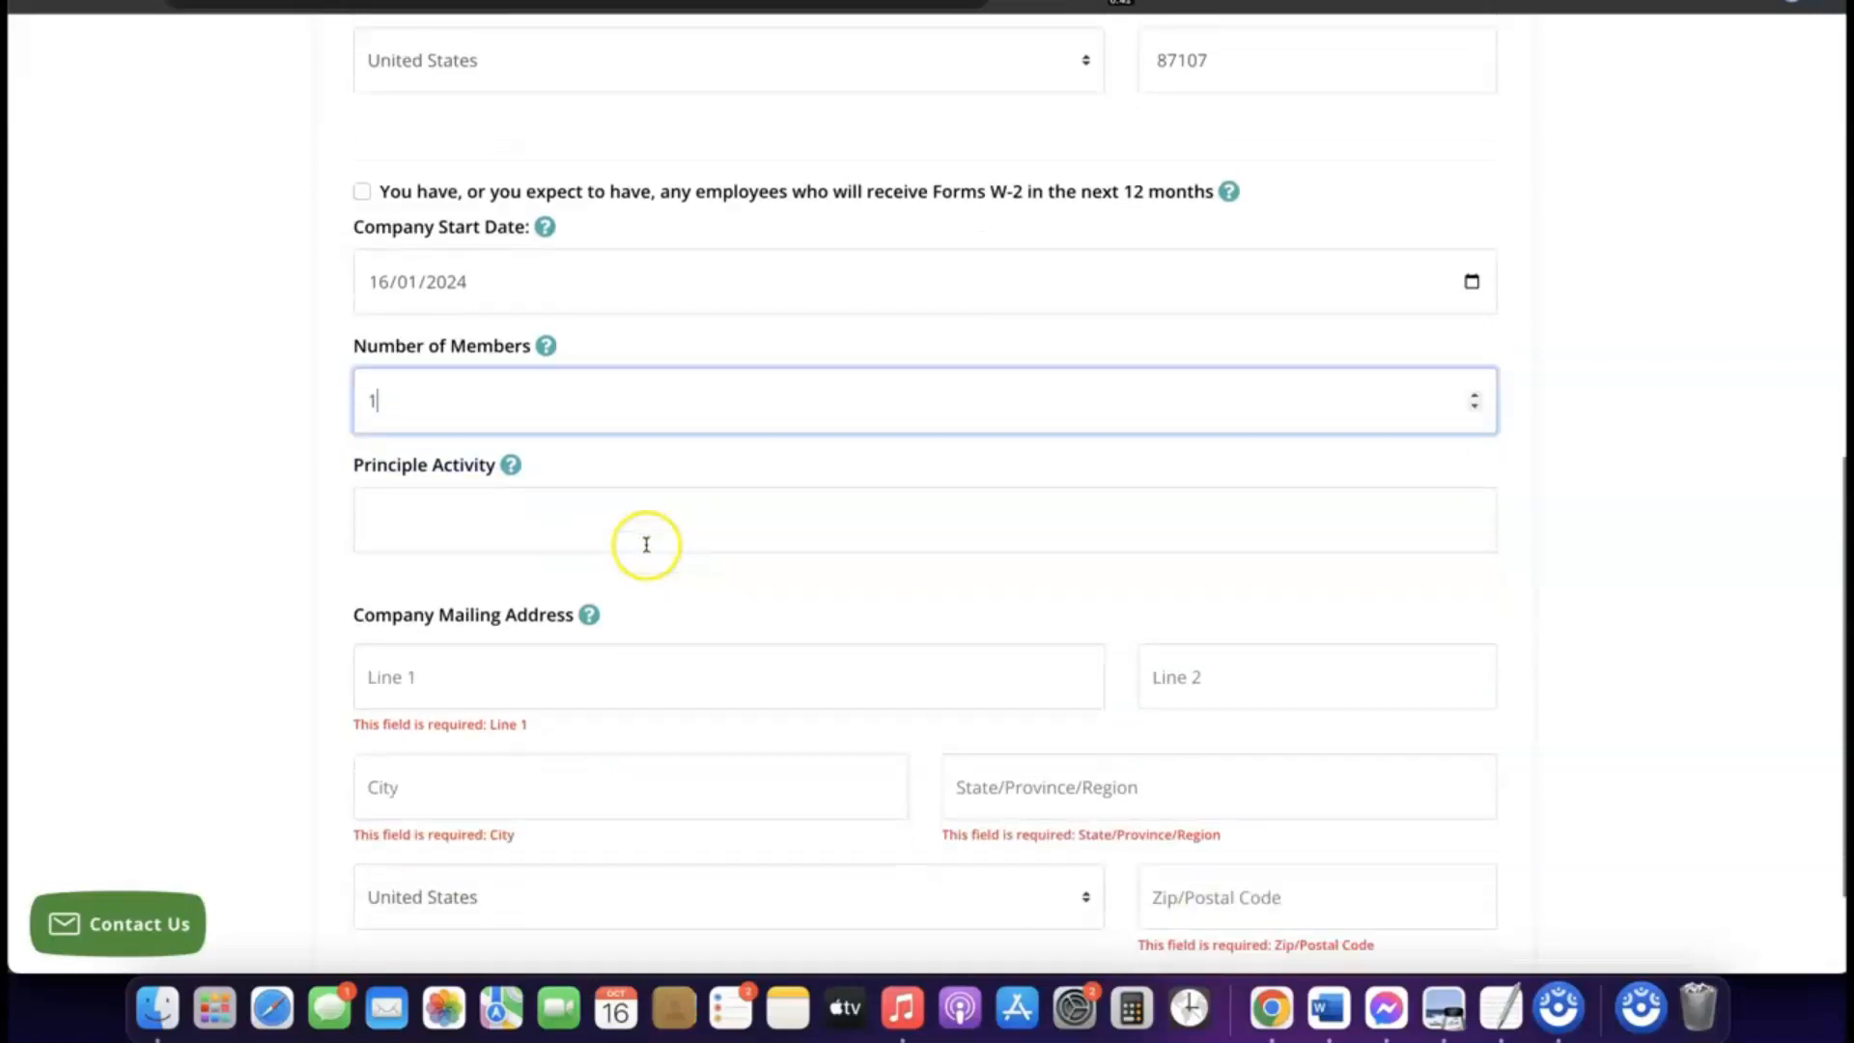
pyautogui.click(577, 511)
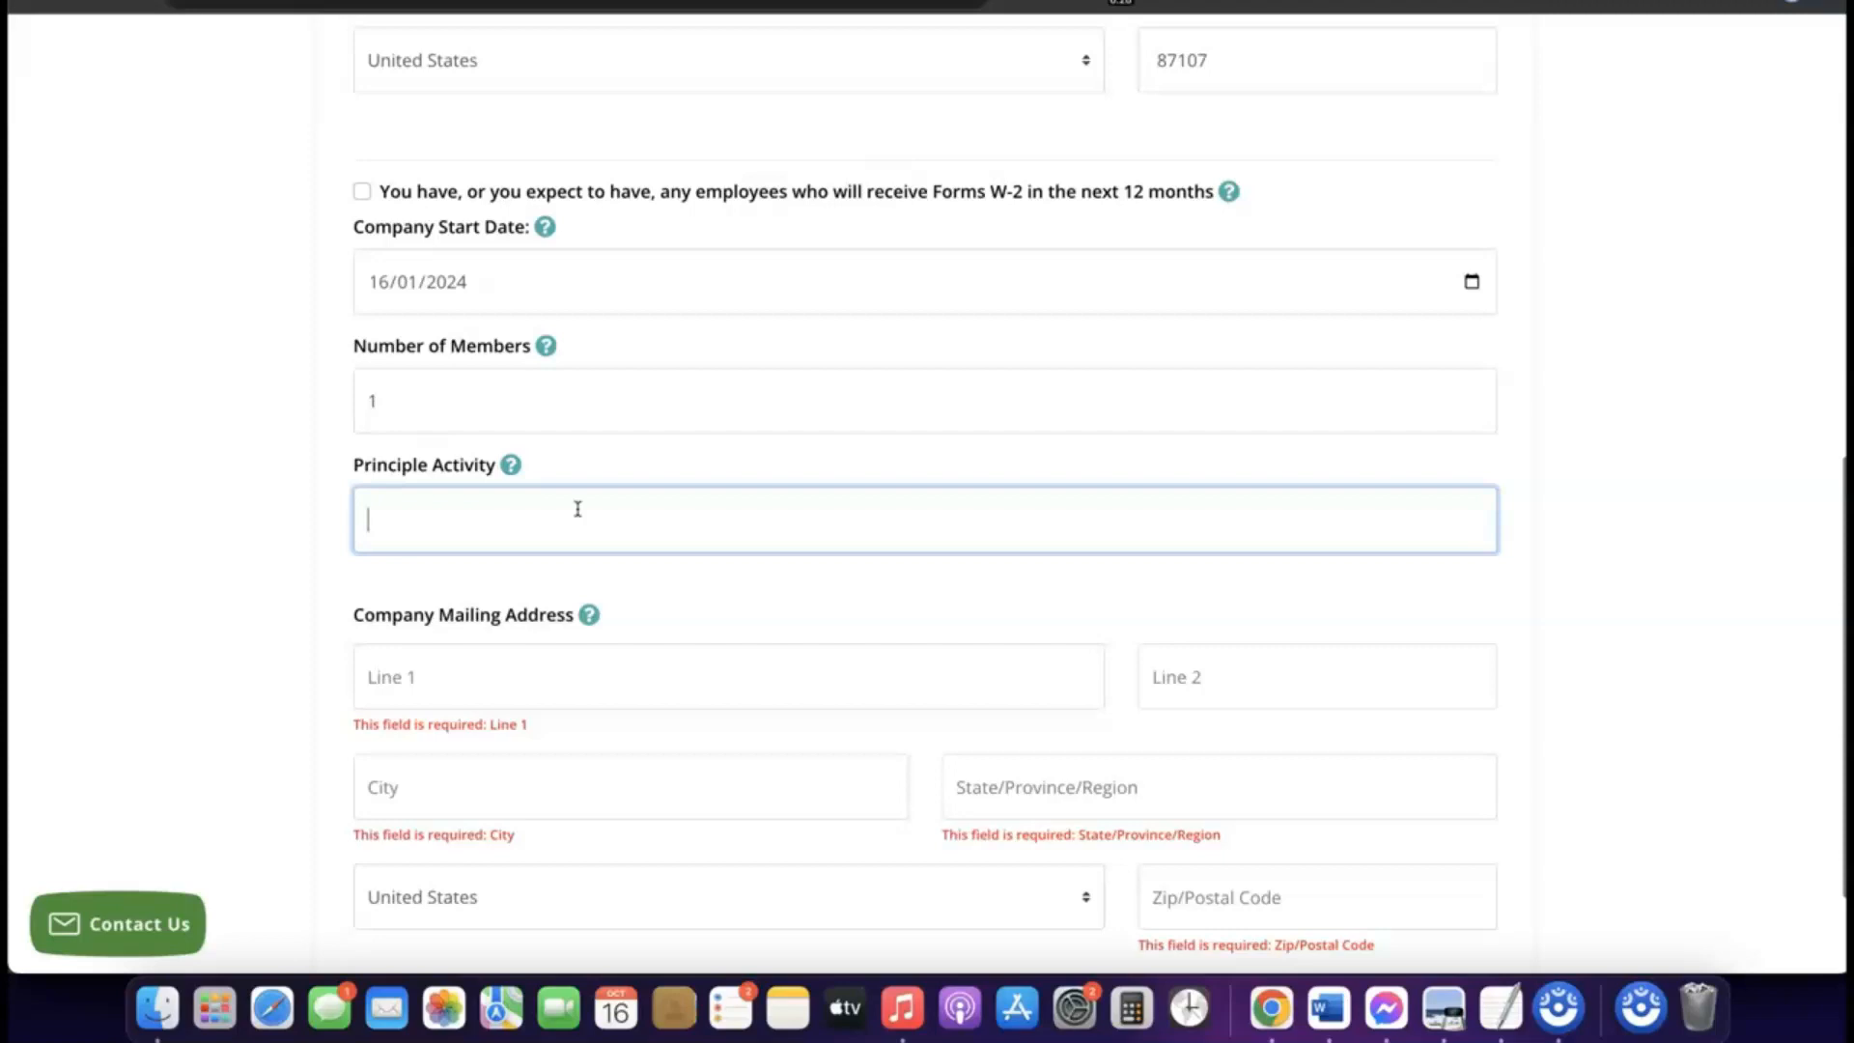
pyautogui.write('eCo')
pyautogui.scroll(1, 522, 548)
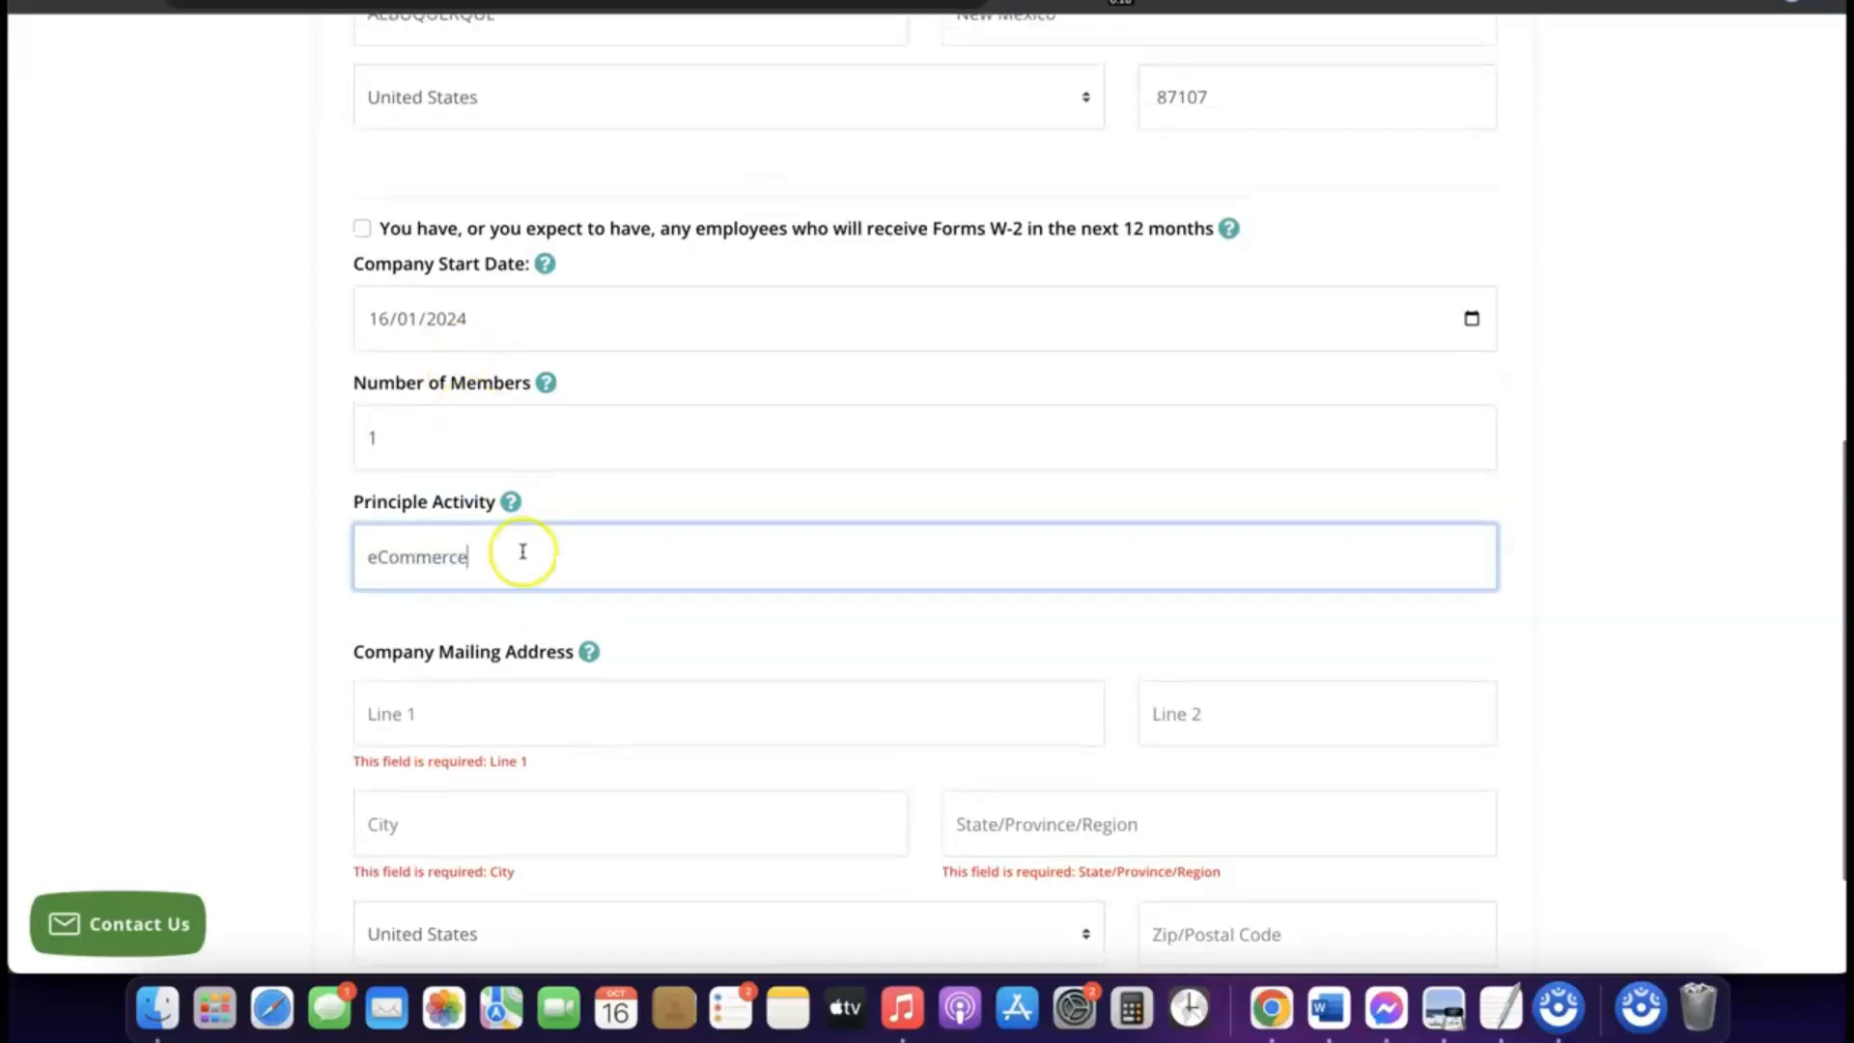
# Step: Copy the street line of the Company Principal Address for use in Line 1 of the Company Mailing Address
pyautogui.scroll(-1, 521, 547)
pyautogui.scroll(-4, 522, 546)
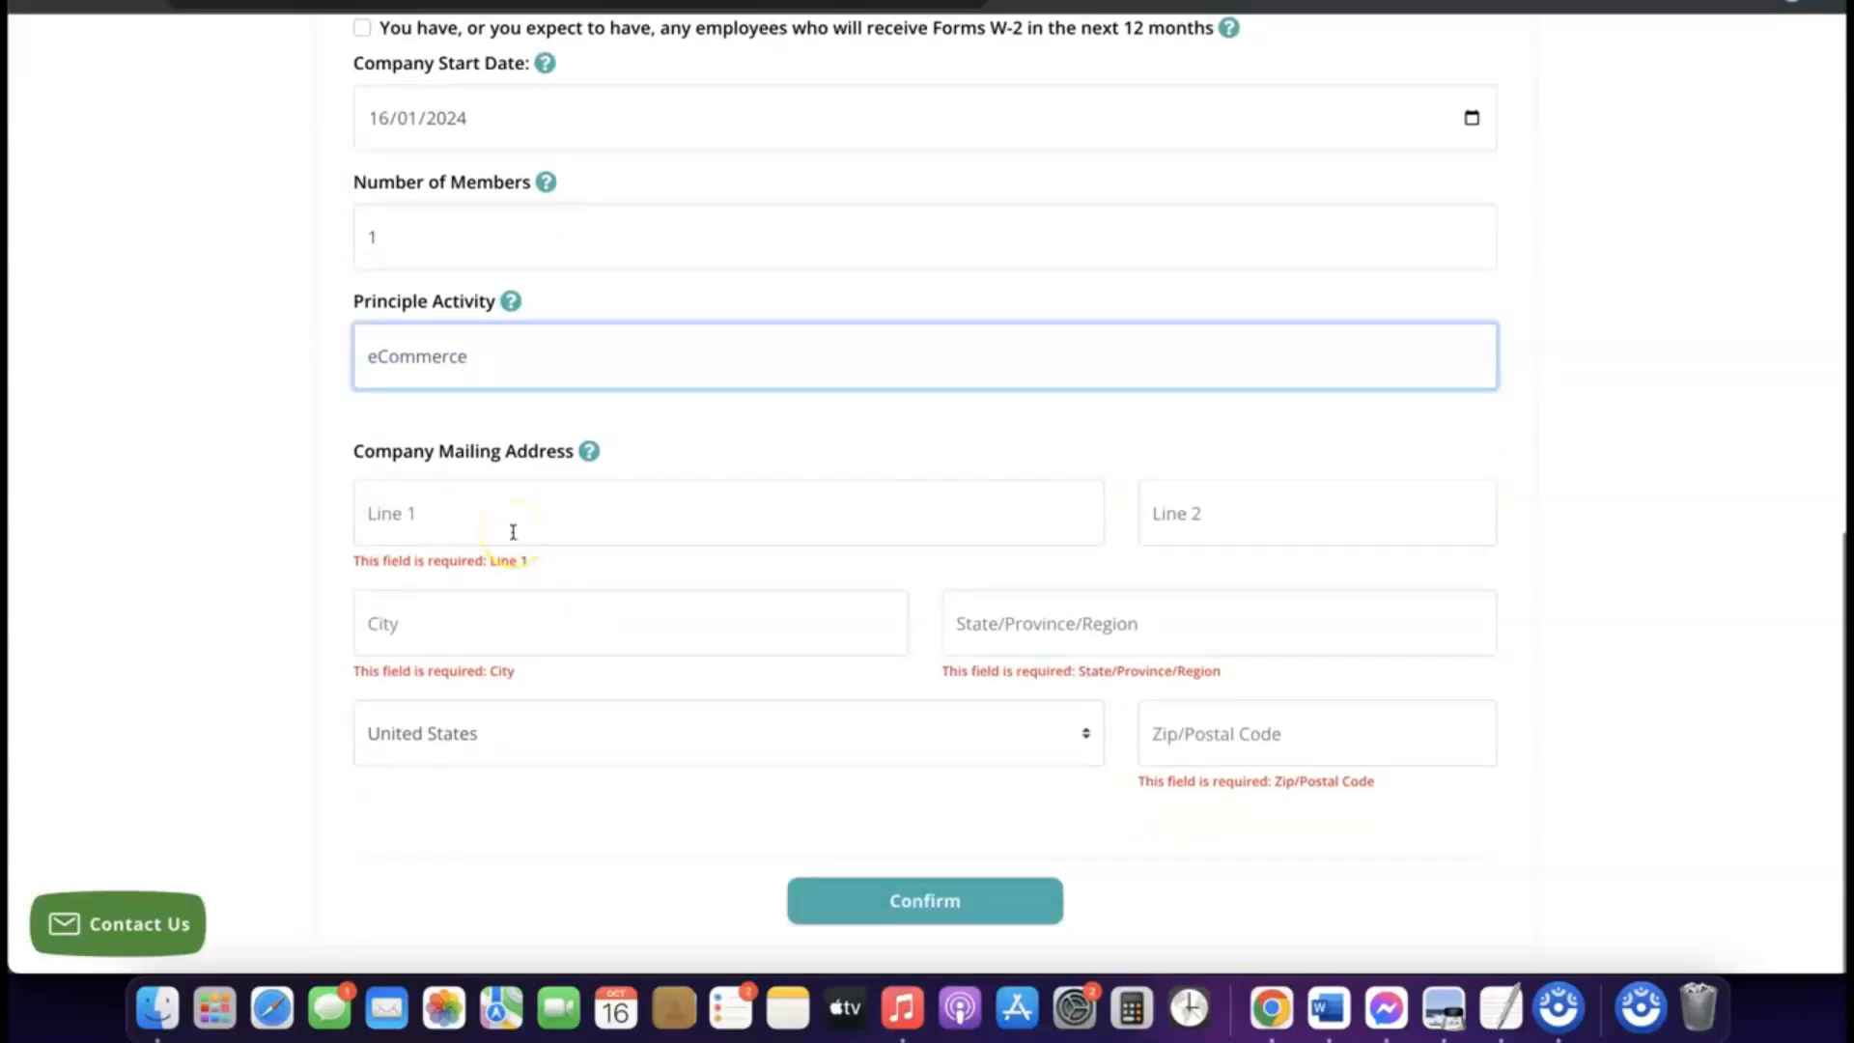
pyautogui.scroll(12, 513, 532)
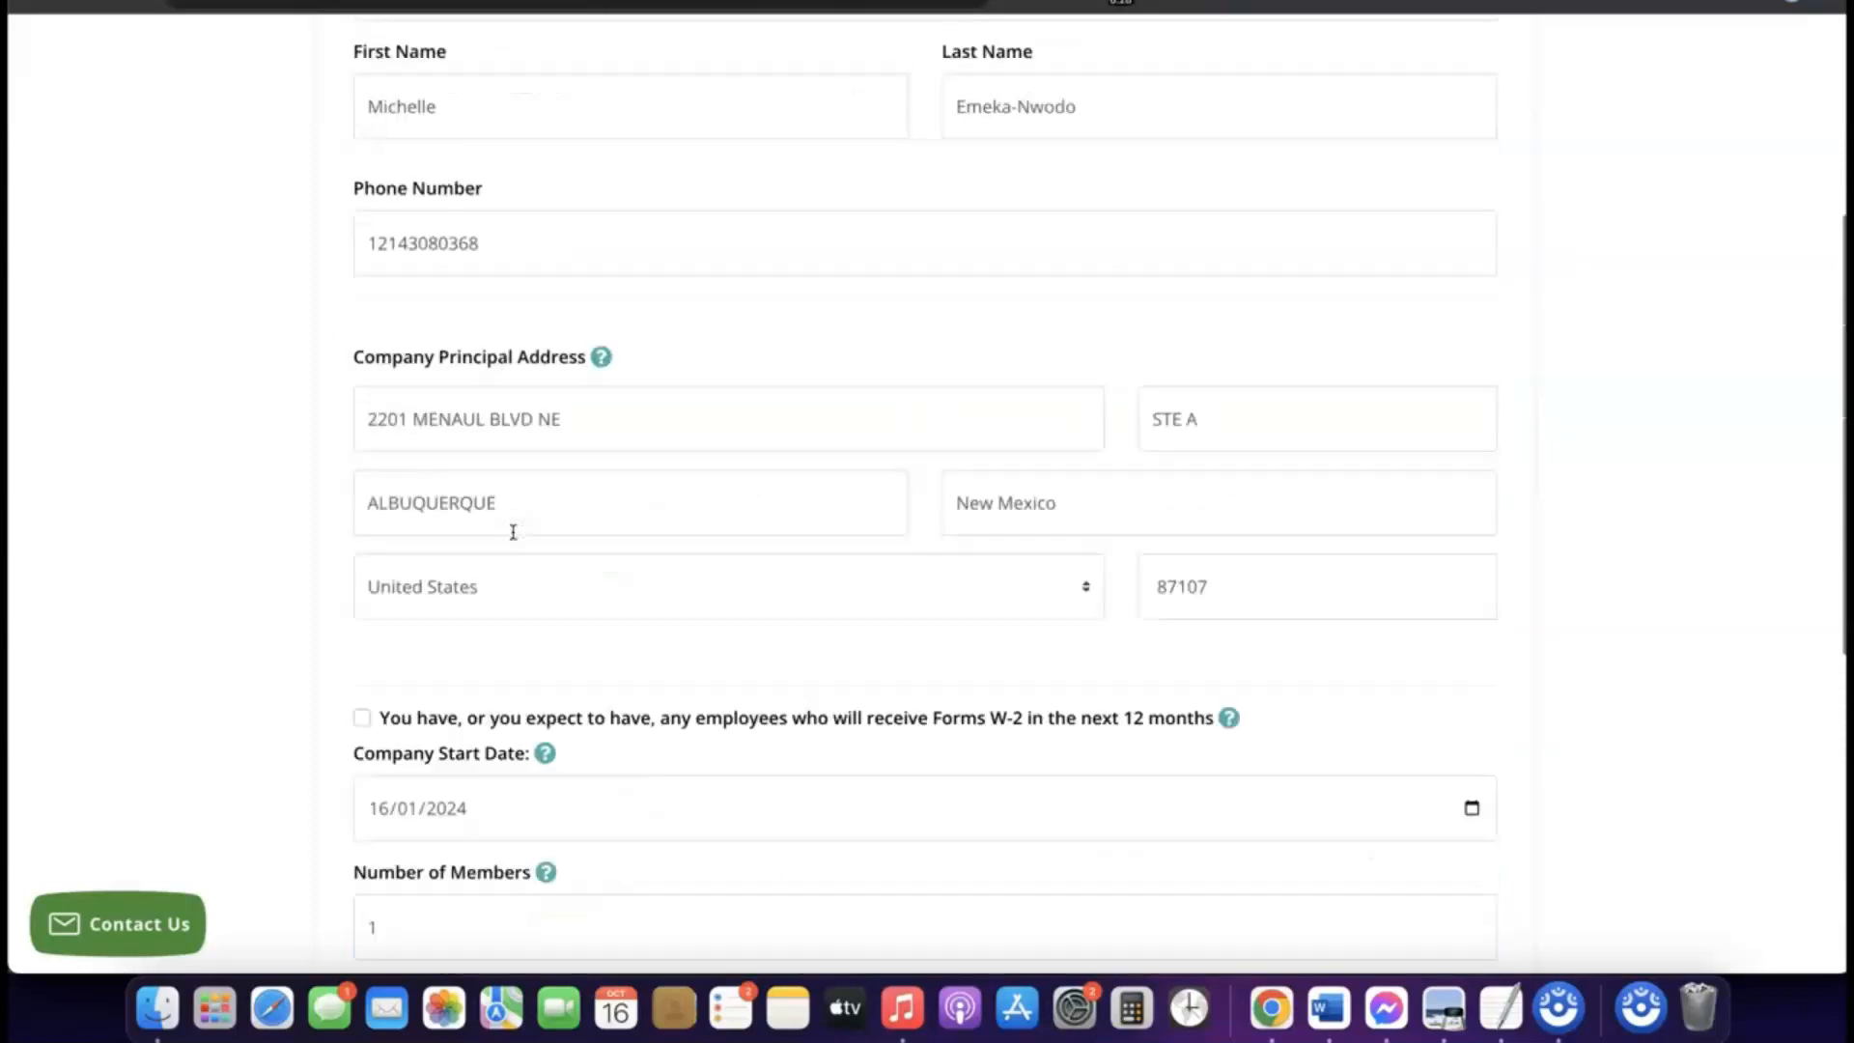
pyautogui.scroll(-12, 513, 532)
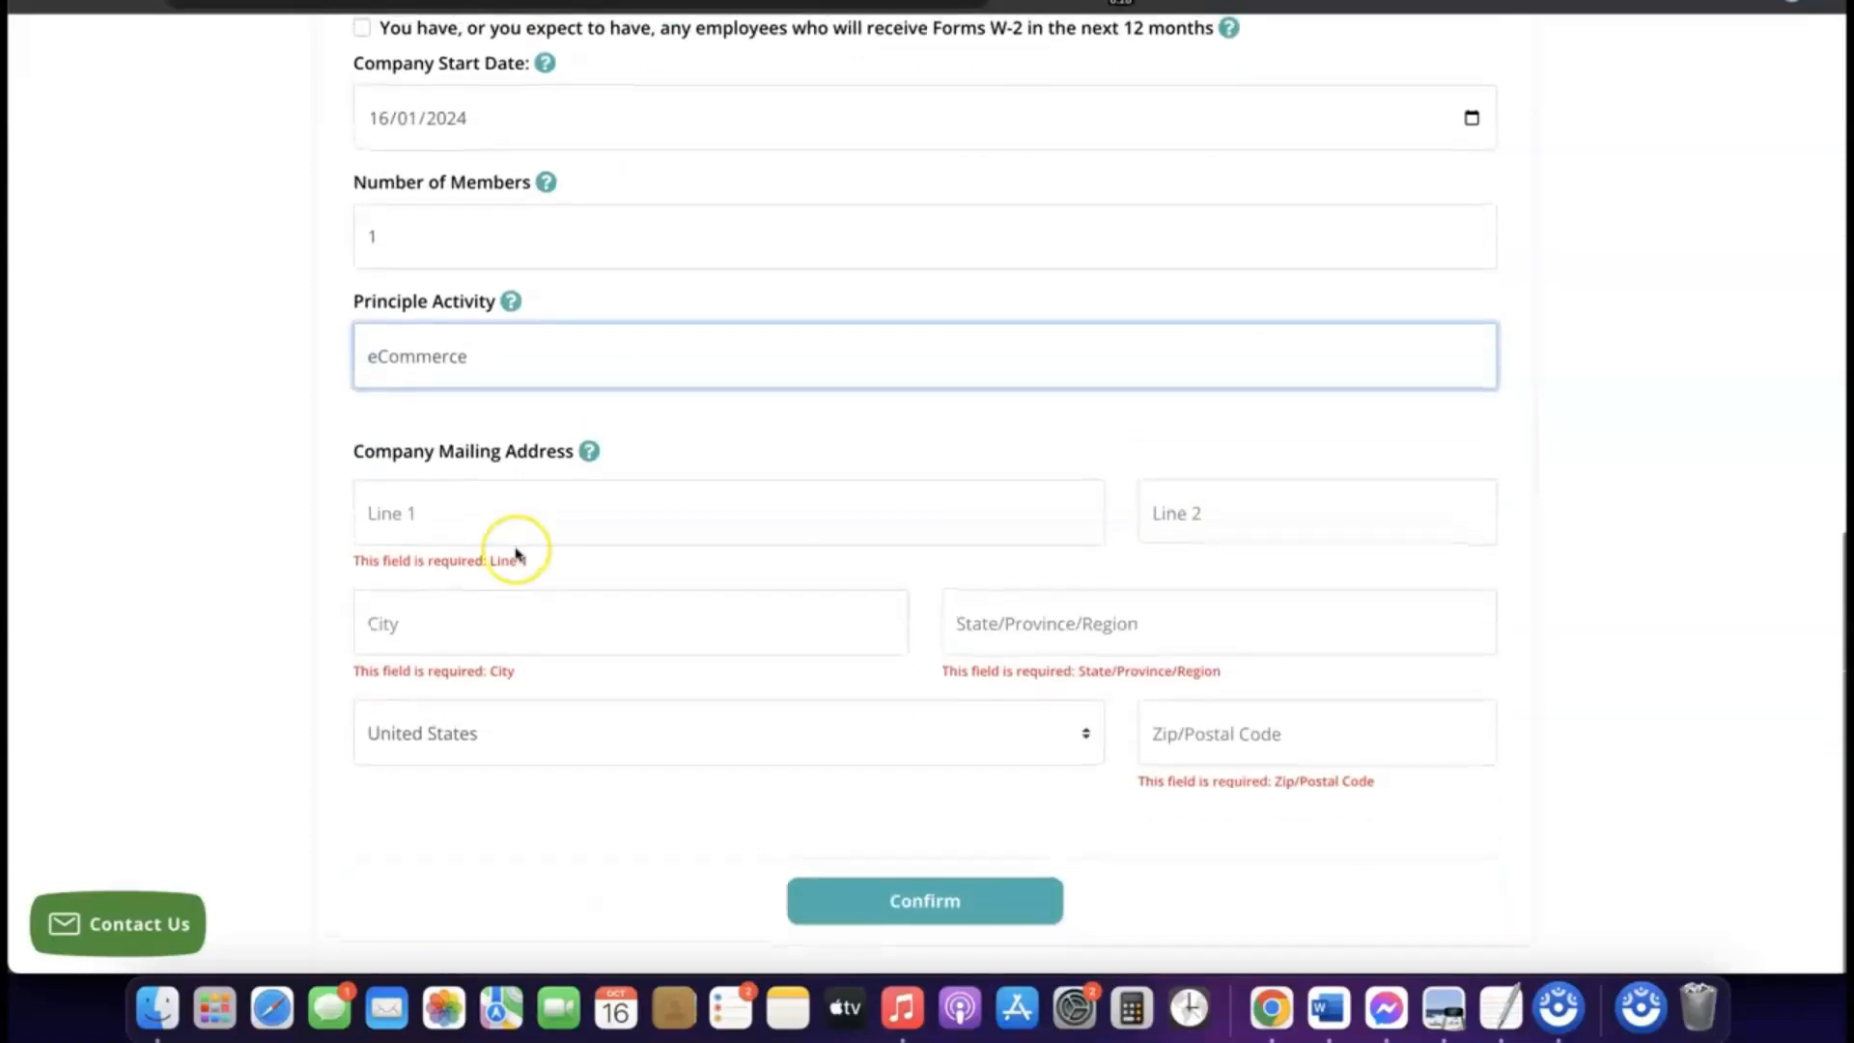
pyautogui.scroll(8, 515, 541)
pyautogui.scroll(3, 515, 554)
pyautogui.click(514, 292)
pyautogui.tripleClick(514, 293)
pyautogui.rightClick(515, 291)
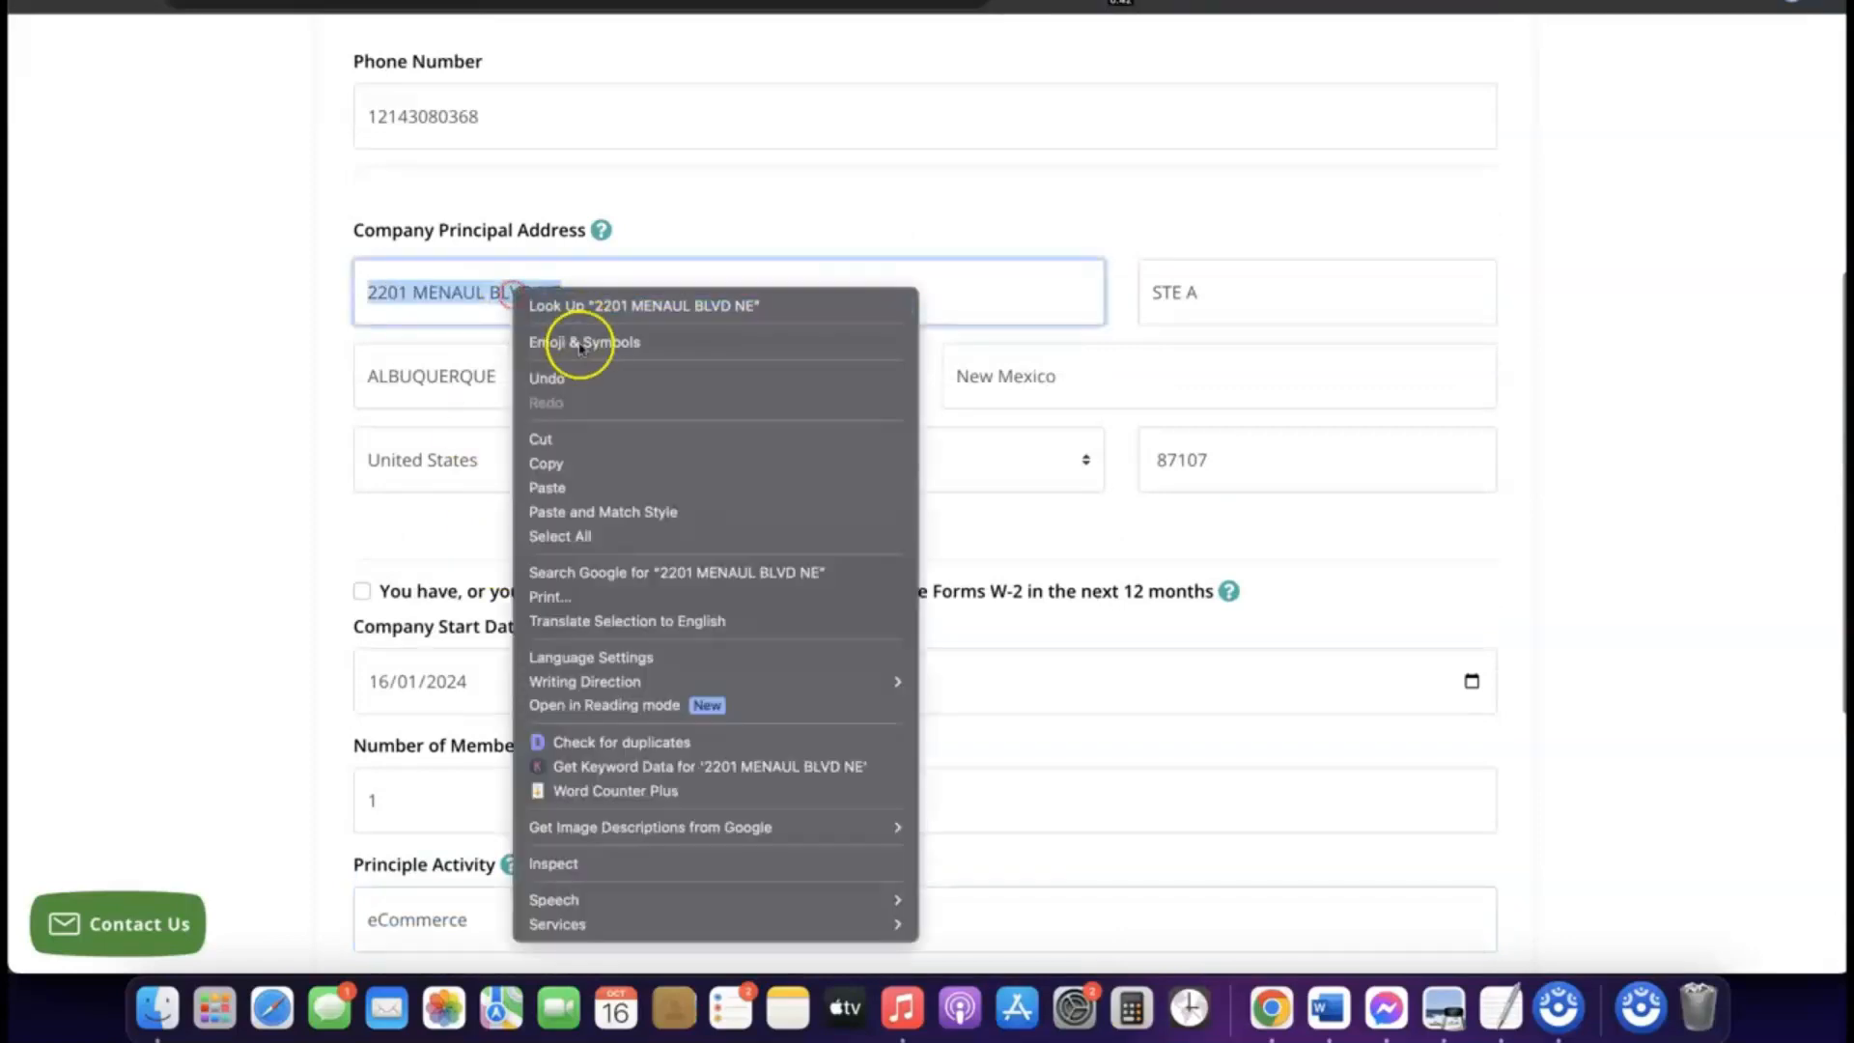
pyautogui.click(569, 466)
pyautogui.scroll(-6, 571, 469)
pyautogui.click(481, 513)
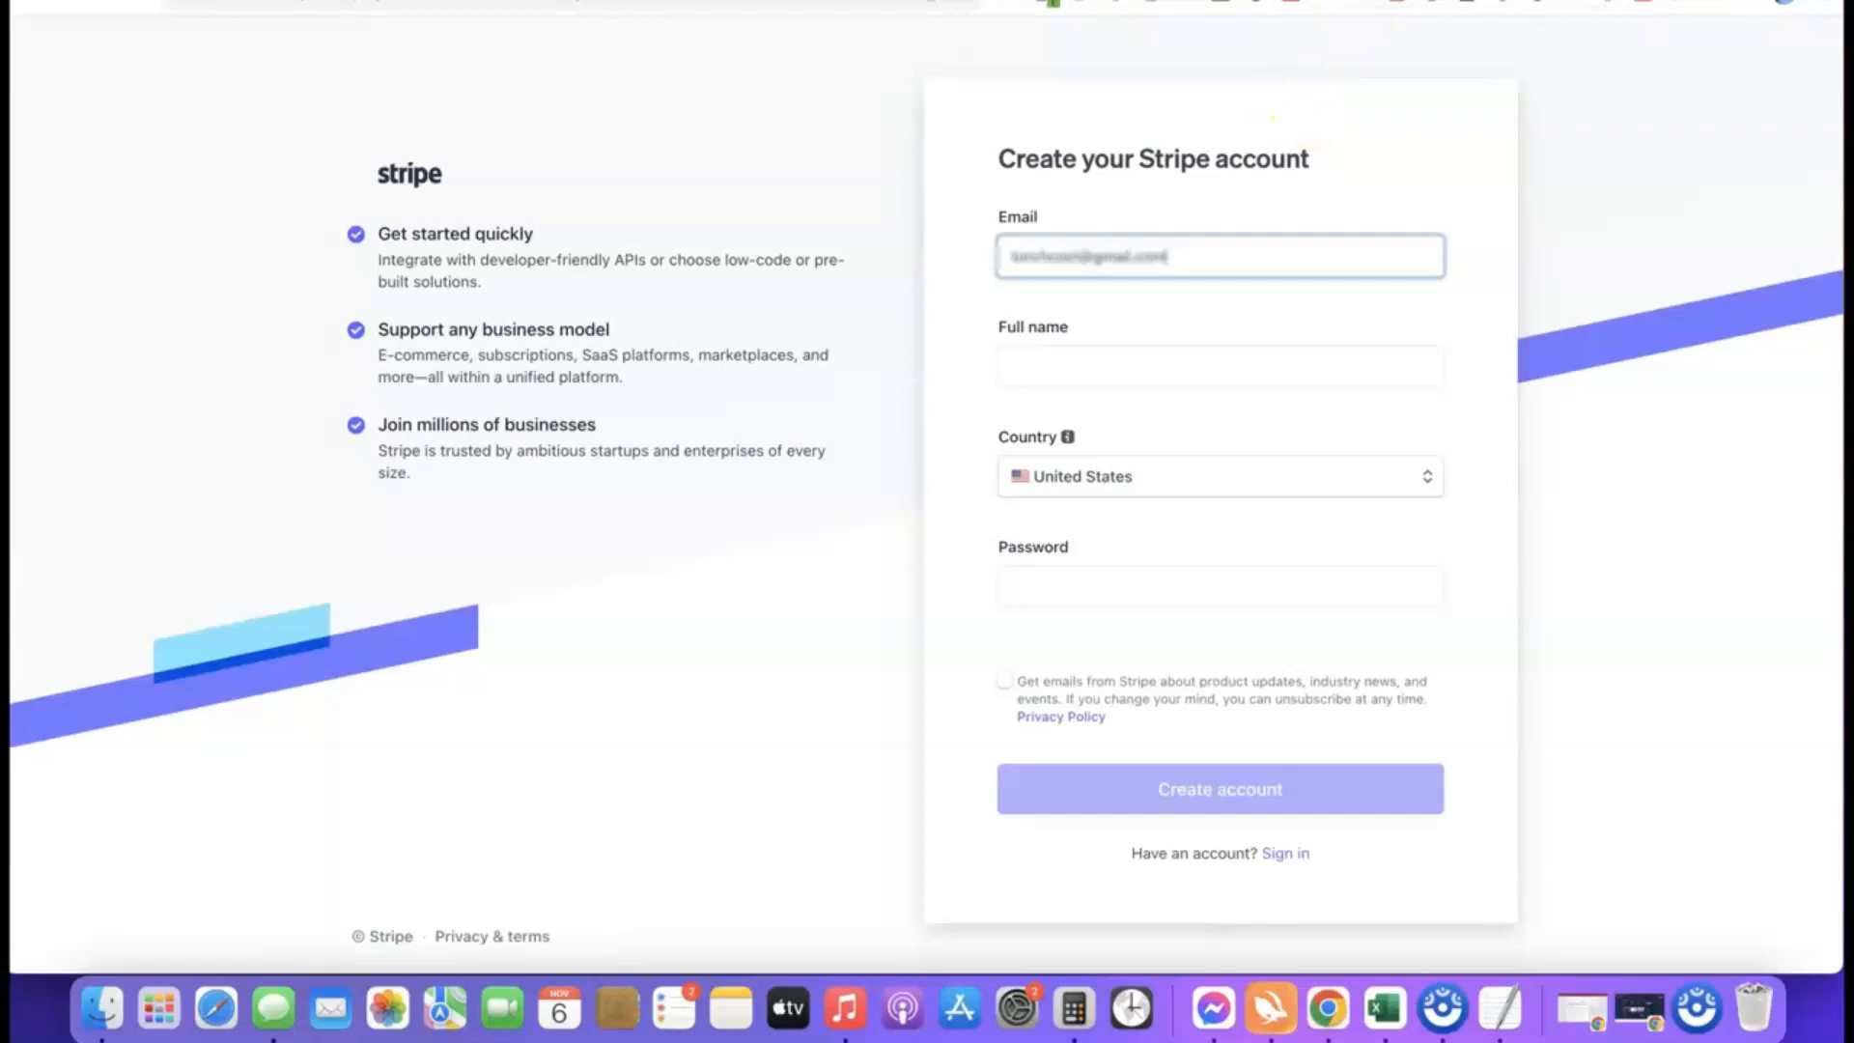
# Step: Switch to Stripe, sign in with the saved credentials and create a new account named Affiliate Blueprint
pyautogui.click(1352, 0)
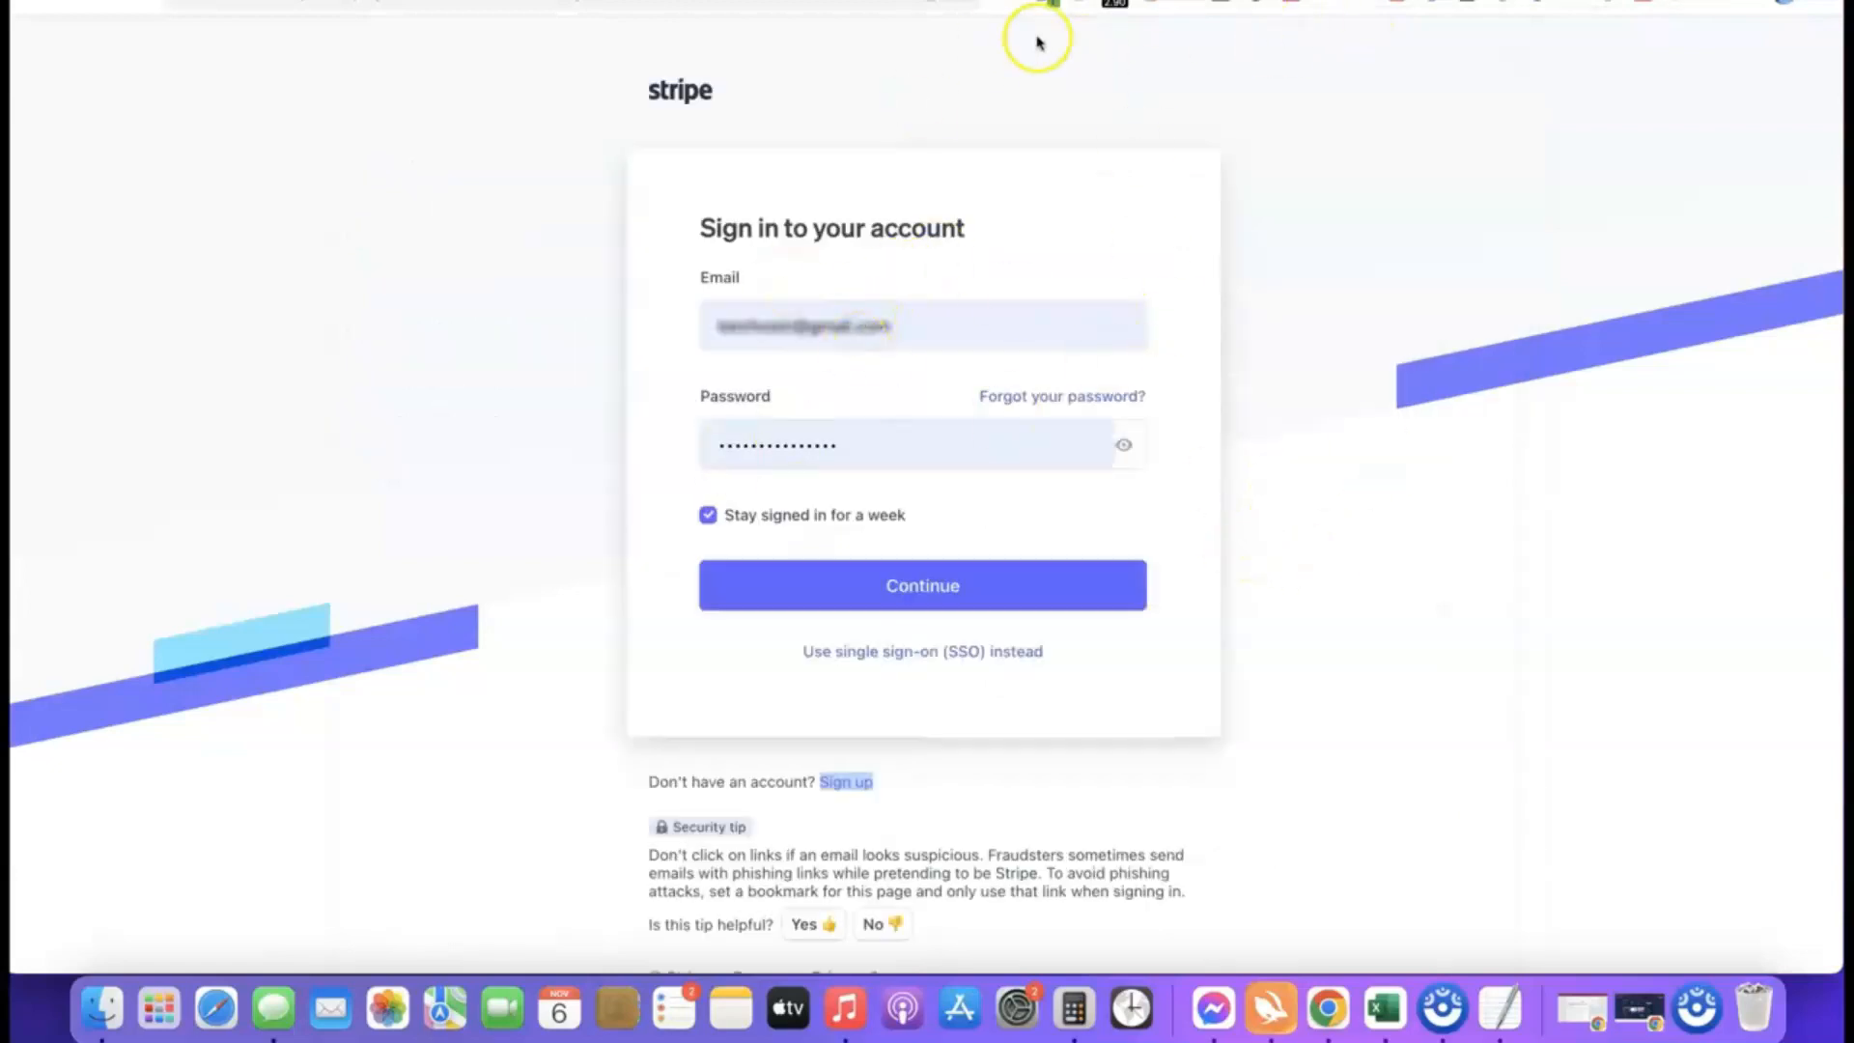
pyautogui.click(889, 592)
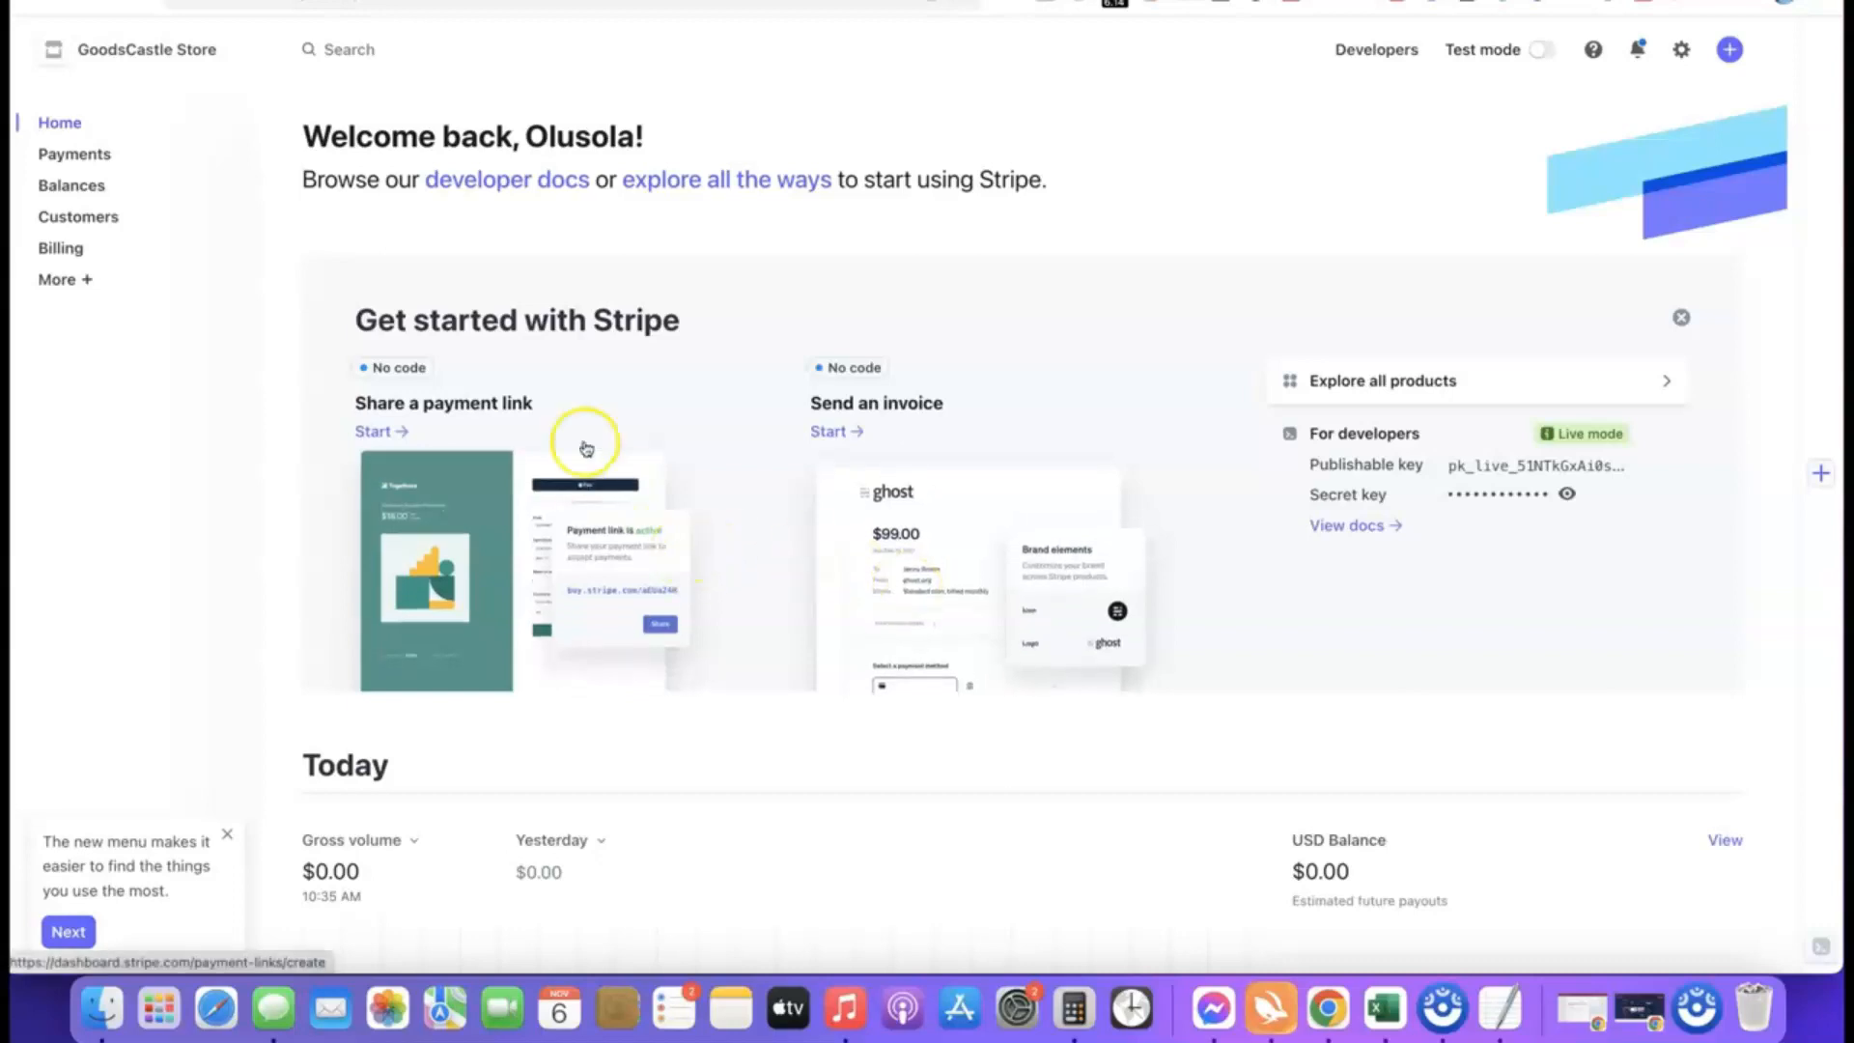
pyautogui.click(237, 53)
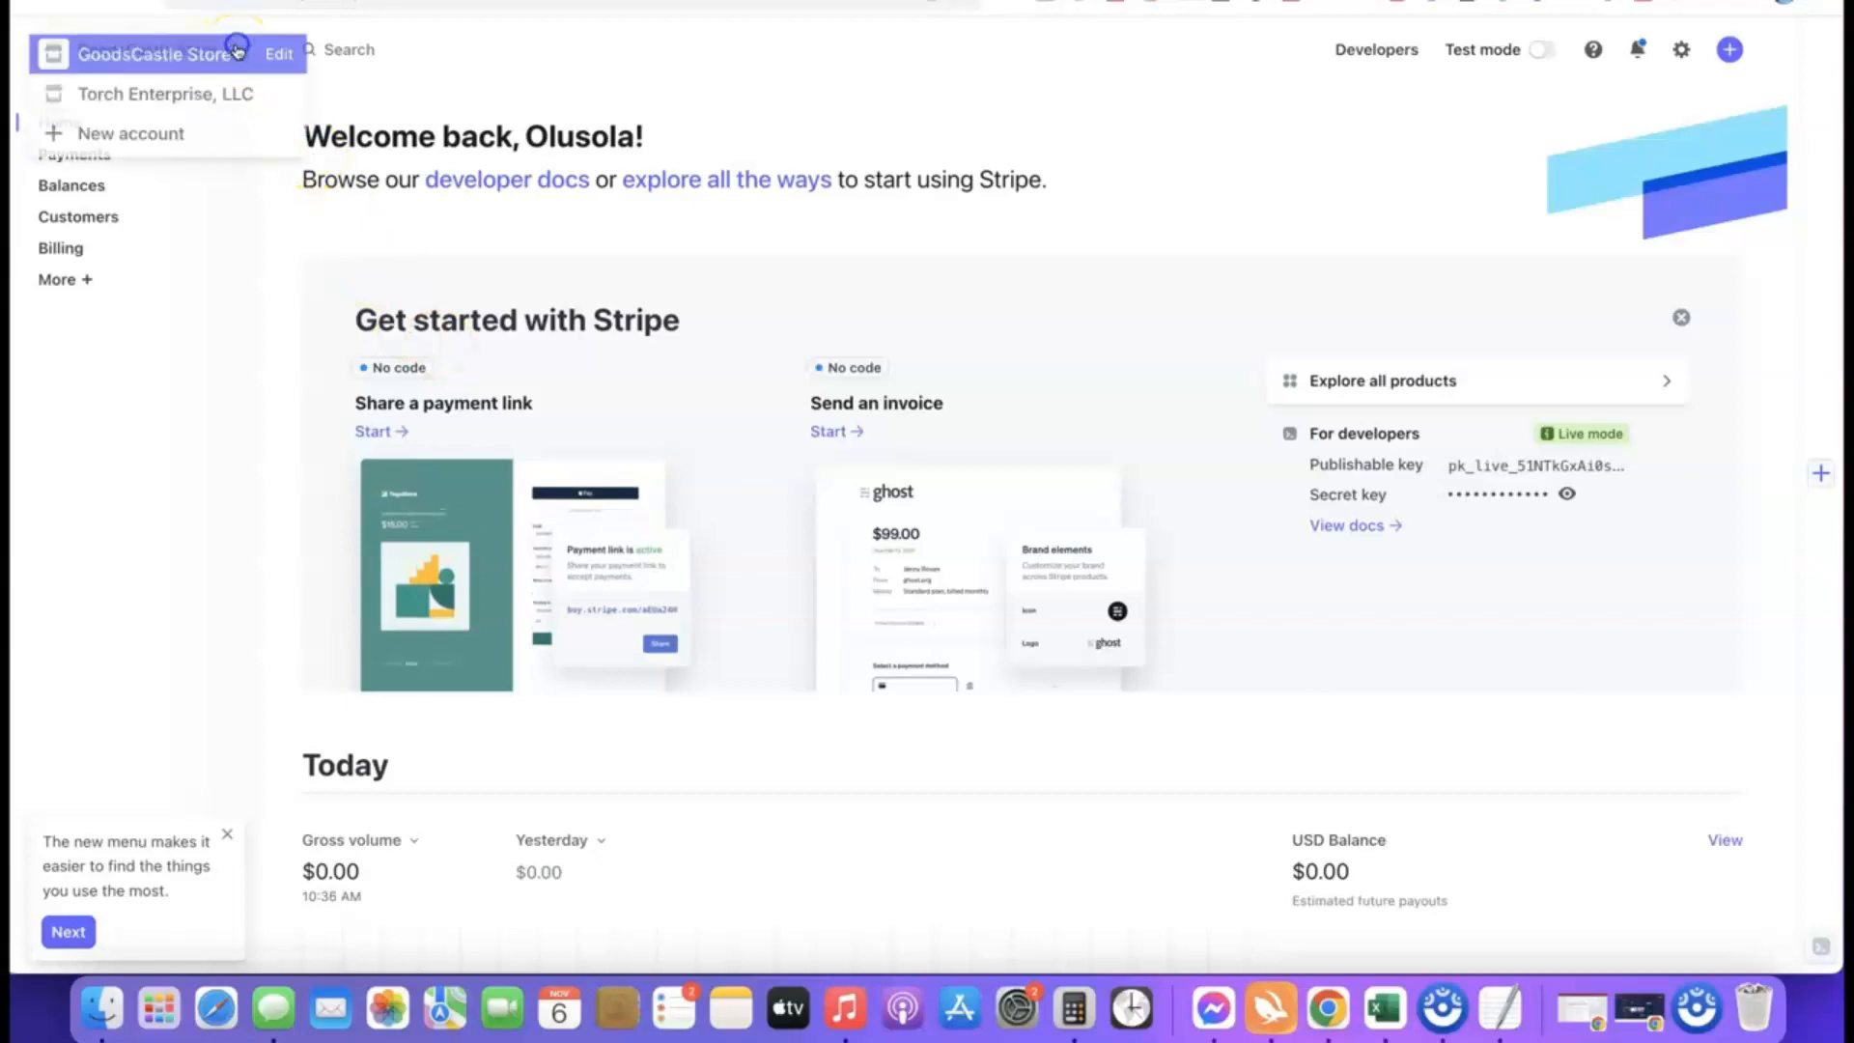
pyautogui.click(136, 136)
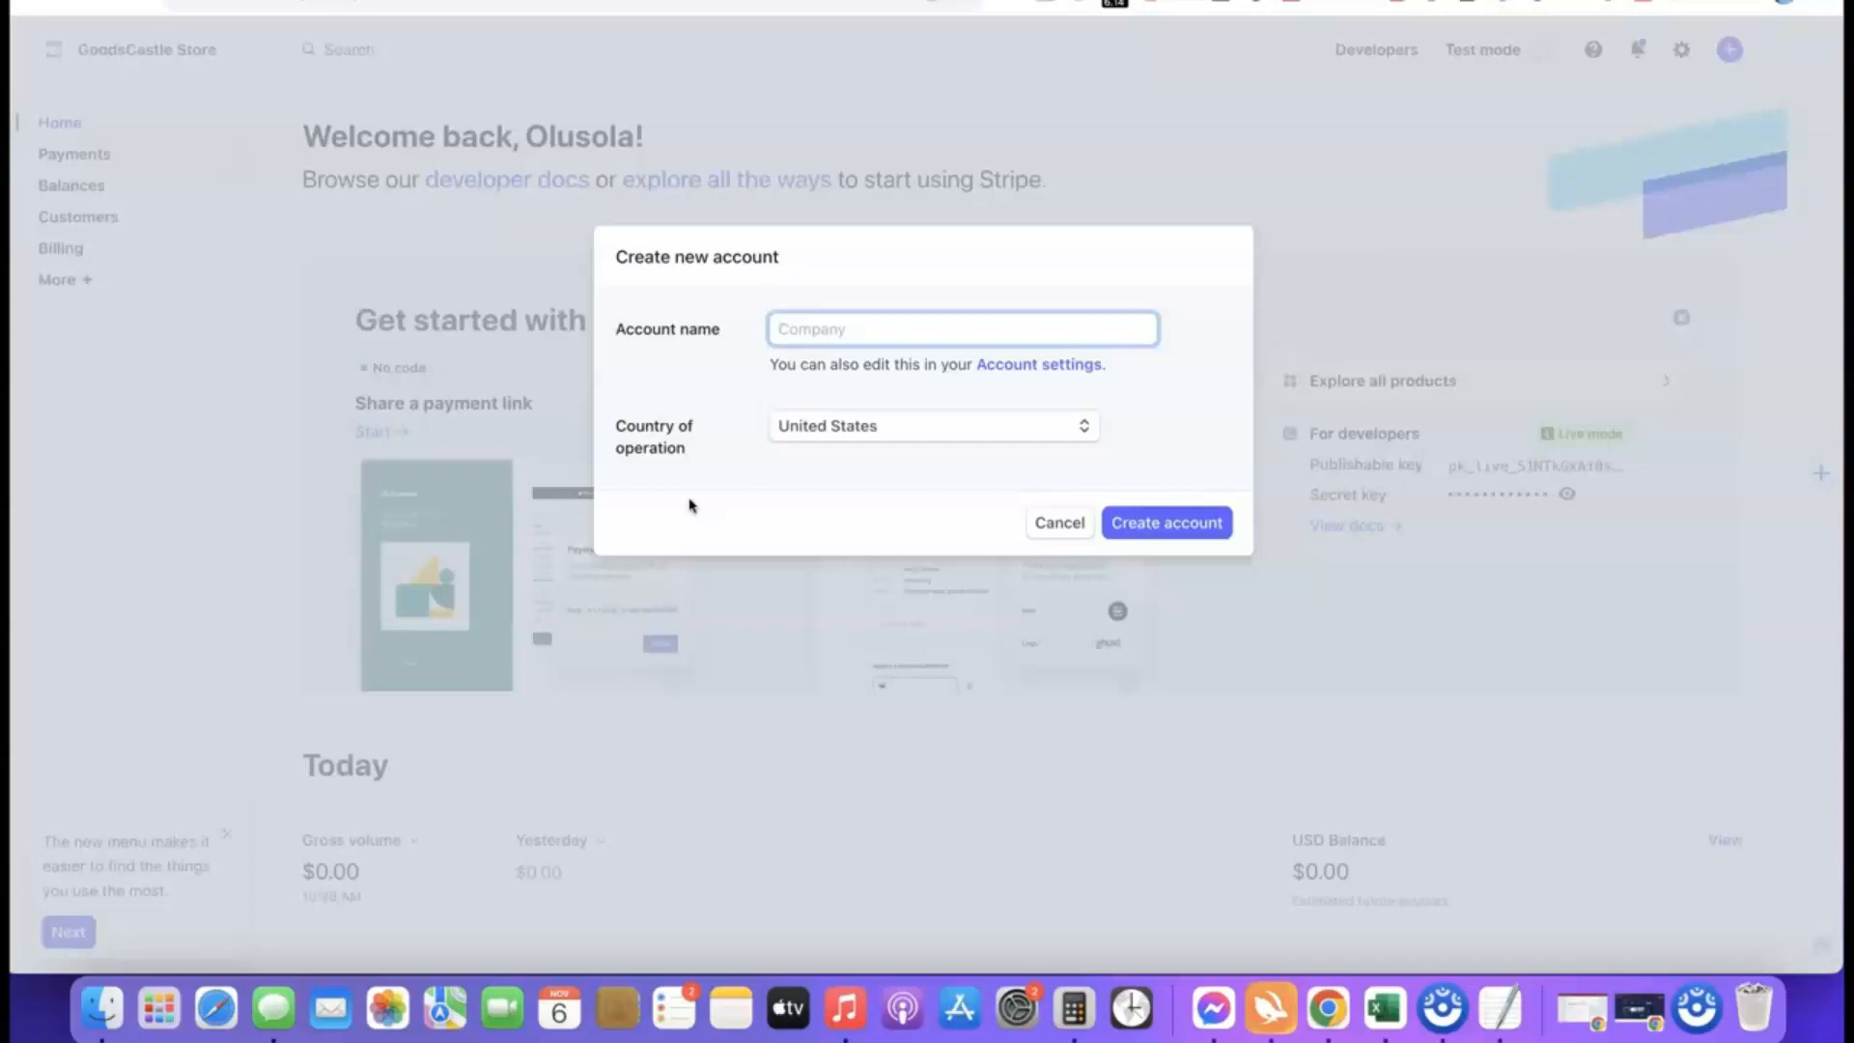
pyautogui.click(822, 338)
pyautogui.write('ate Blueprint')
pyautogui.click(763, 382)
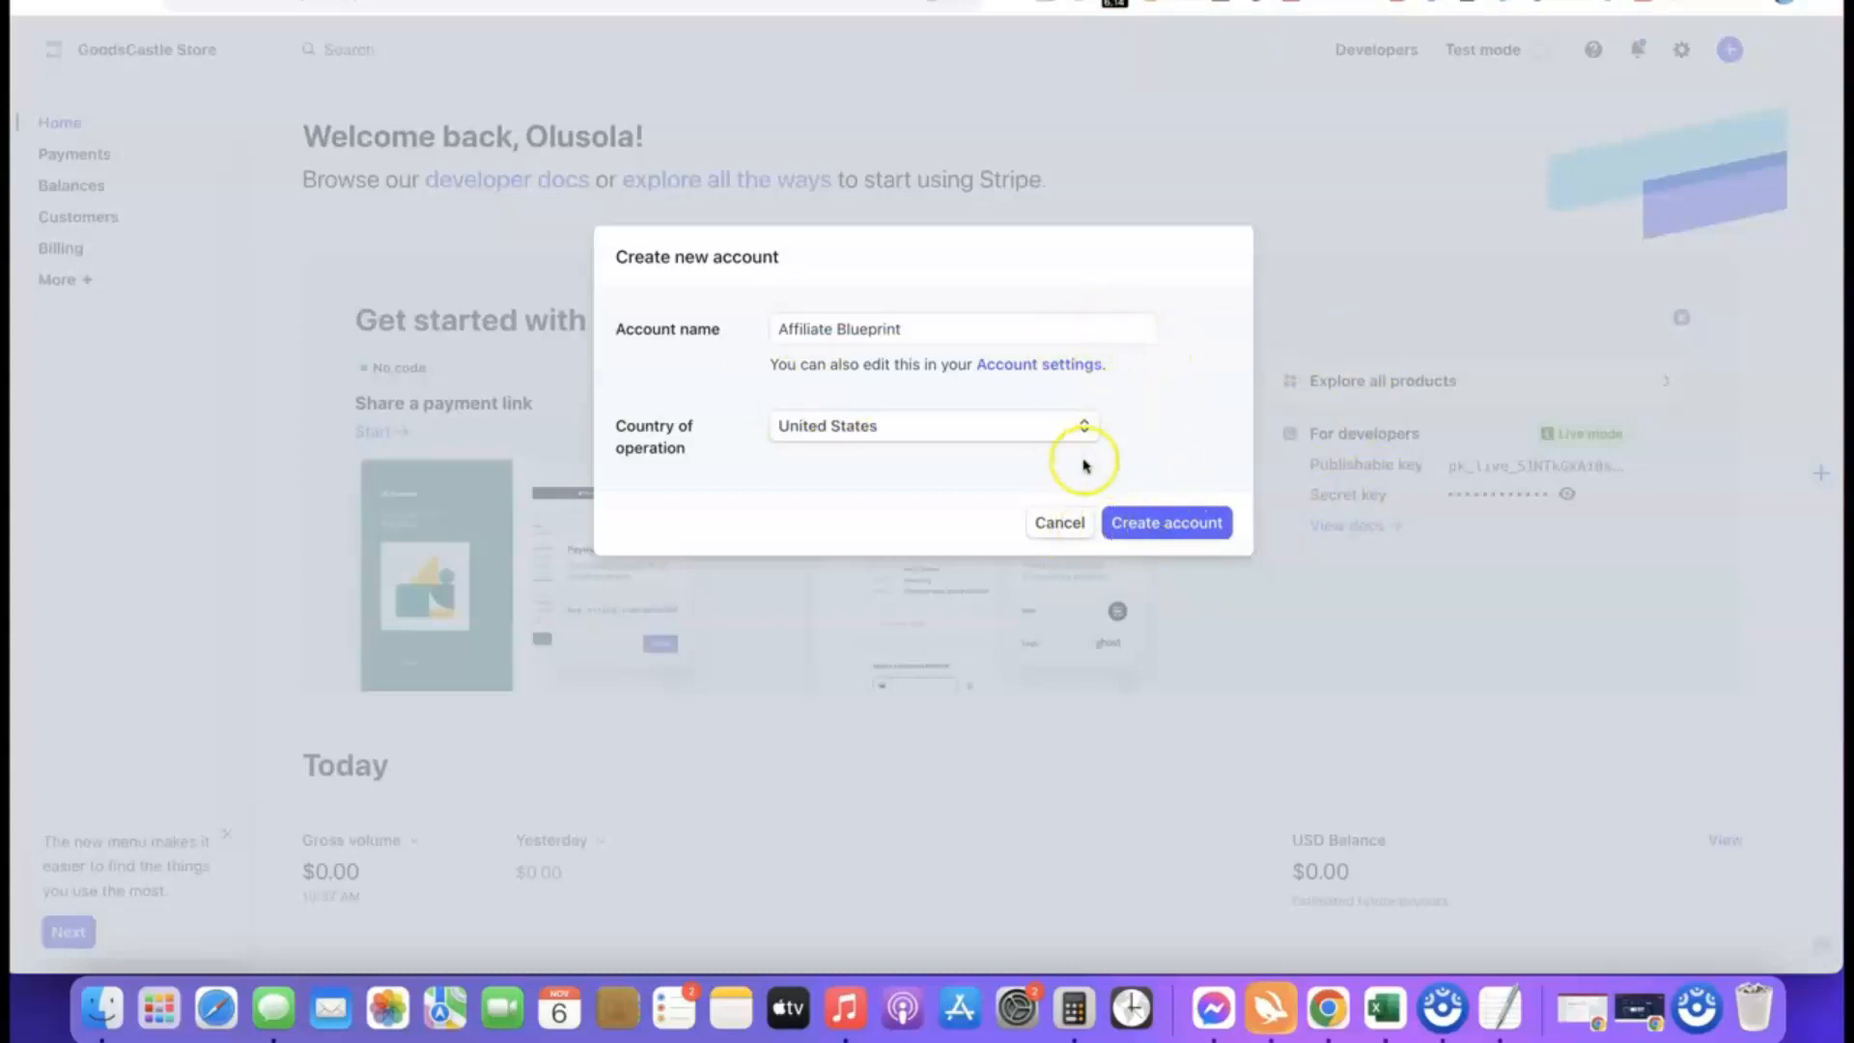
pyautogui.click(1158, 527)
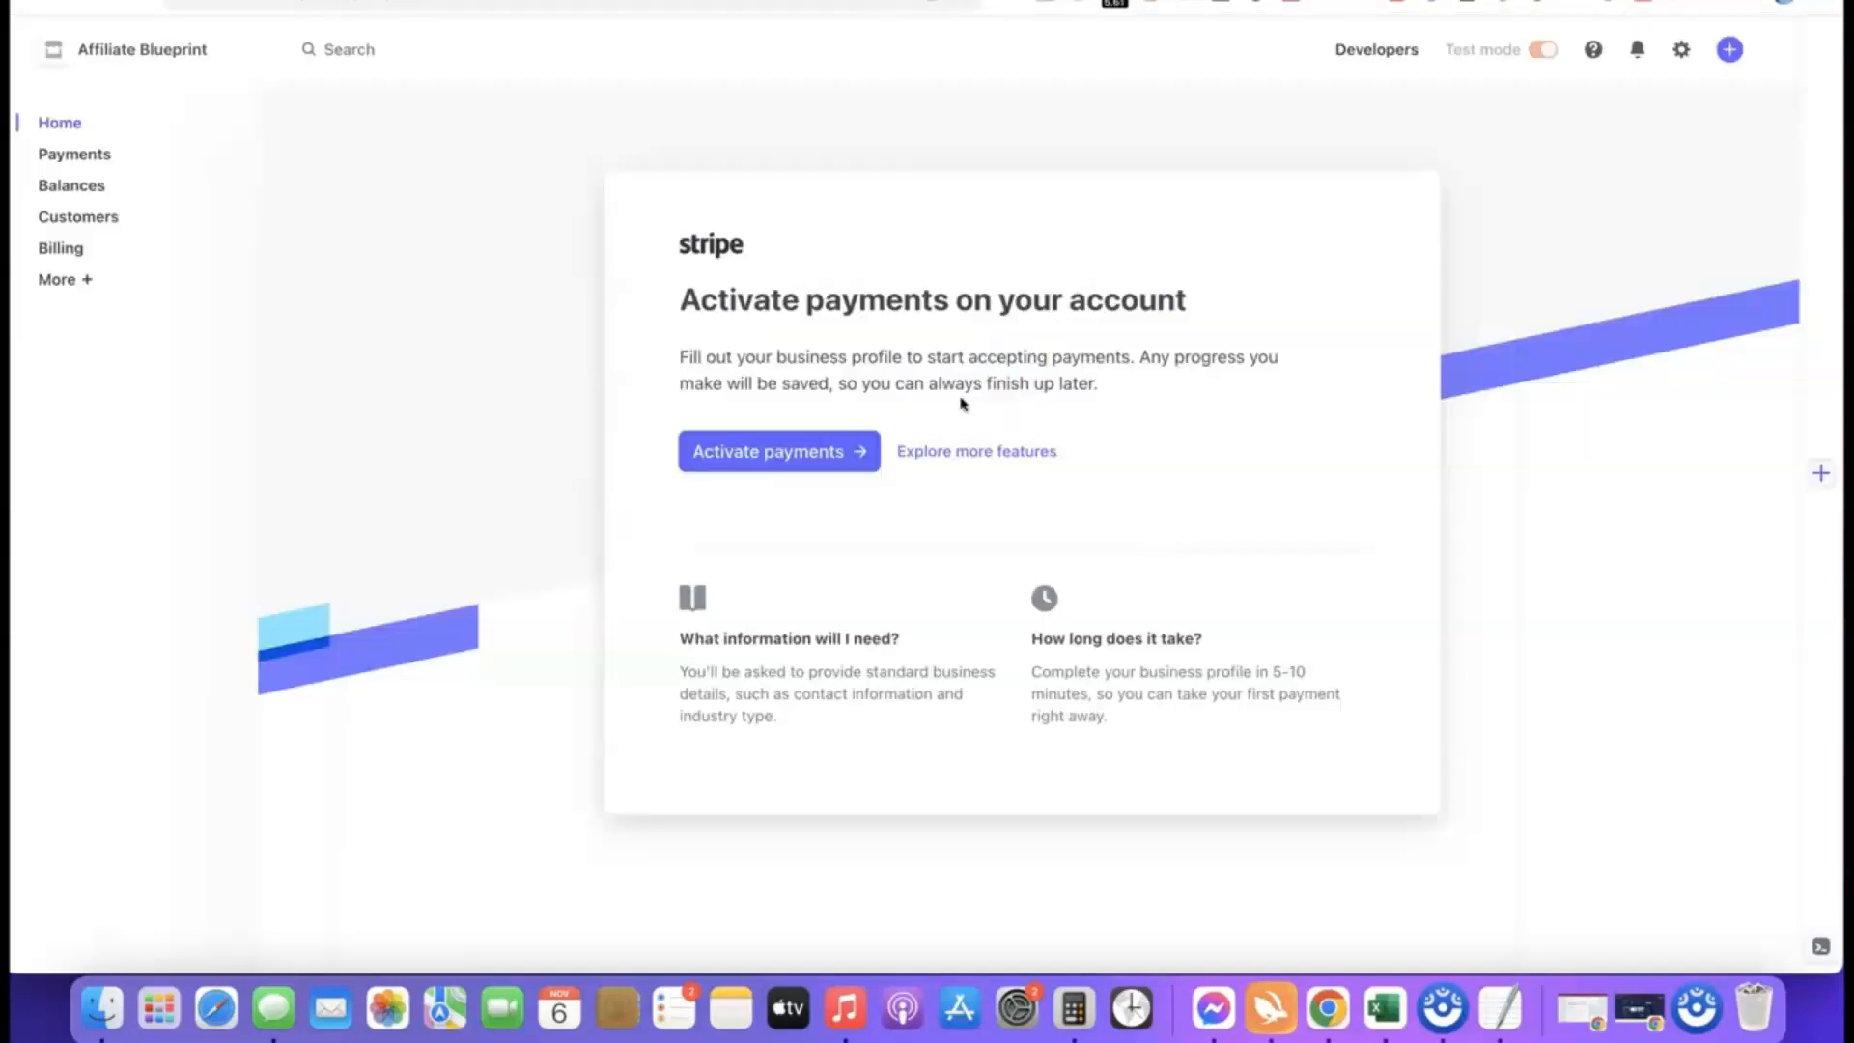
# Step: Start activating payments and submit Company as the type of business with Sole proprietorship as the business structure
pyautogui.click(758, 454)
pyautogui.click(766, 451)
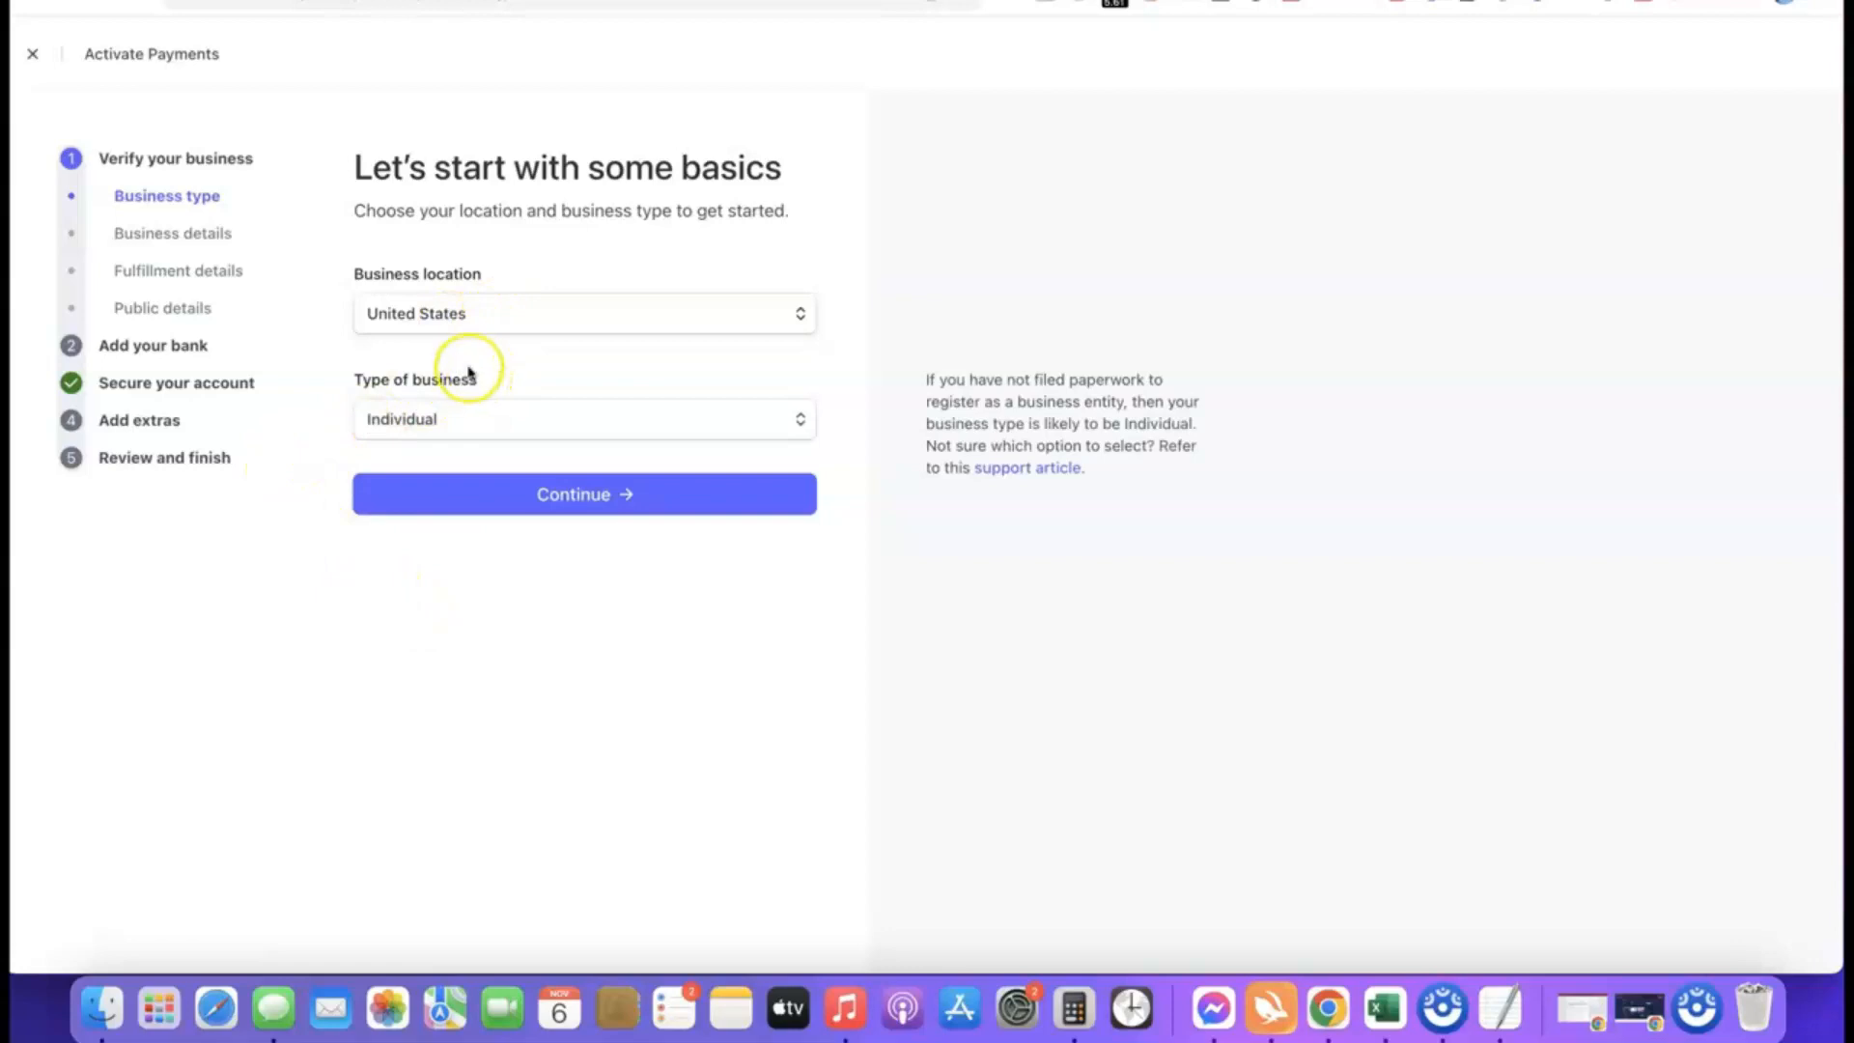
pyautogui.click(798, 423)
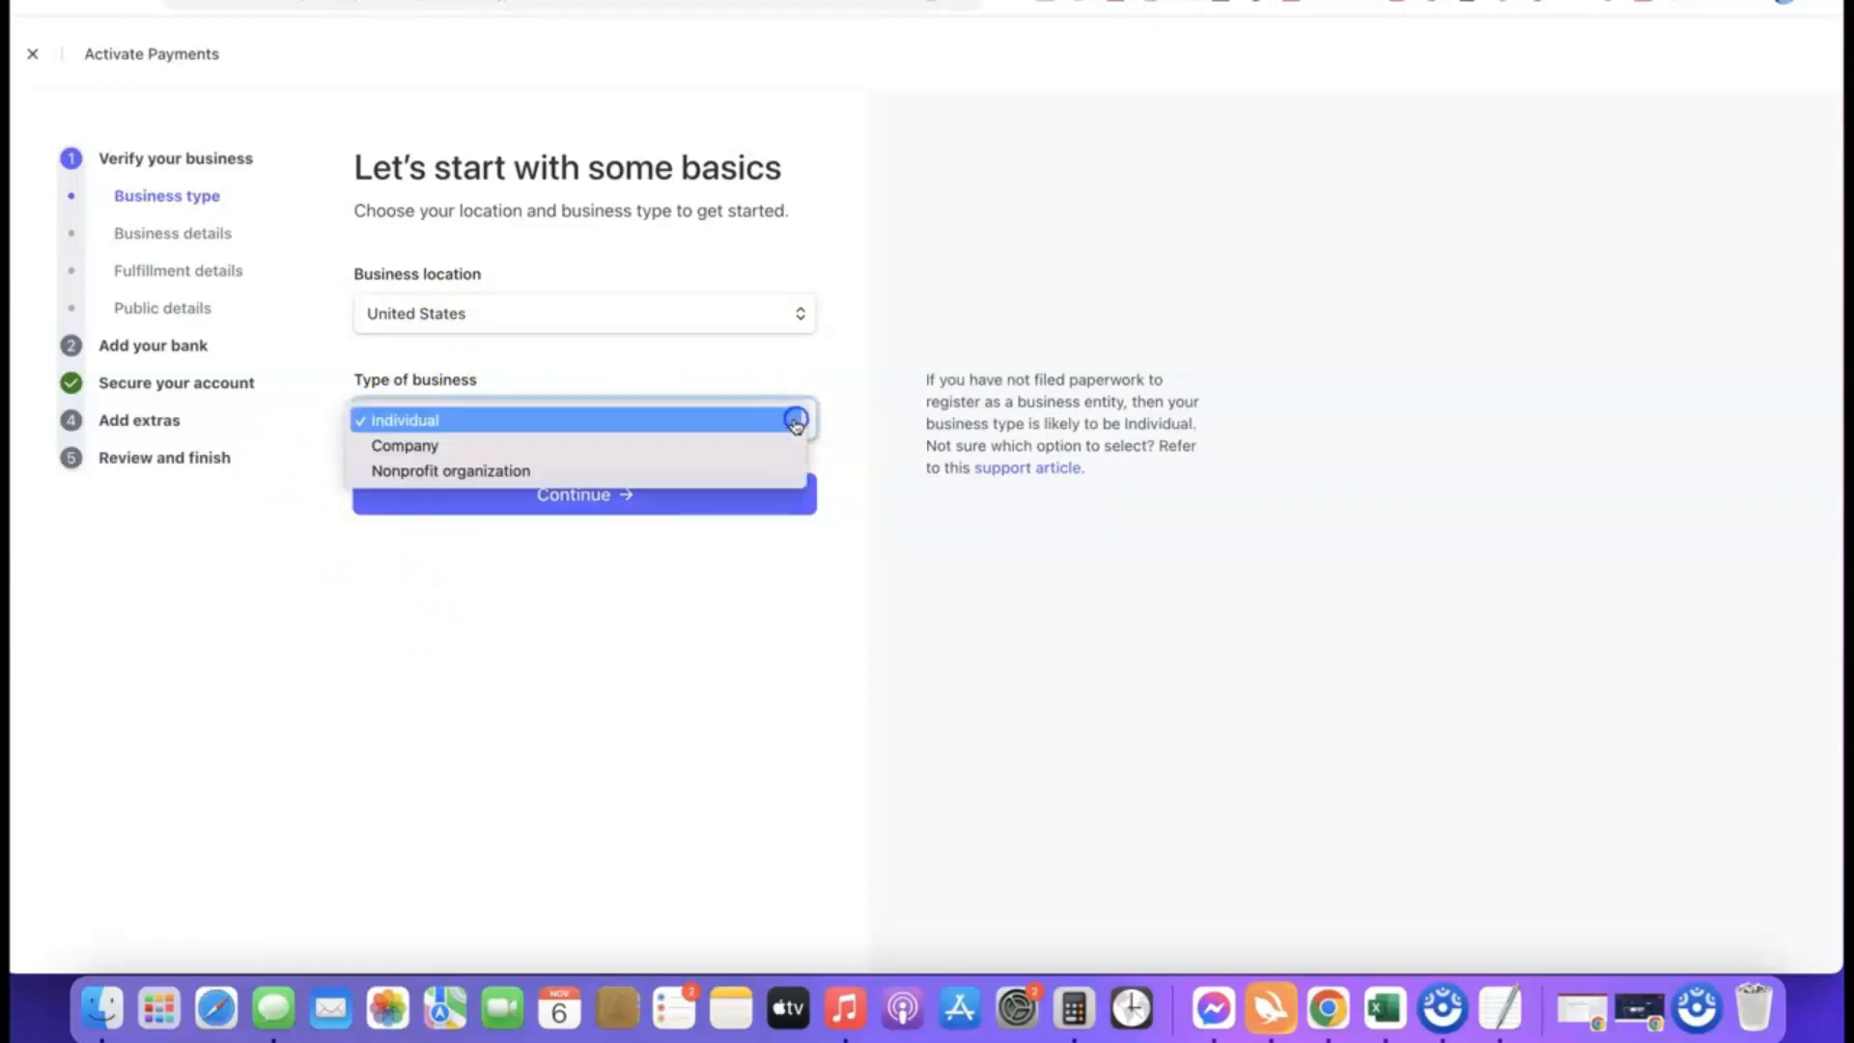
pyautogui.click(423, 447)
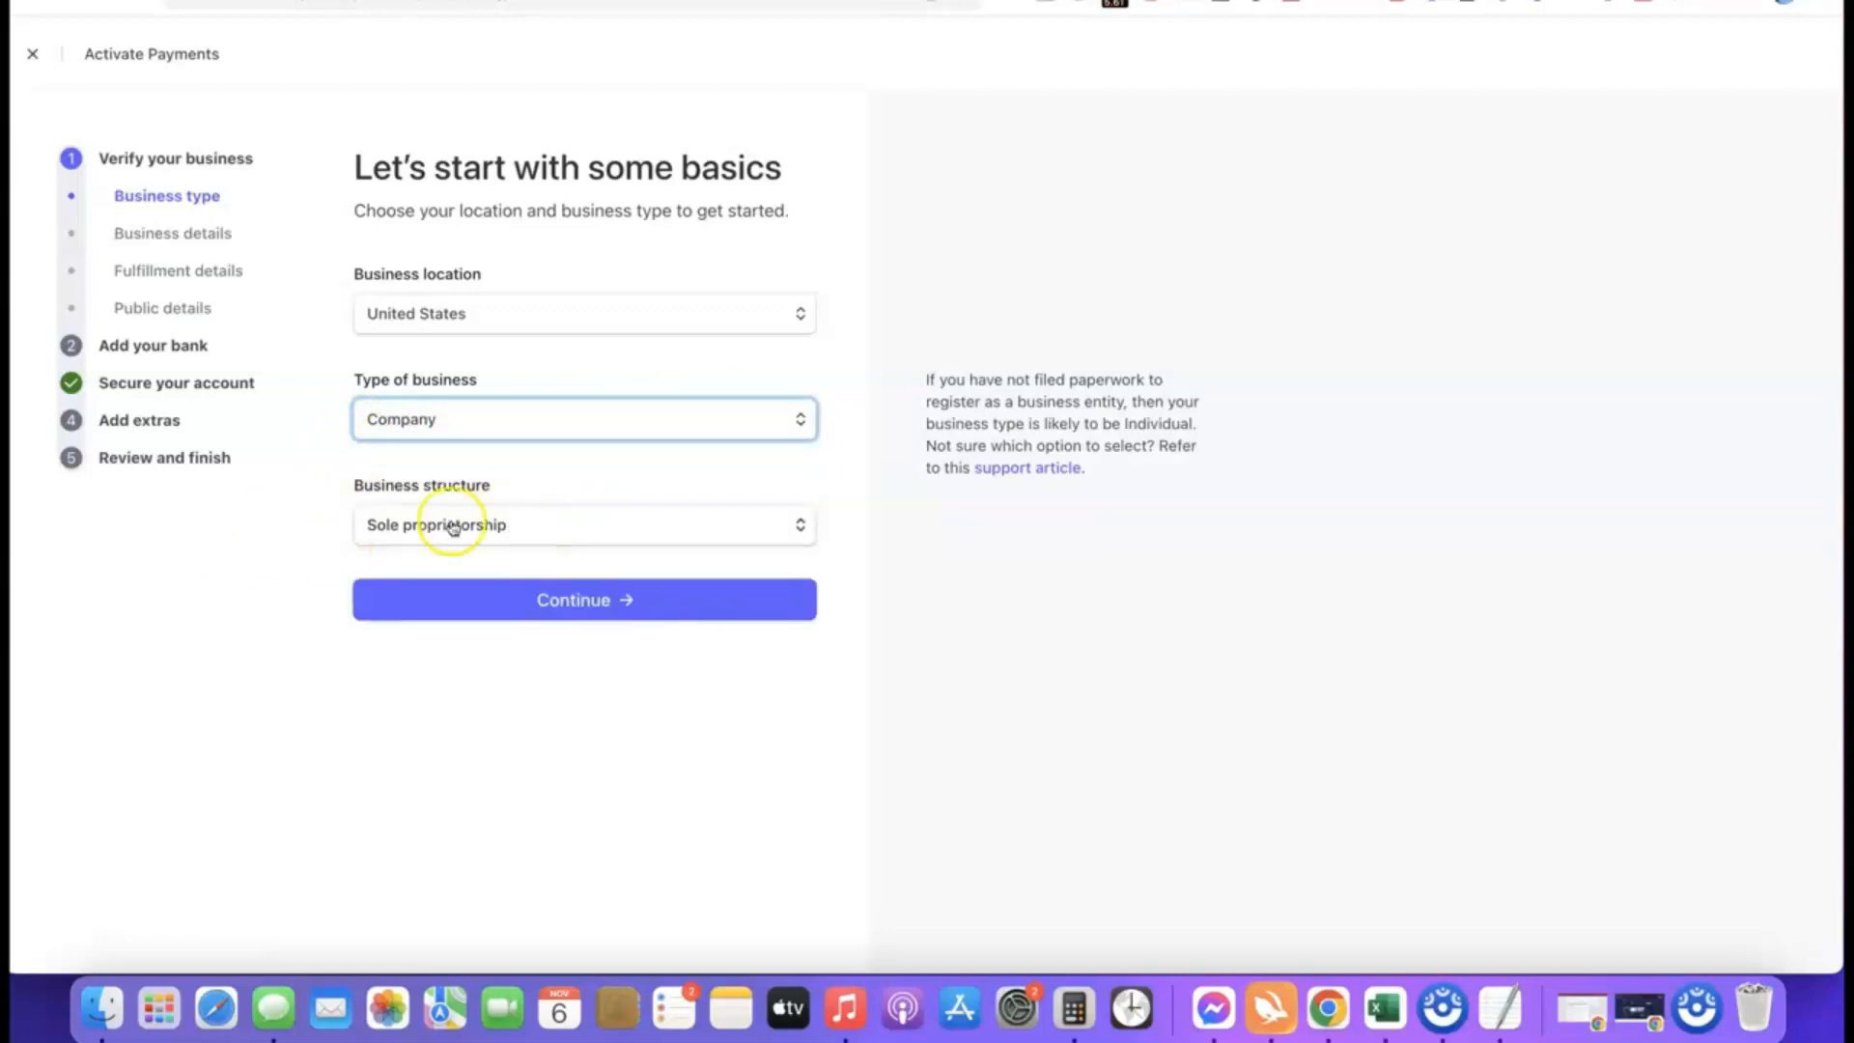
pyautogui.click(541, 525)
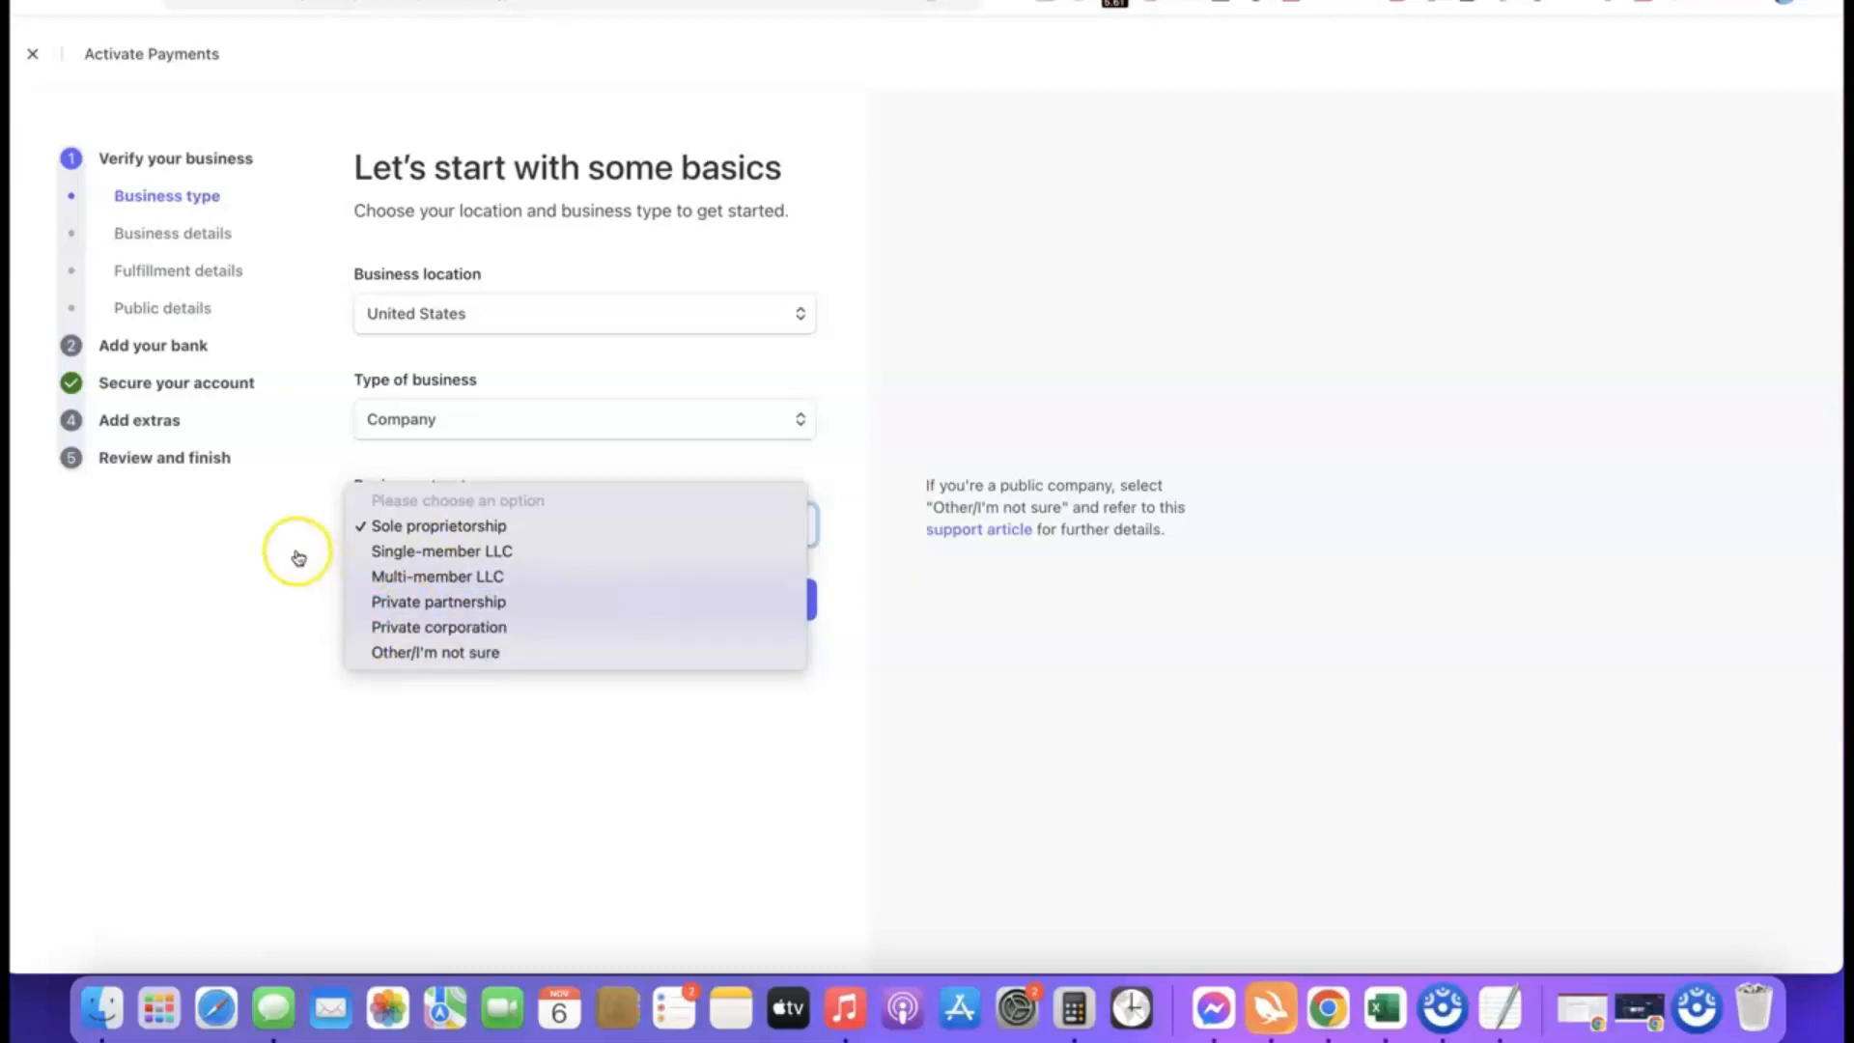
pyautogui.click(405, 525)
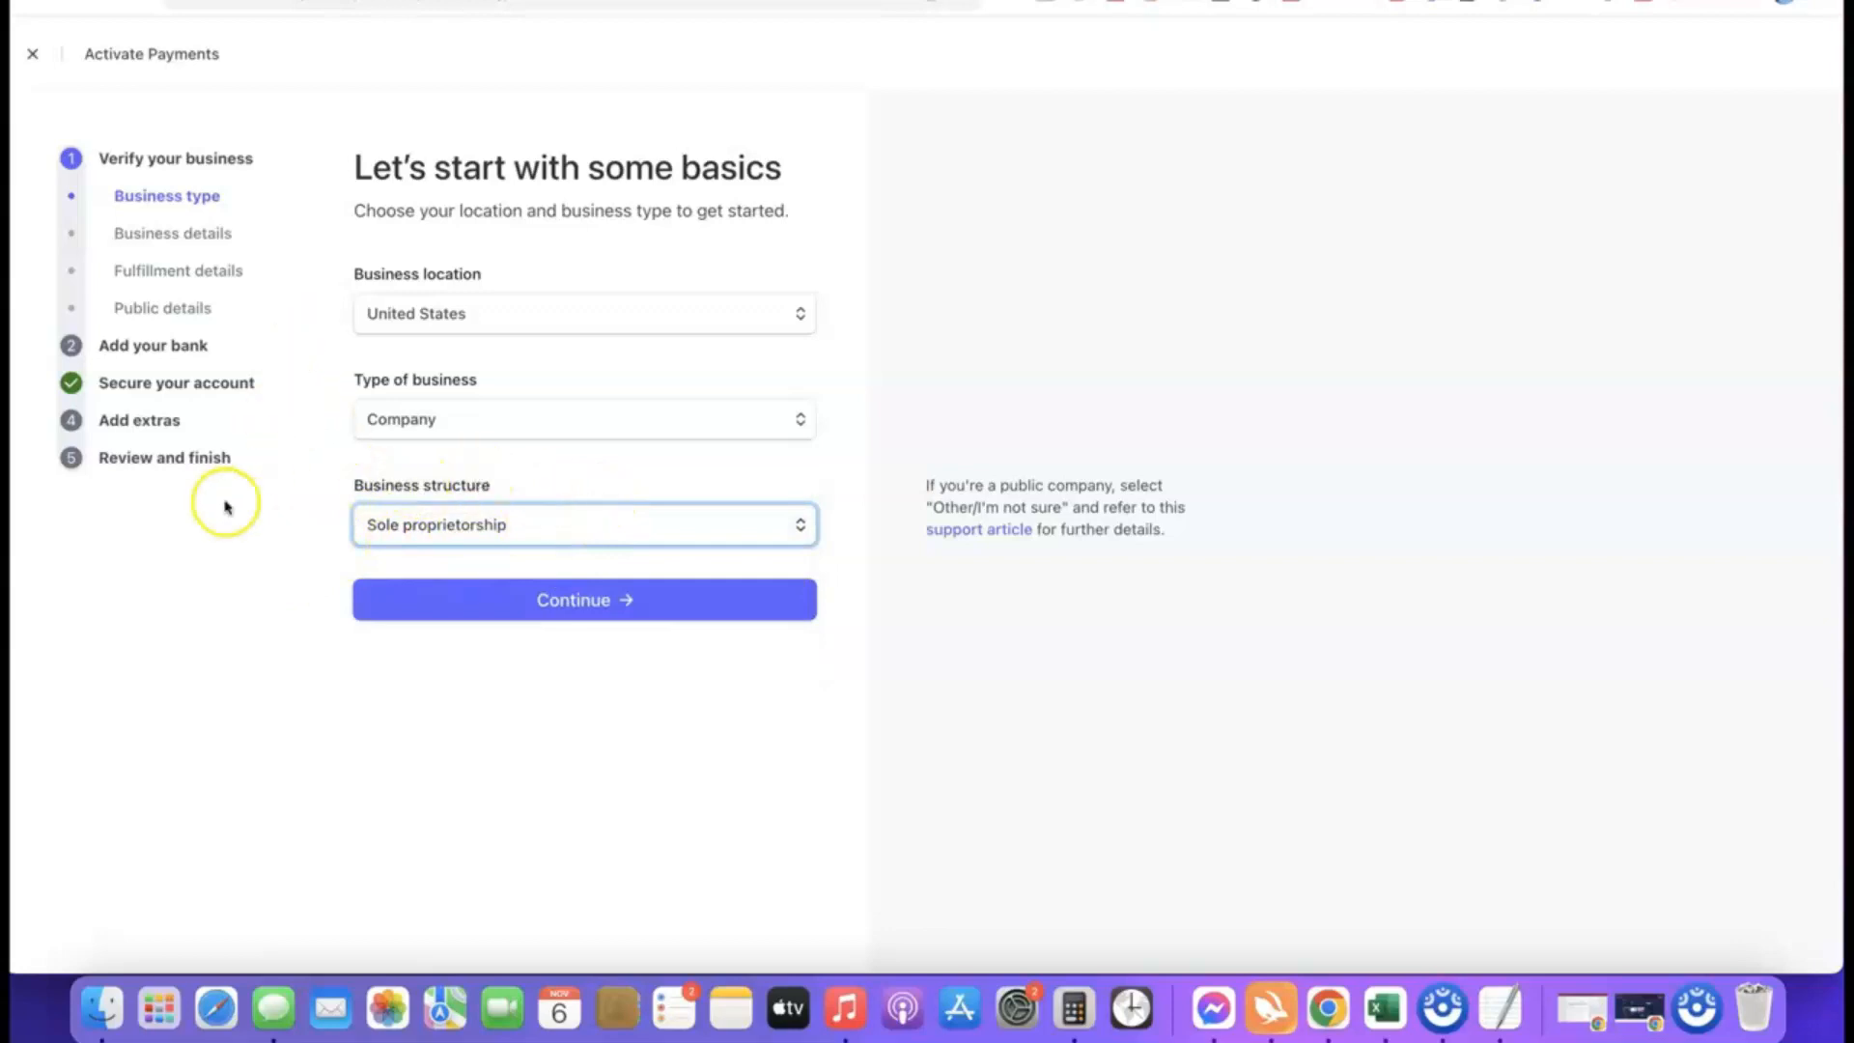
pyautogui.click(580, 600)
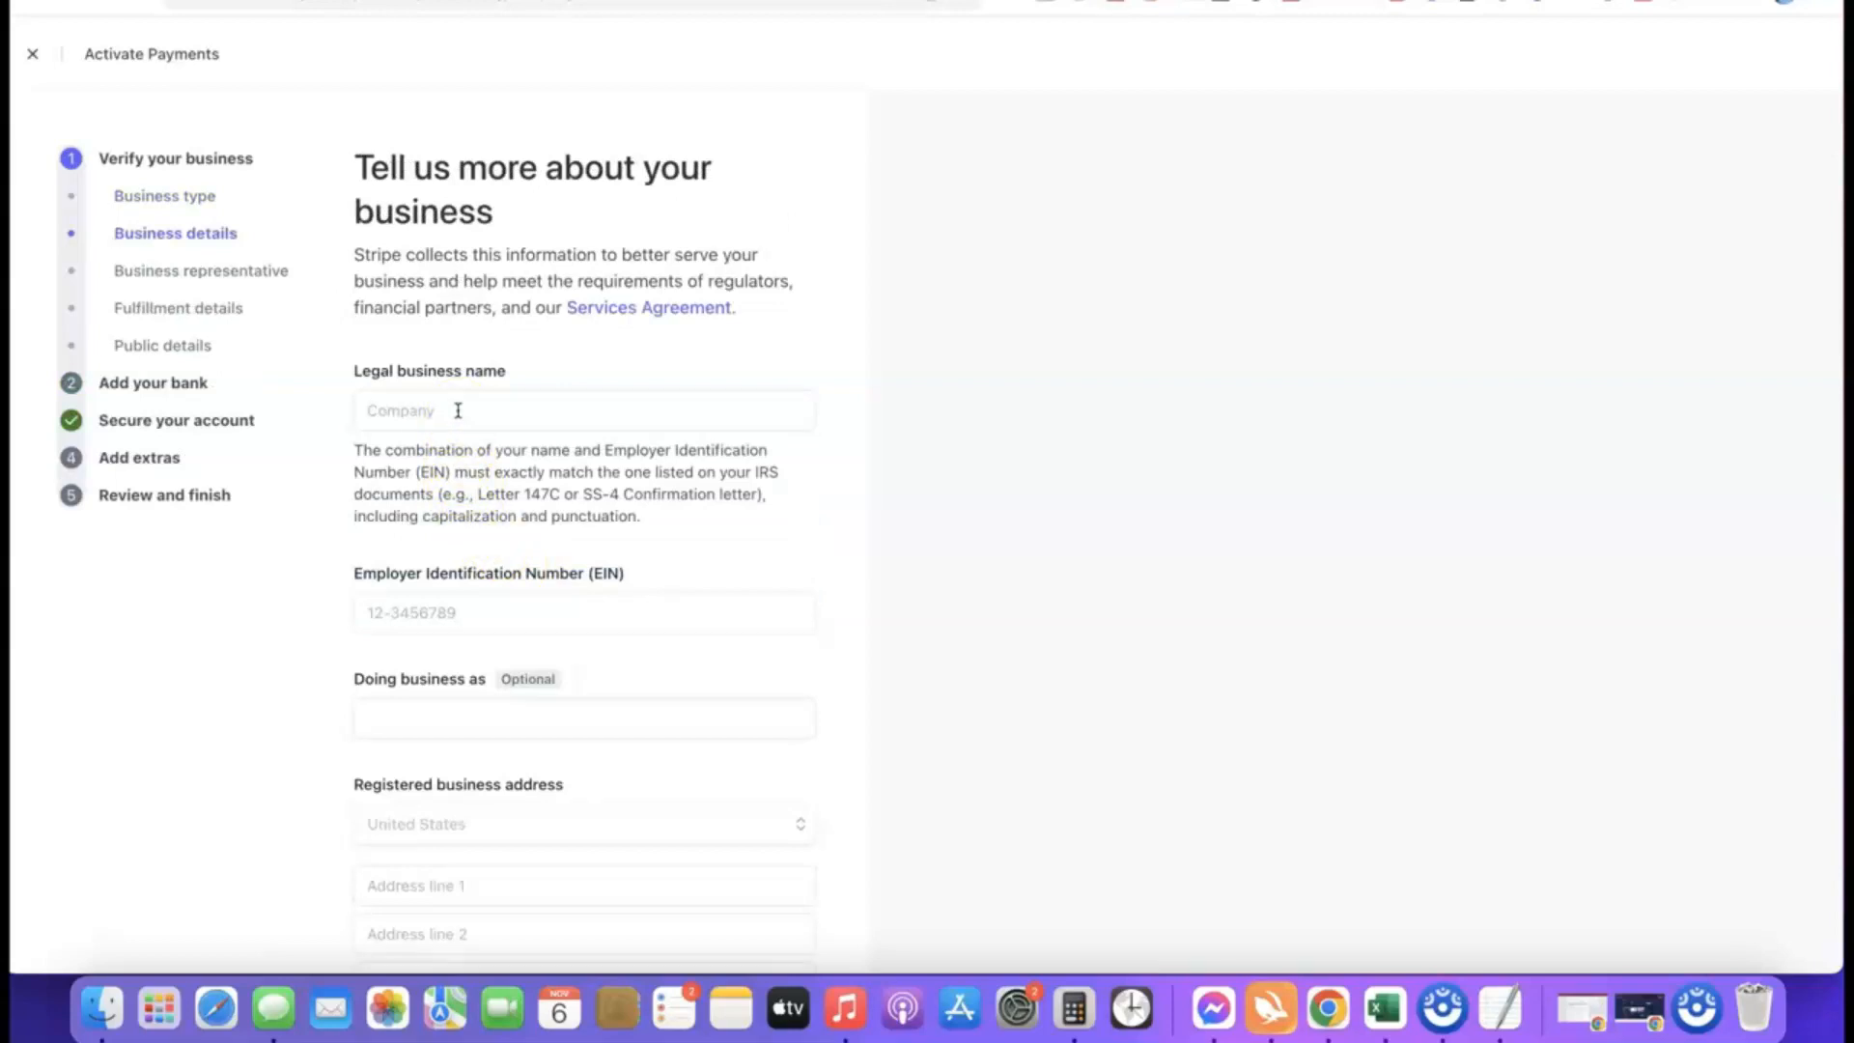
# Step: Enter Torch Enterprise LLC as the legal business name and fill in the company's Employer Identification Number
pyautogui.click(465, 408)
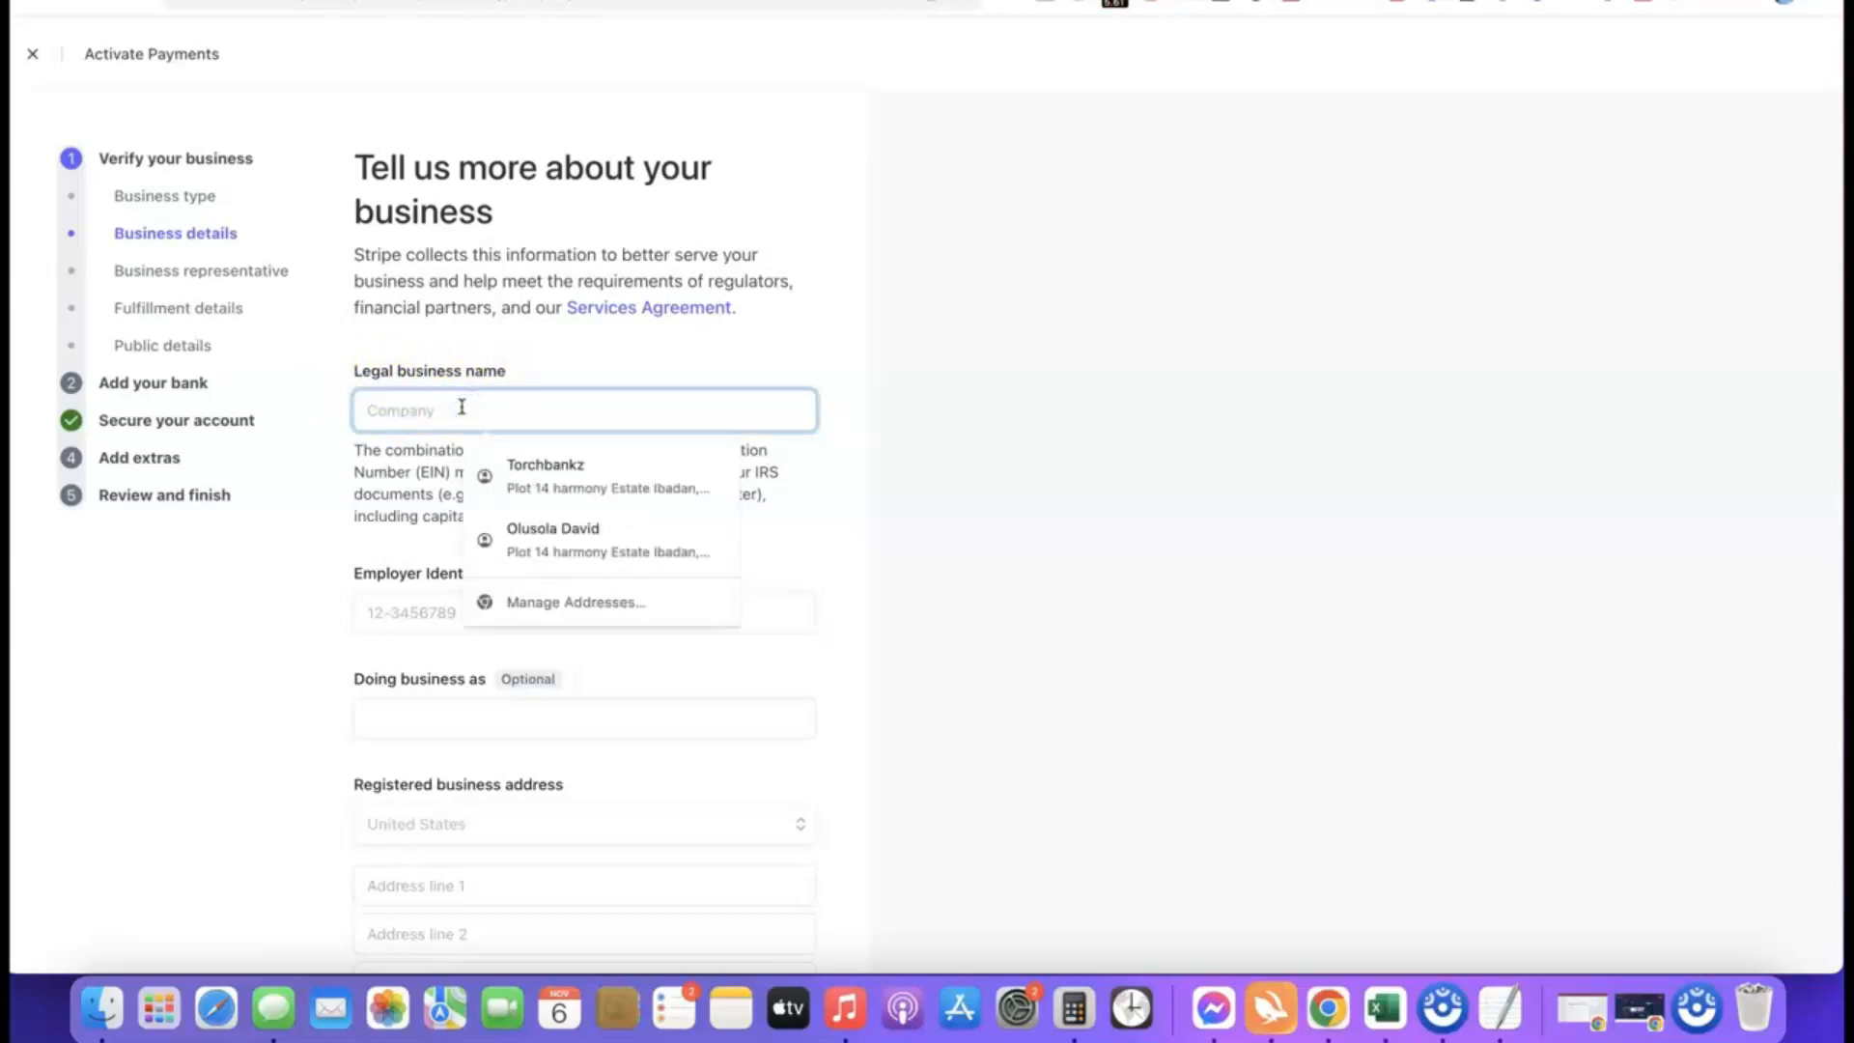
pyautogui.press('super+v')
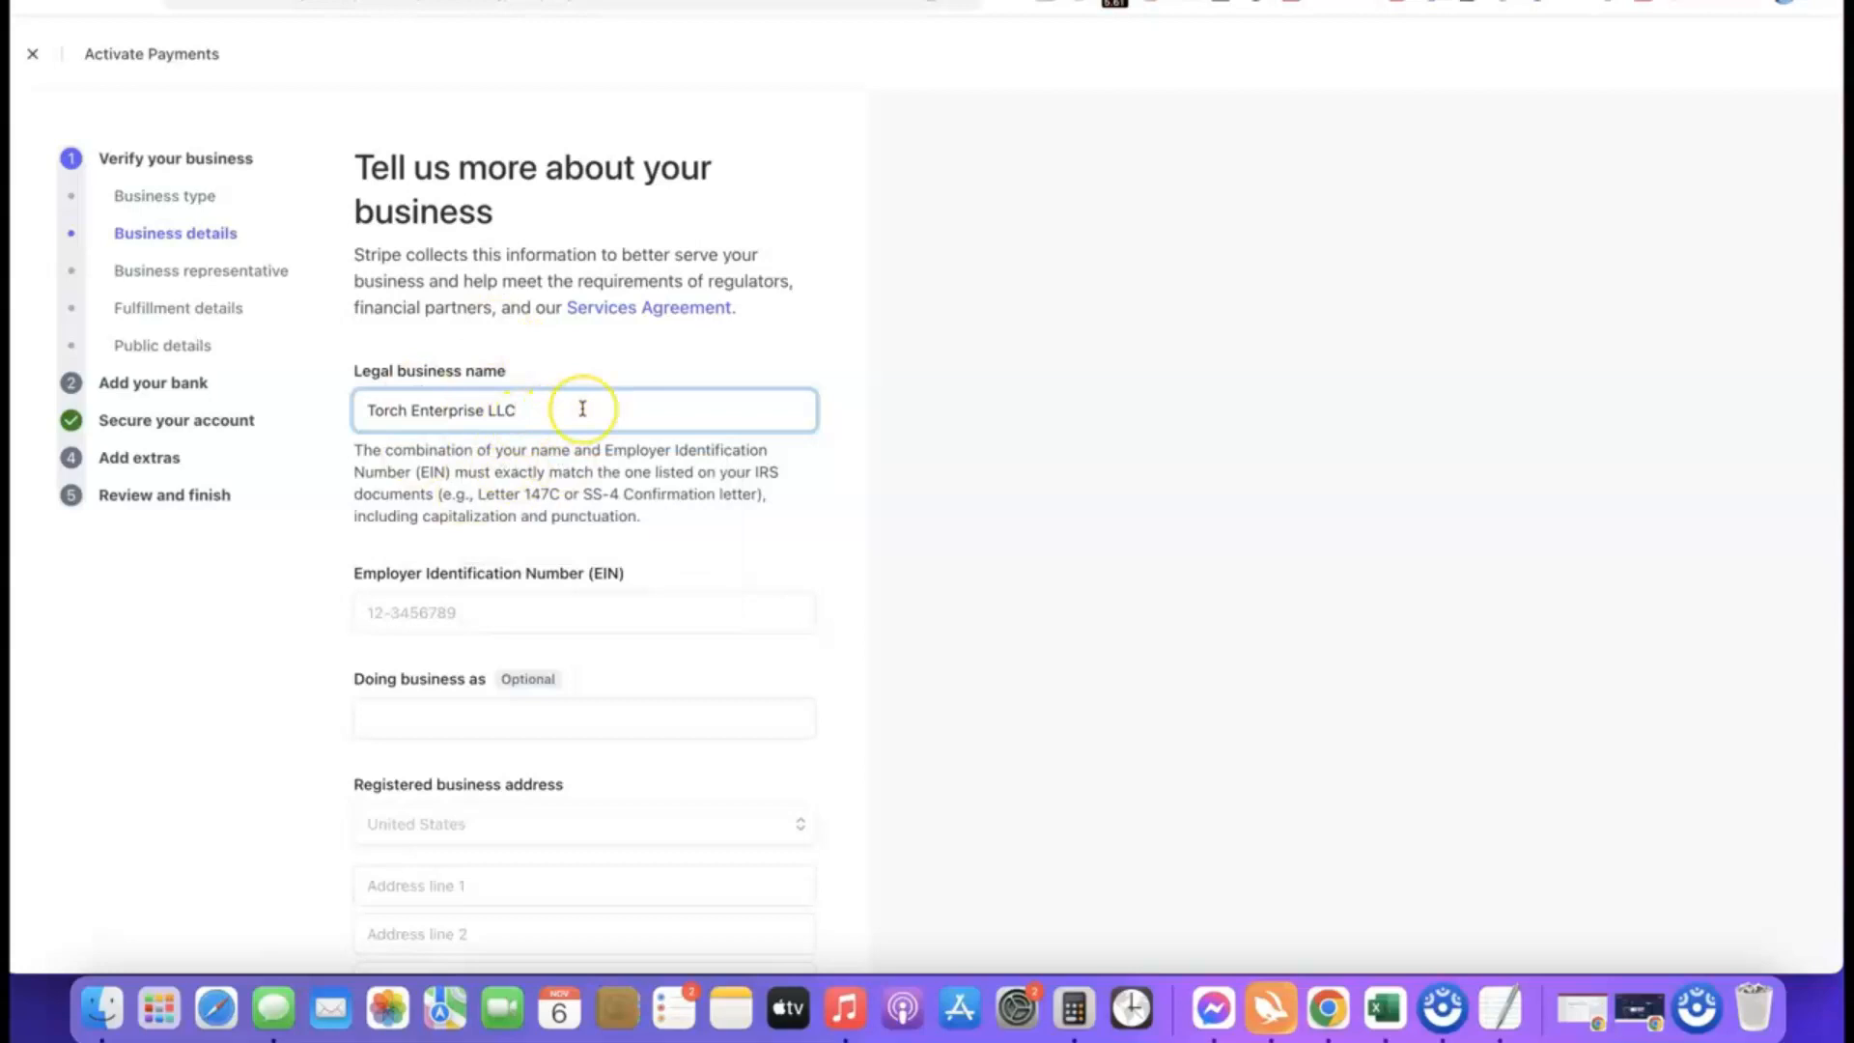
pyautogui.scroll(-2, 513, 589)
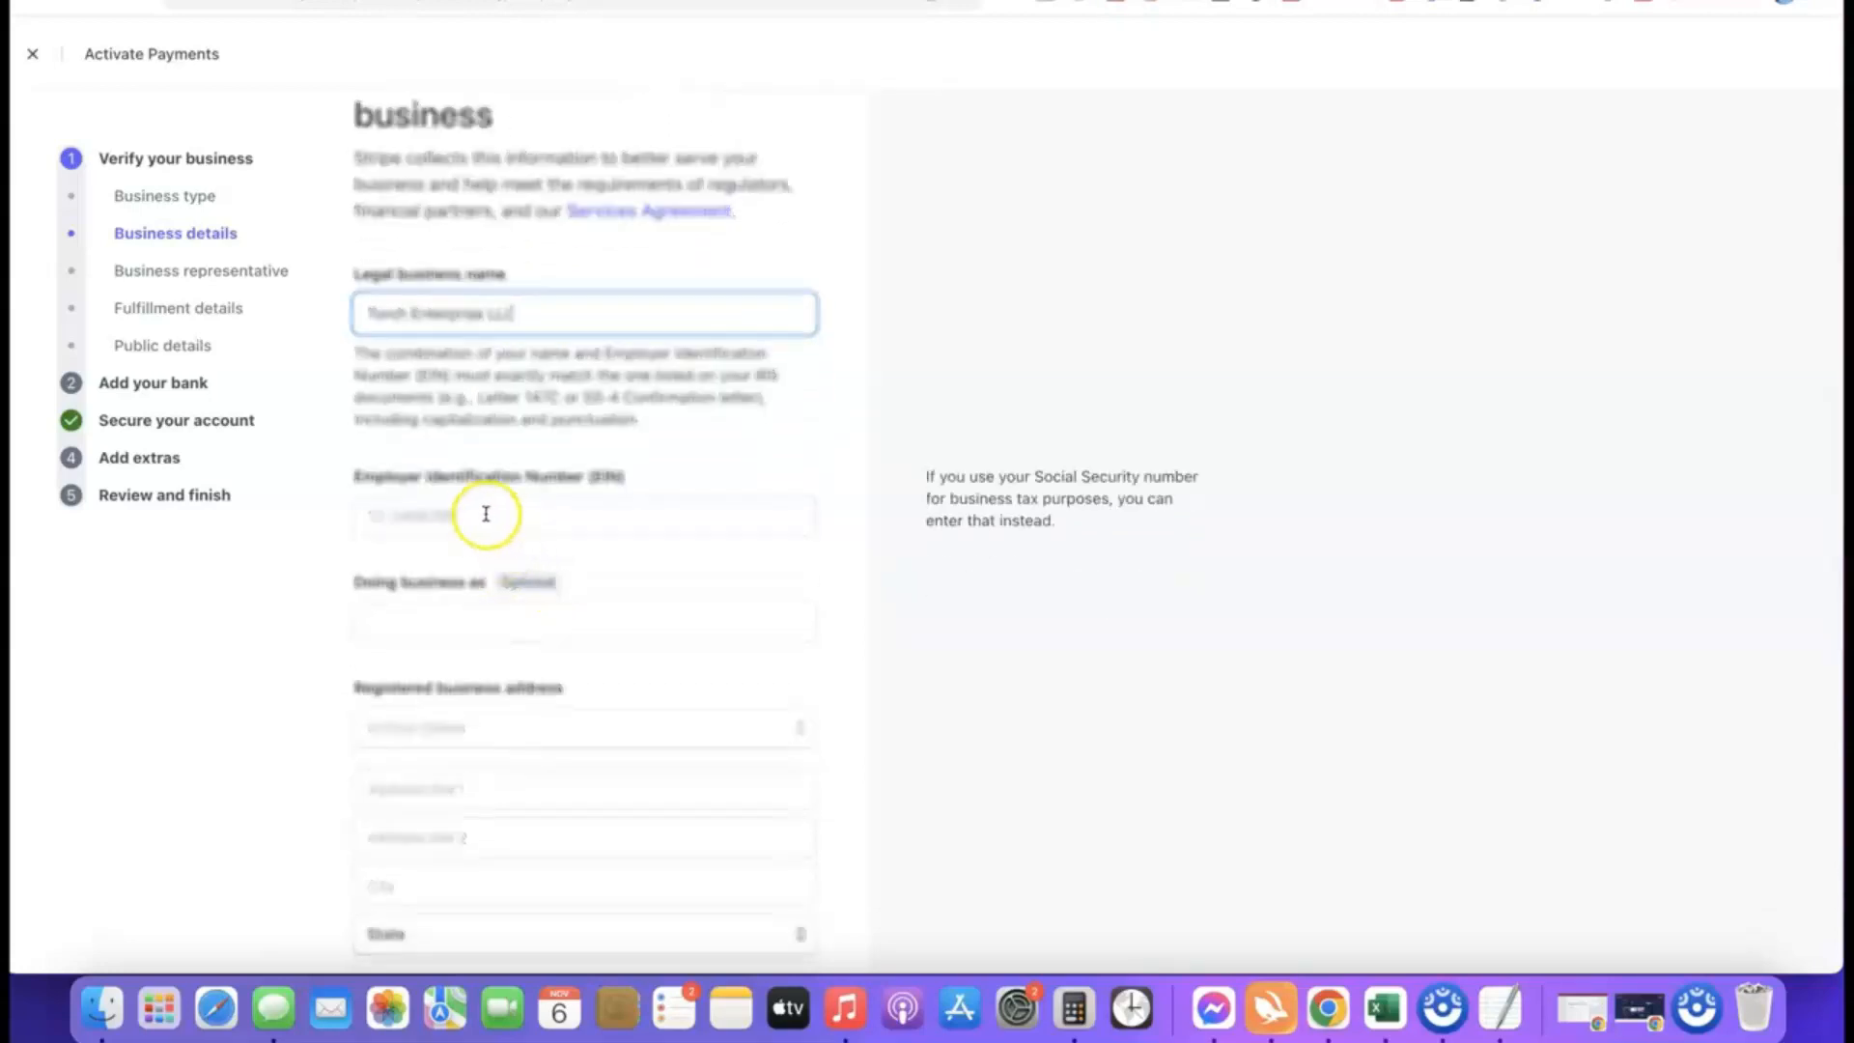
pyautogui.scroll(-1, 476, 505)
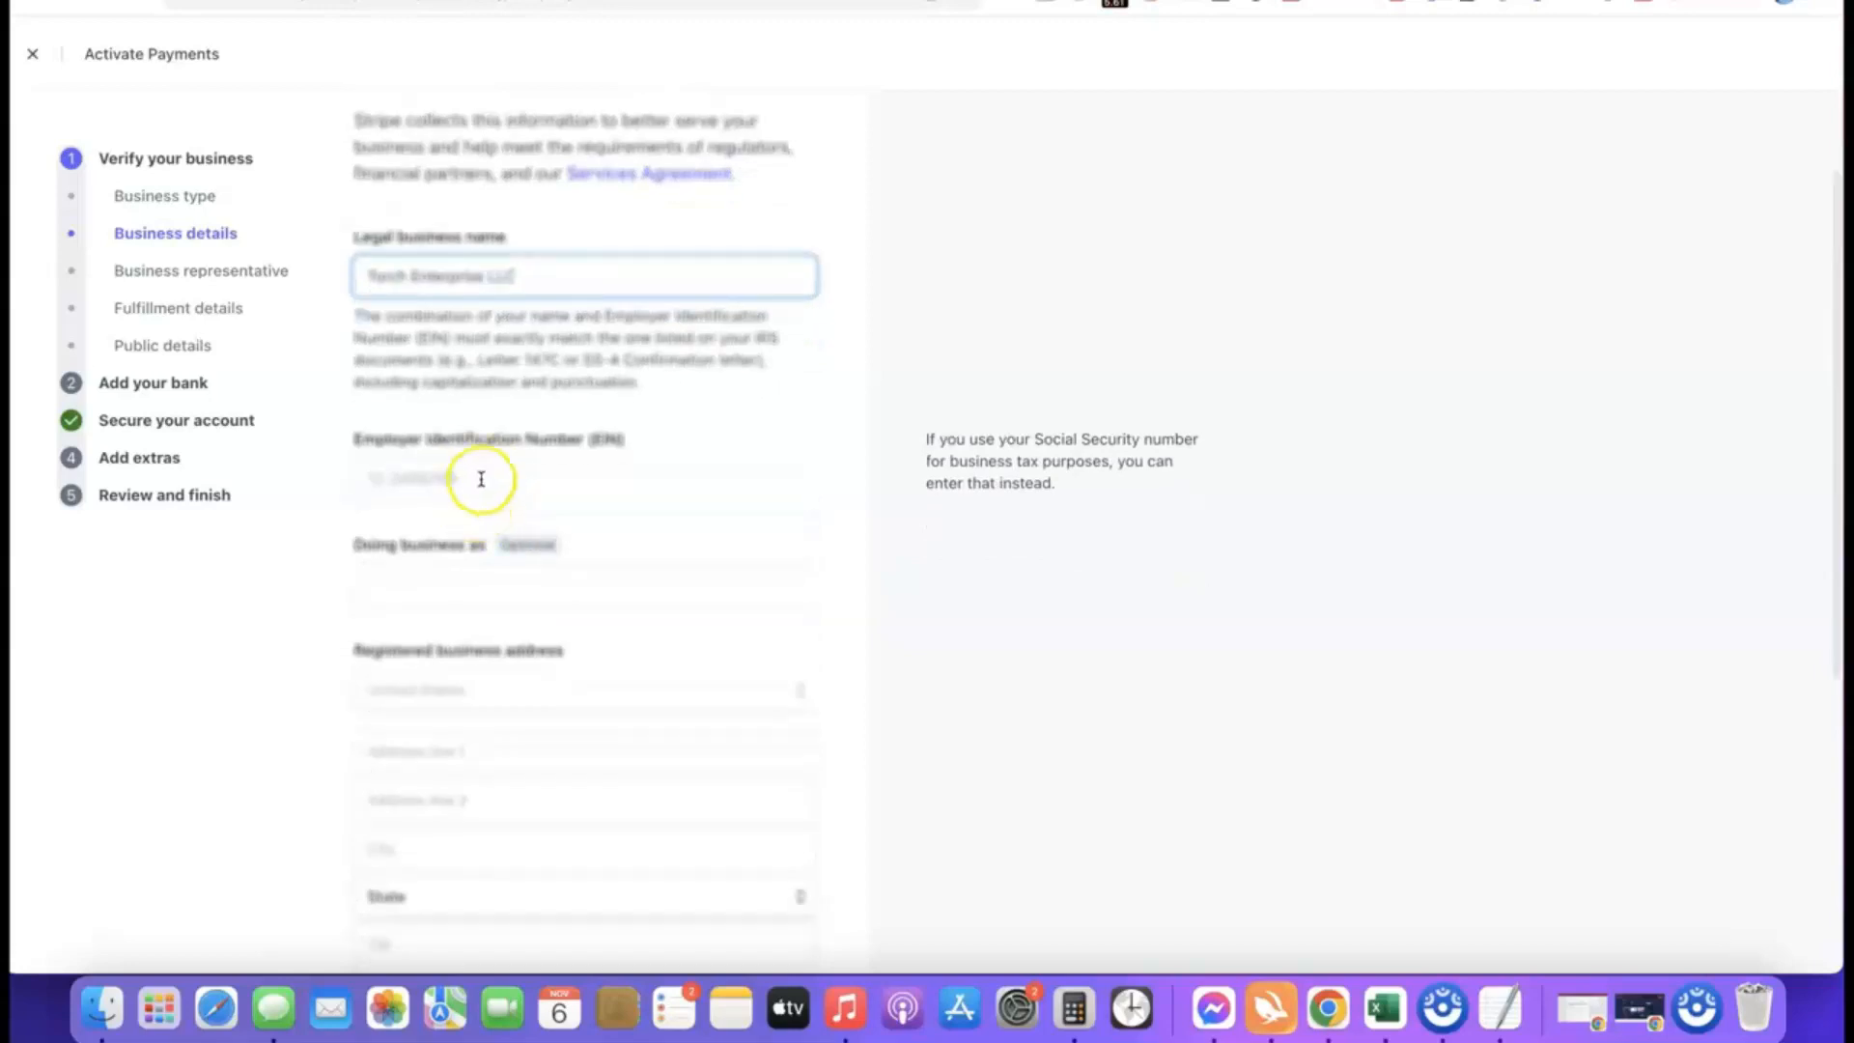
pyautogui.click(480, 479)
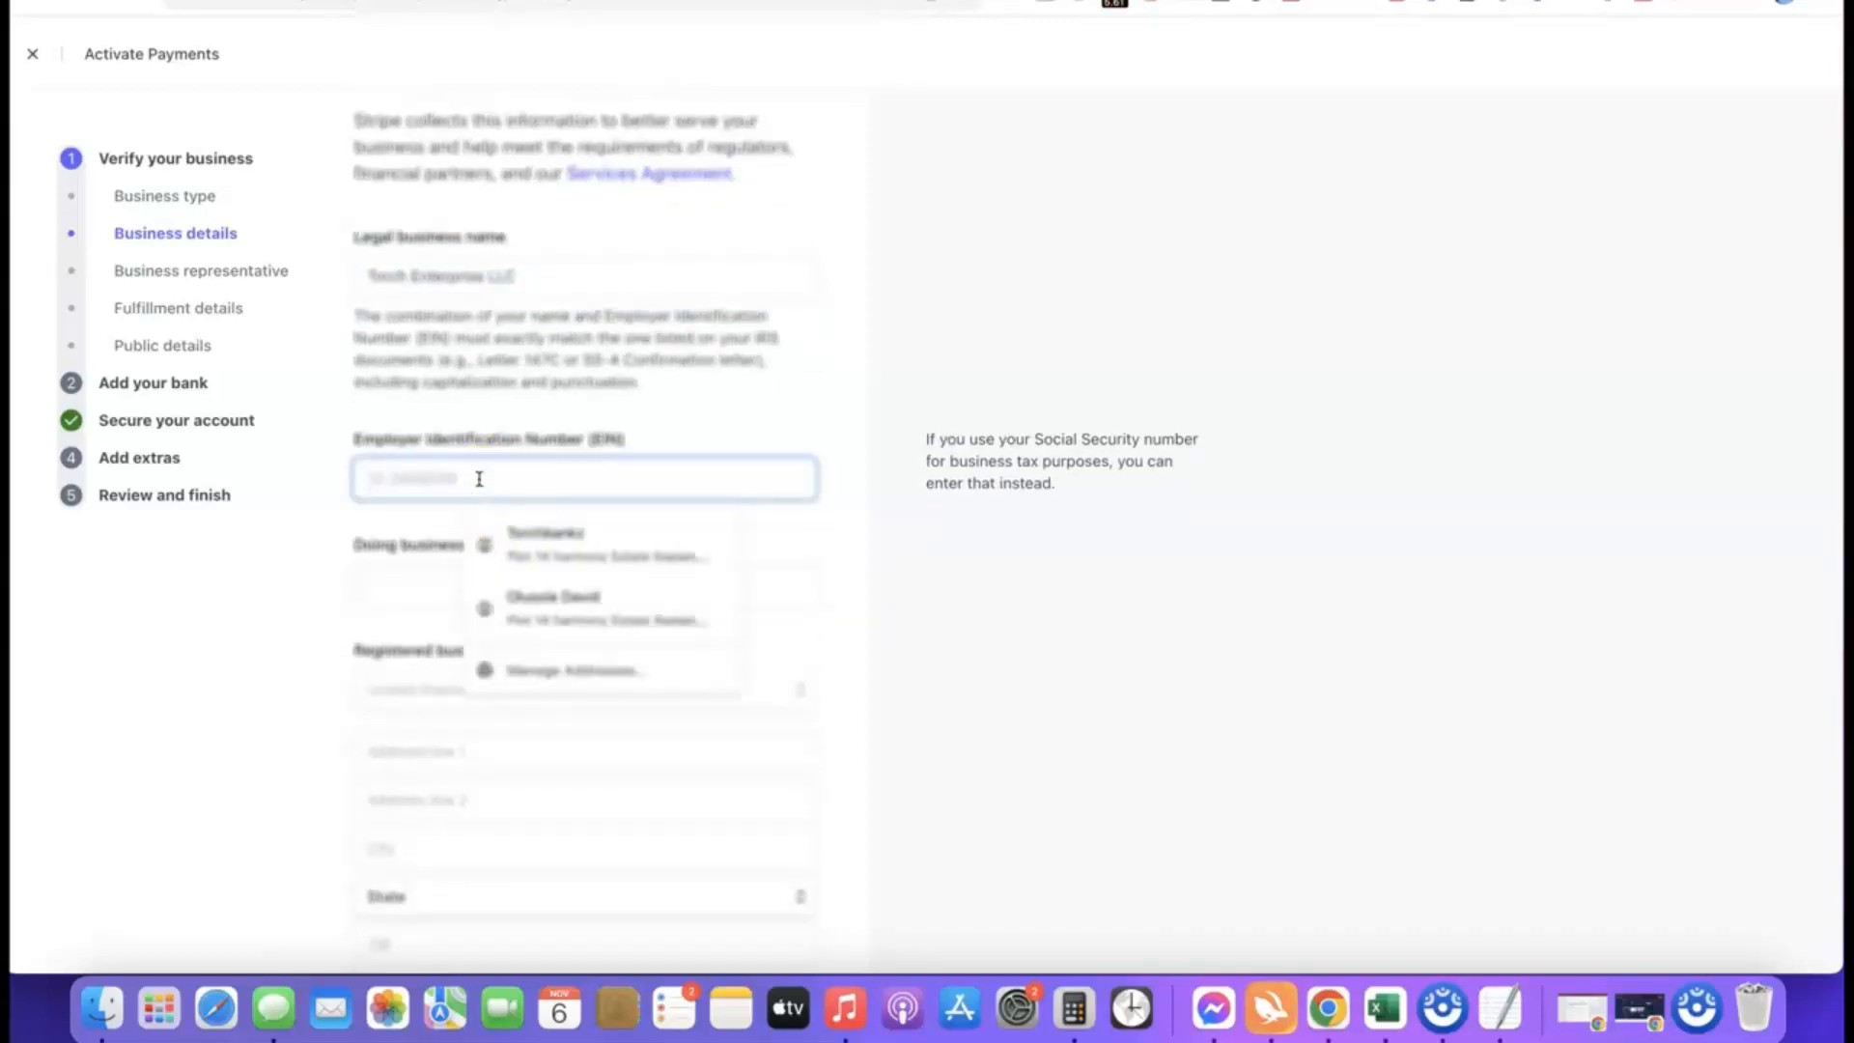
pyautogui.click(348, 518)
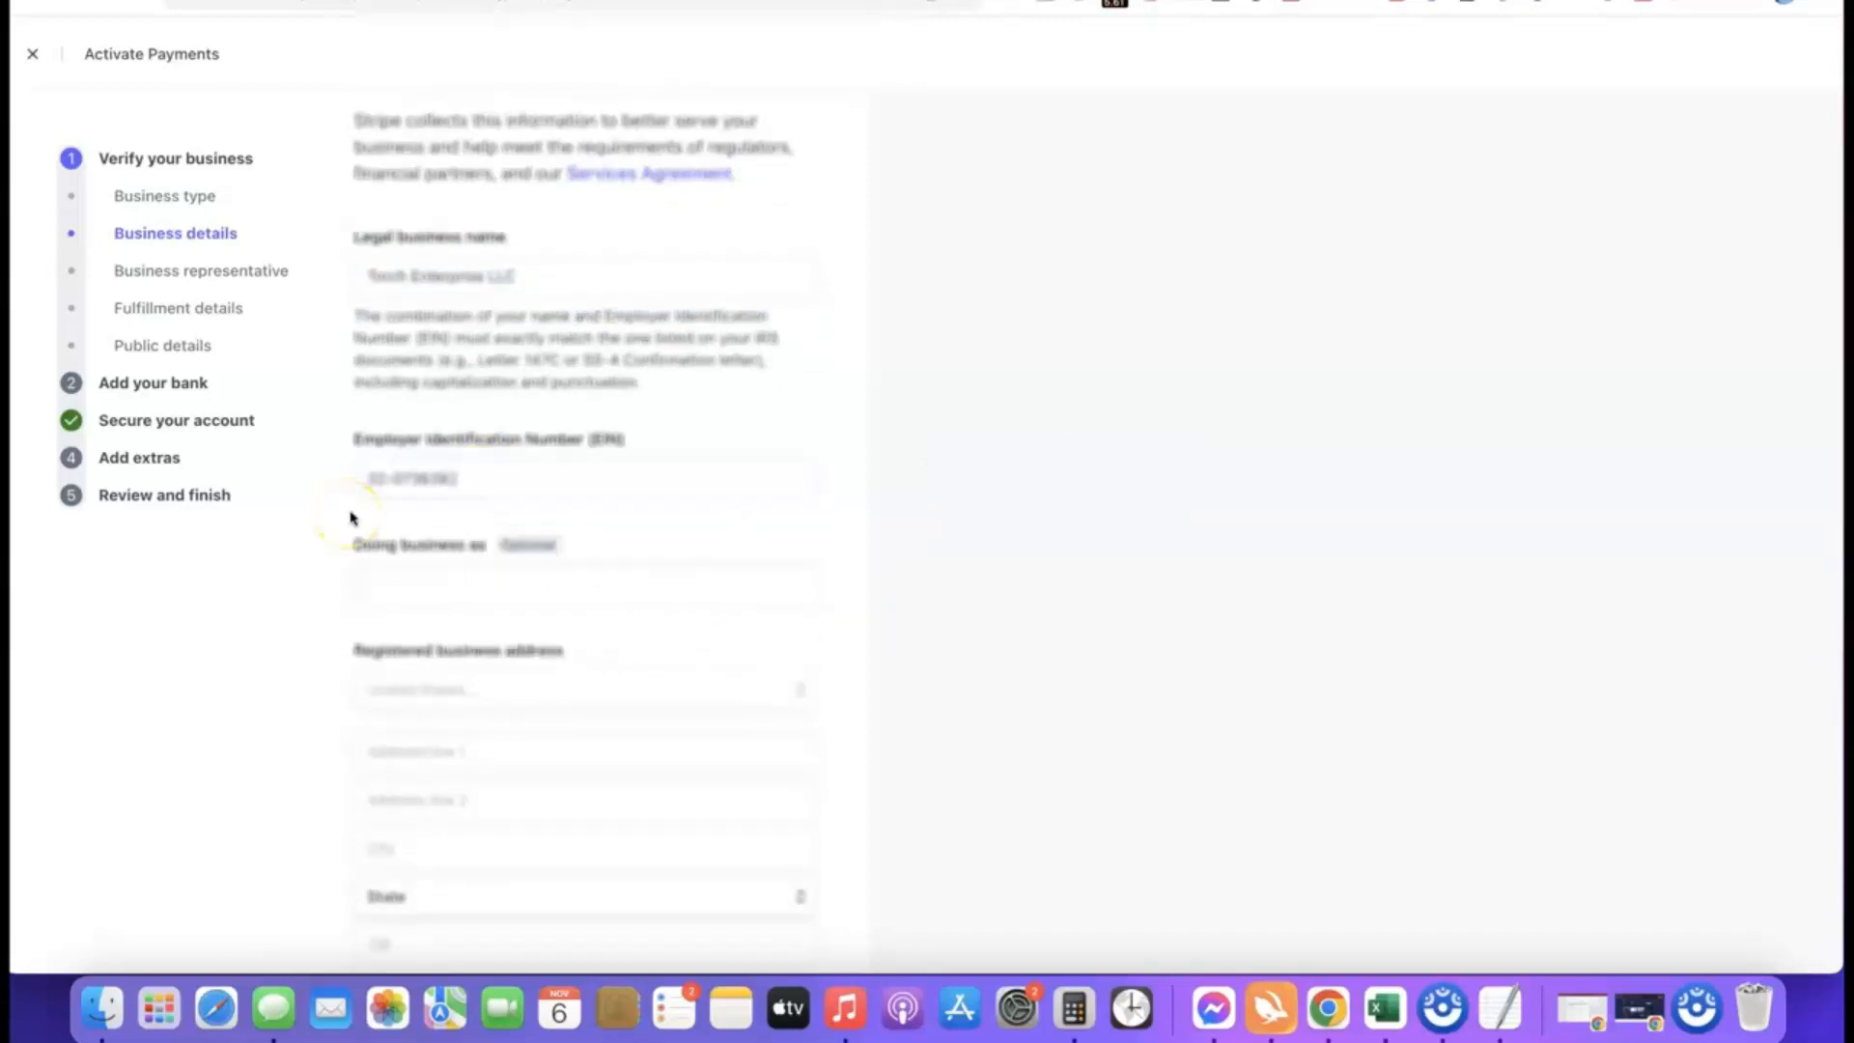
# Step: Fill in the company's registered business address and set the industry to Other digital goods
pyautogui.scroll(-3, 476, 505)
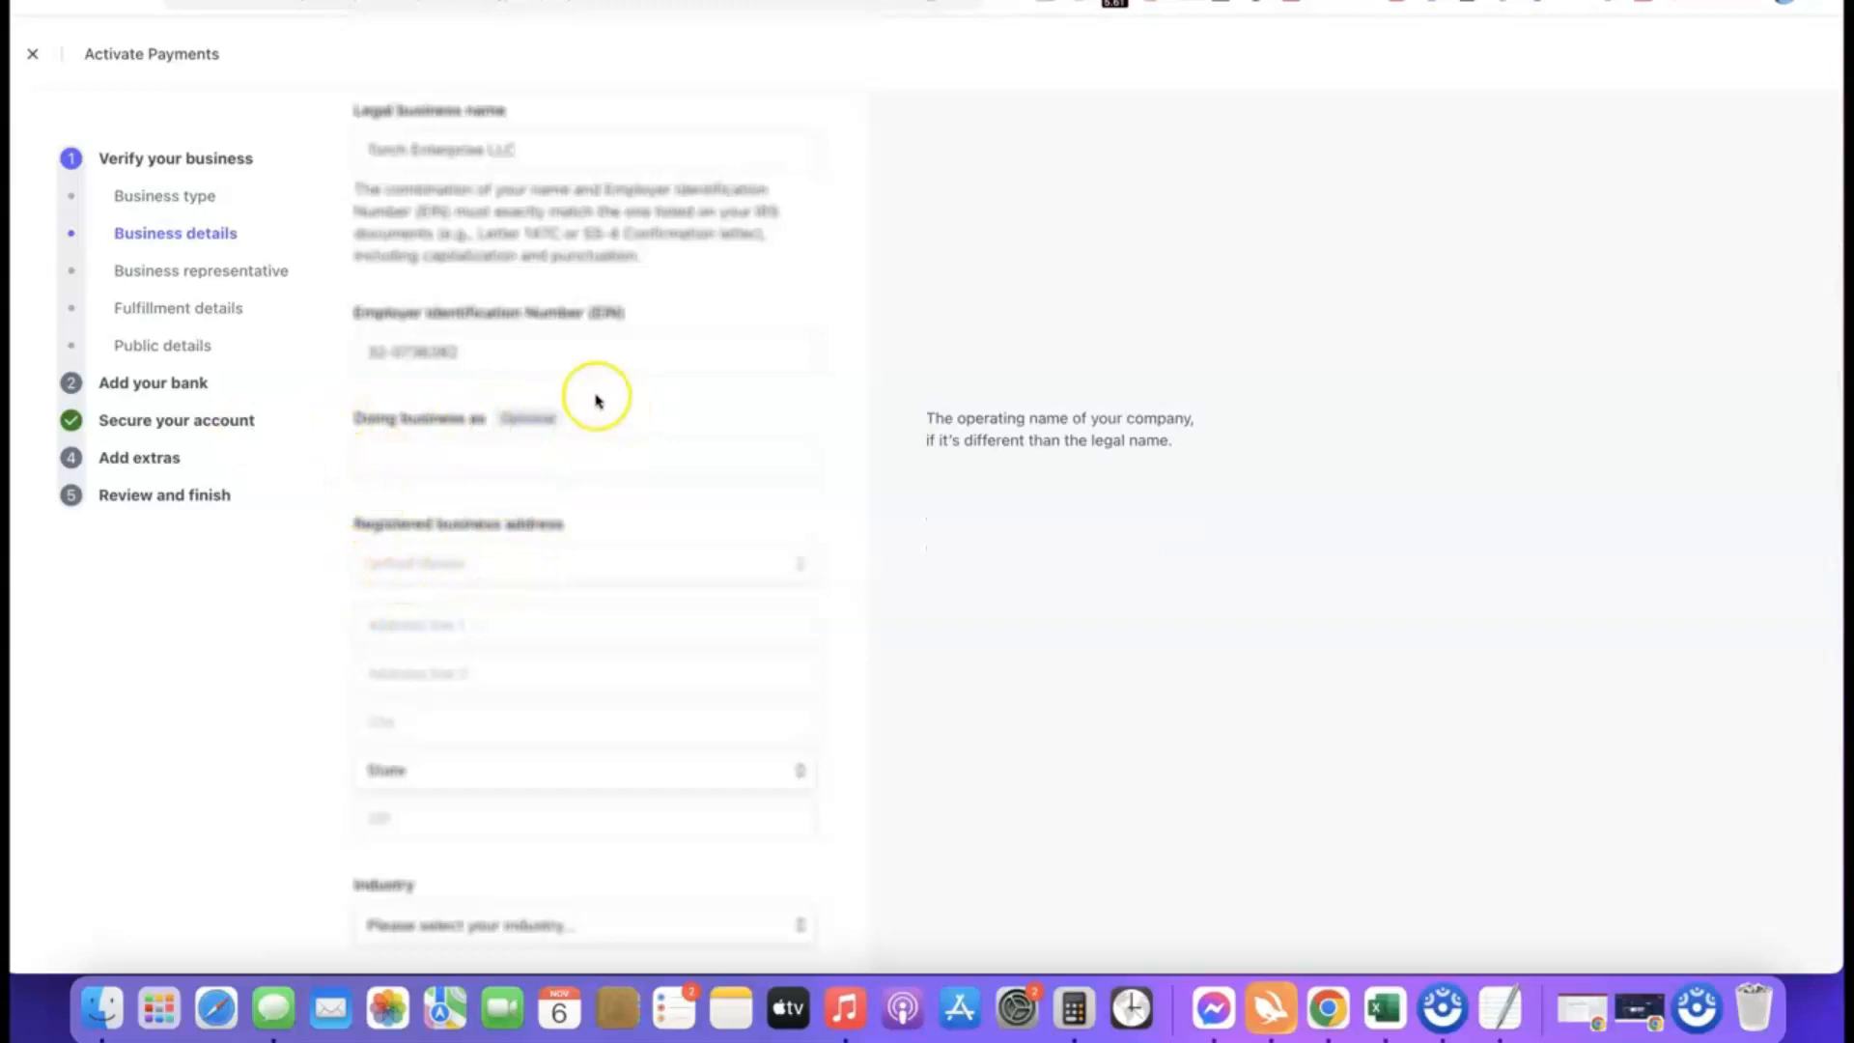
pyautogui.scroll(-1, 579, 381)
pyautogui.scroll(-2, 550, 411)
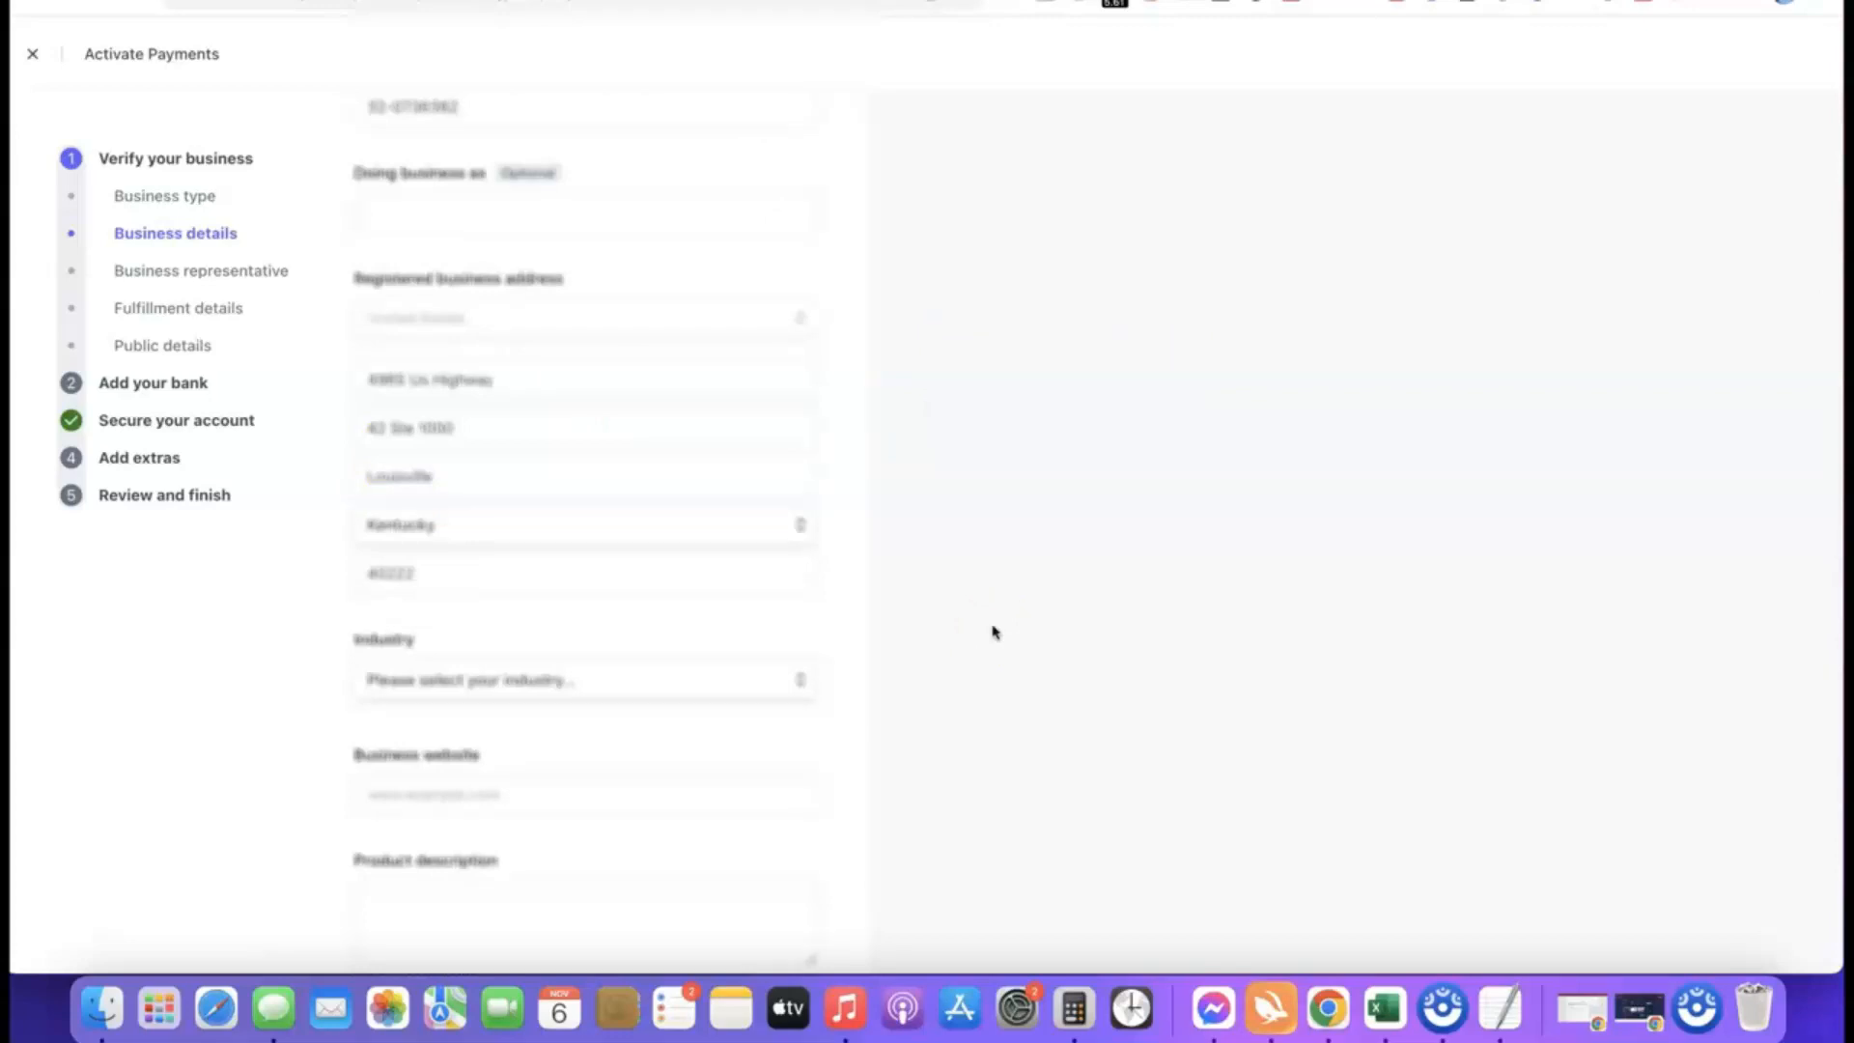
pyautogui.scroll(-3, 869, 546)
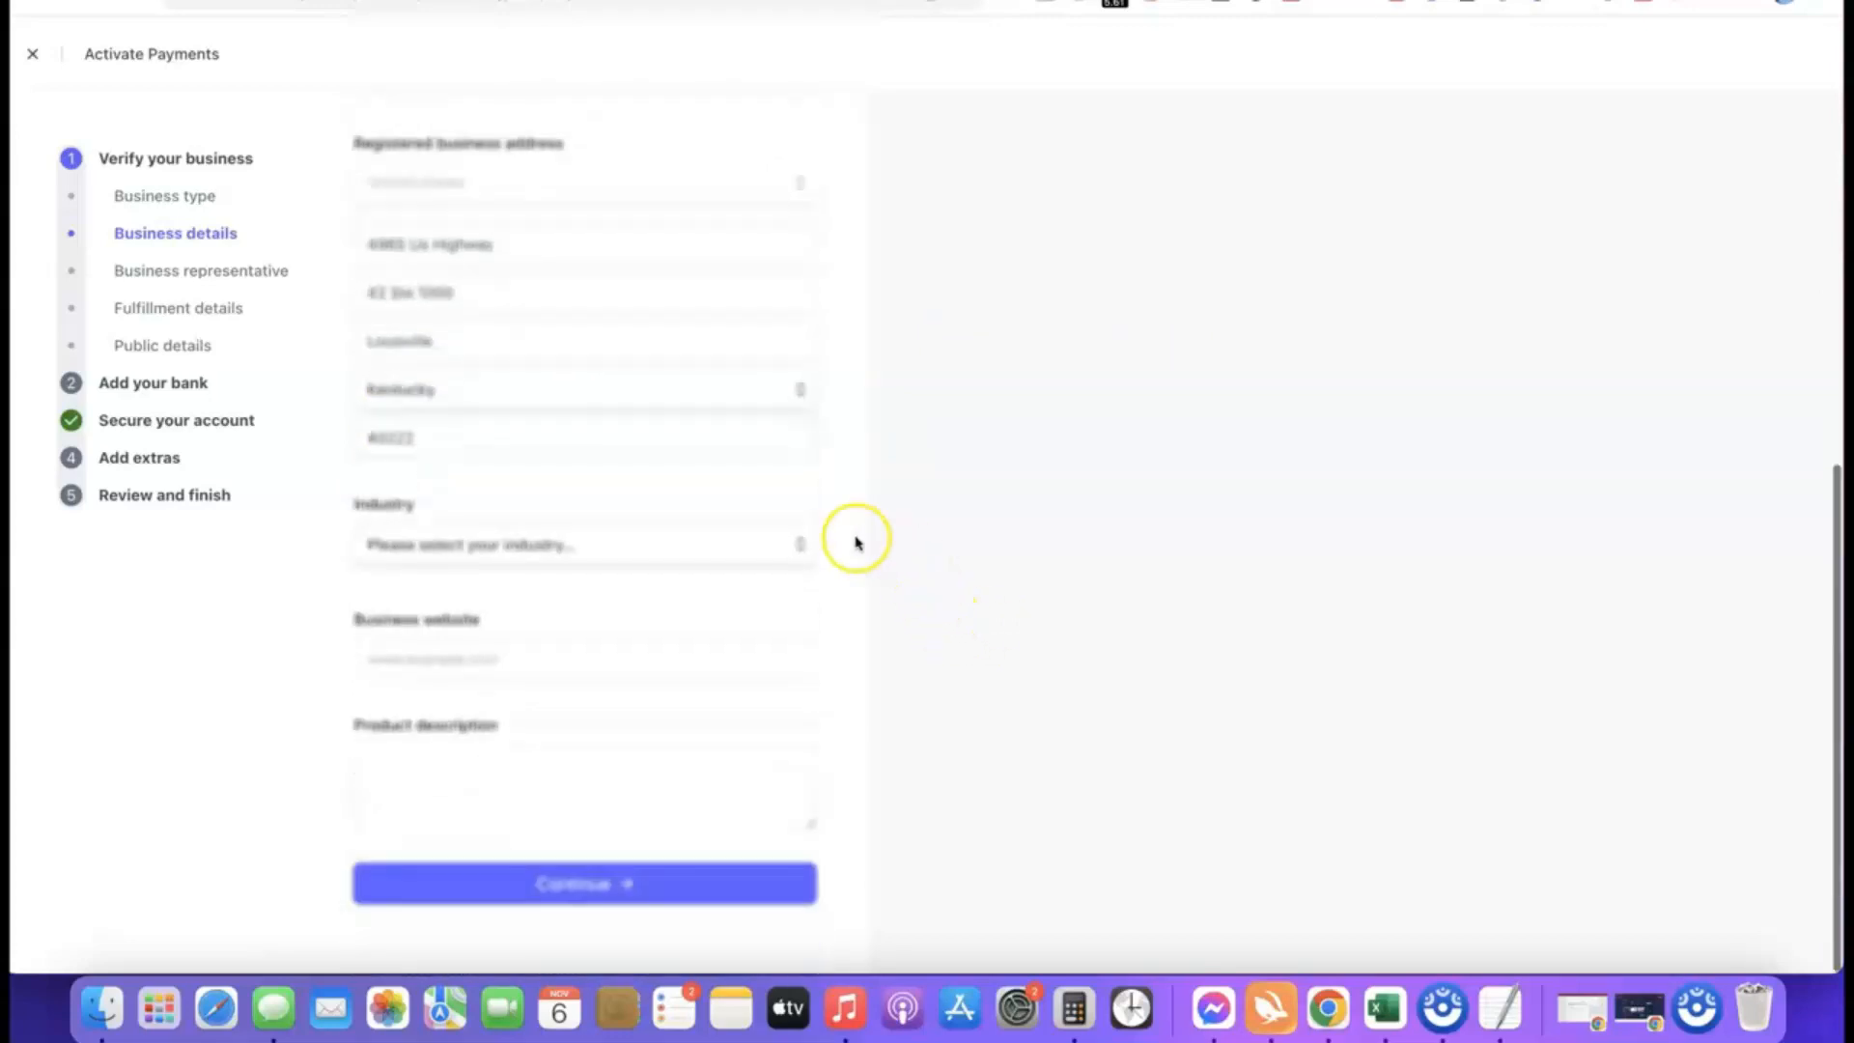
pyautogui.moveTo(534, 551)
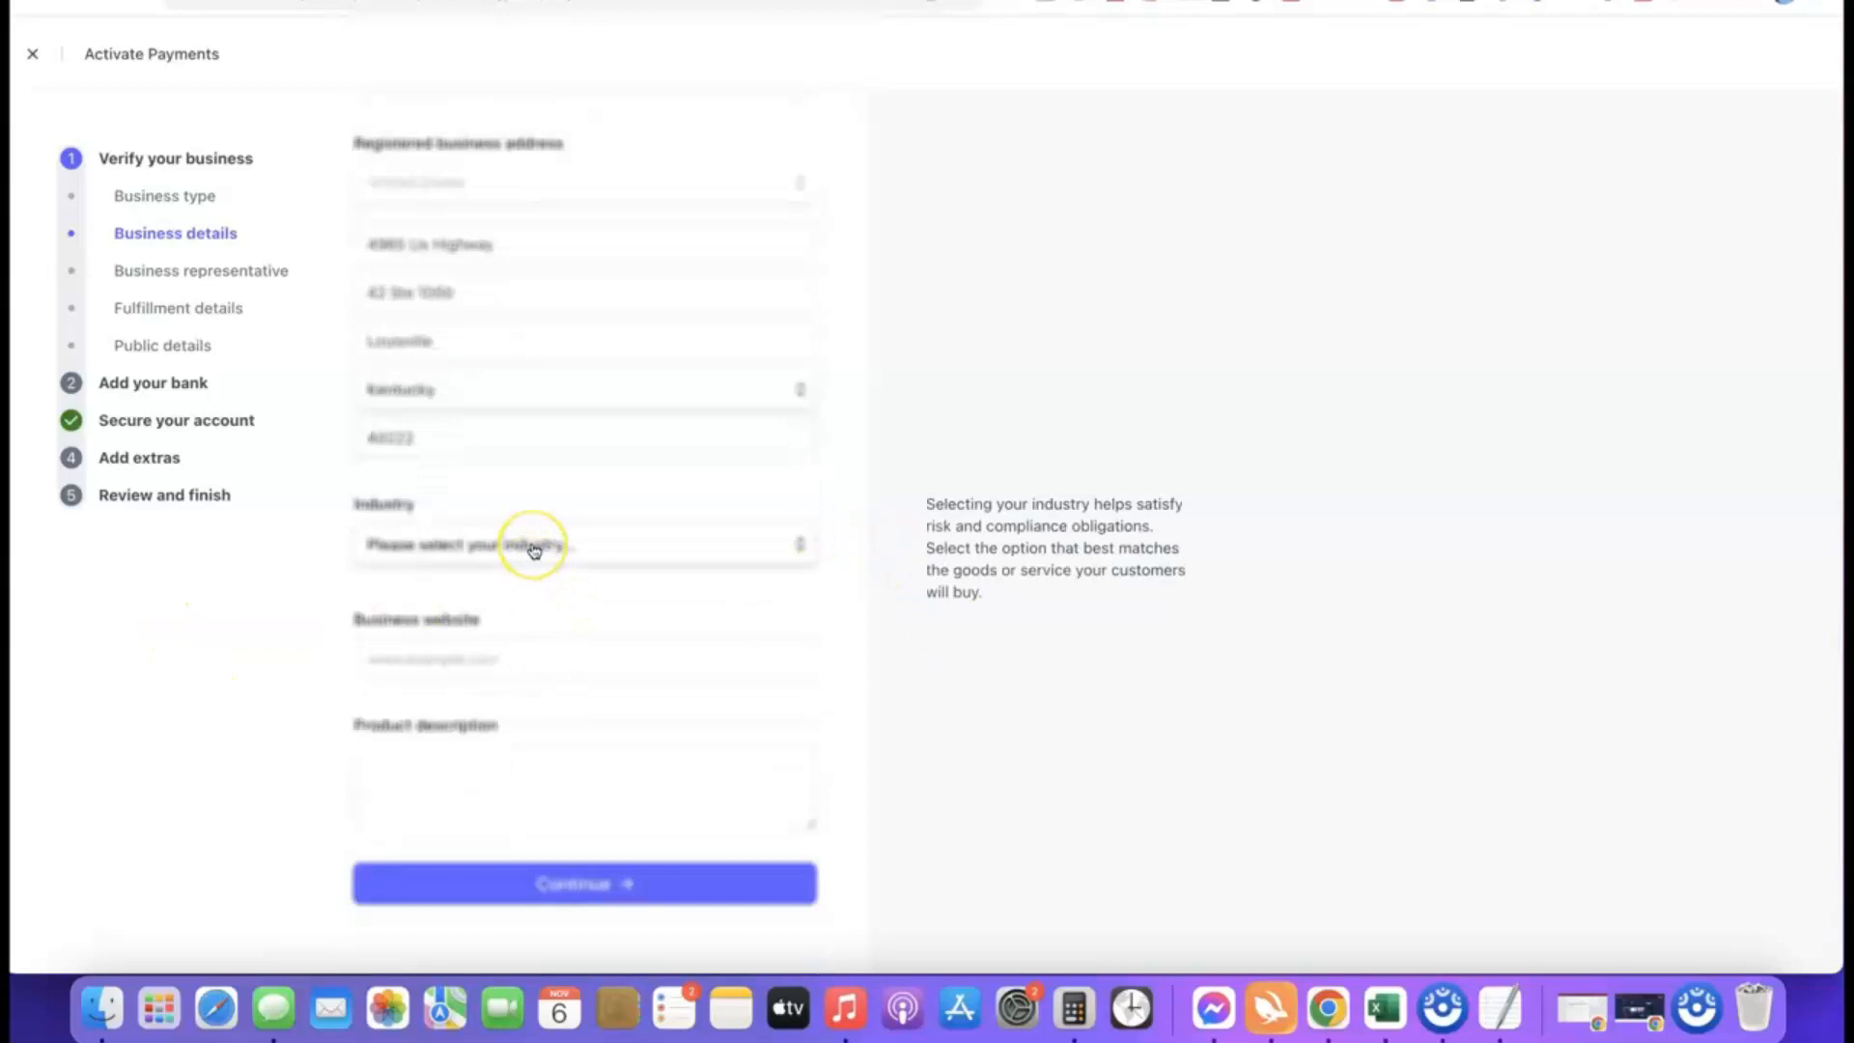
pyautogui.click(534, 548)
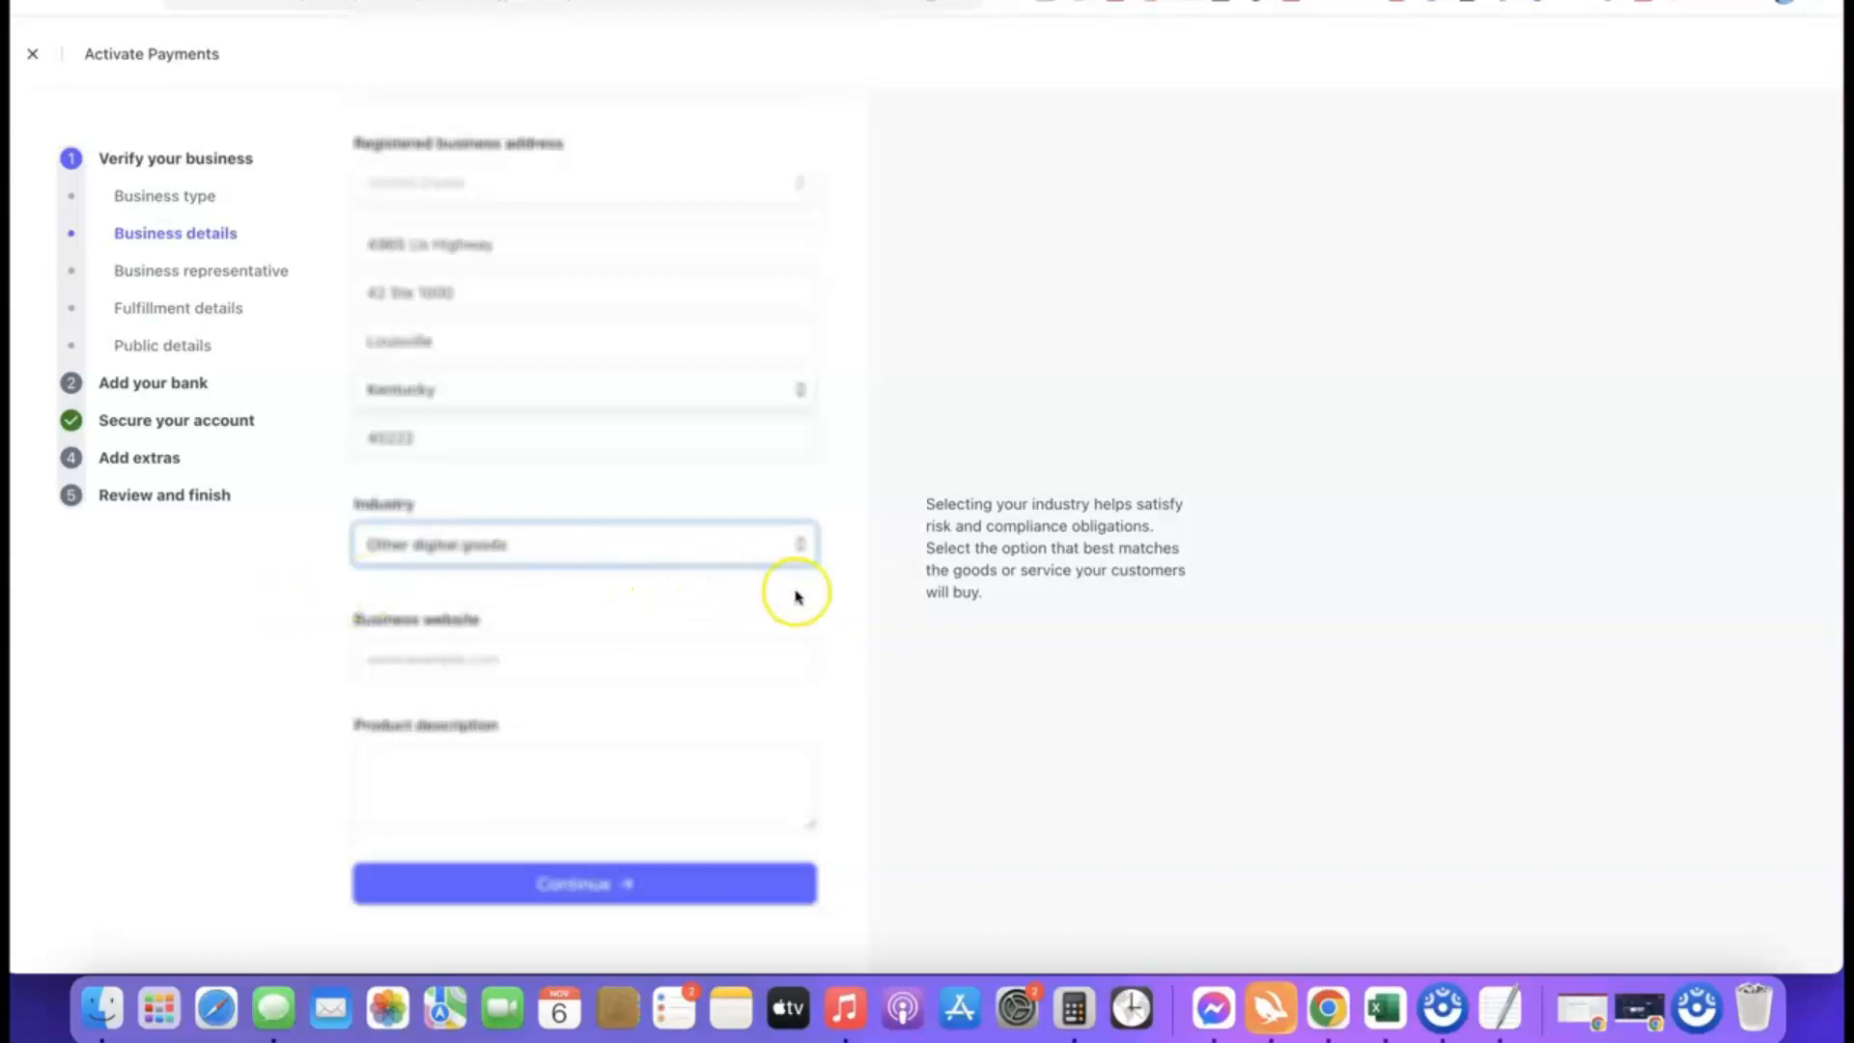
pyautogui.click(799, 591)
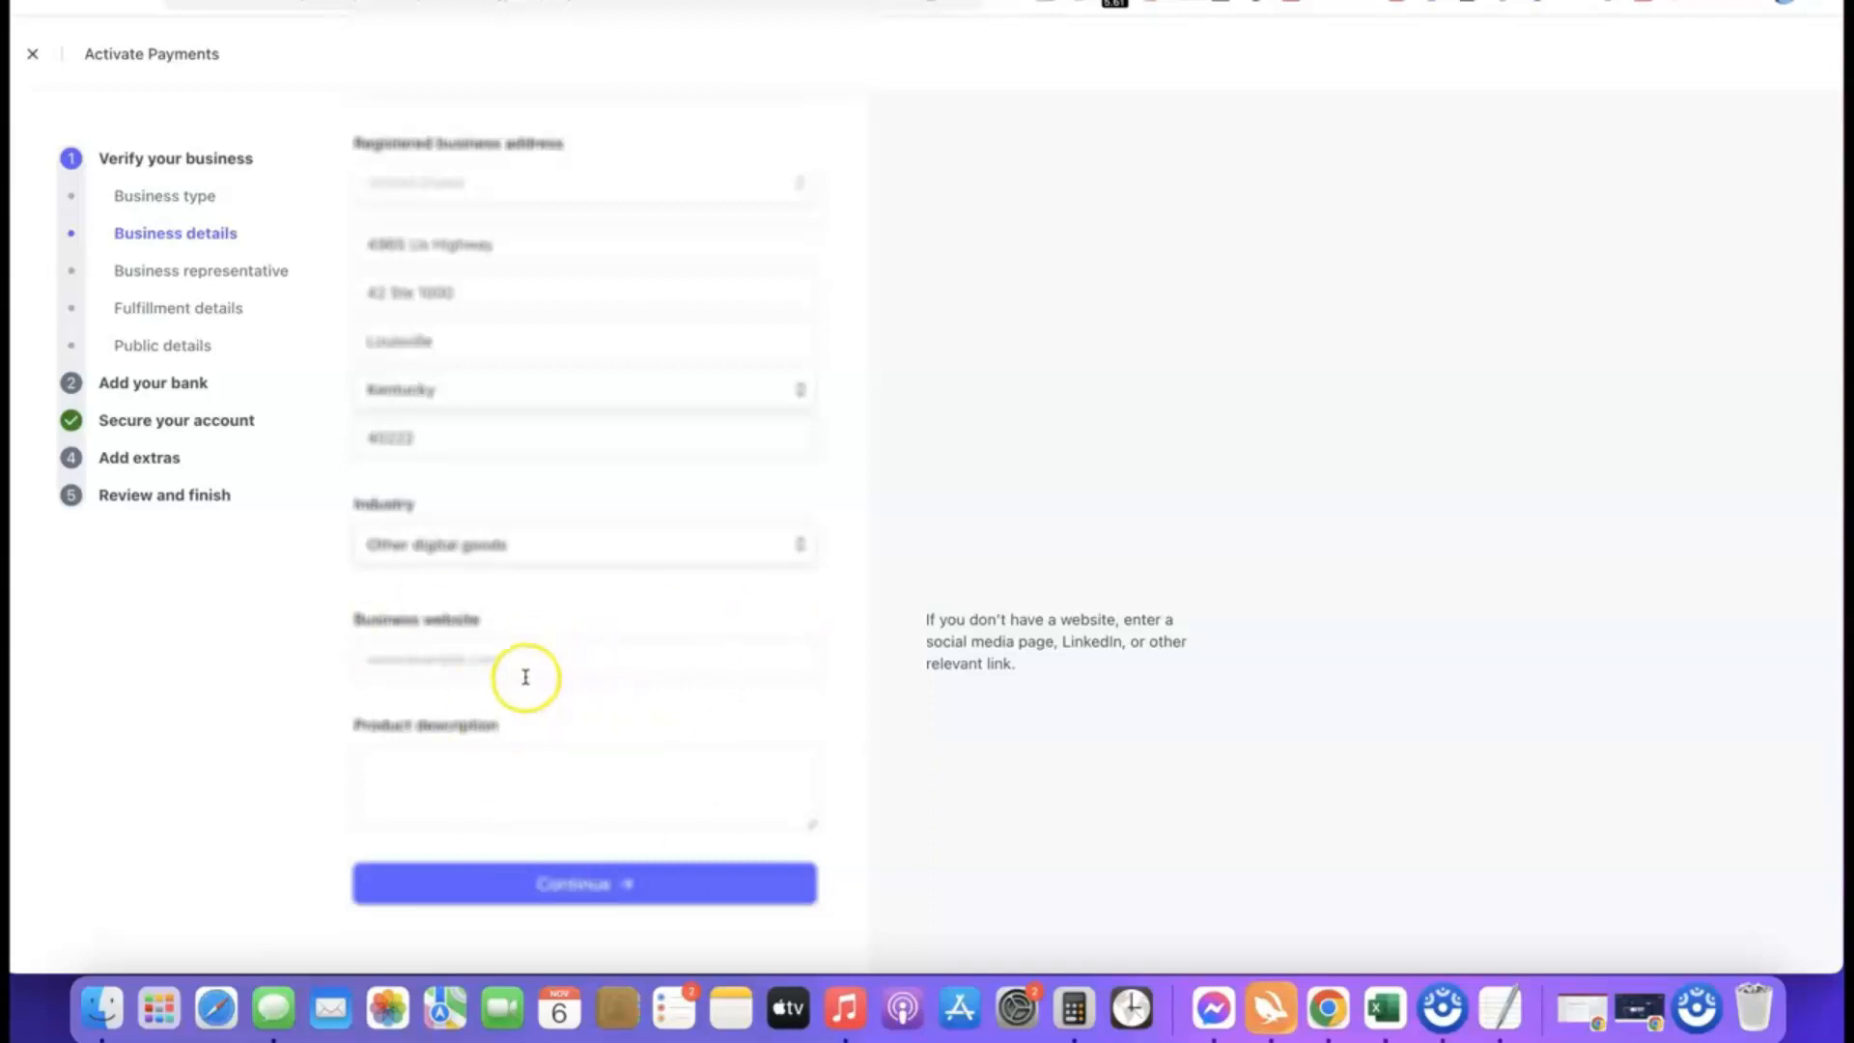
# Step: Enter affiliatebloggingblueprint.com as the business website, describe the product as digital course training sold to site visitors, and submit the business details
pyautogui.click(561, 663)
pyautogui.write('https://affiliatebloggingblueprint.com/')
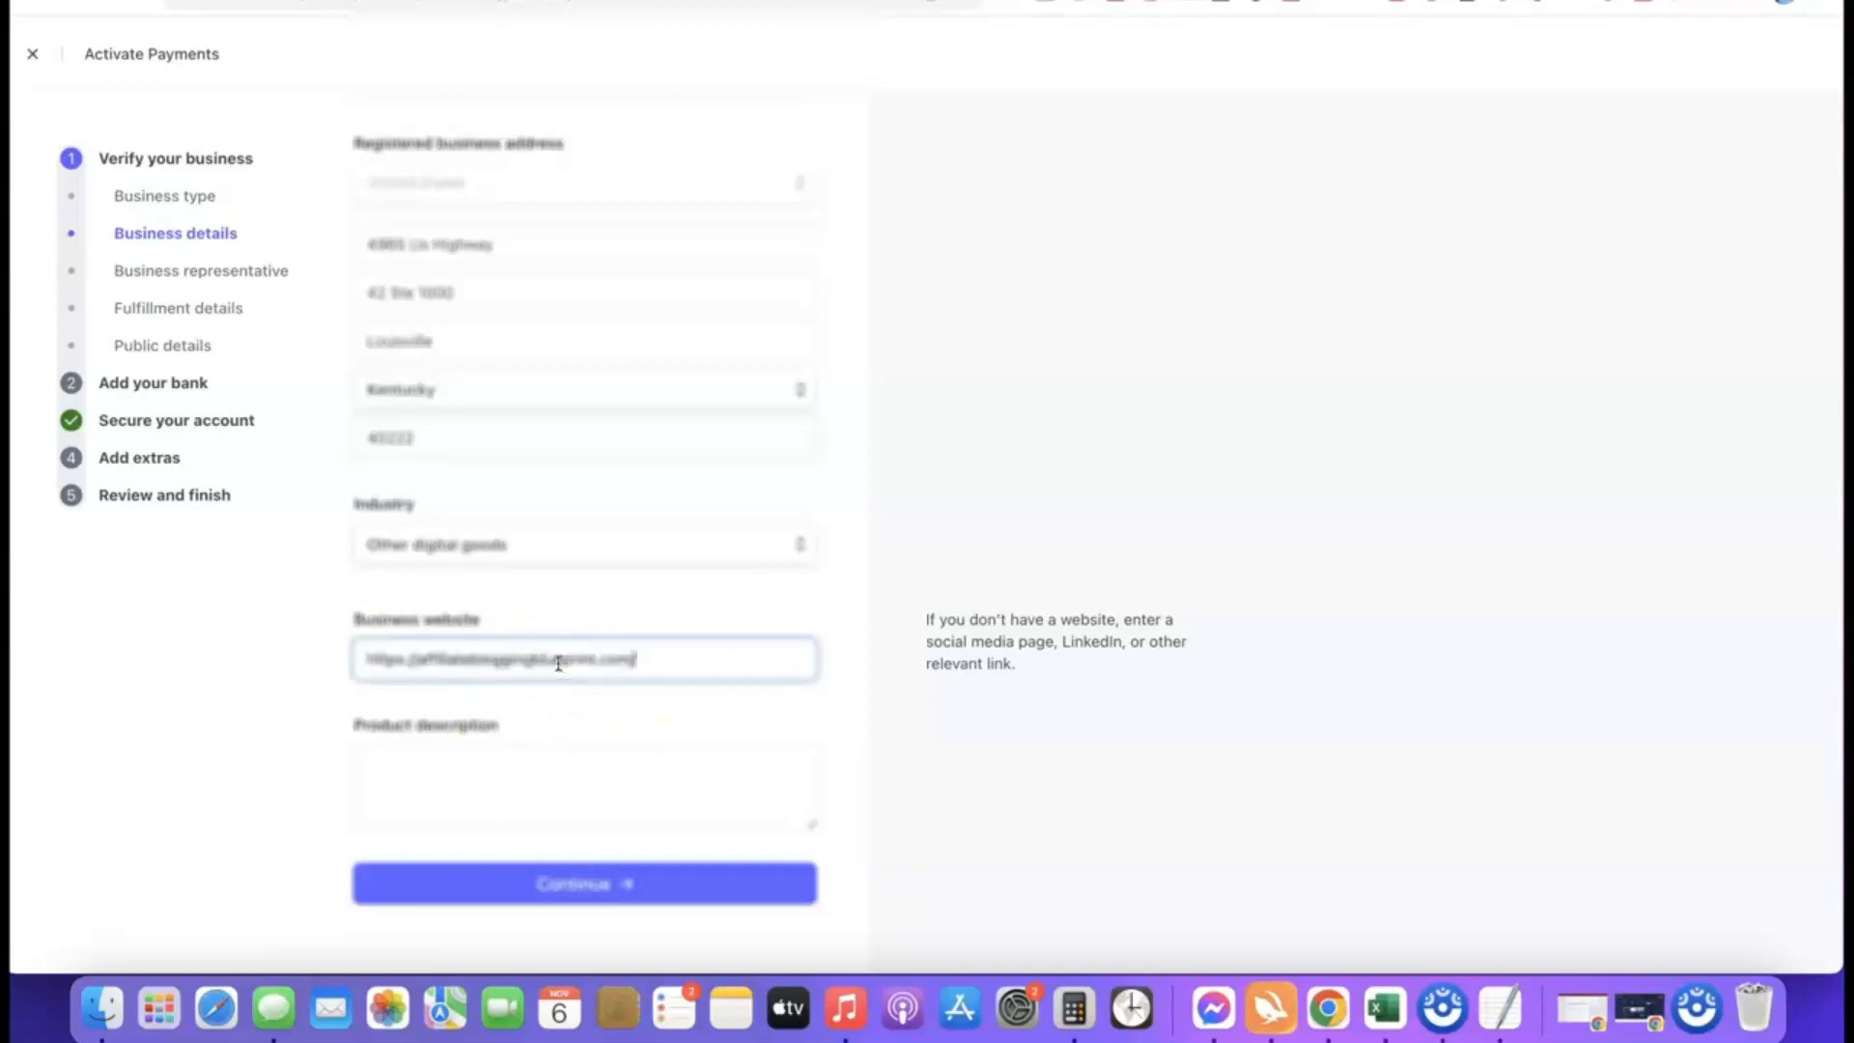
pyautogui.click(212, 671)
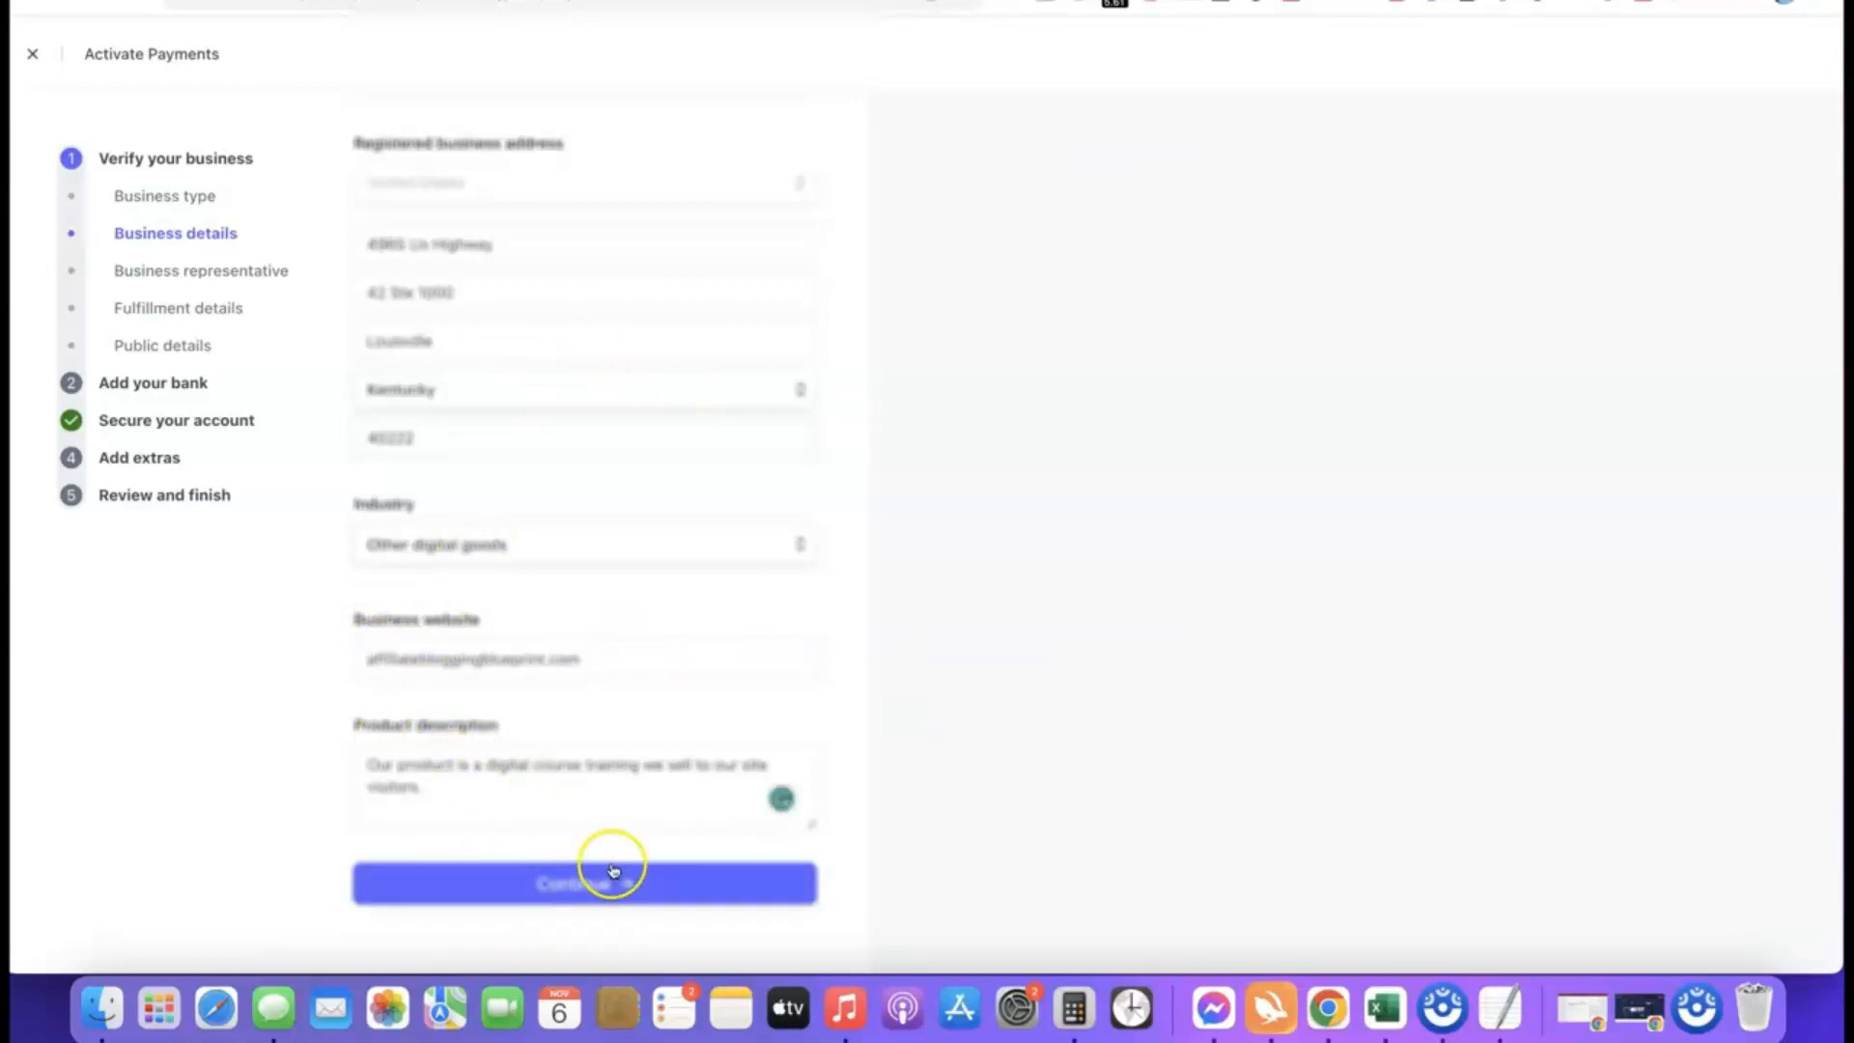
pyautogui.click(558, 886)
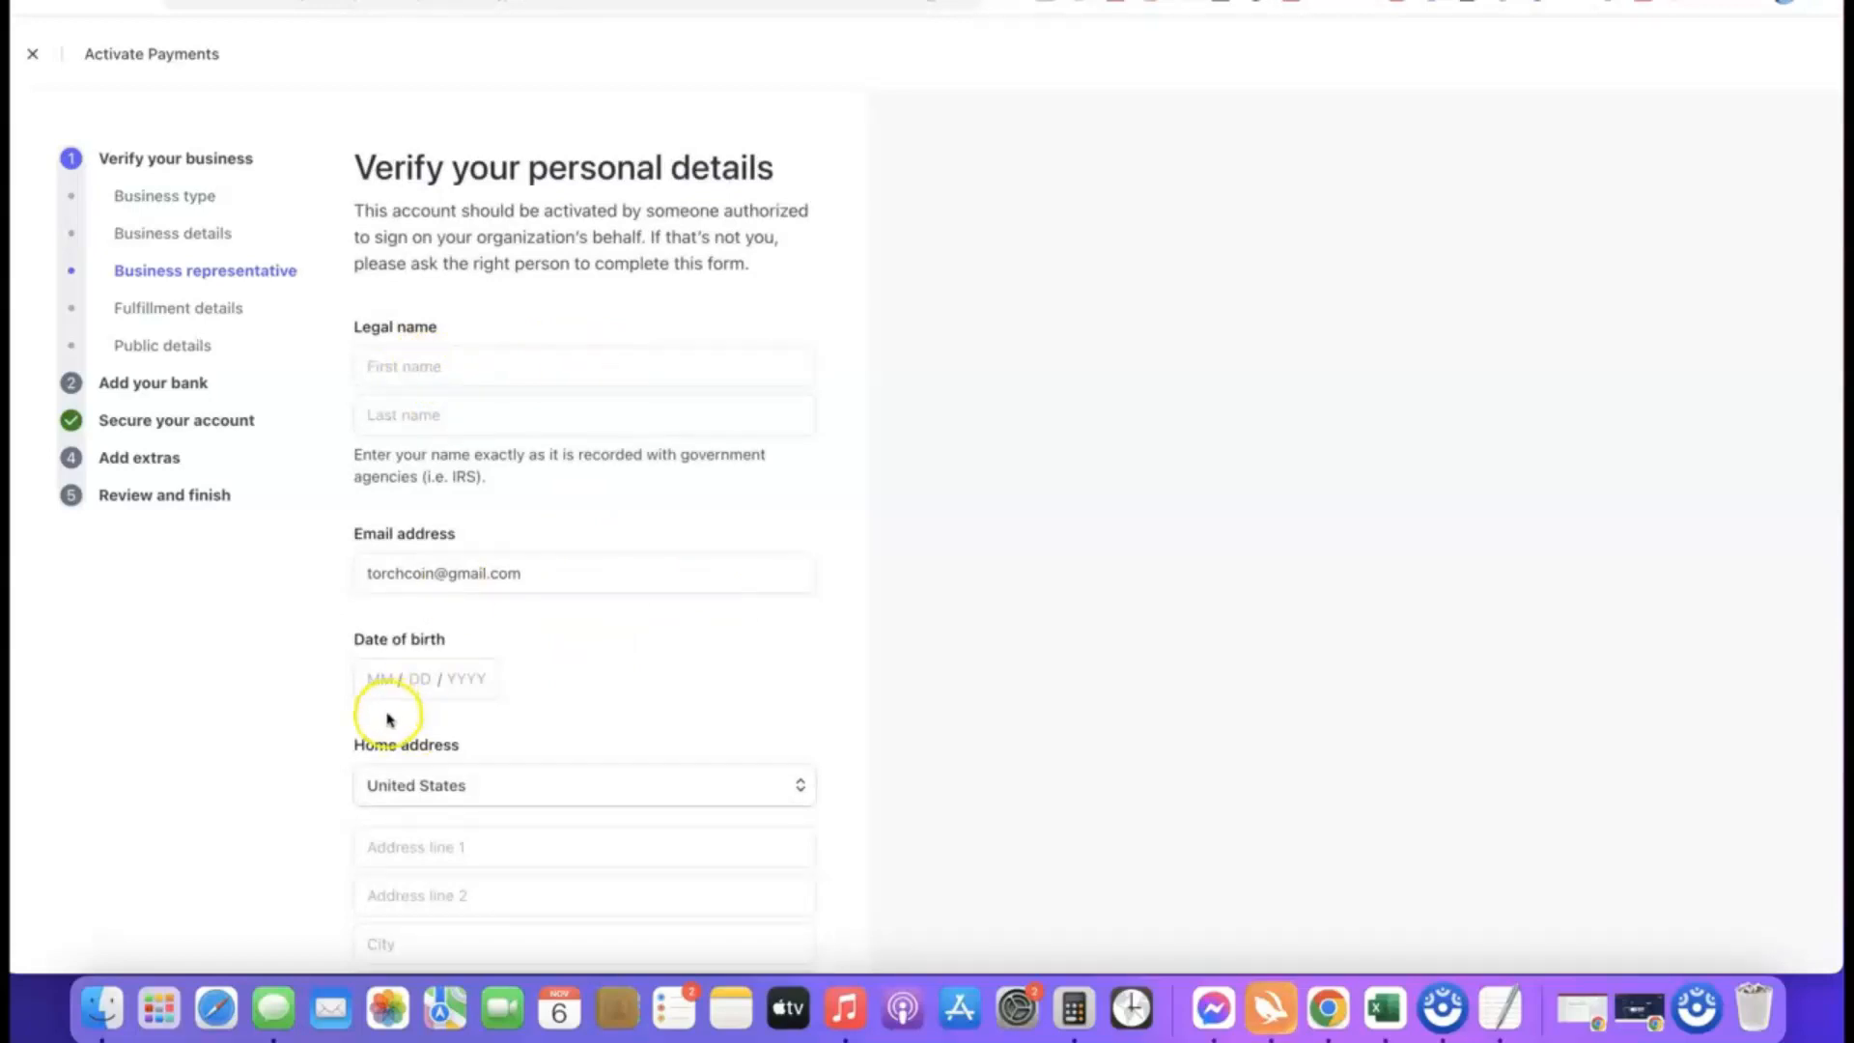
# Step: Examine the personal details form, including the country choices for the home address and phone number and the Social Security number field
pyautogui.scroll(-1, 514, 666)
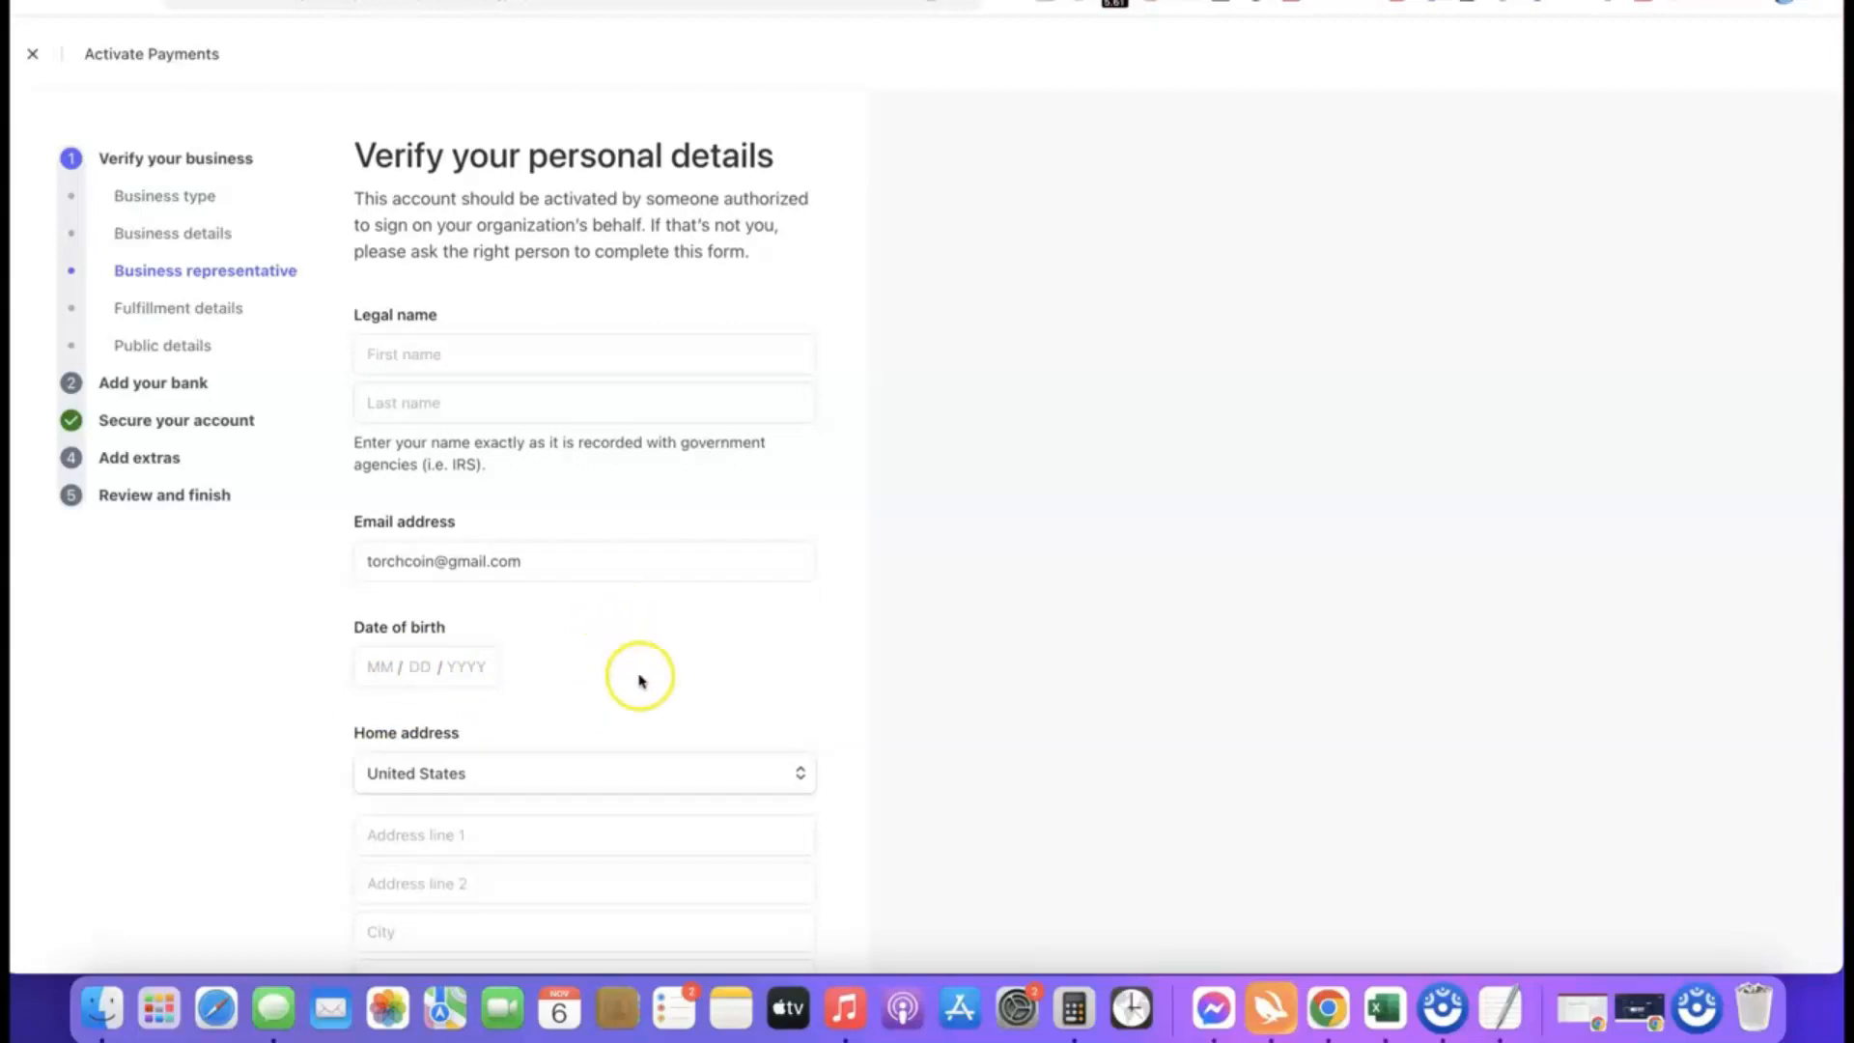
pyautogui.scroll(-4, 633, 675)
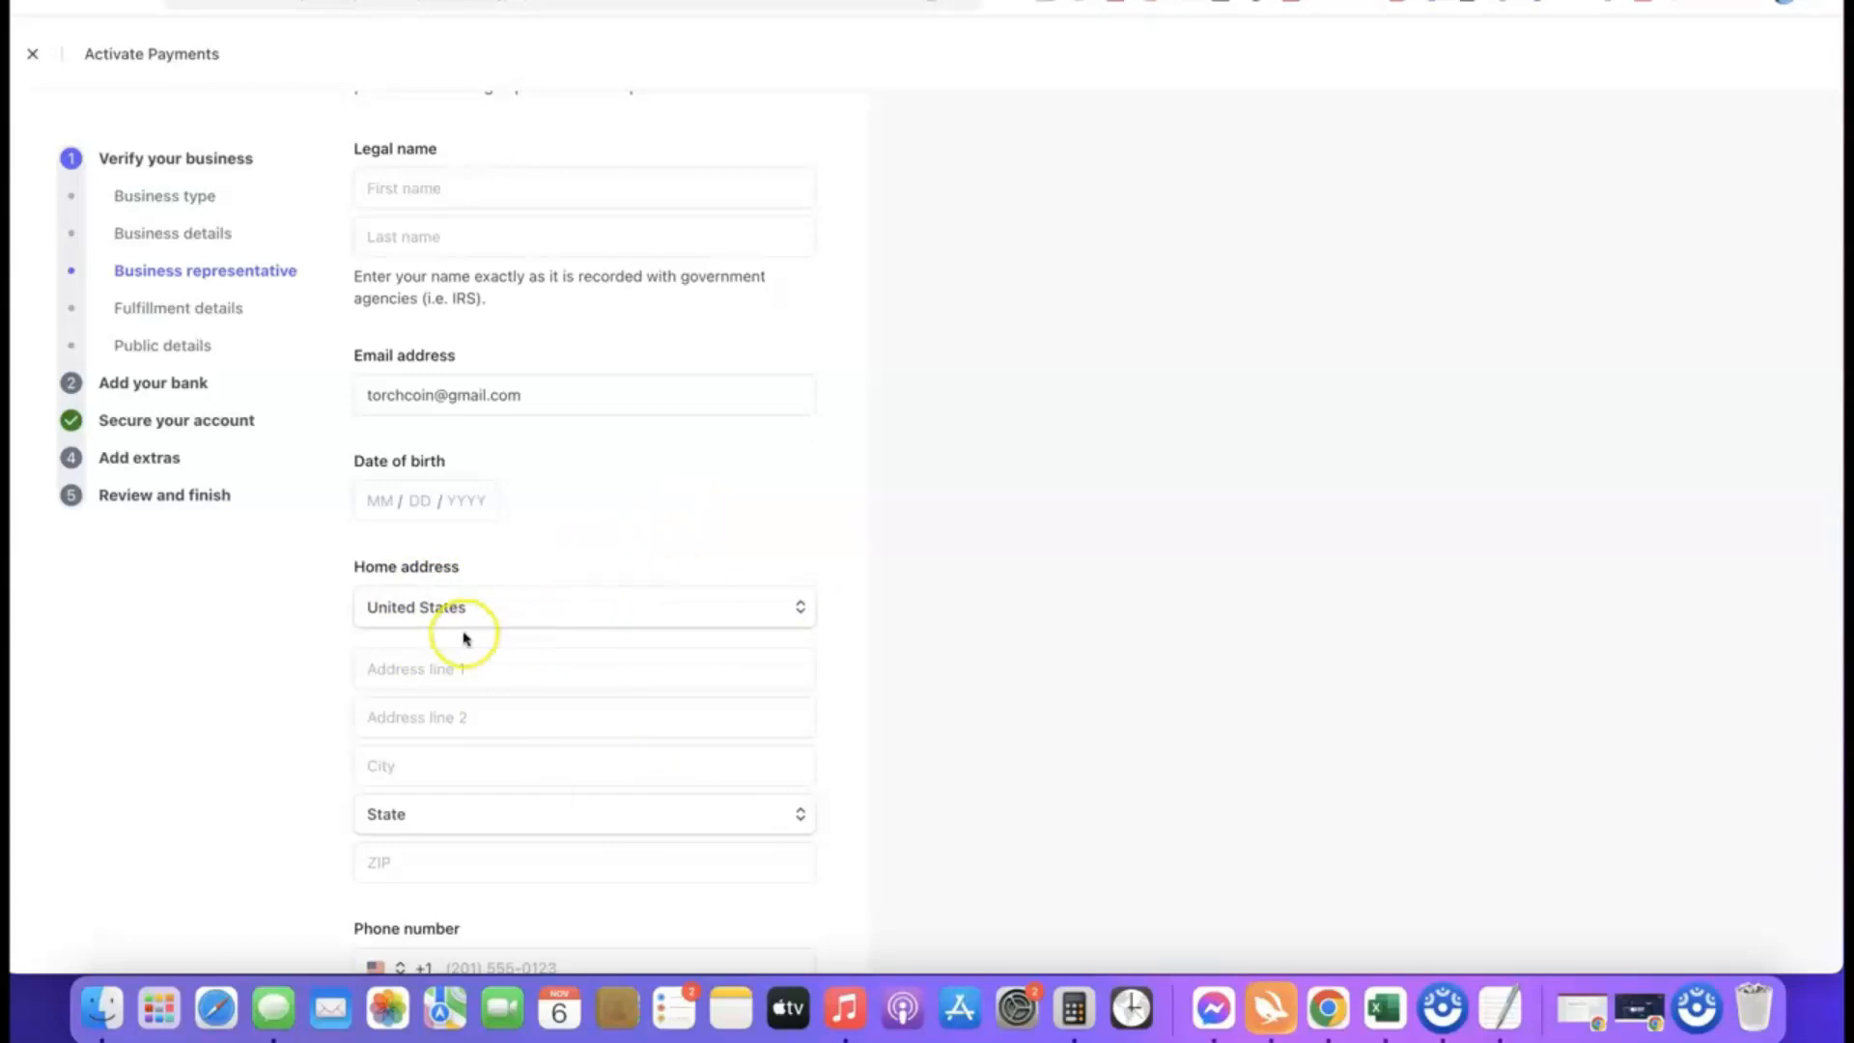
pyautogui.click(797, 606)
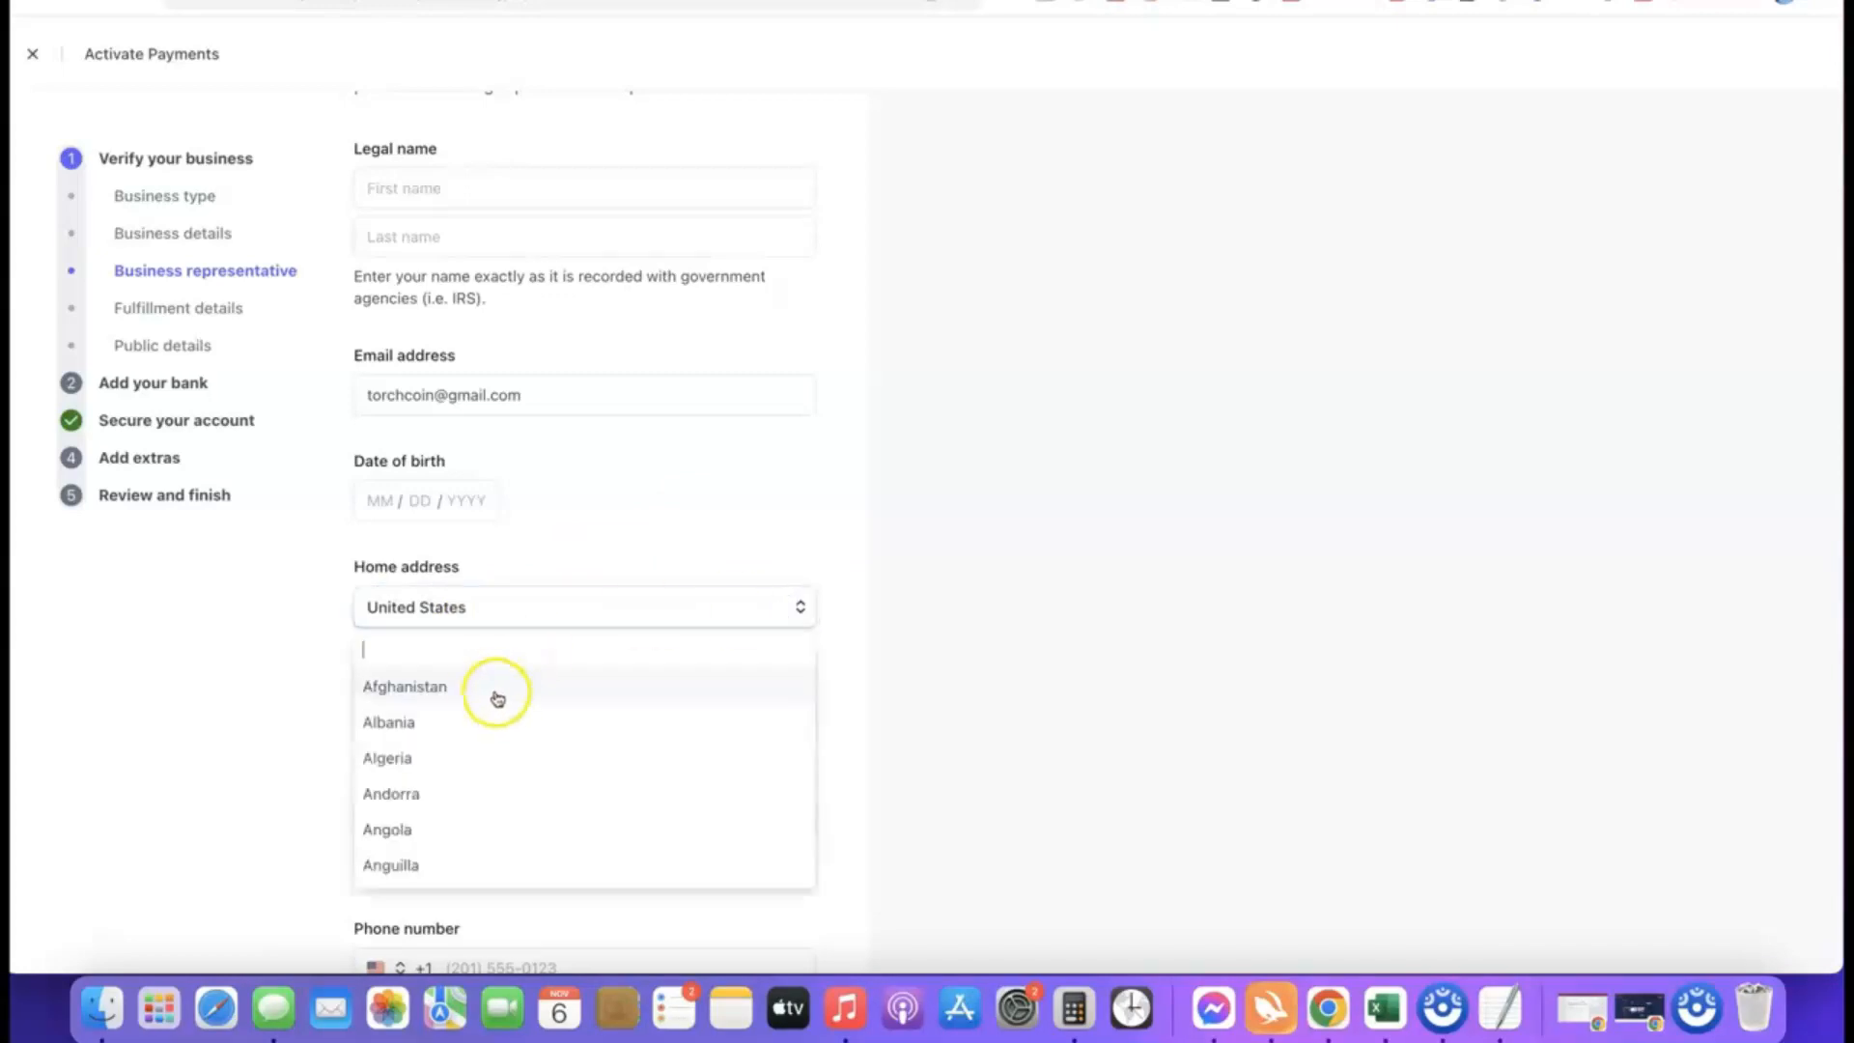
pyautogui.click(512, 603)
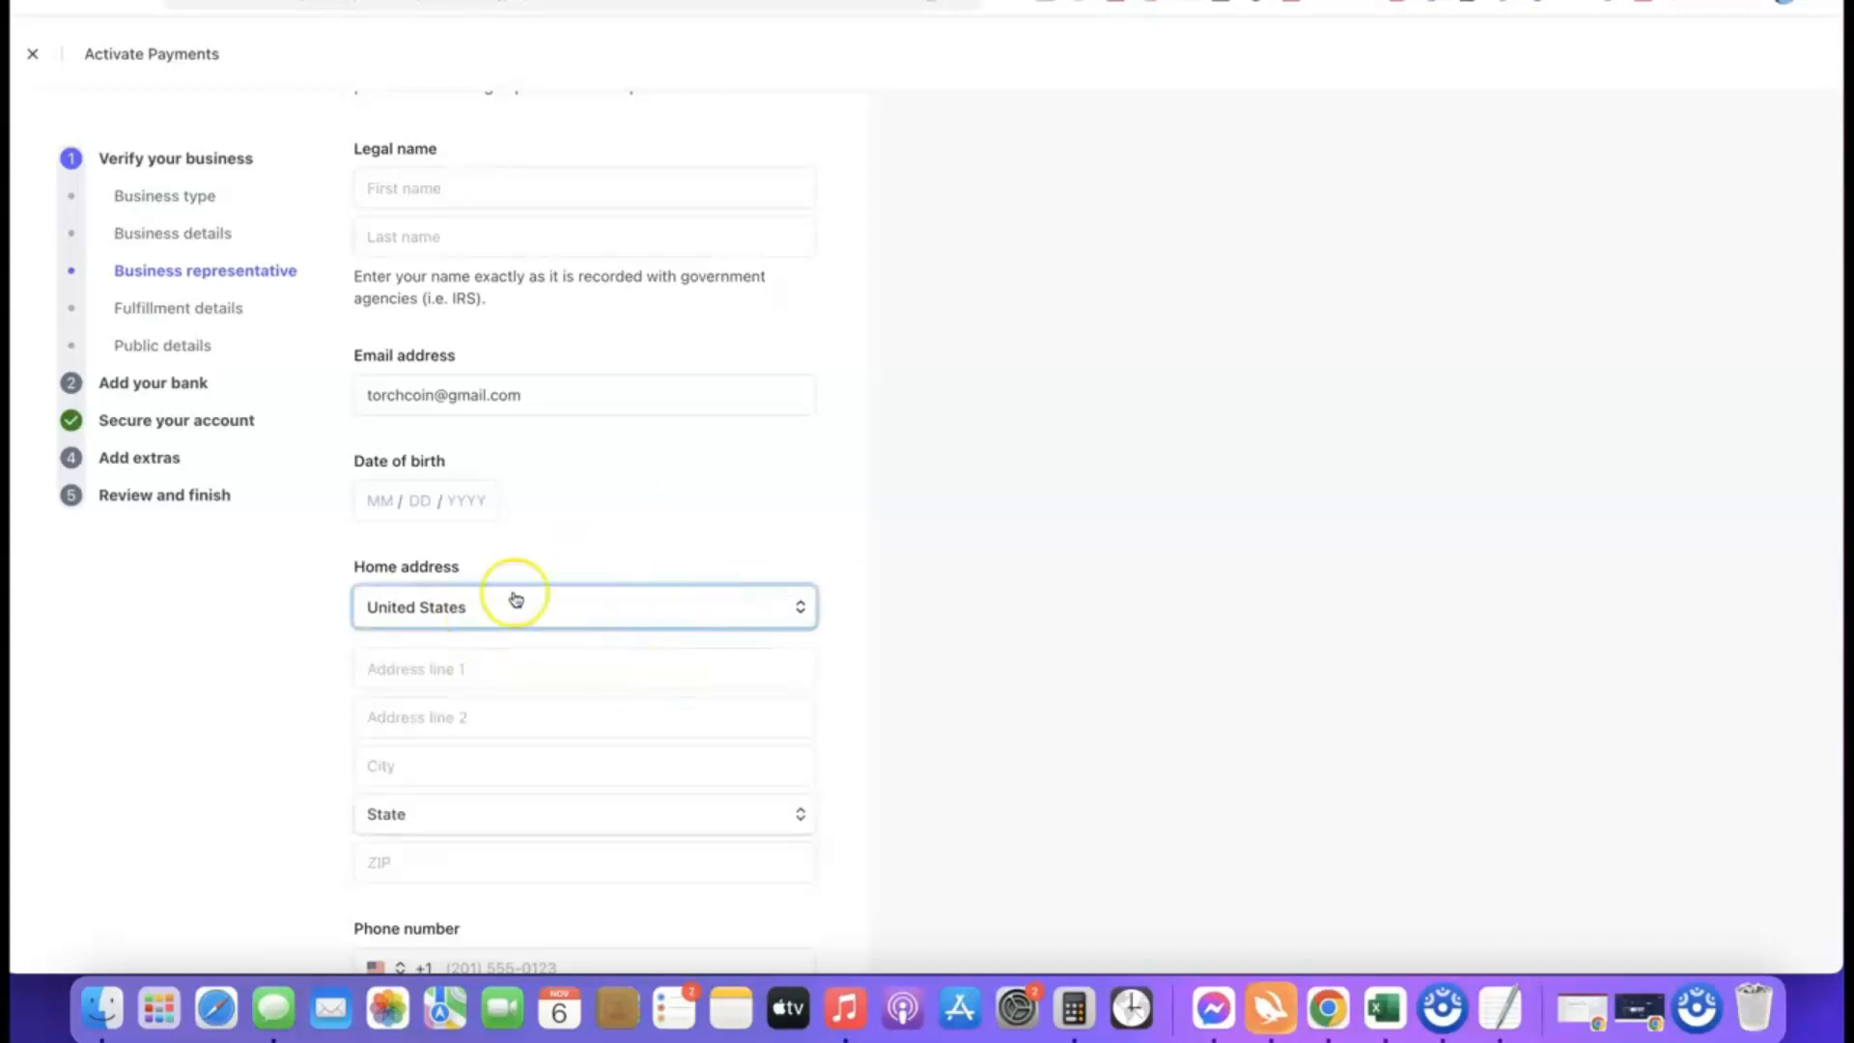
pyautogui.scroll(-1, 576, 588)
pyautogui.scroll(-2, 616, 640)
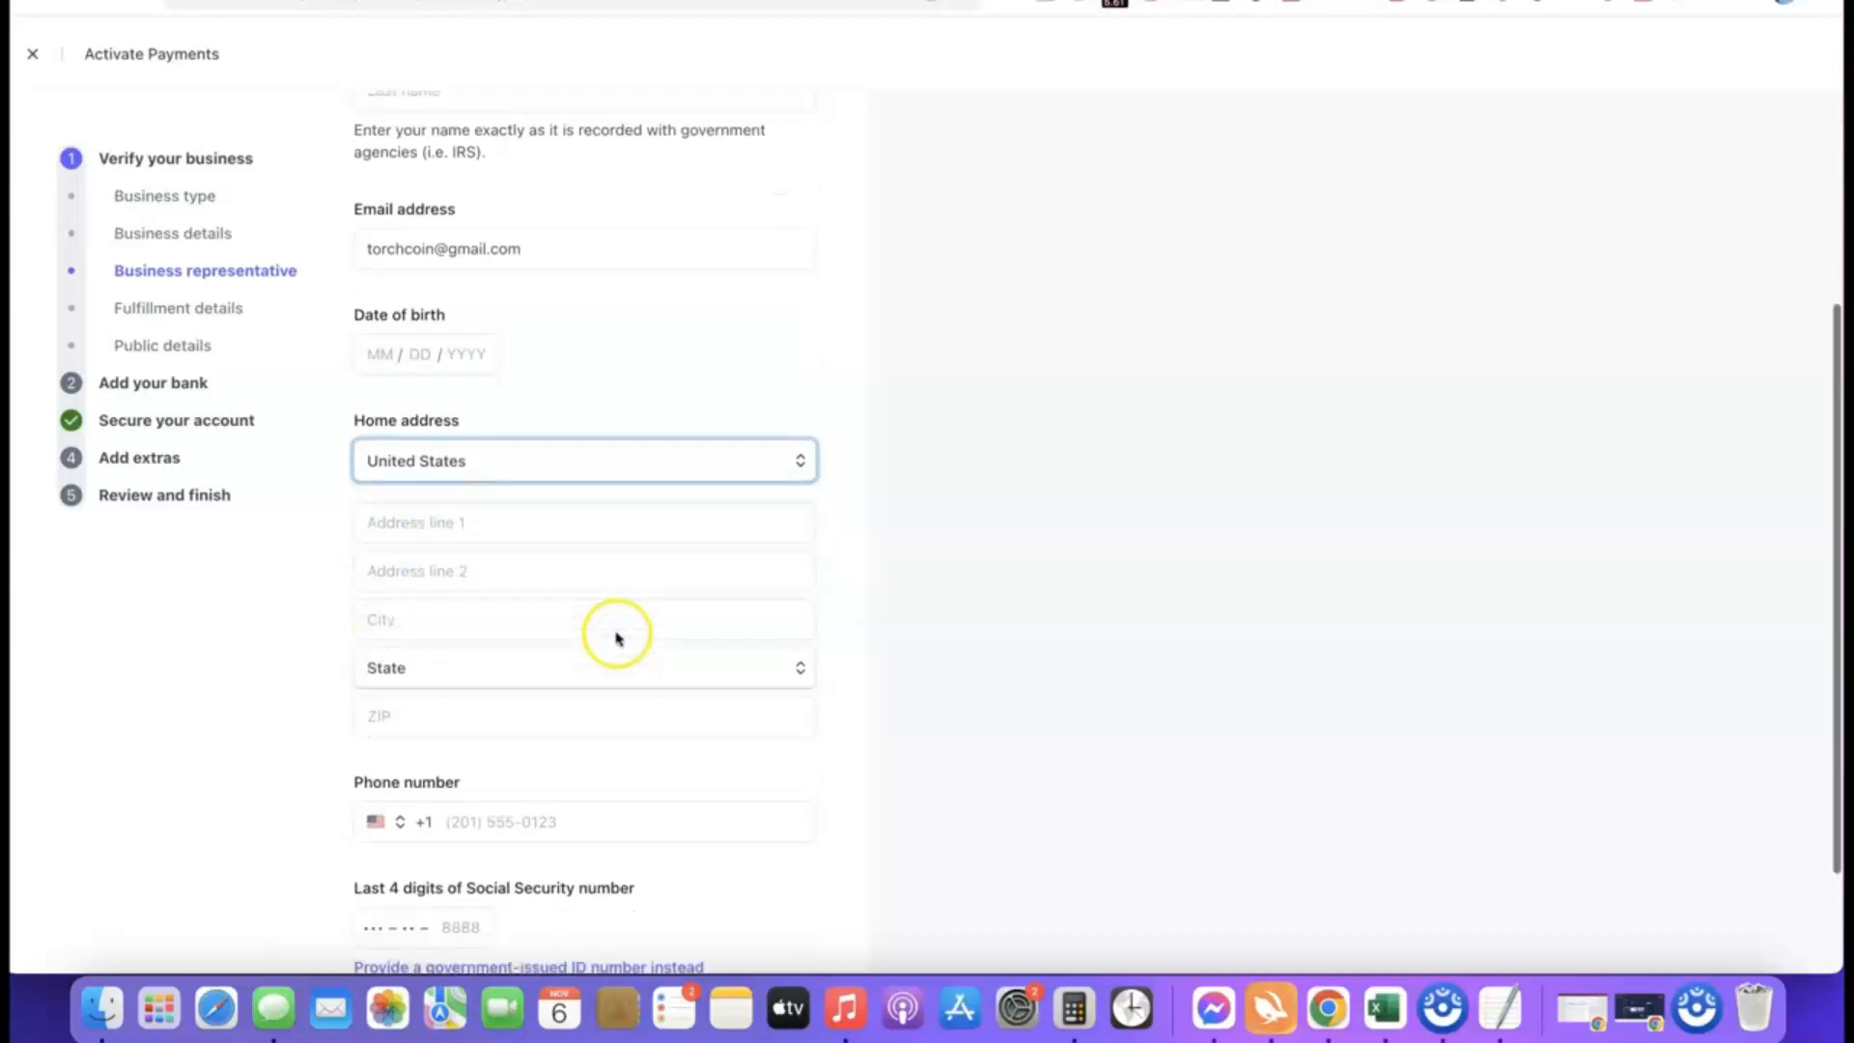
pyautogui.scroll(-1, 547, 673)
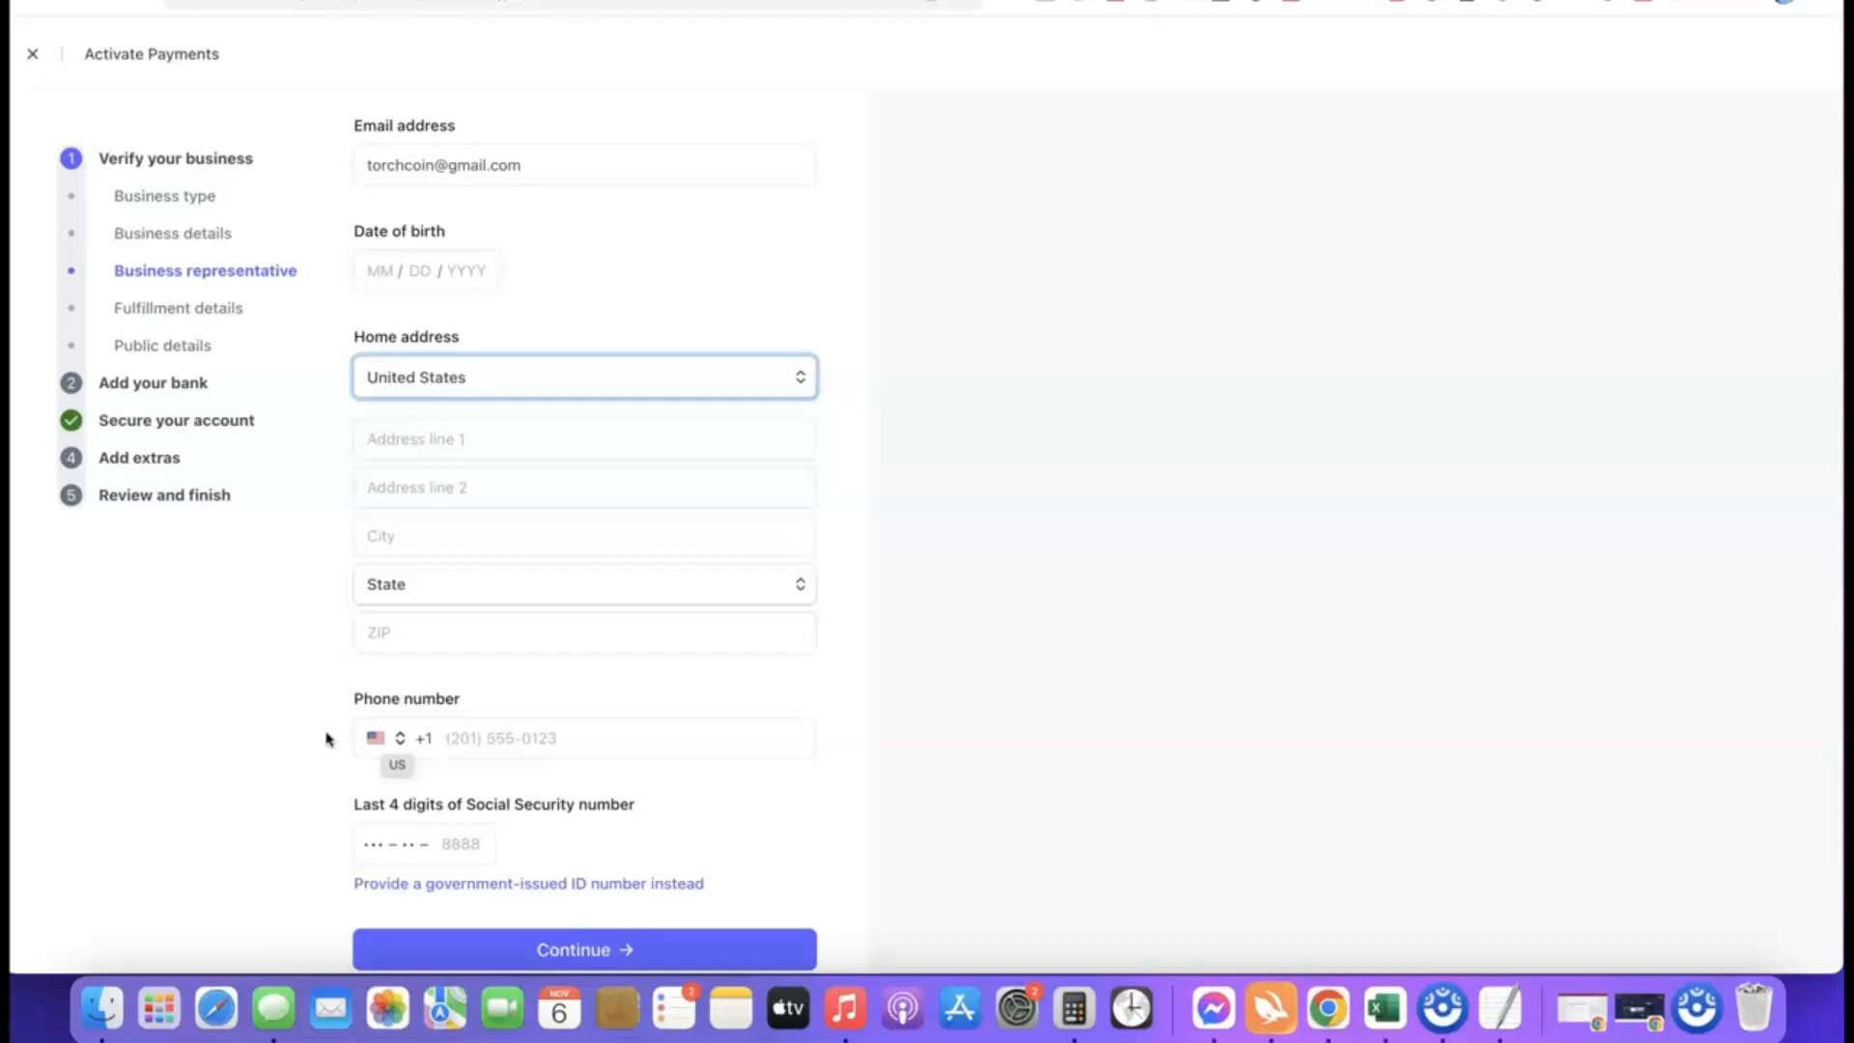
pyautogui.click(385, 740)
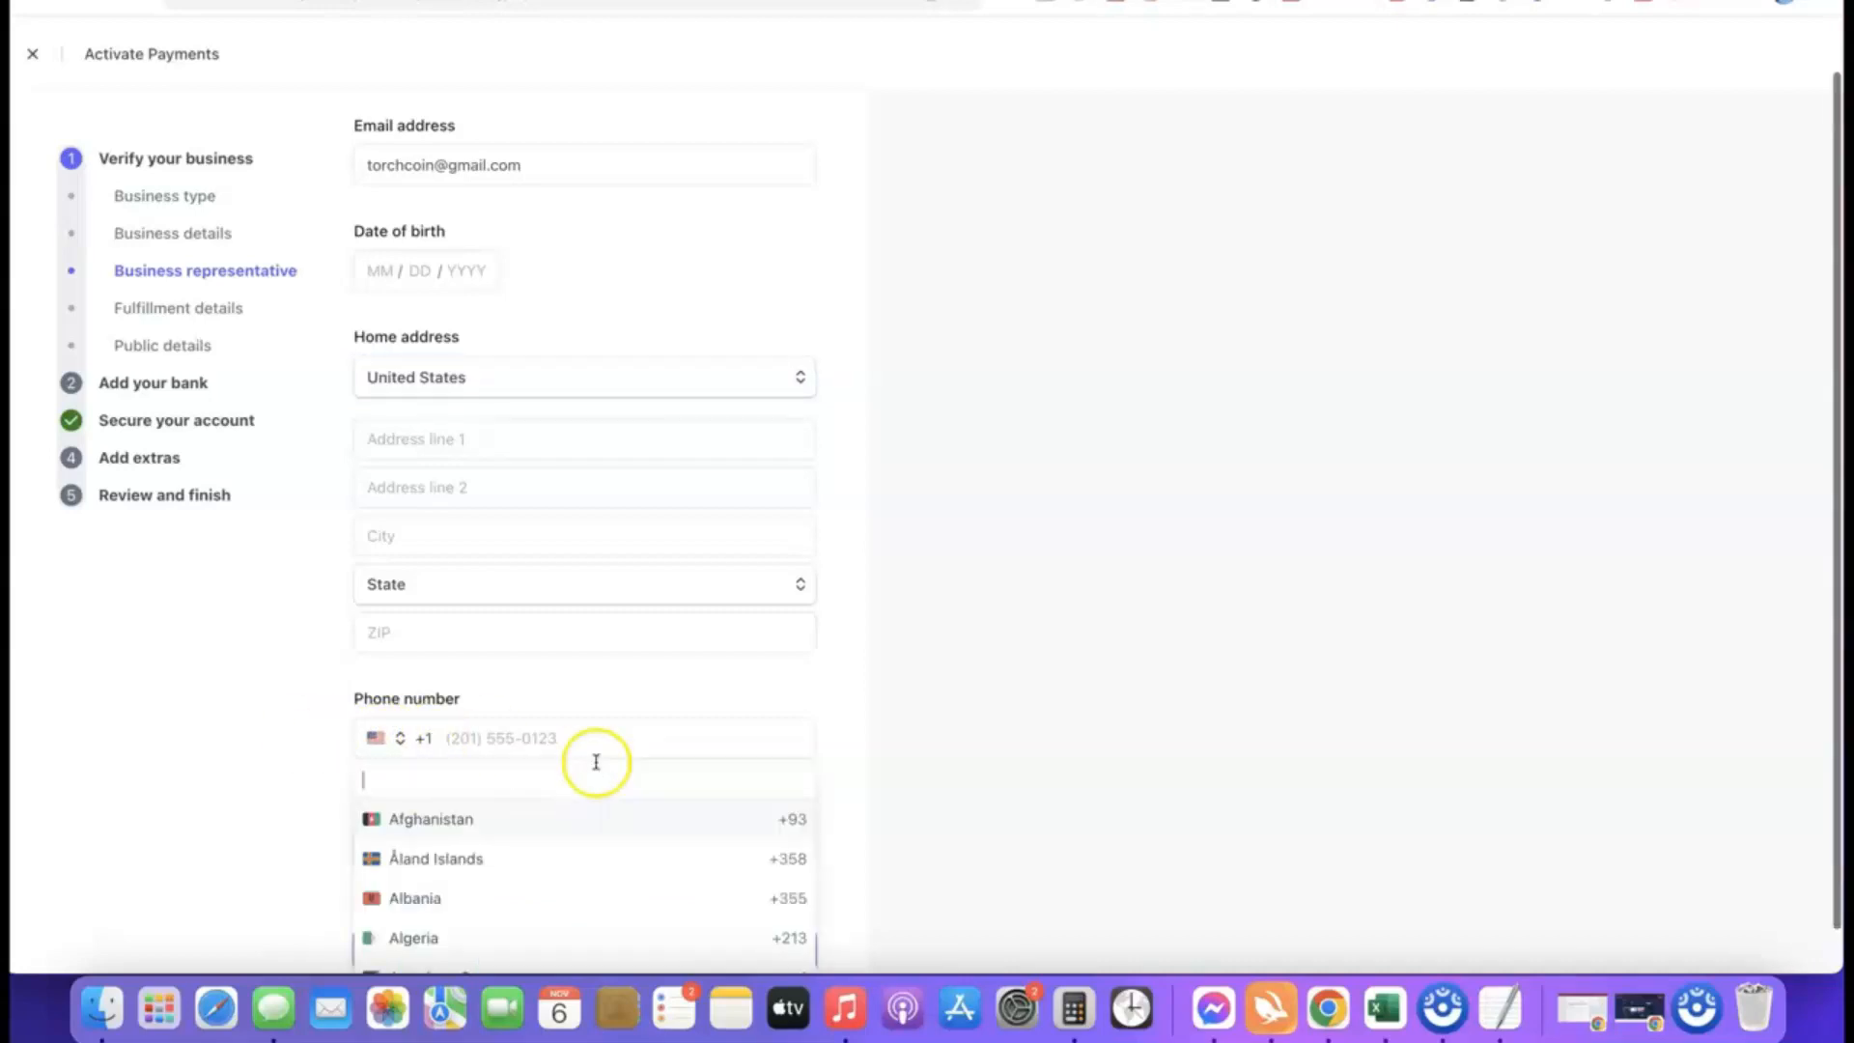
pyautogui.click(853, 754)
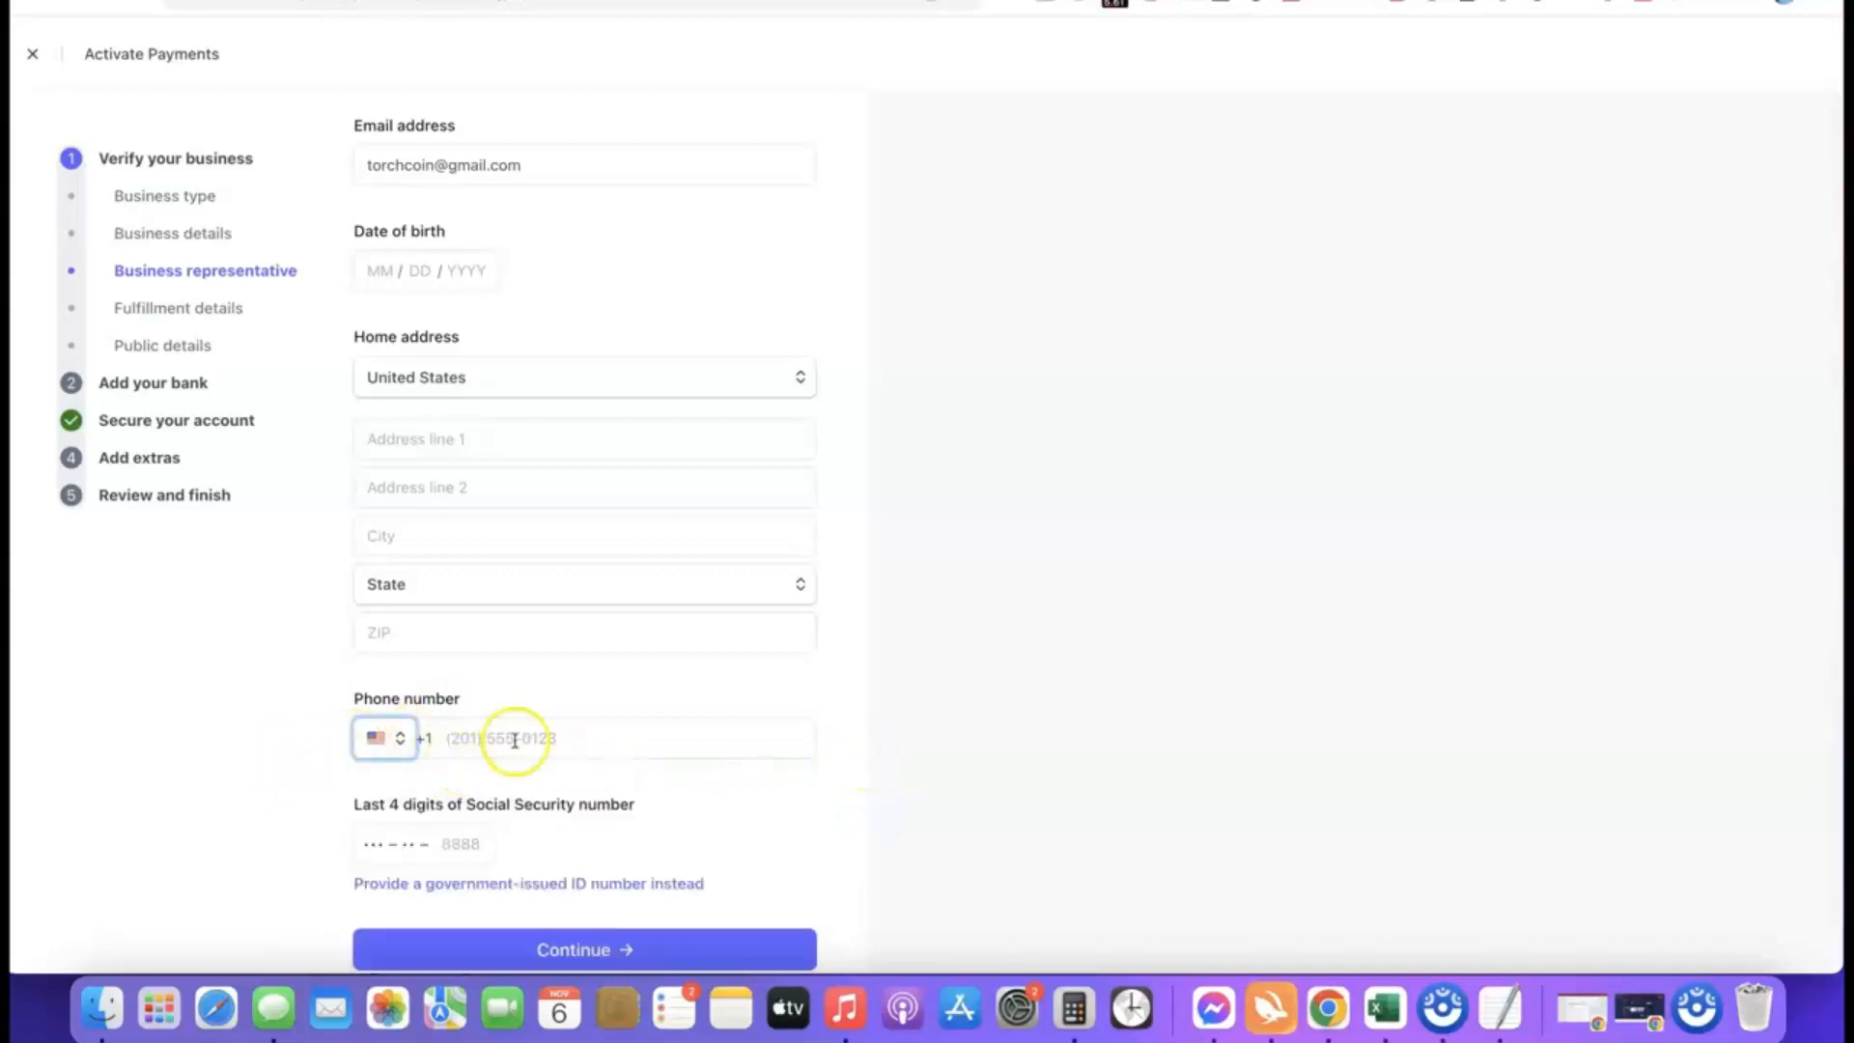
pyautogui.scroll(-1, 765, 729)
pyautogui.scroll(-1, 766, 730)
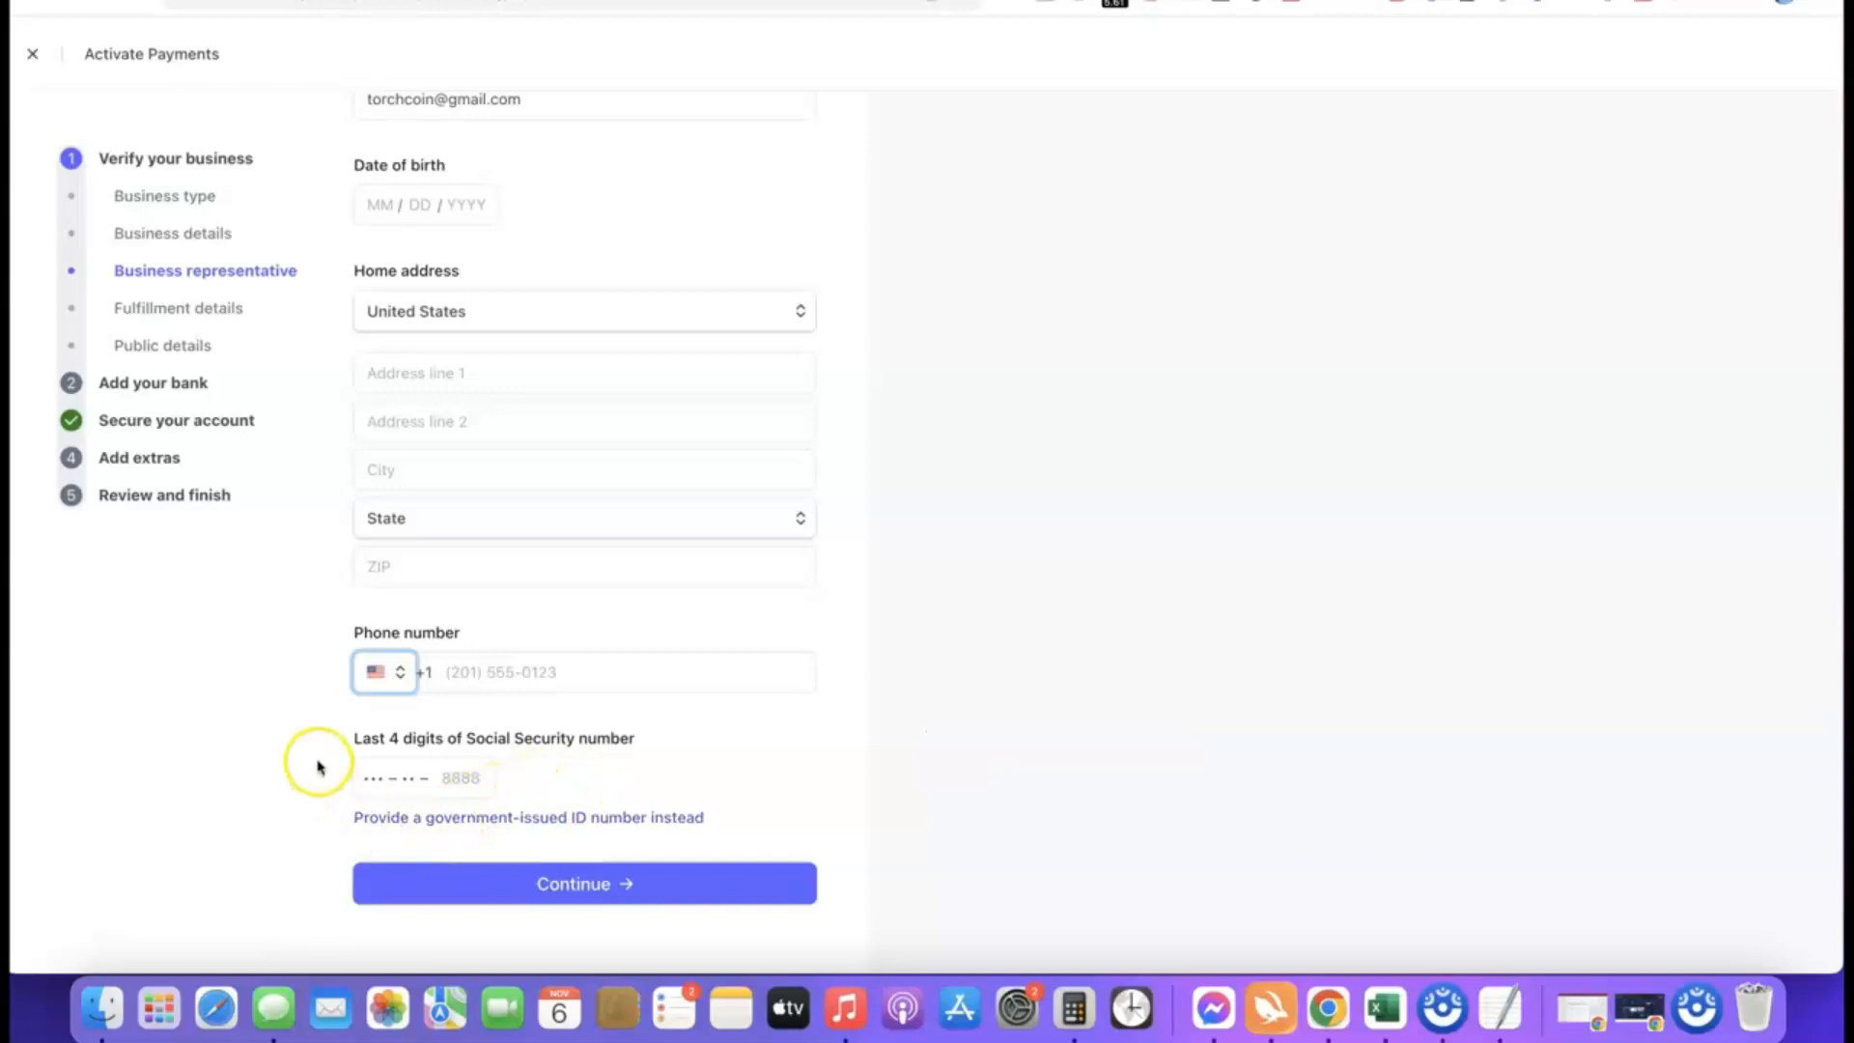
pyautogui.scroll(5, 324, 750)
pyautogui.scroll(-4, 323, 750)
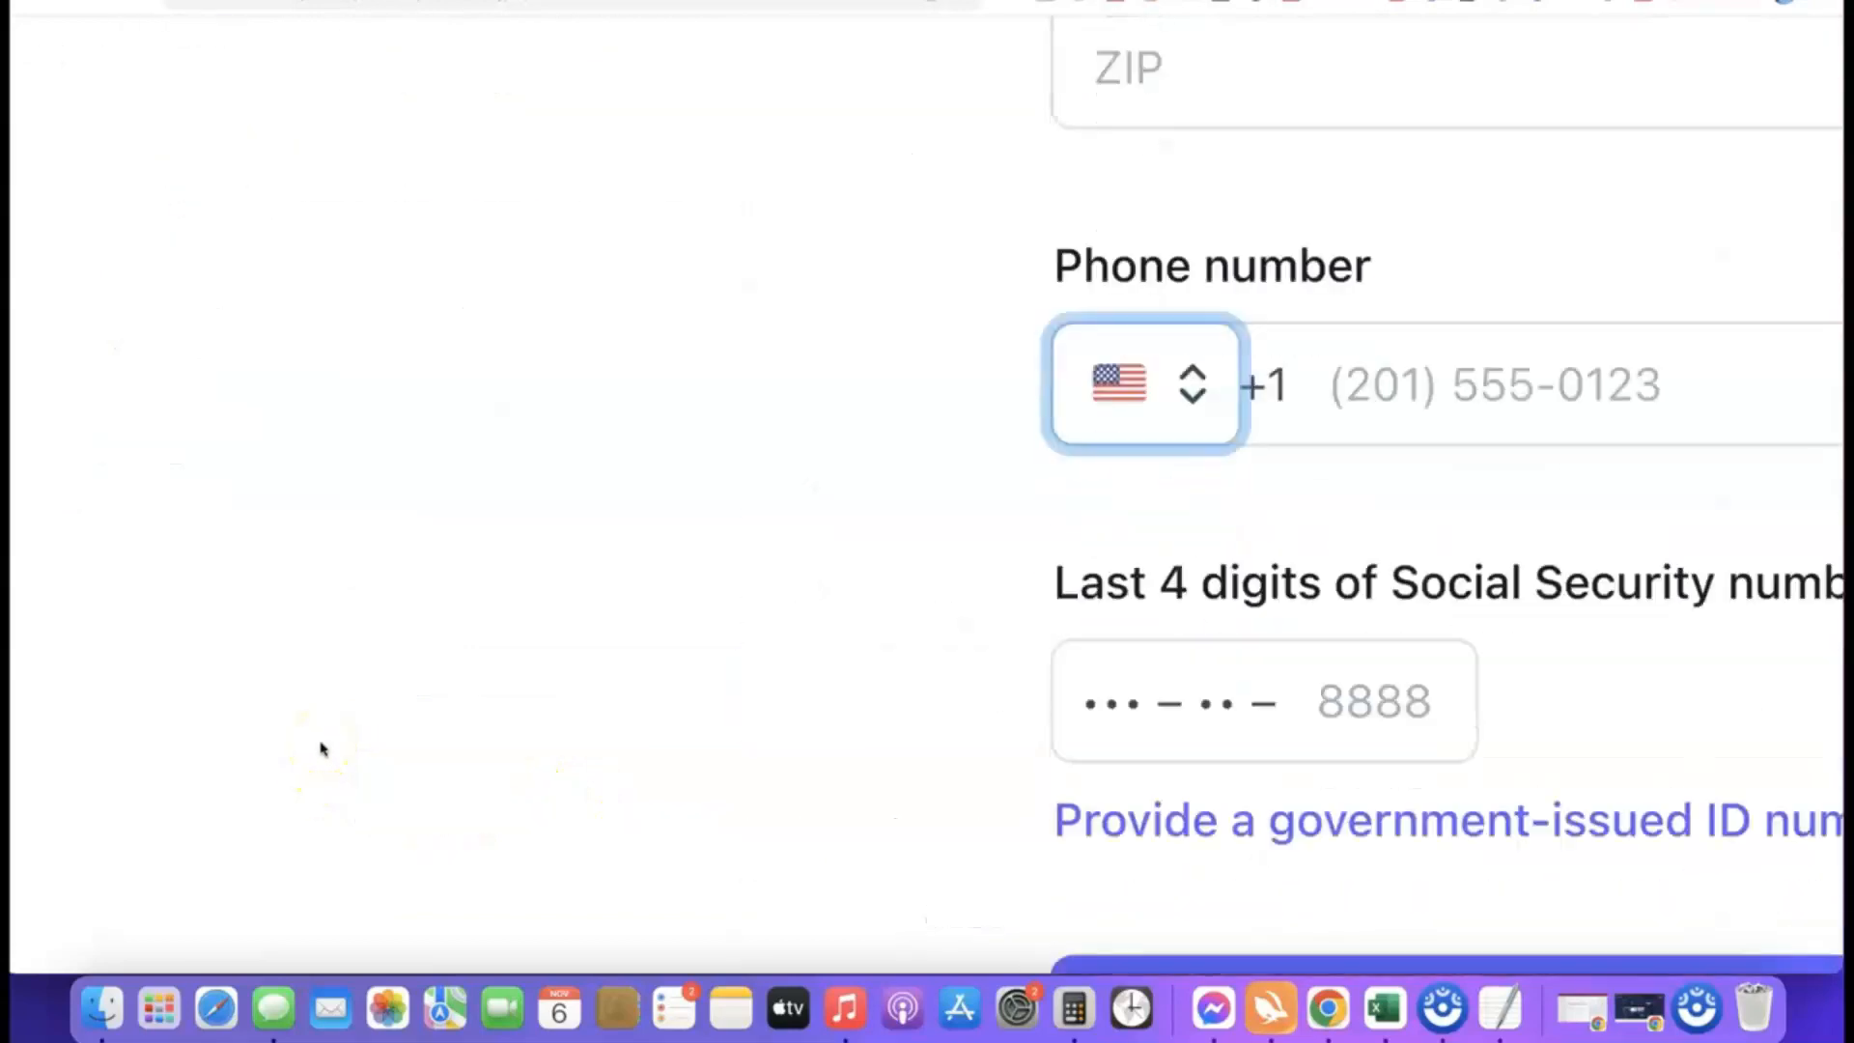
pyautogui.hscroll(3, 328, 749)
pyautogui.hscroll(3, 333, 748)
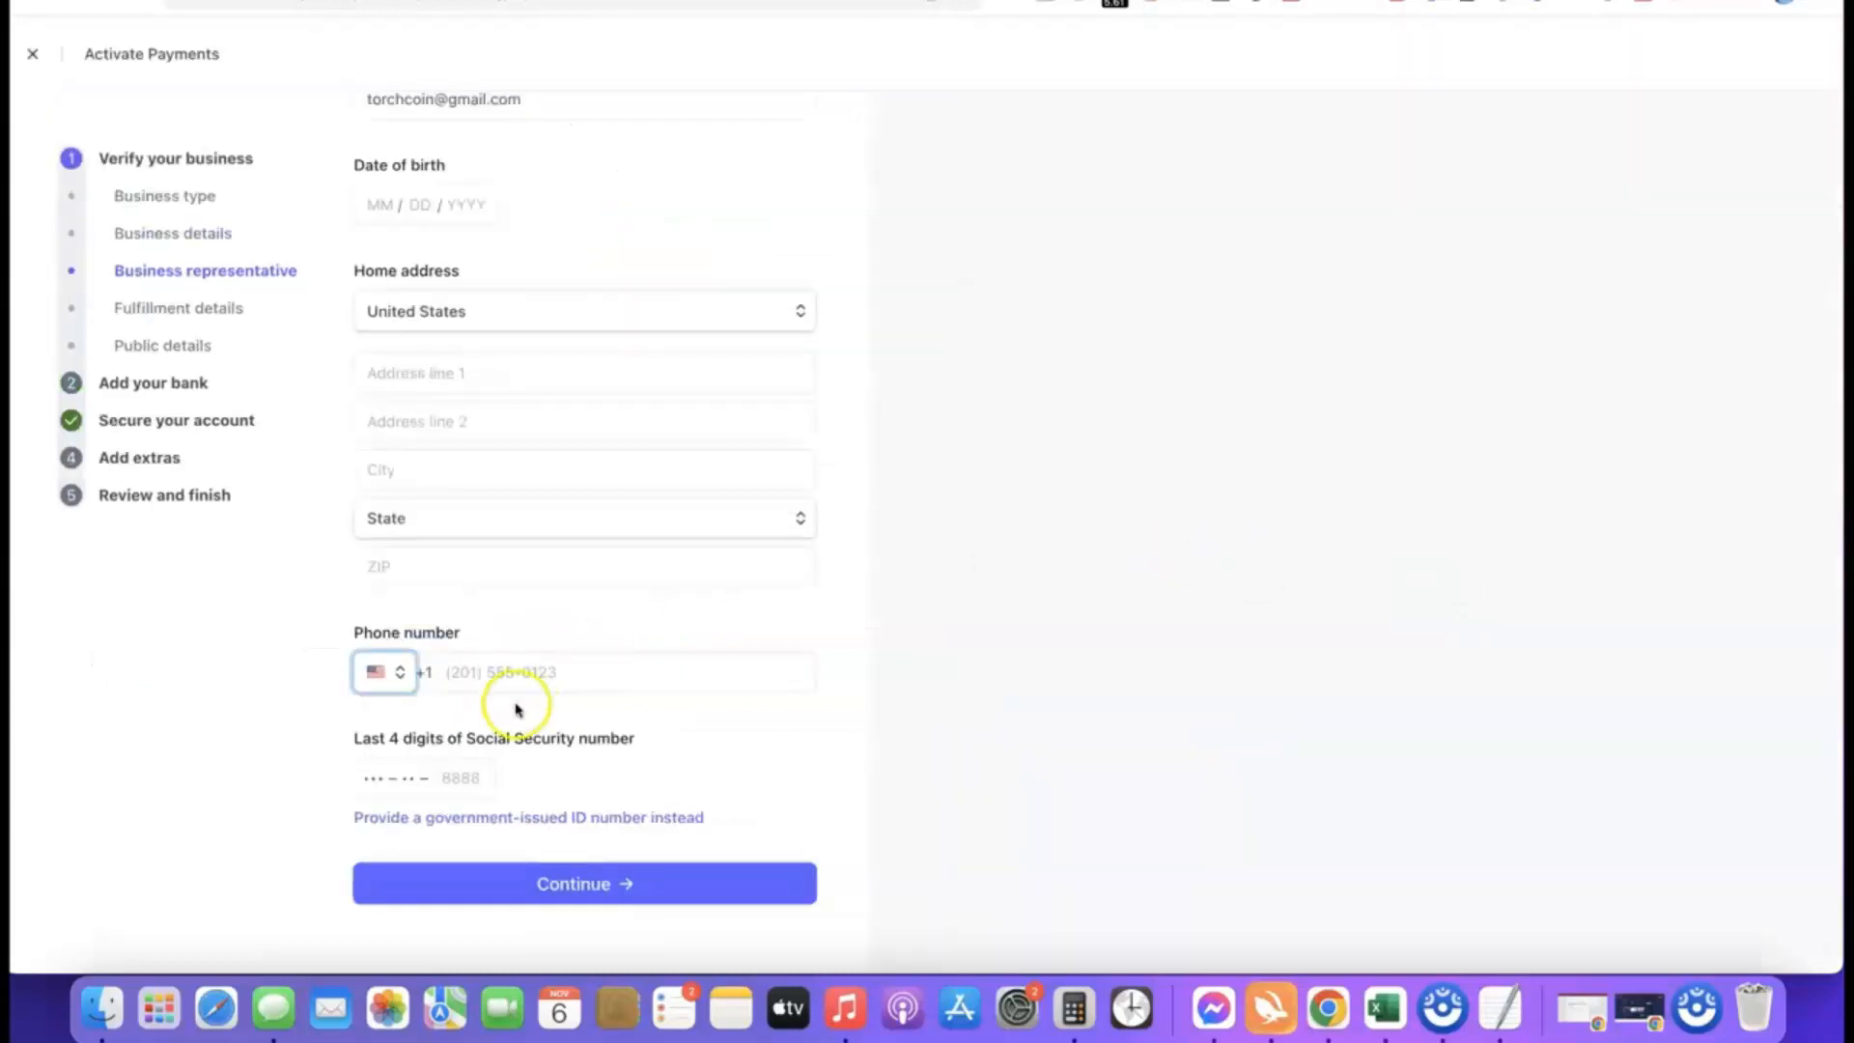
# Step: Choose to provide a government-issued ID number instead of the last four Social Security digits and set its country to NG
pyautogui.click(521, 818)
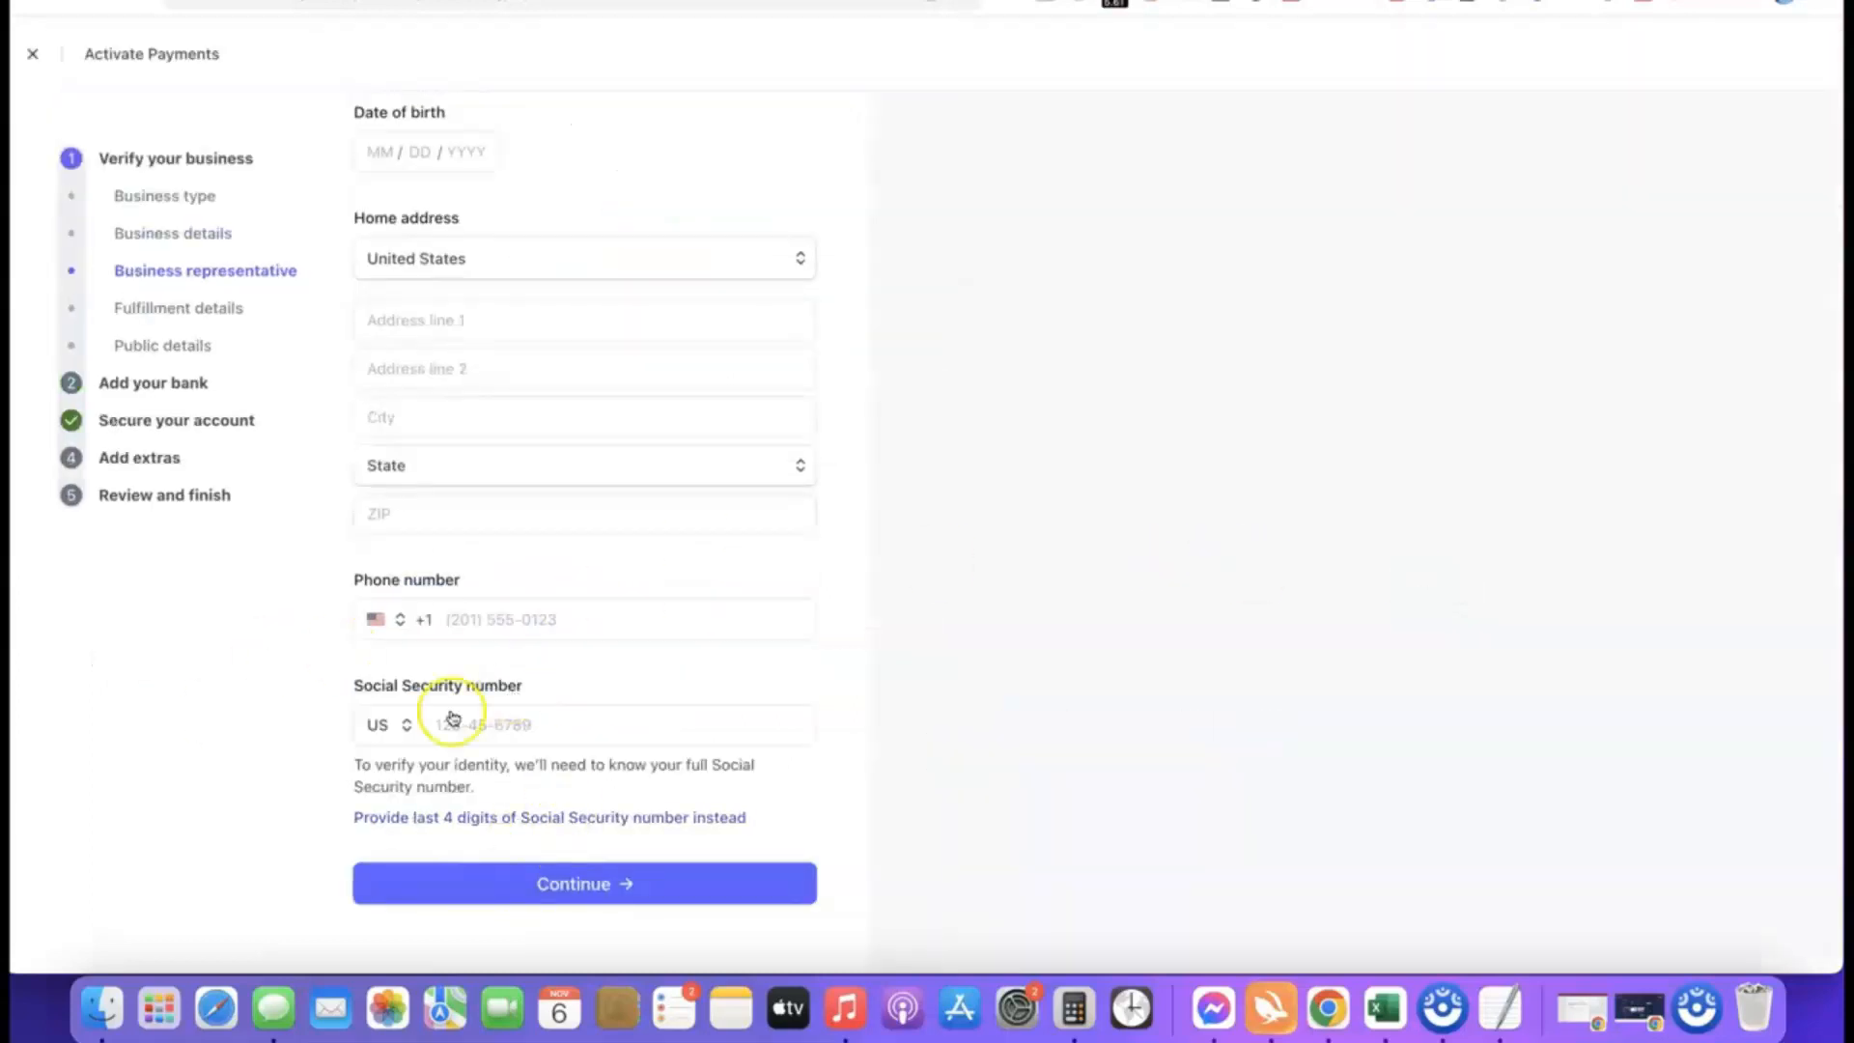
pyautogui.click(397, 725)
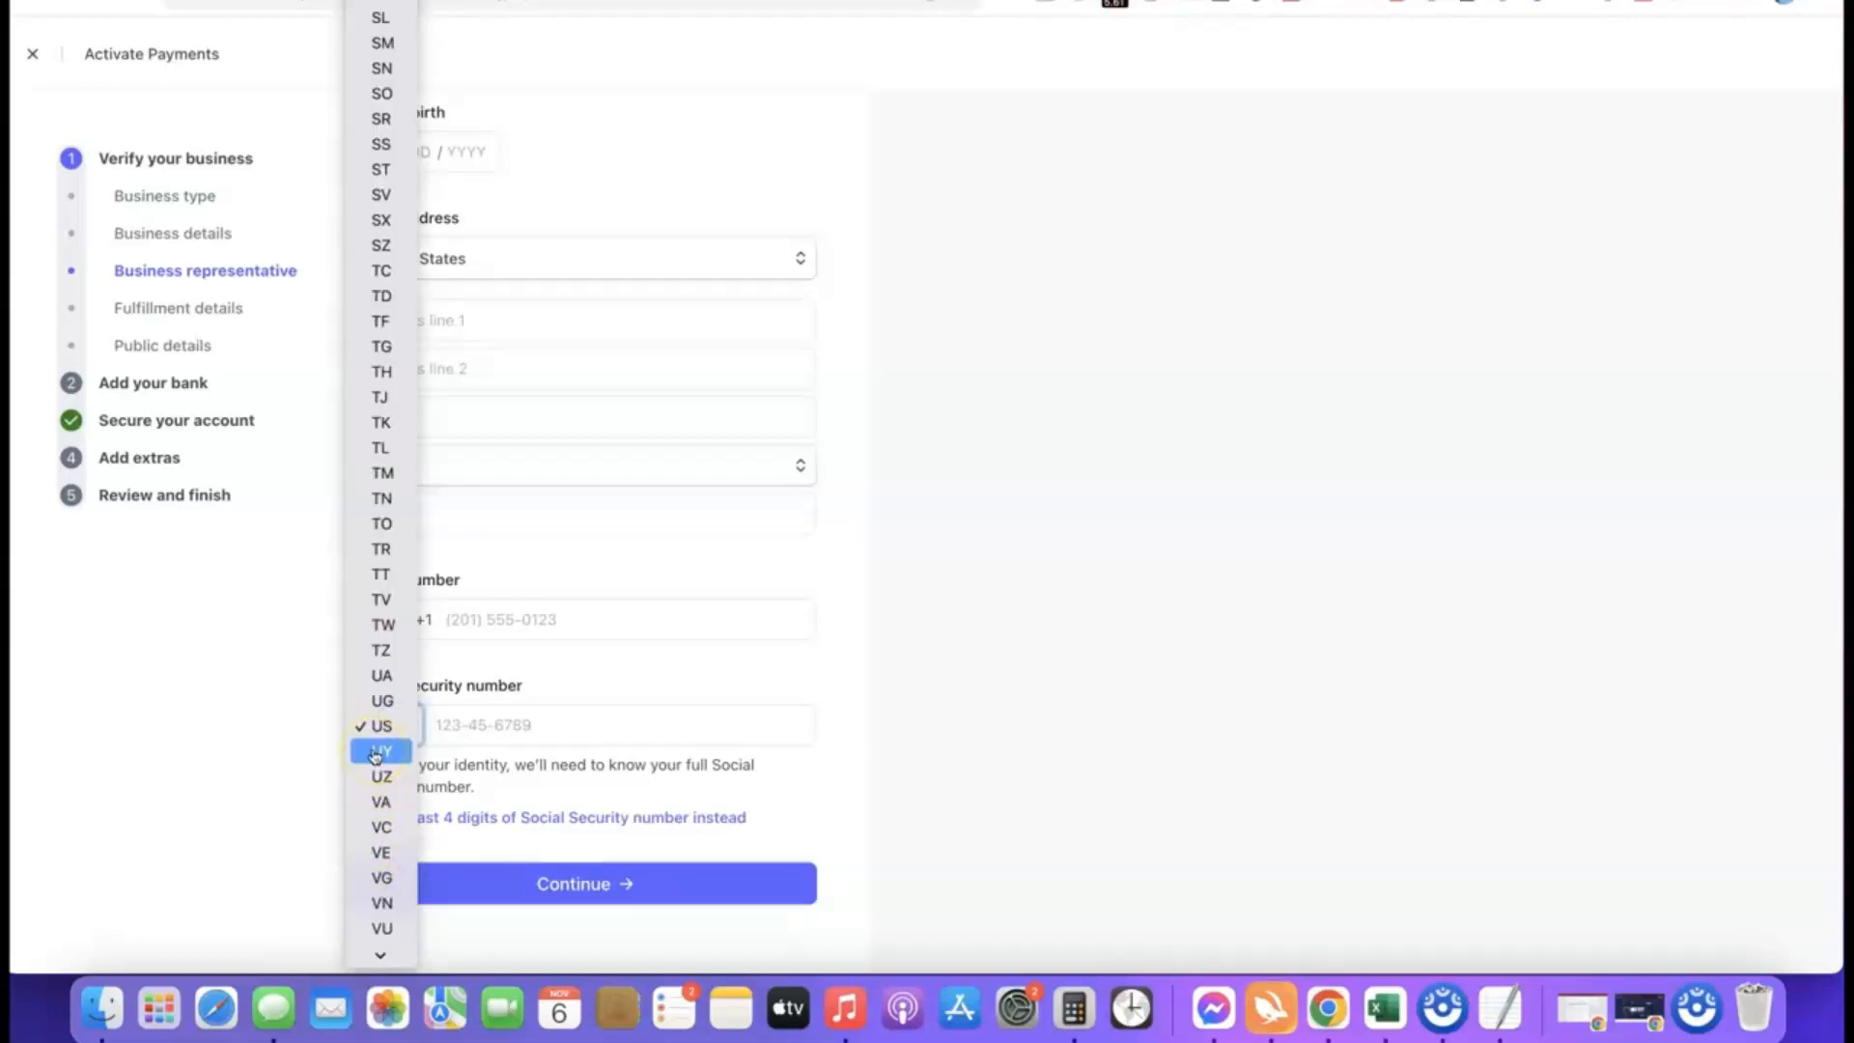
pyautogui.scroll(-1, 378, 395)
pyautogui.scroll(-1, 378, 395)
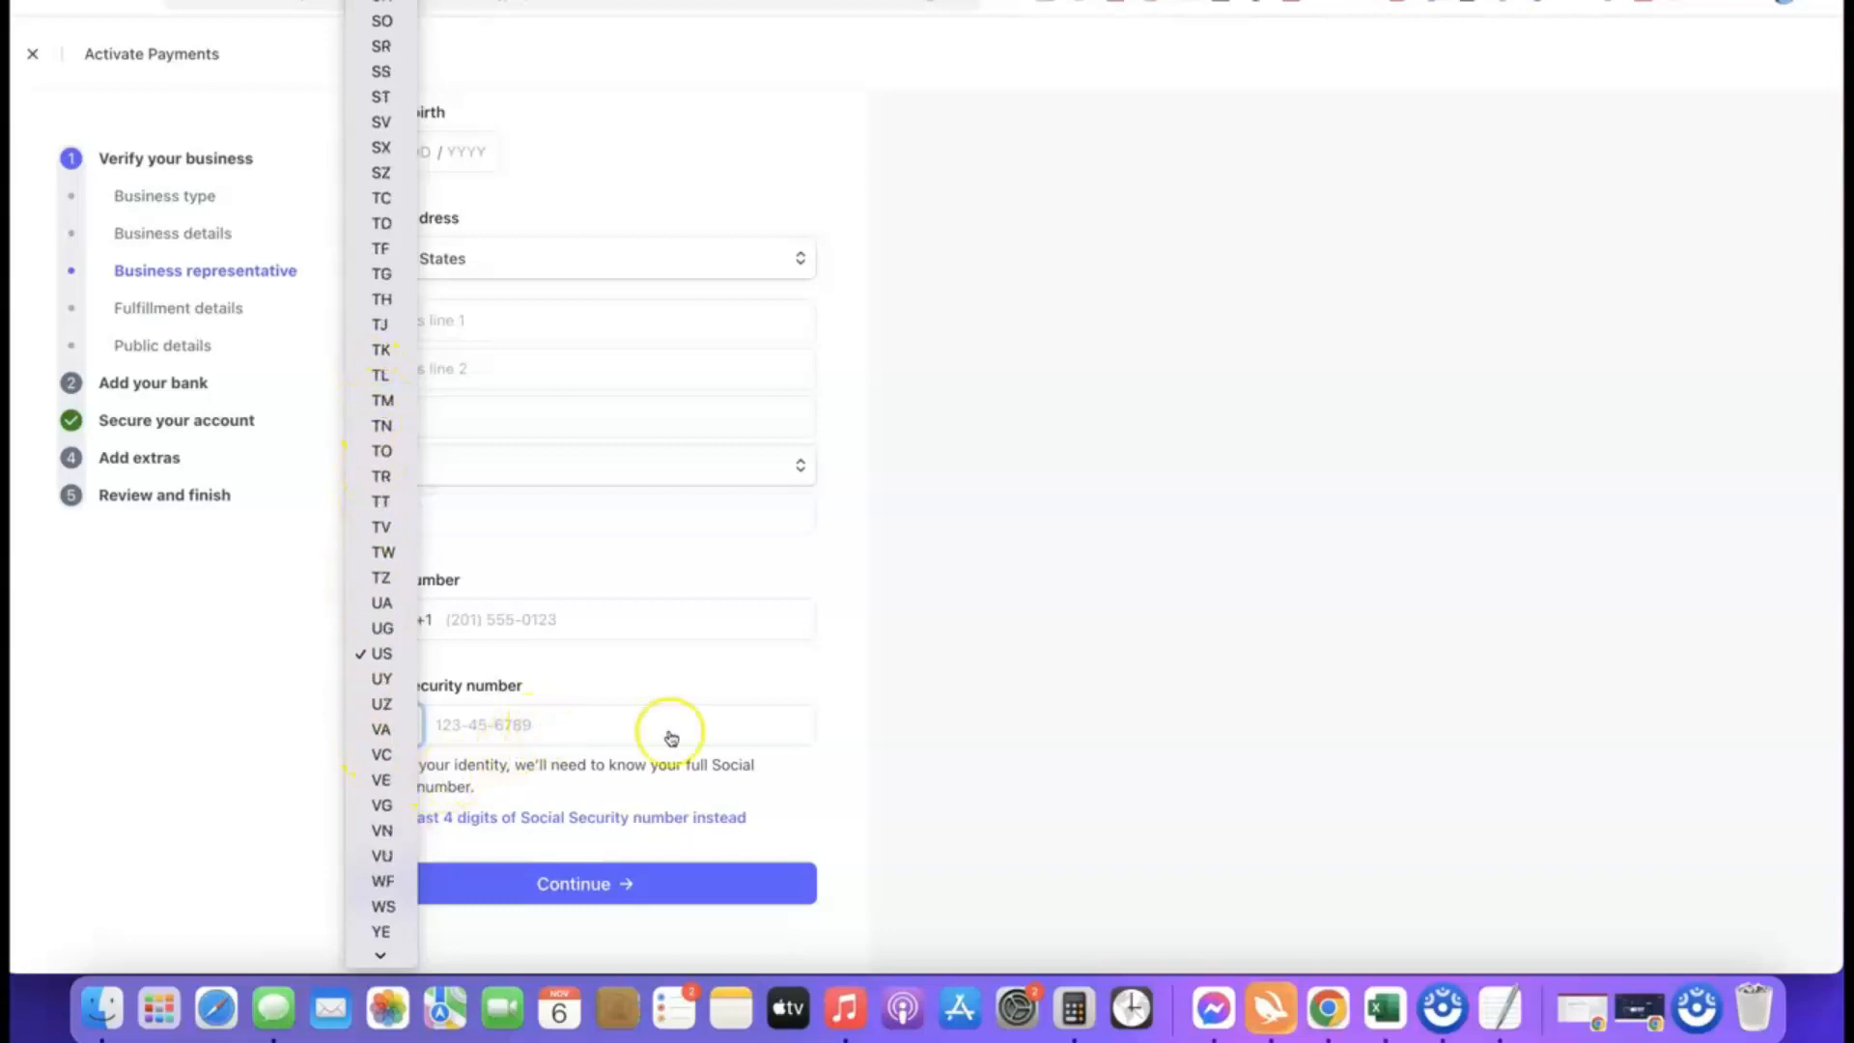
pyautogui.click(838, 722)
pyautogui.click(386, 724)
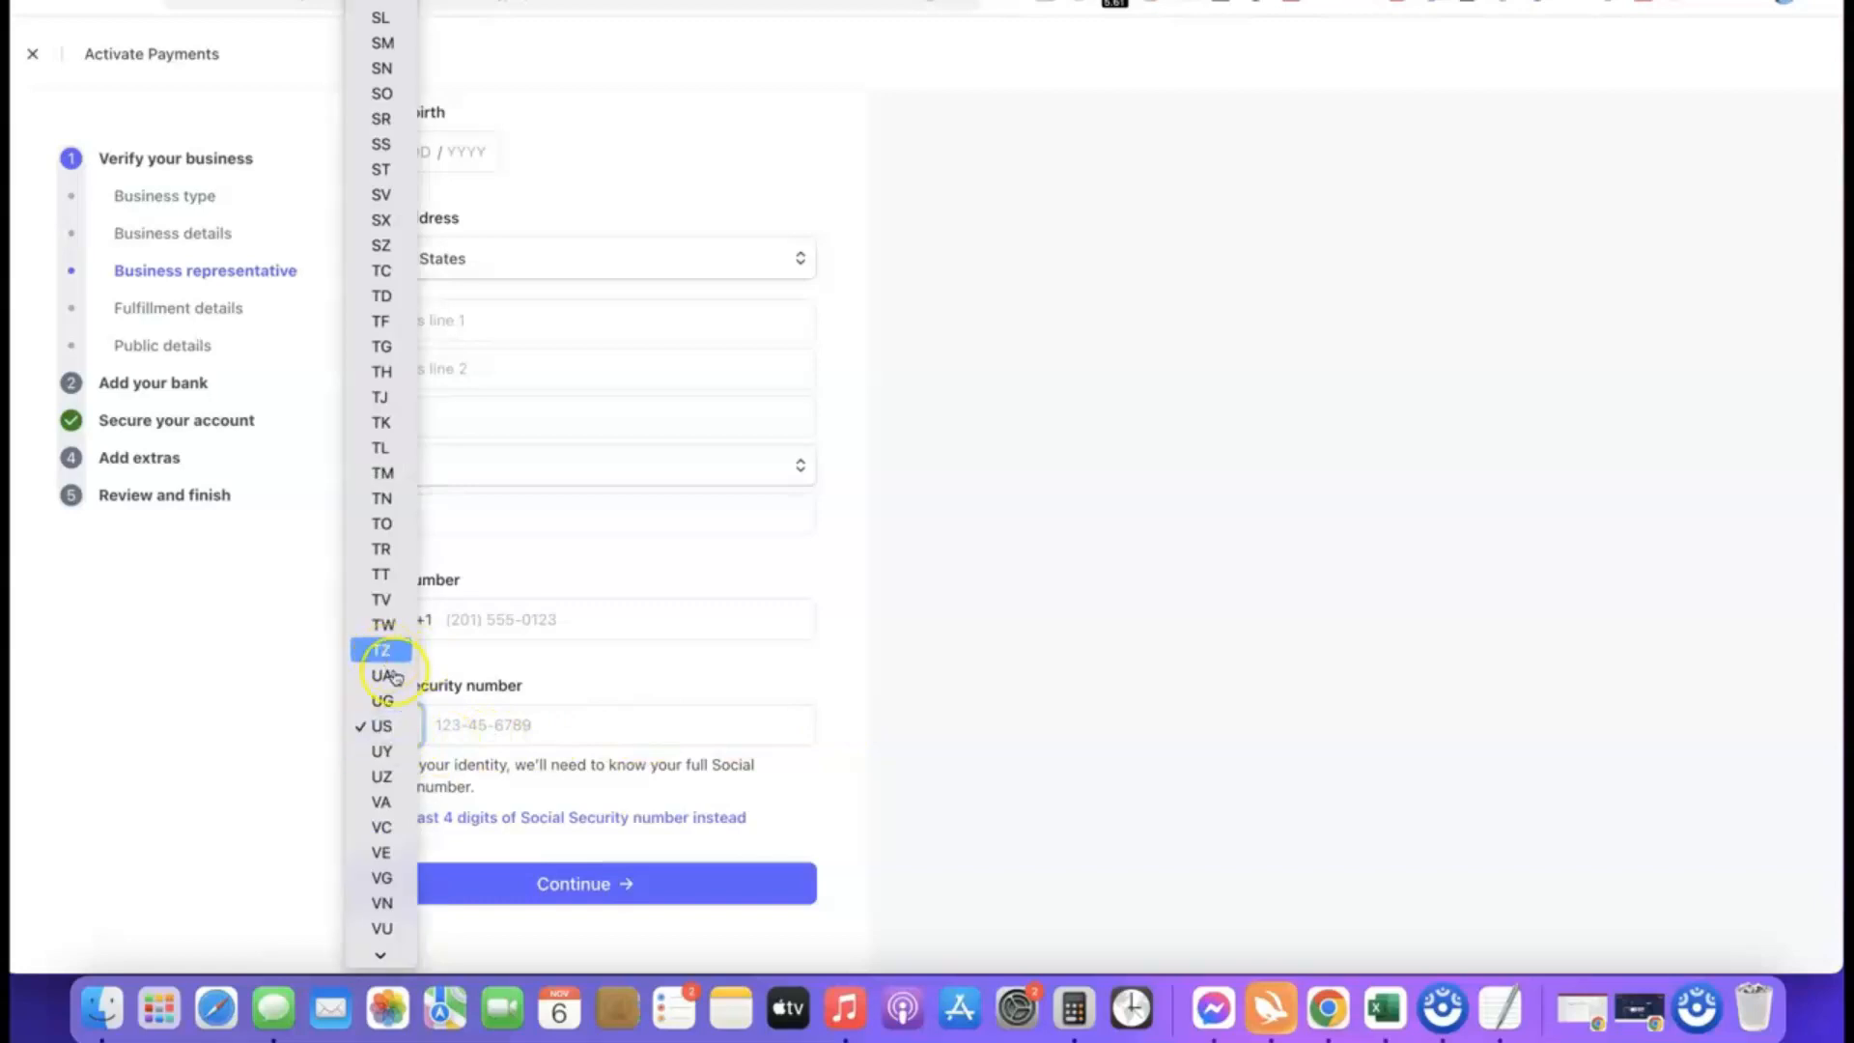
pyautogui.scroll(-3, 390, 675)
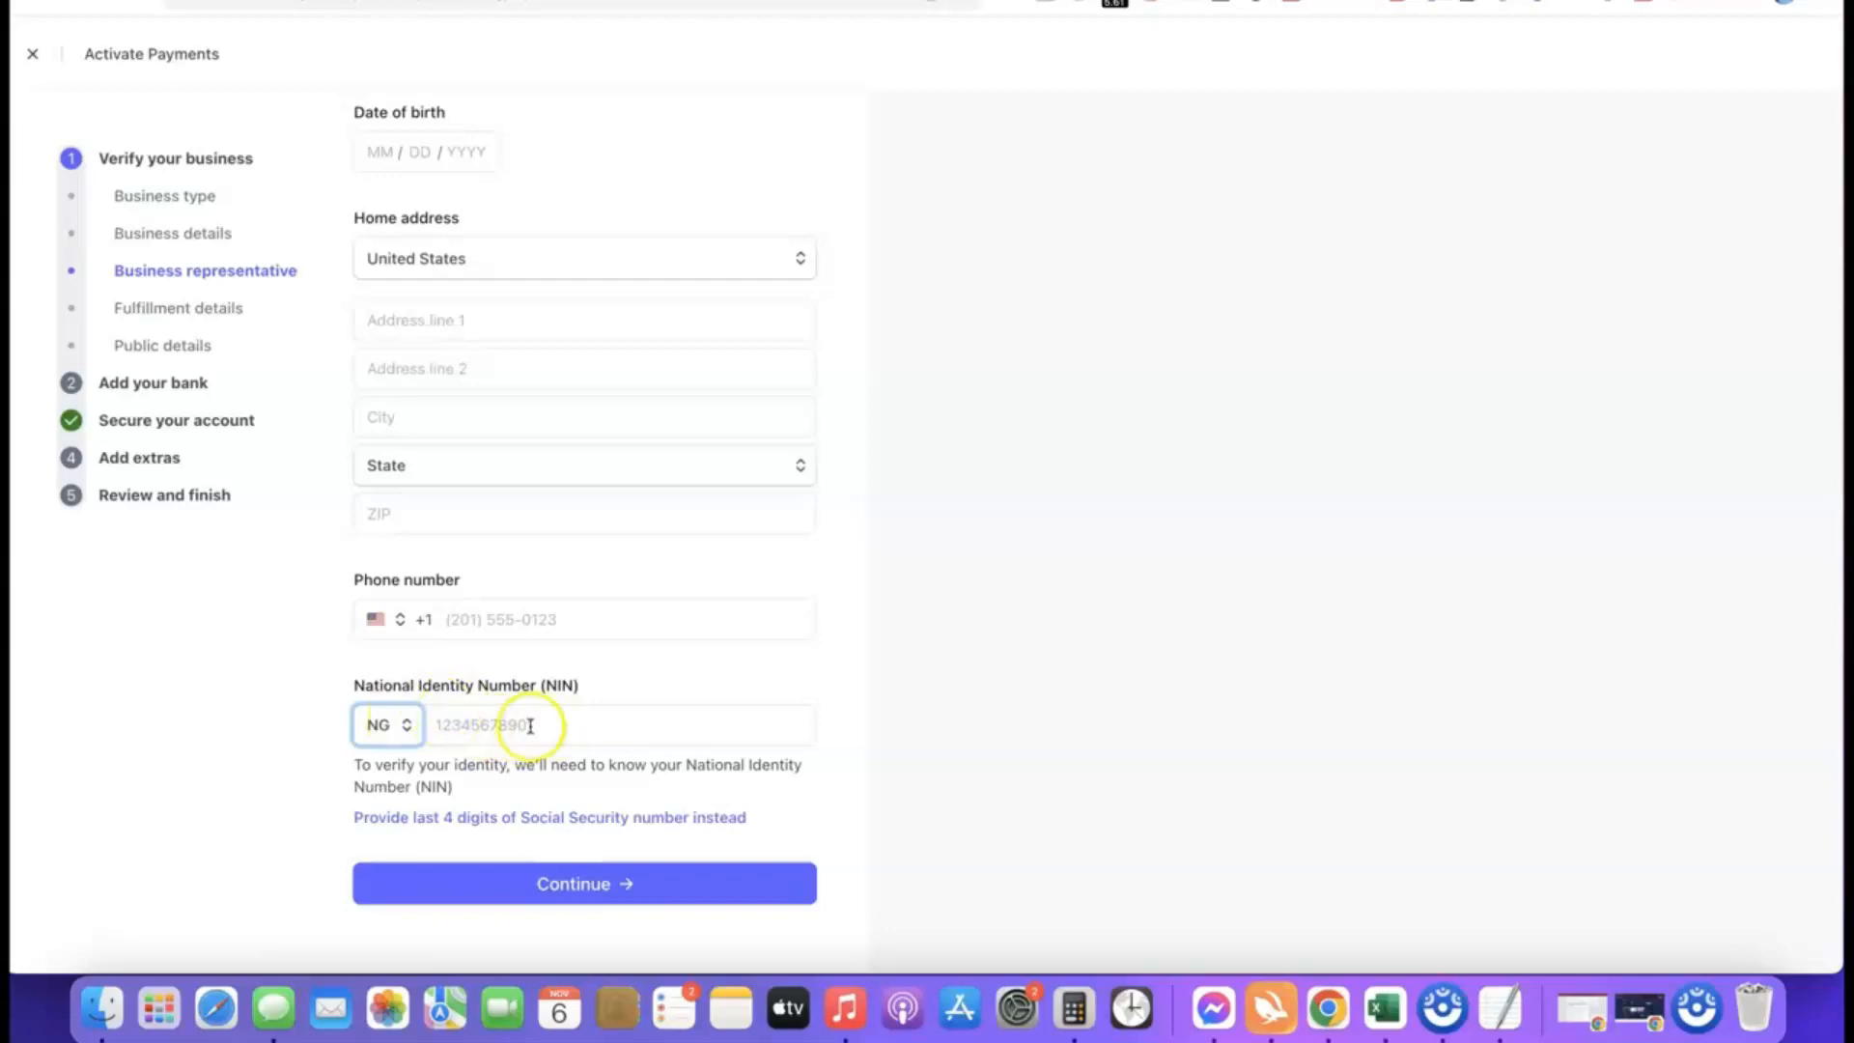
# Step: Set the phone number's country to Nigeria (+234) and submit the business representative's personal details
pyautogui.click(377, 620)
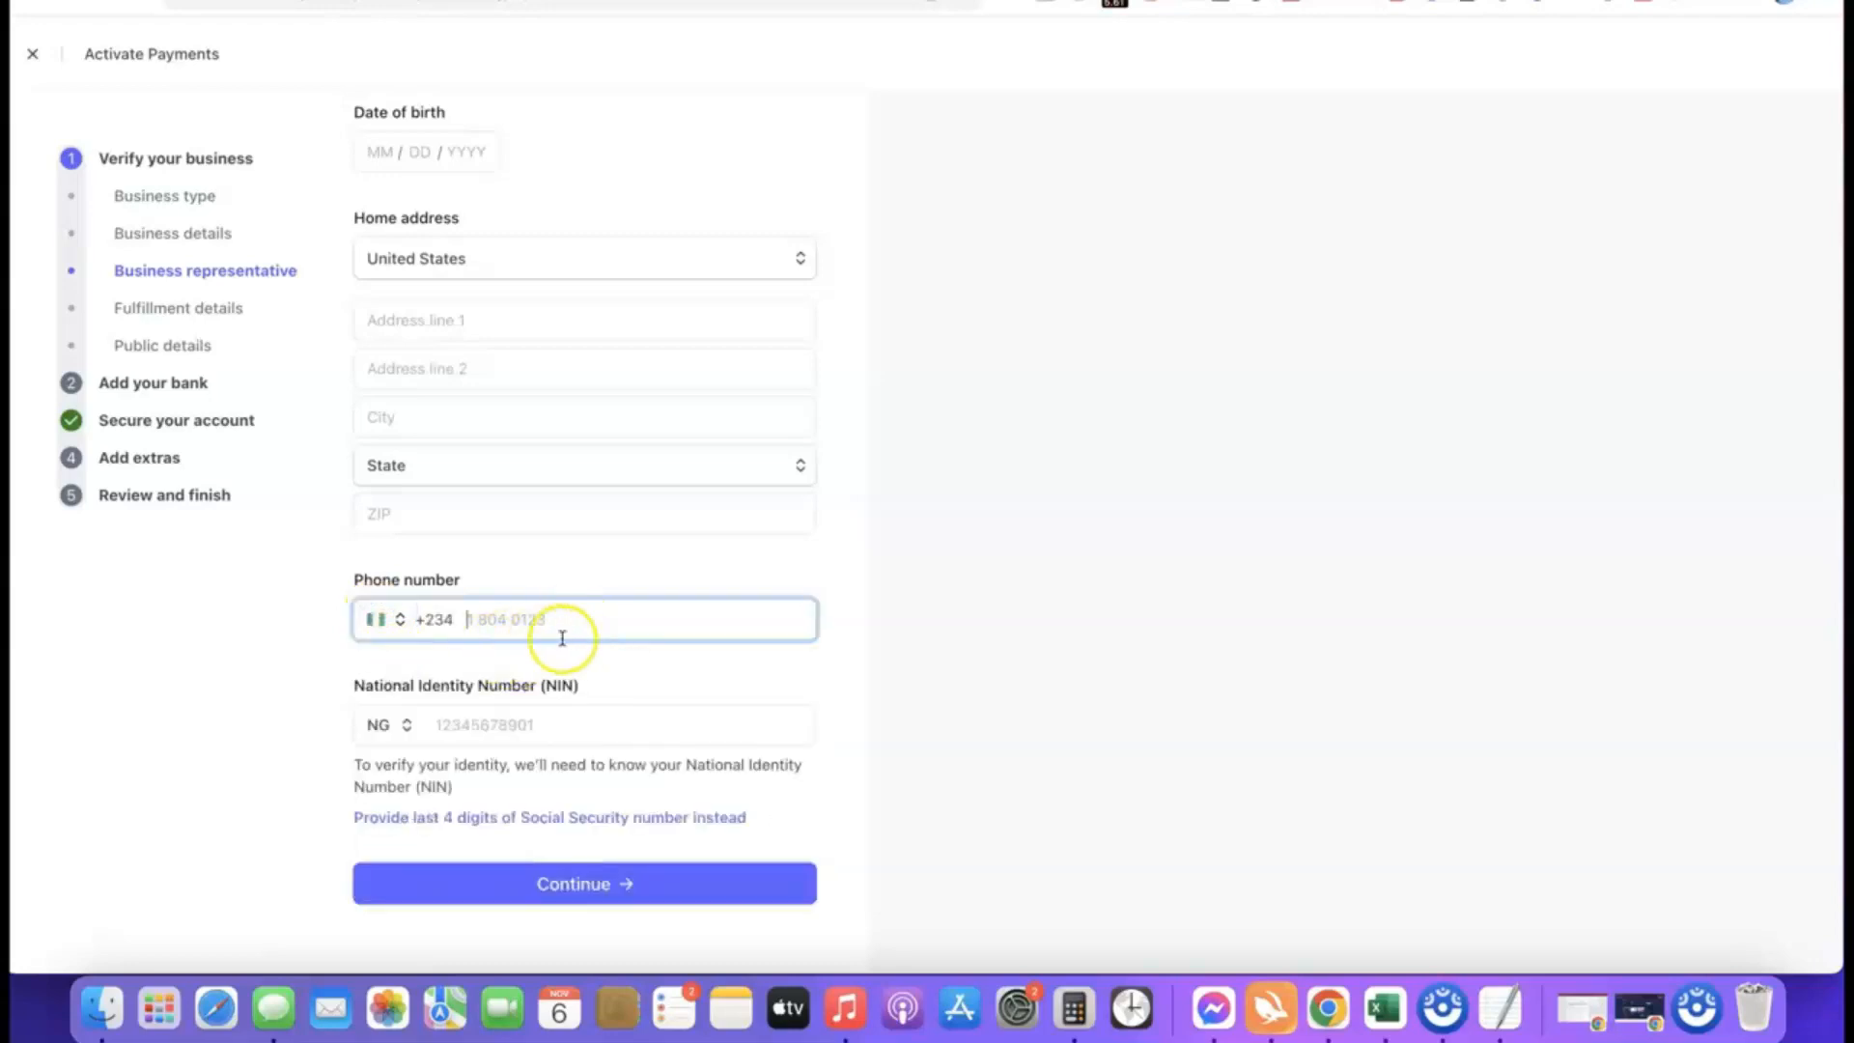
pyautogui.scroll(3, 510, 577)
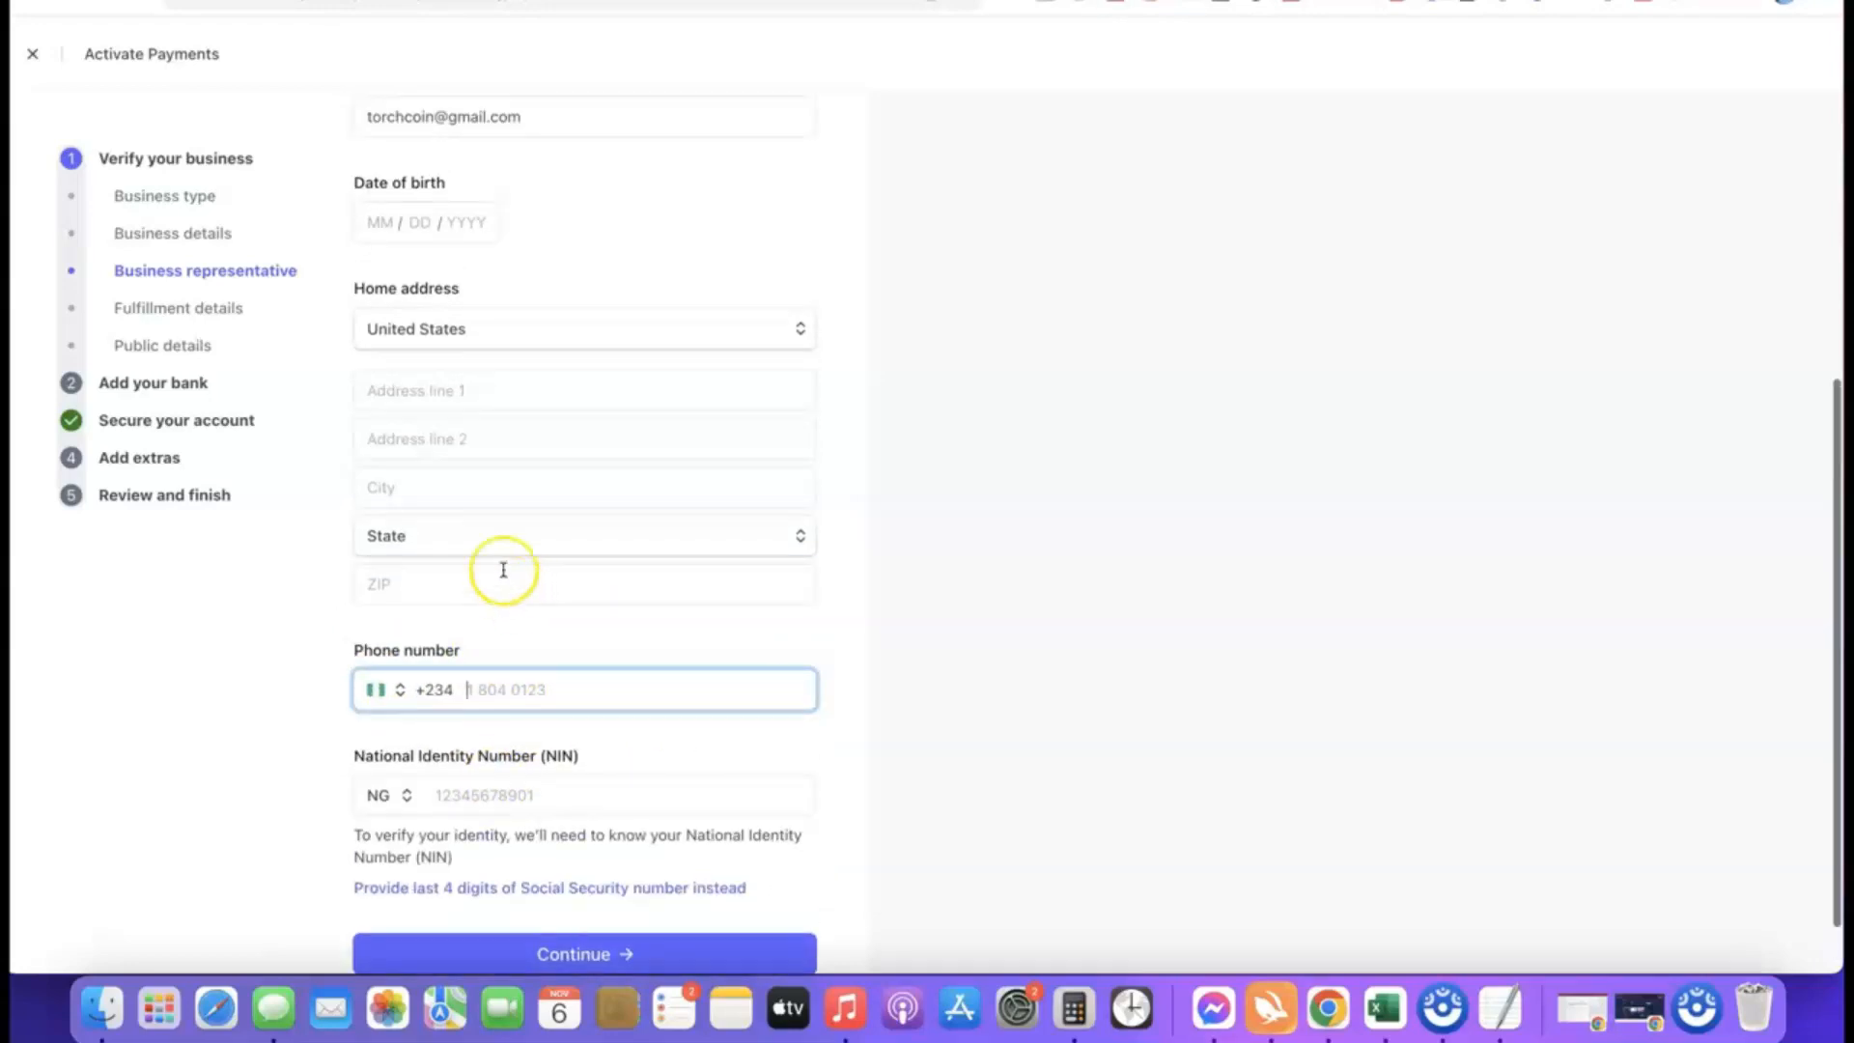
pyautogui.scroll(-3, 659, 432)
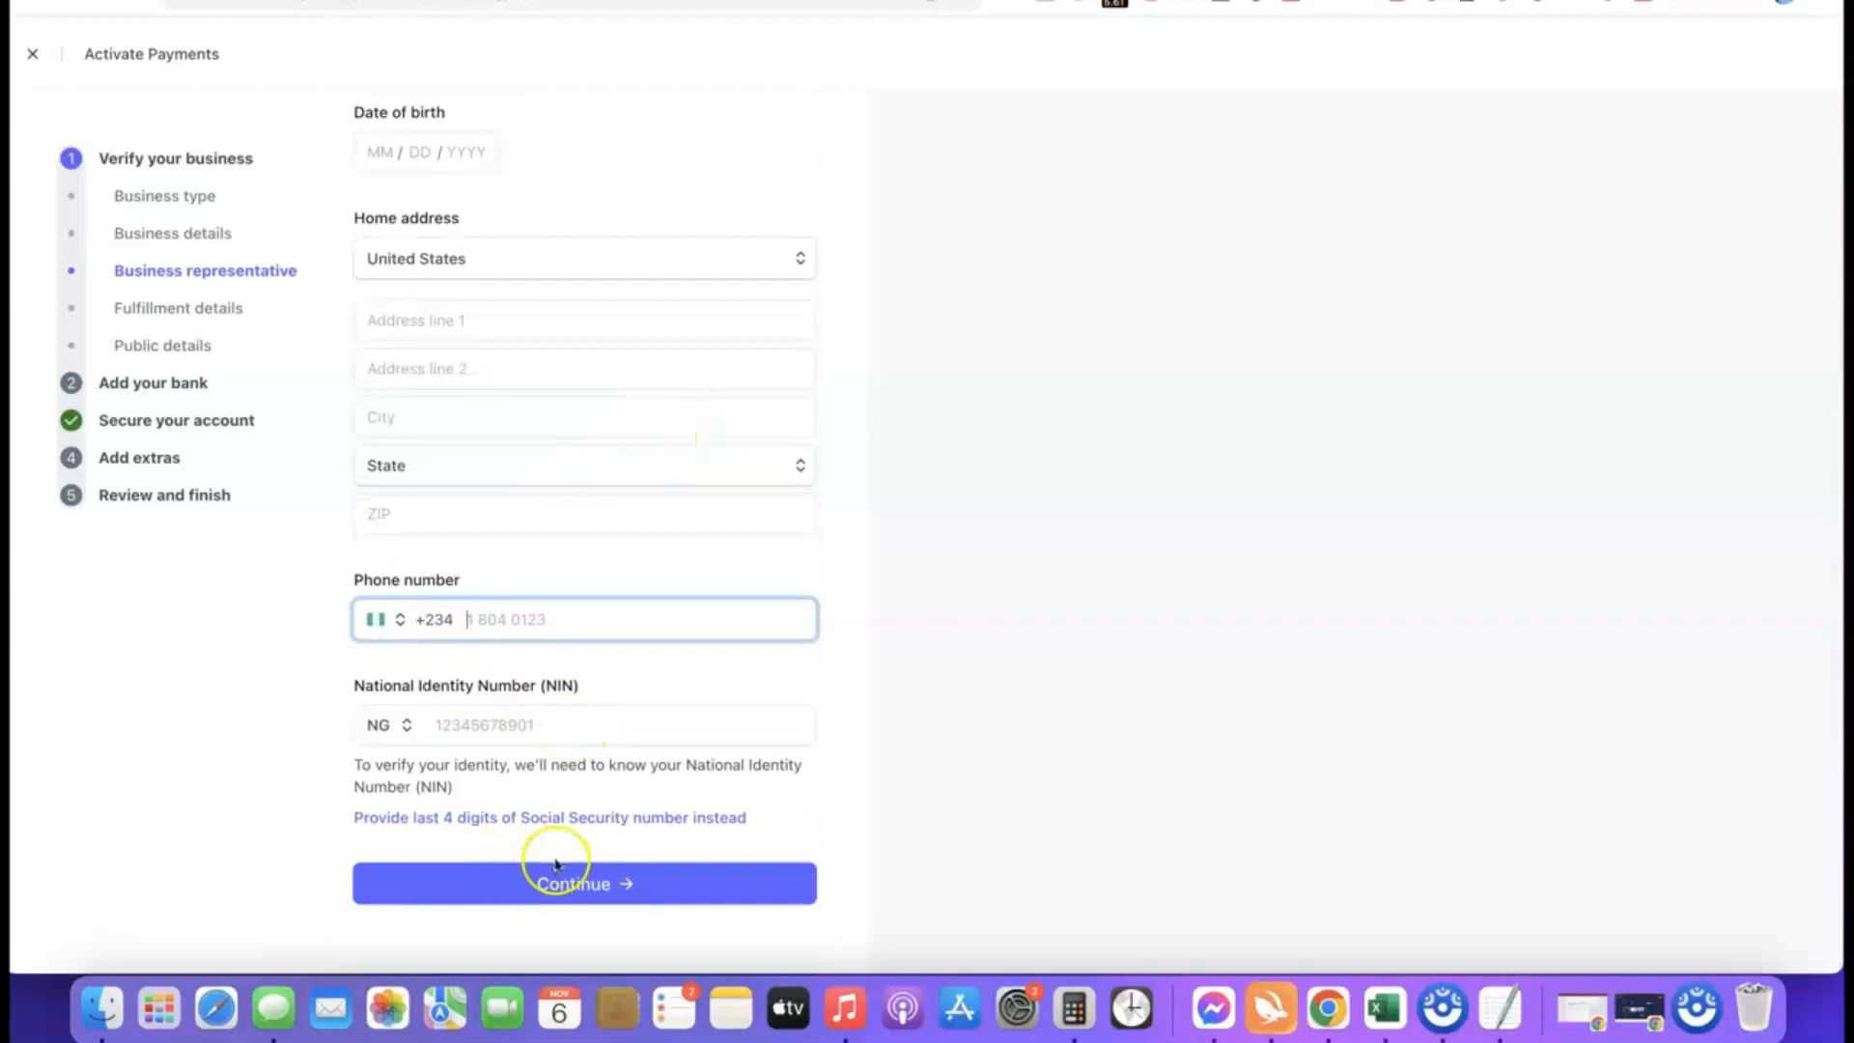
pyautogui.click(576, 890)
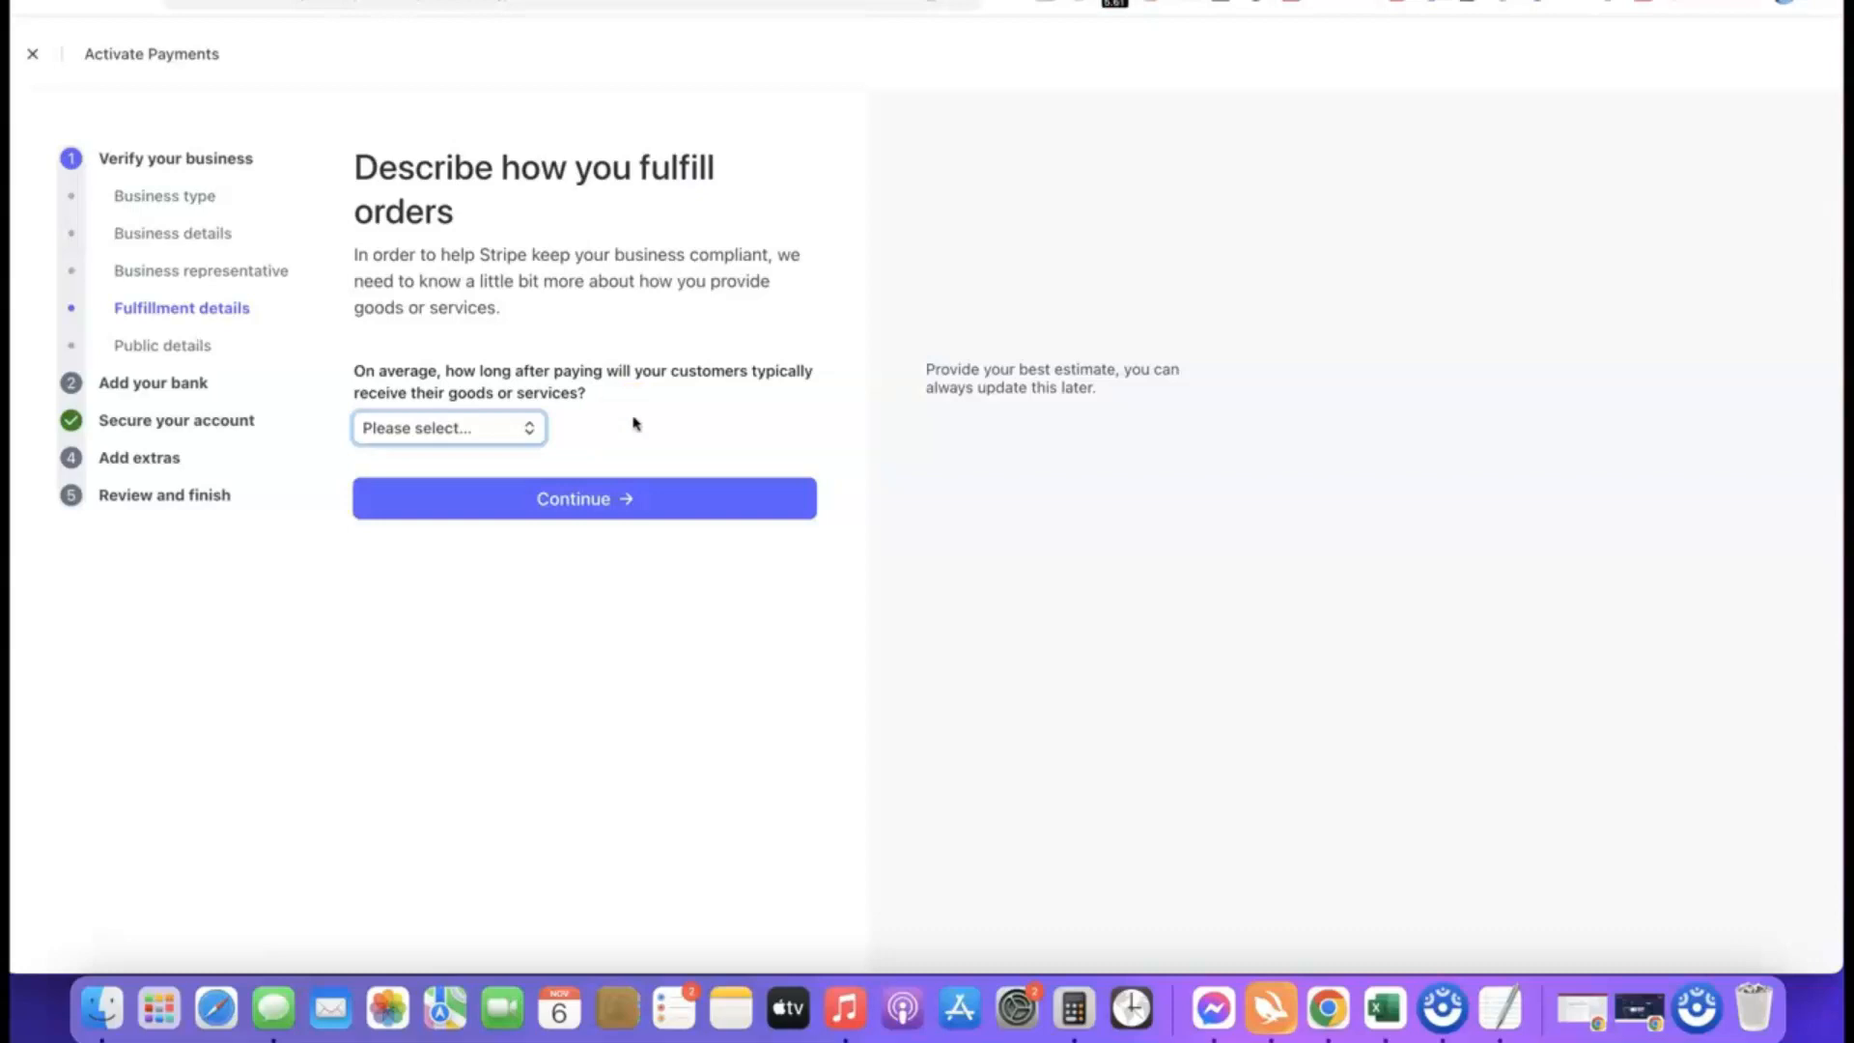
# Step: Set the time for customers to receive their goods or services to Within one day and submit the fulfillment details
pyautogui.click(488, 437)
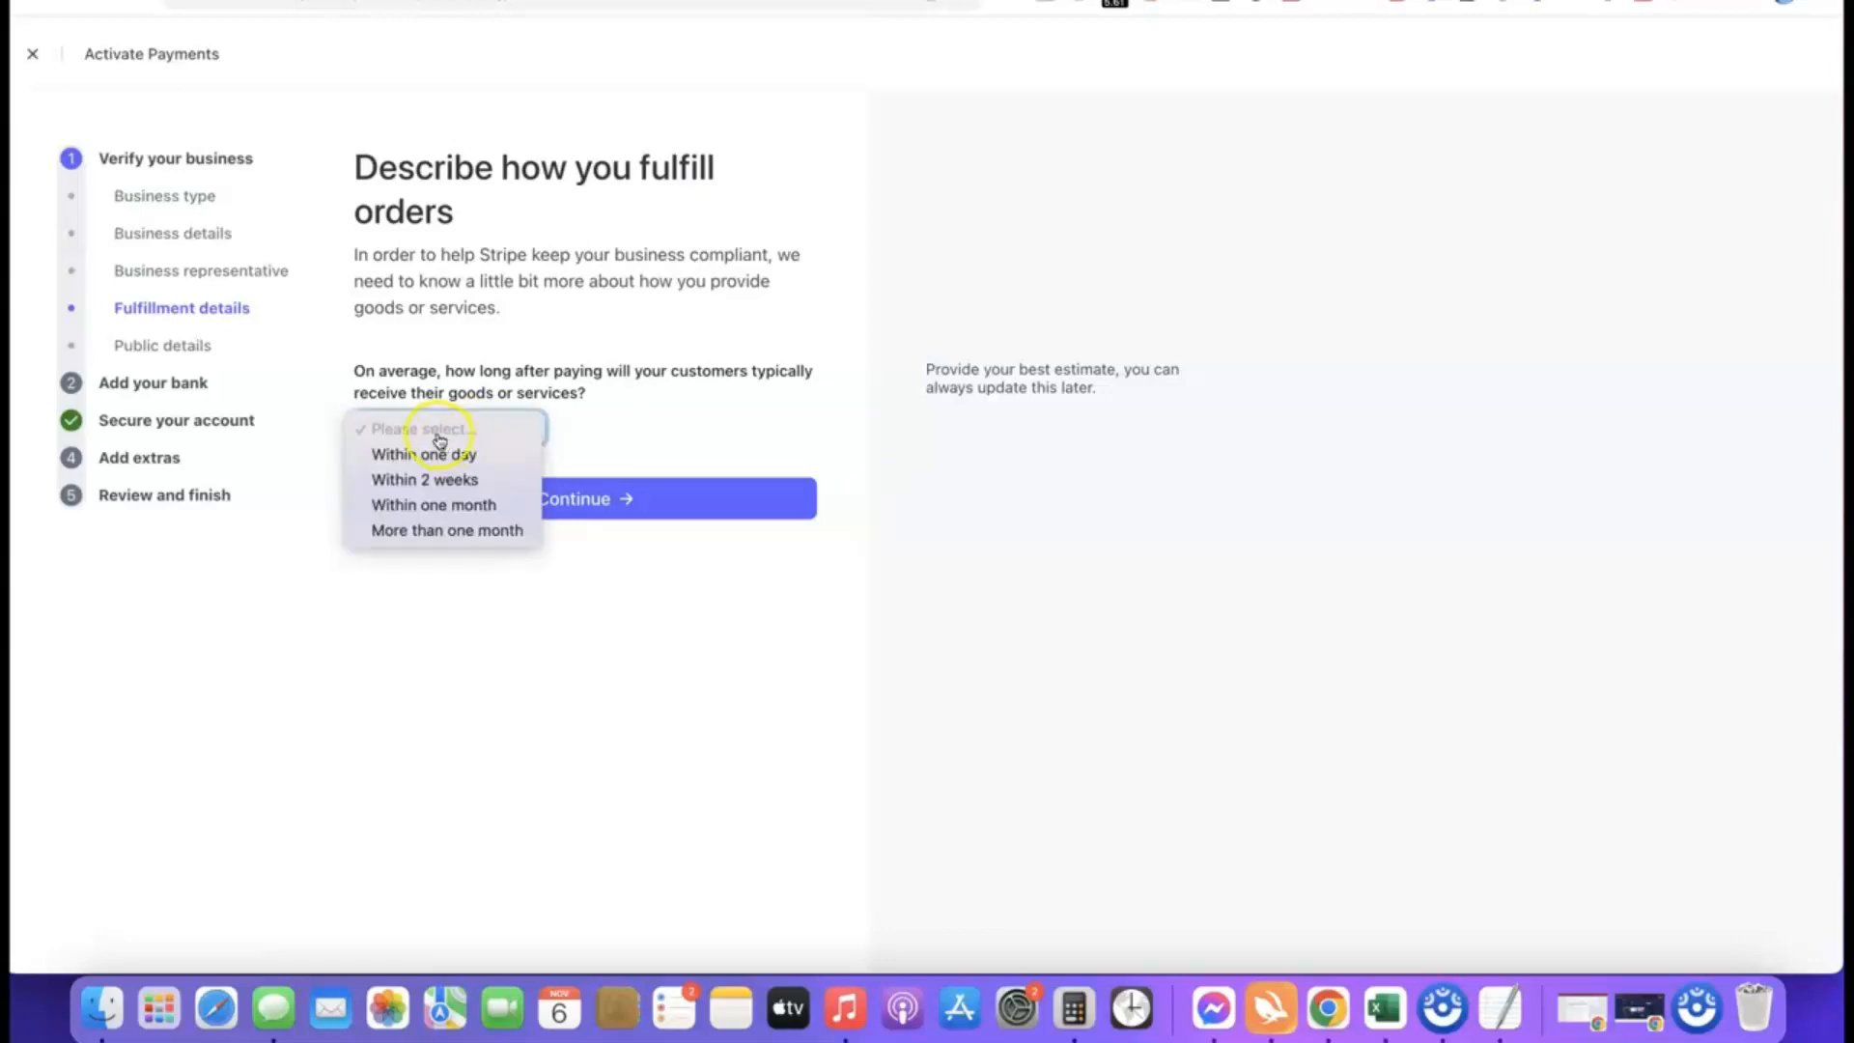
pyautogui.click(449, 482)
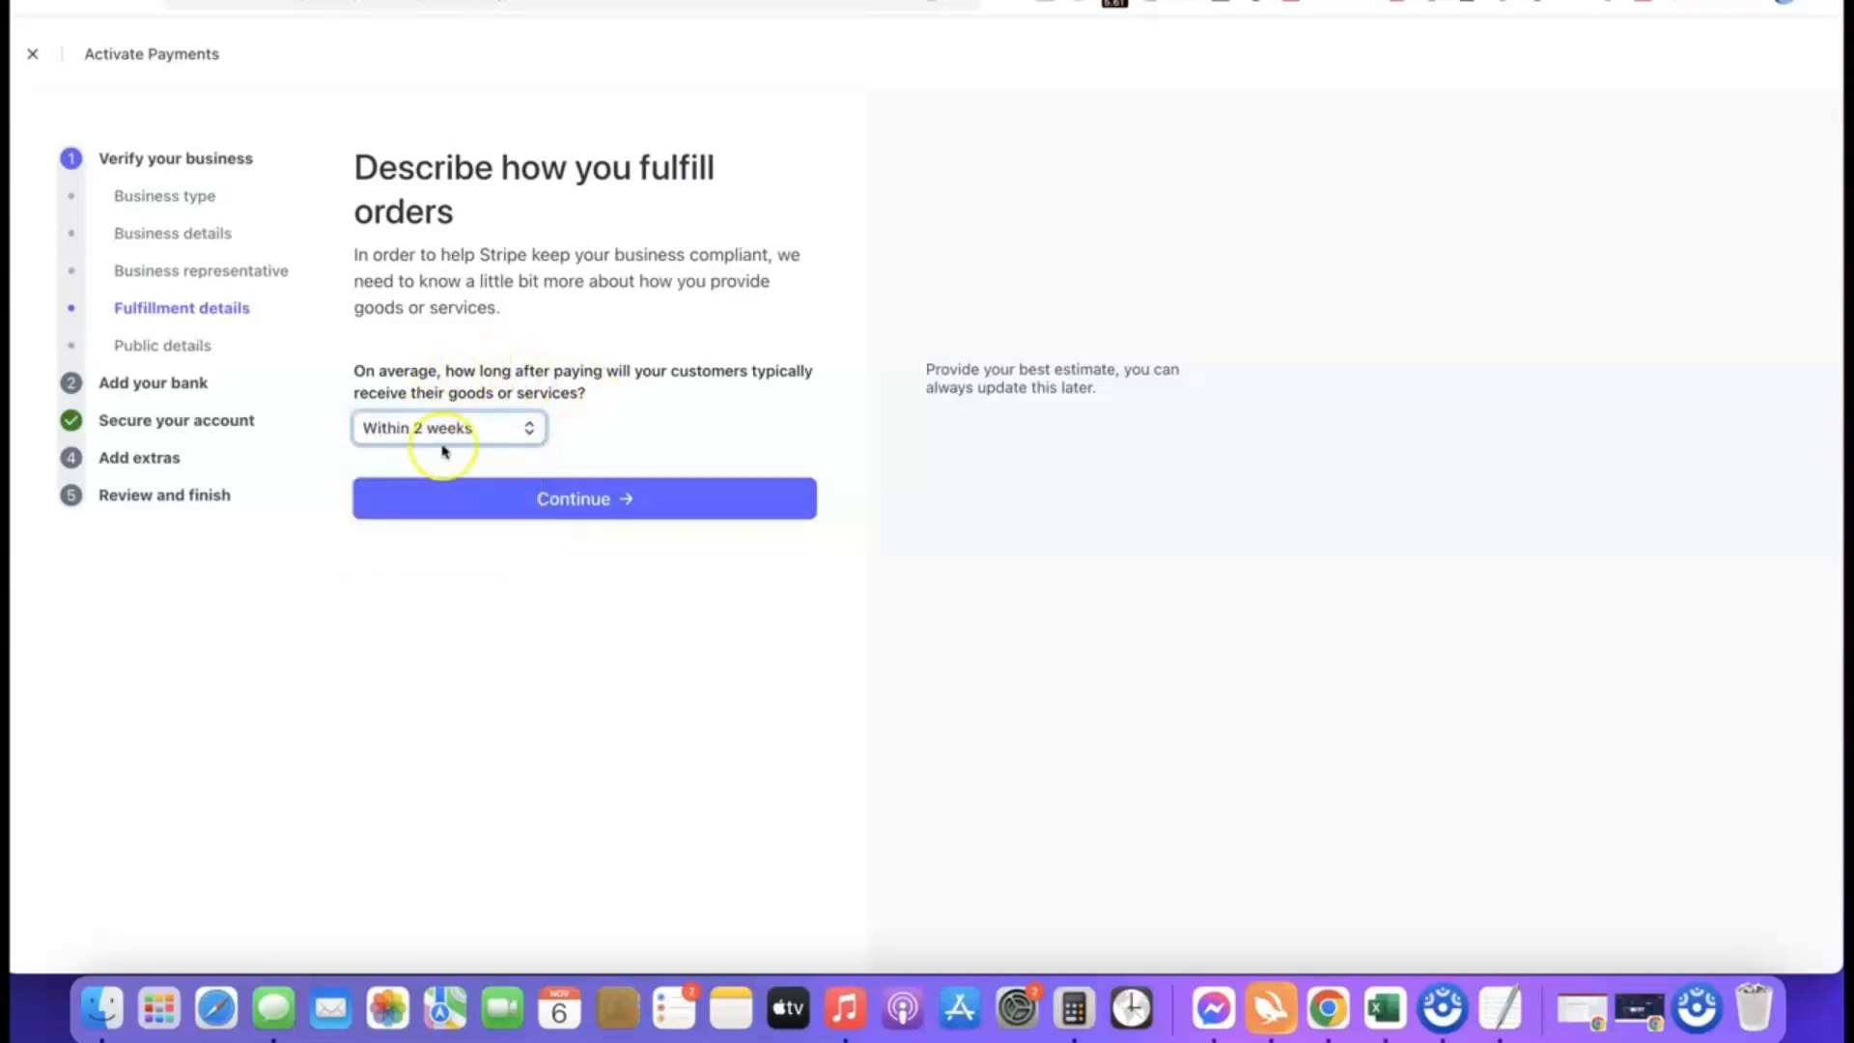
pyautogui.click(483, 431)
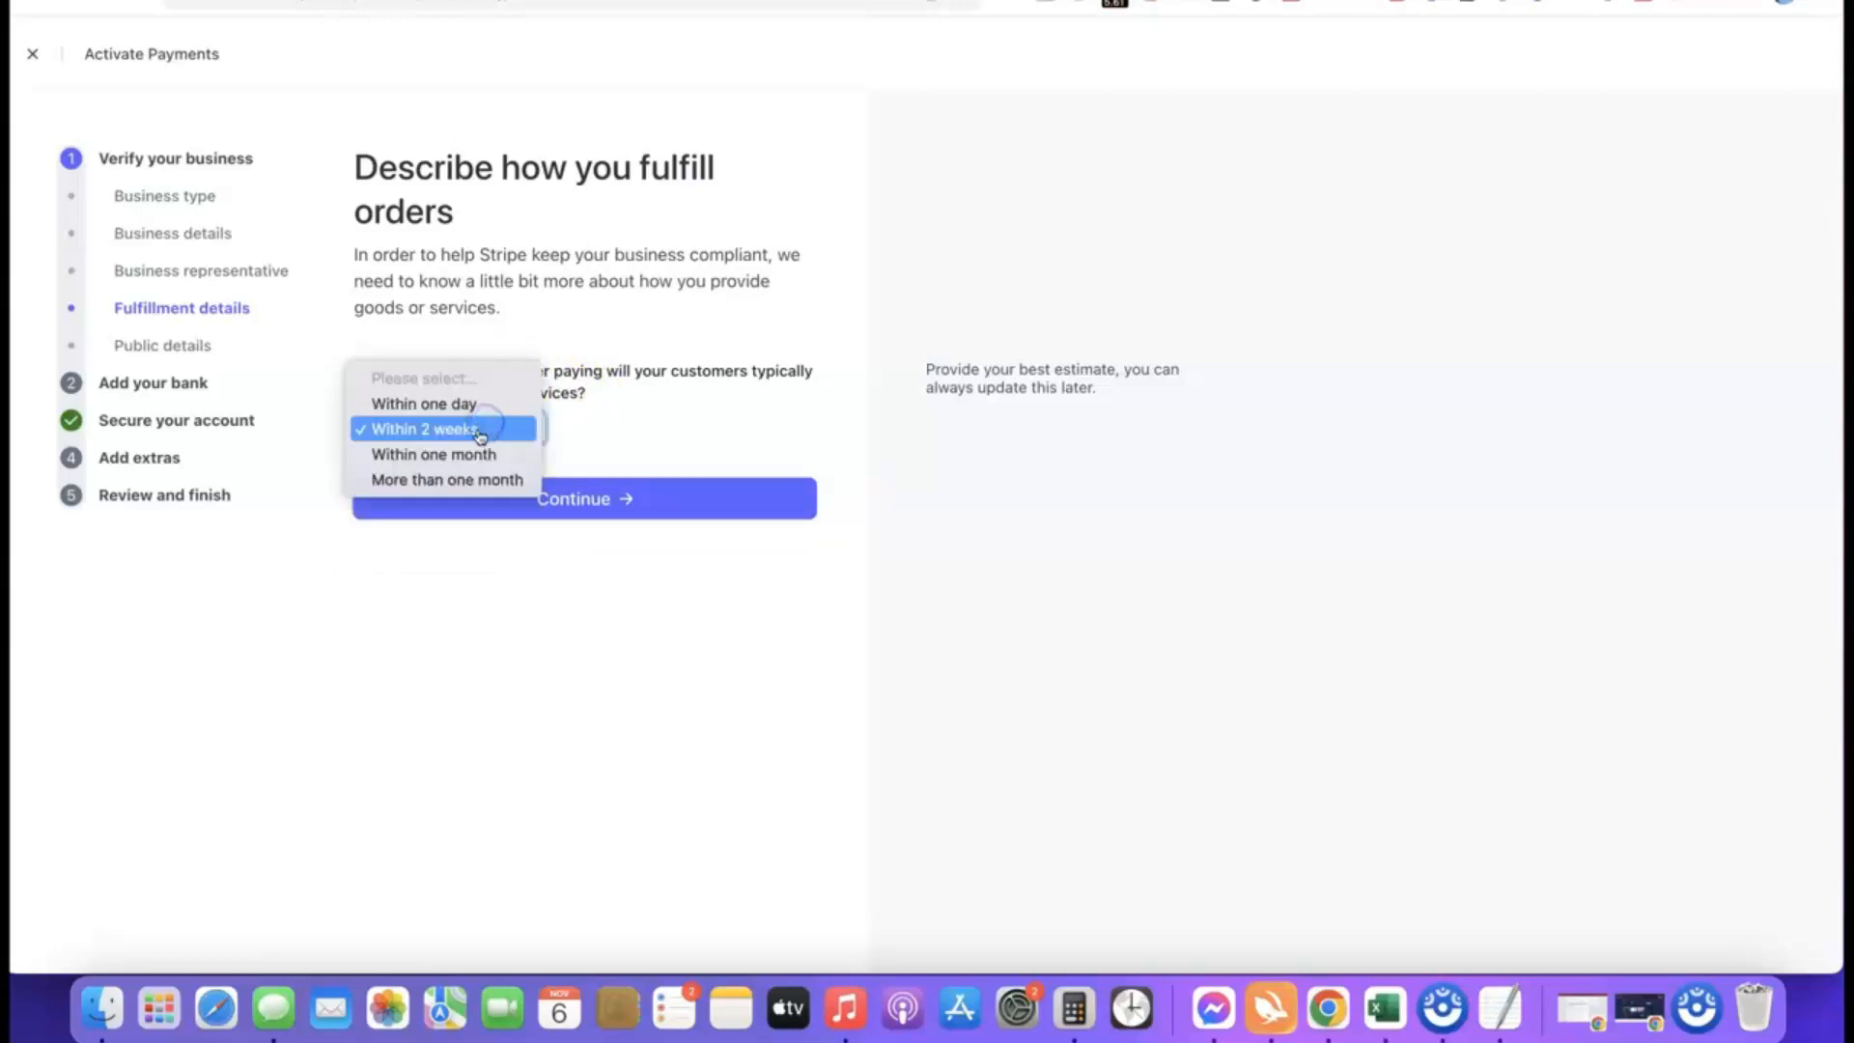
pyautogui.click(435, 403)
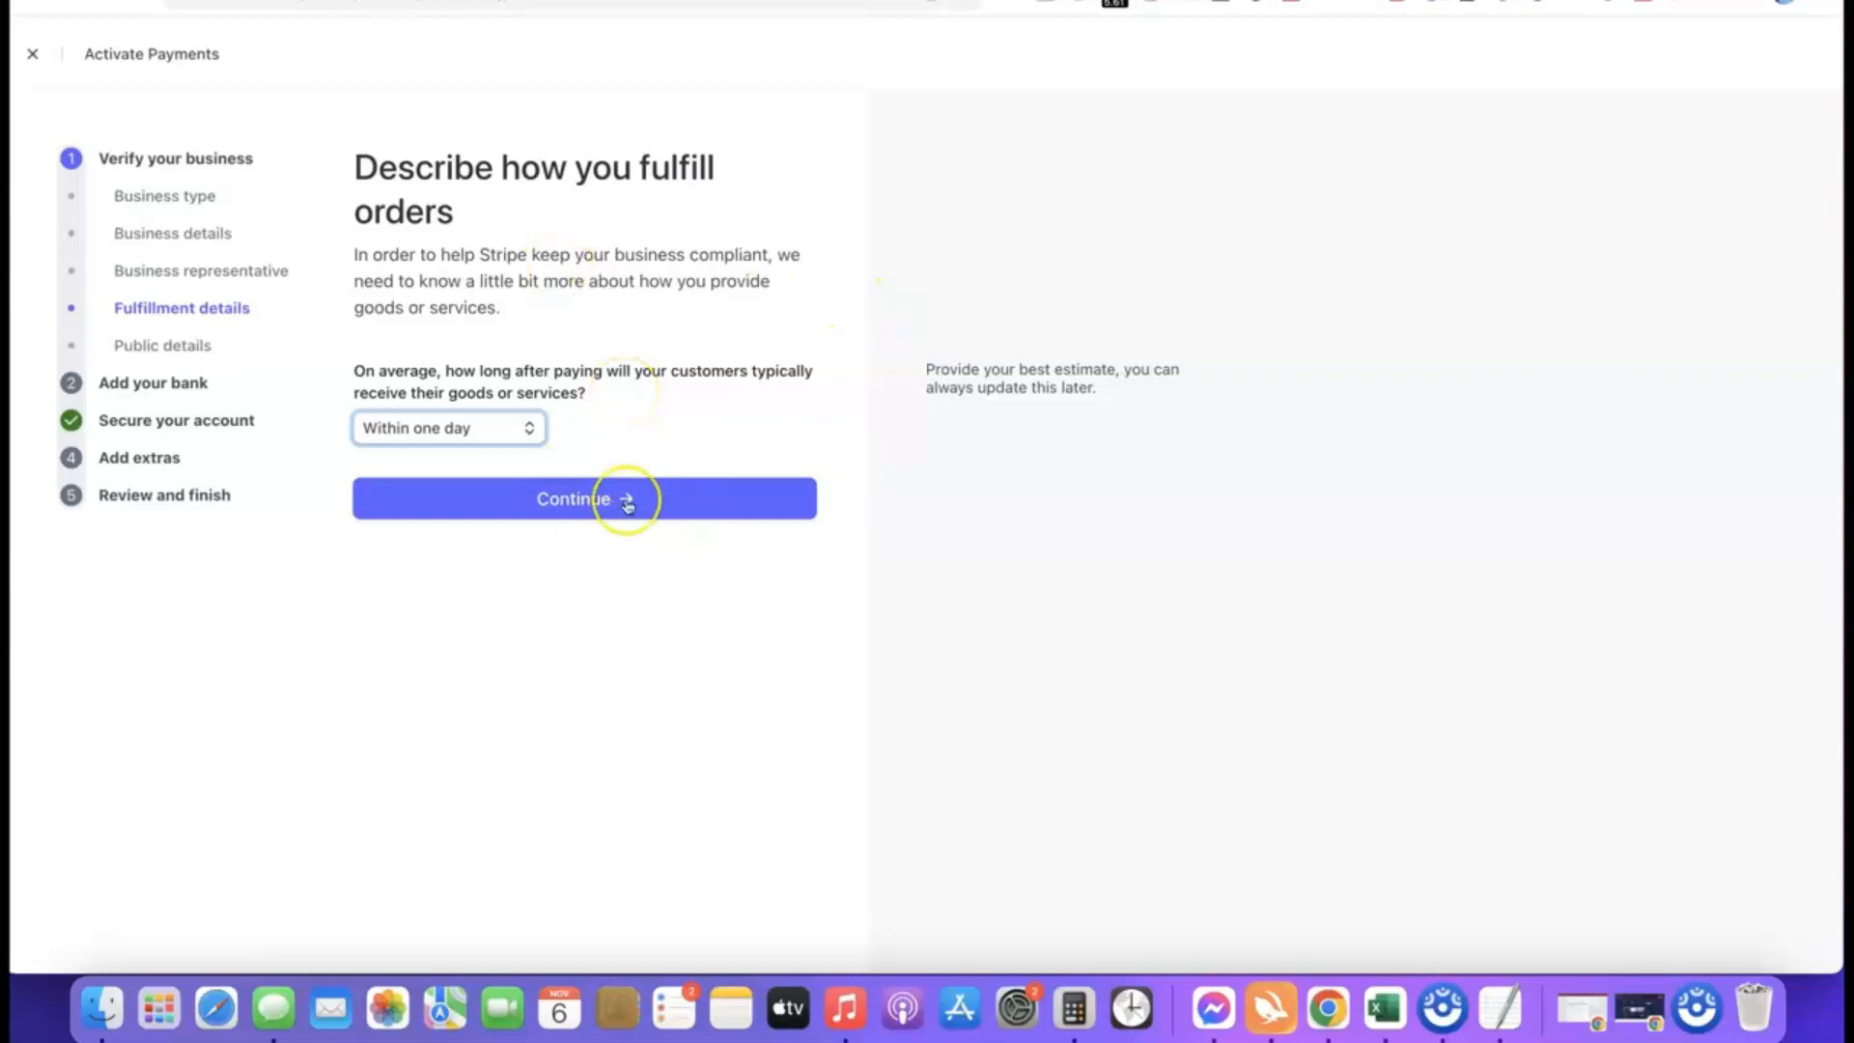
pyautogui.click(576, 500)
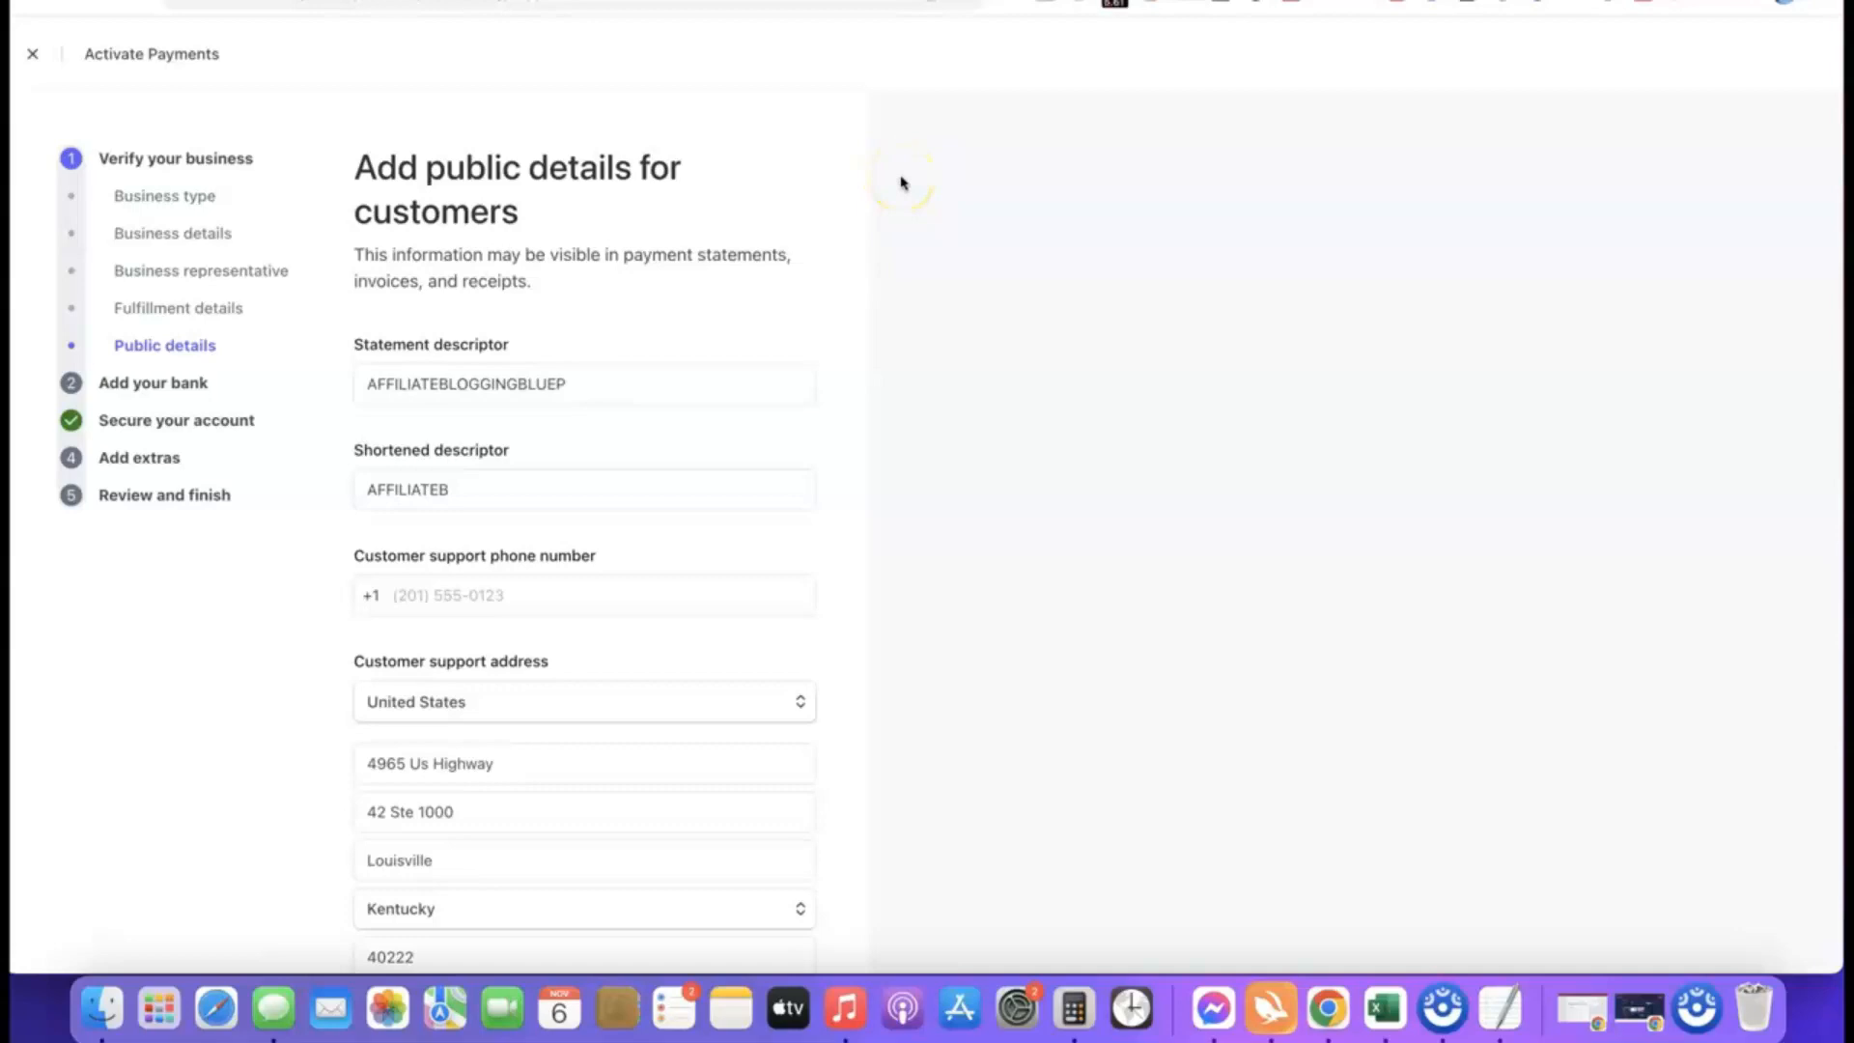
# Step: Review the statement descriptors, customer support phone number and support address, and submit the public details
pyautogui.moveTo(483, 333)
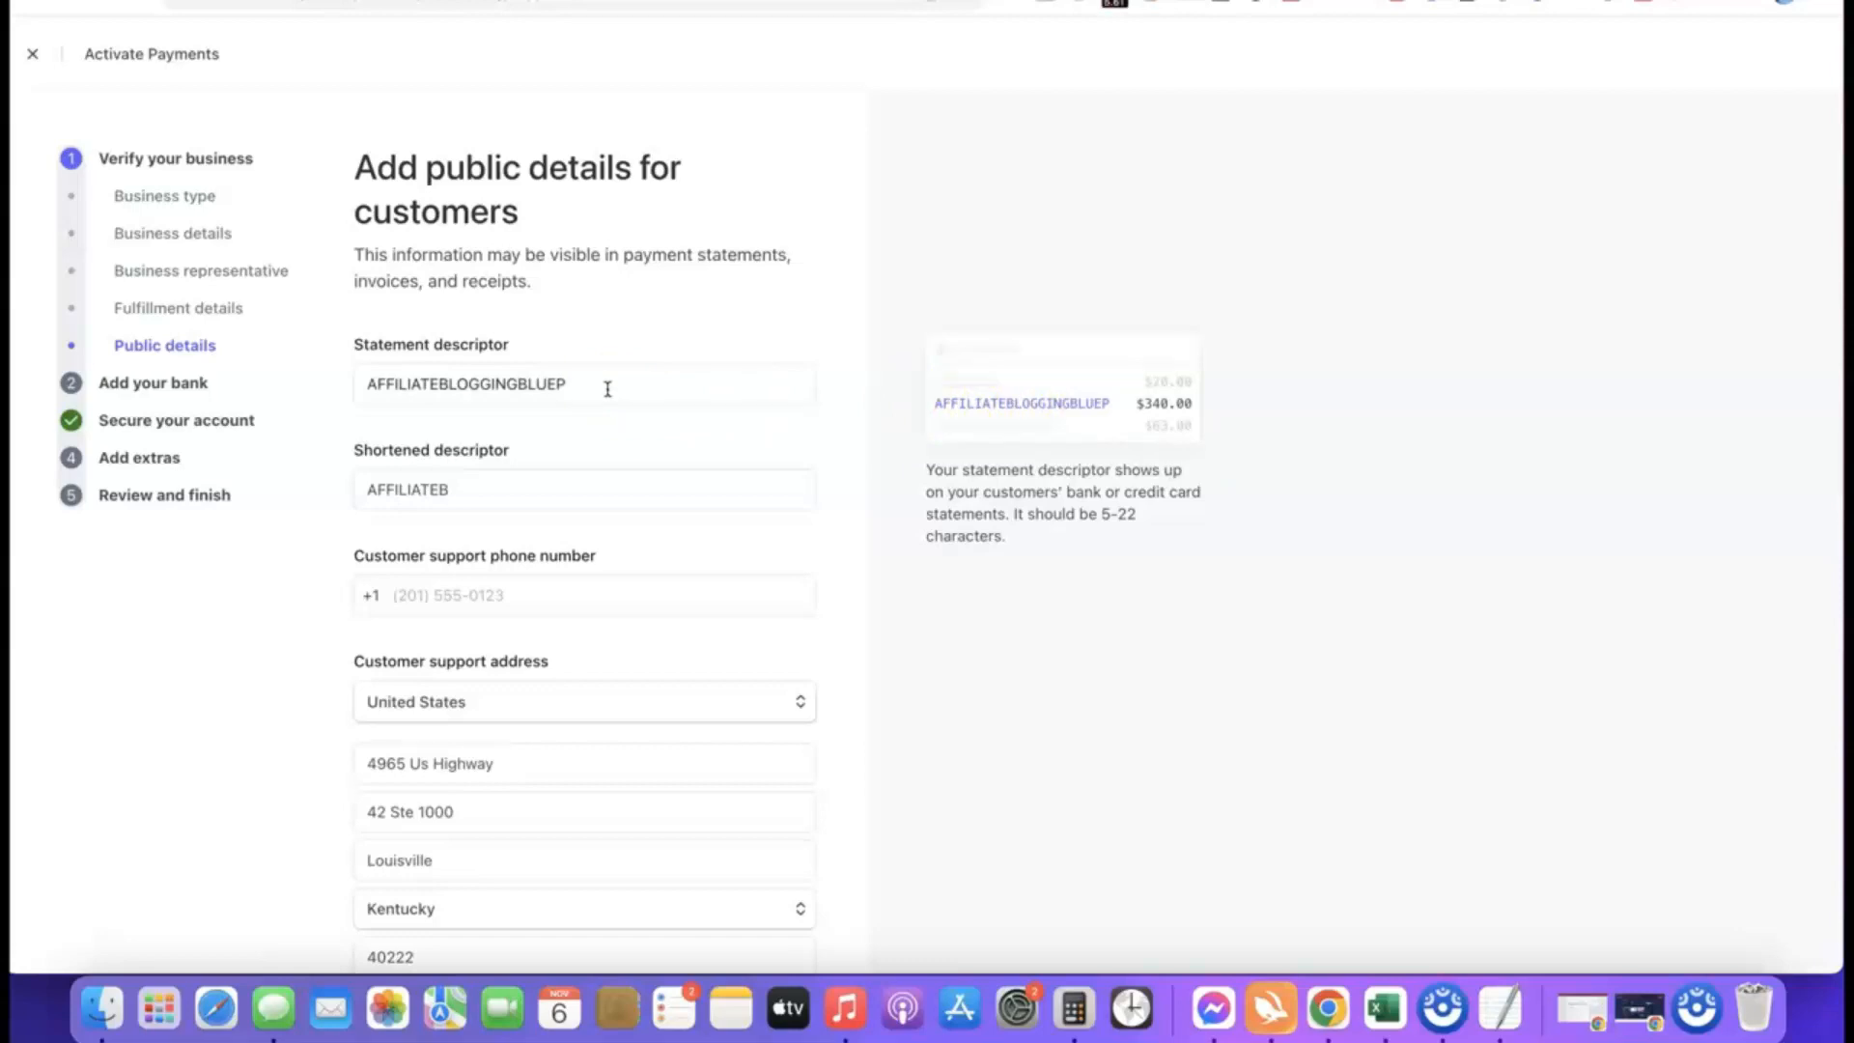
pyautogui.click(510, 500)
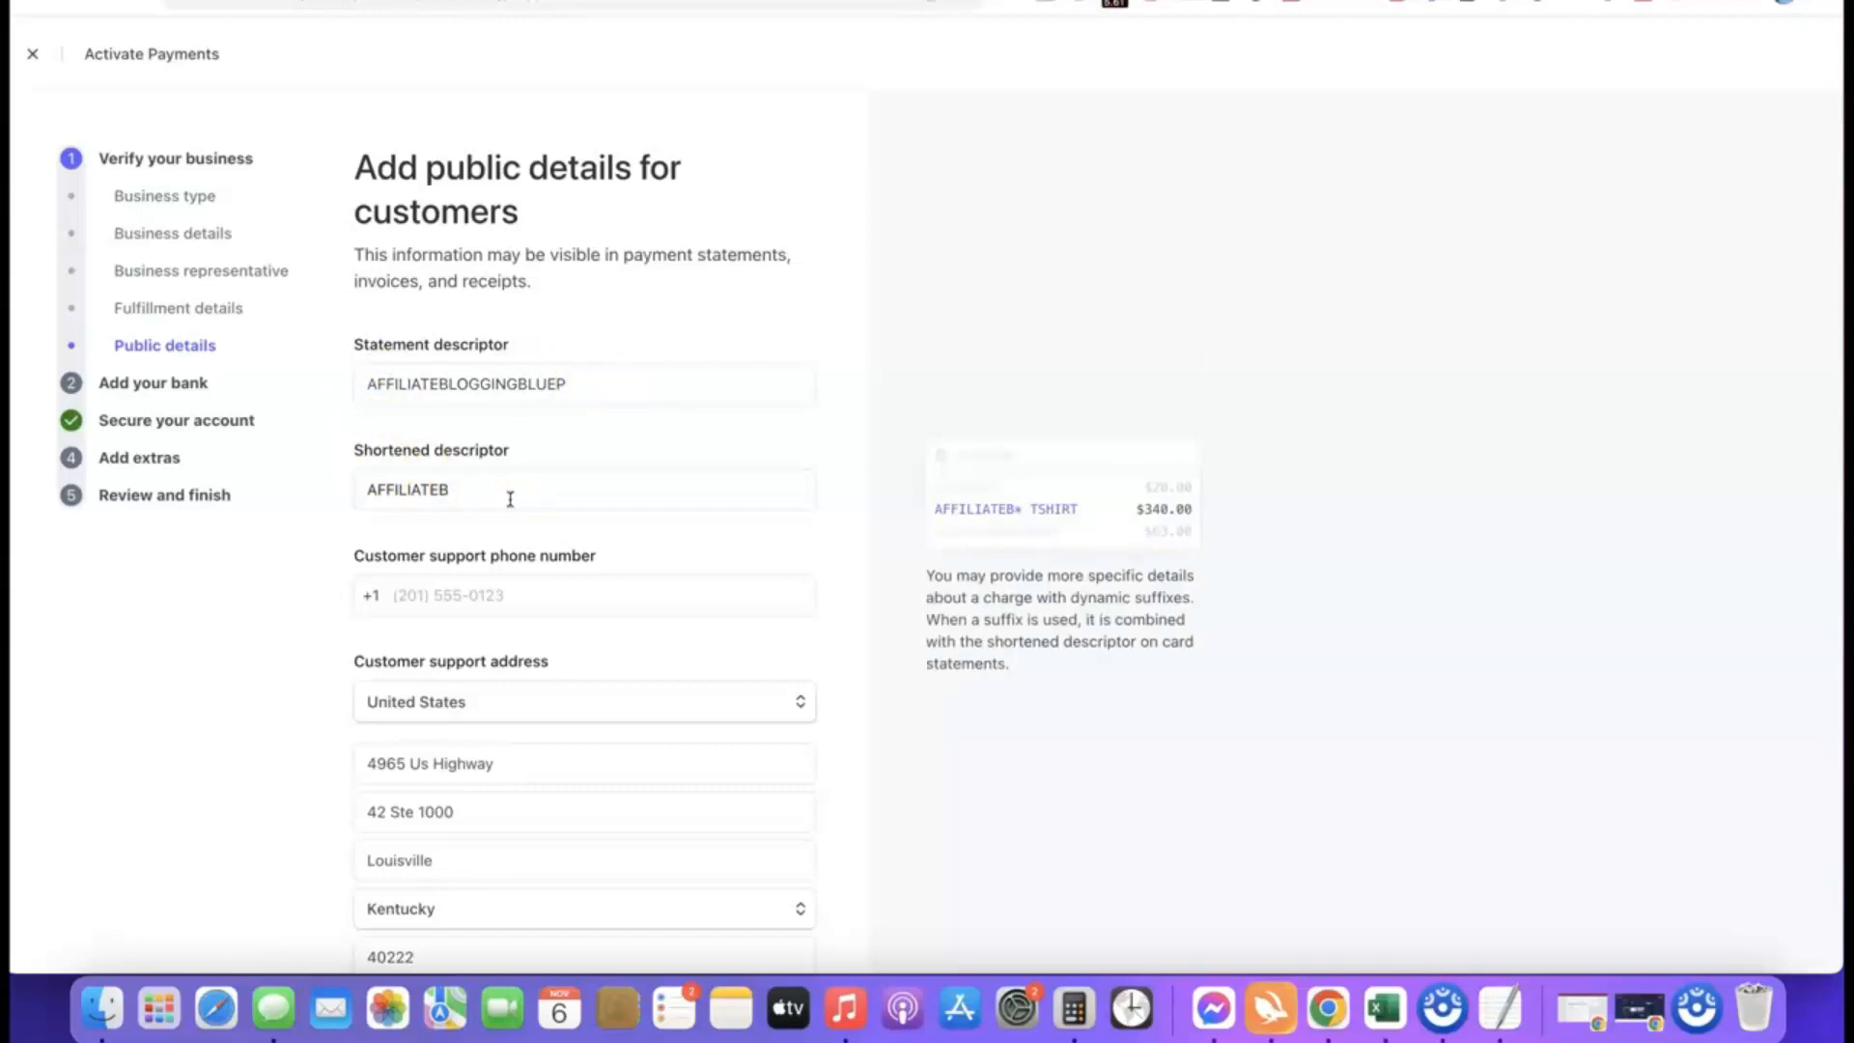
pyautogui.click(364, 577)
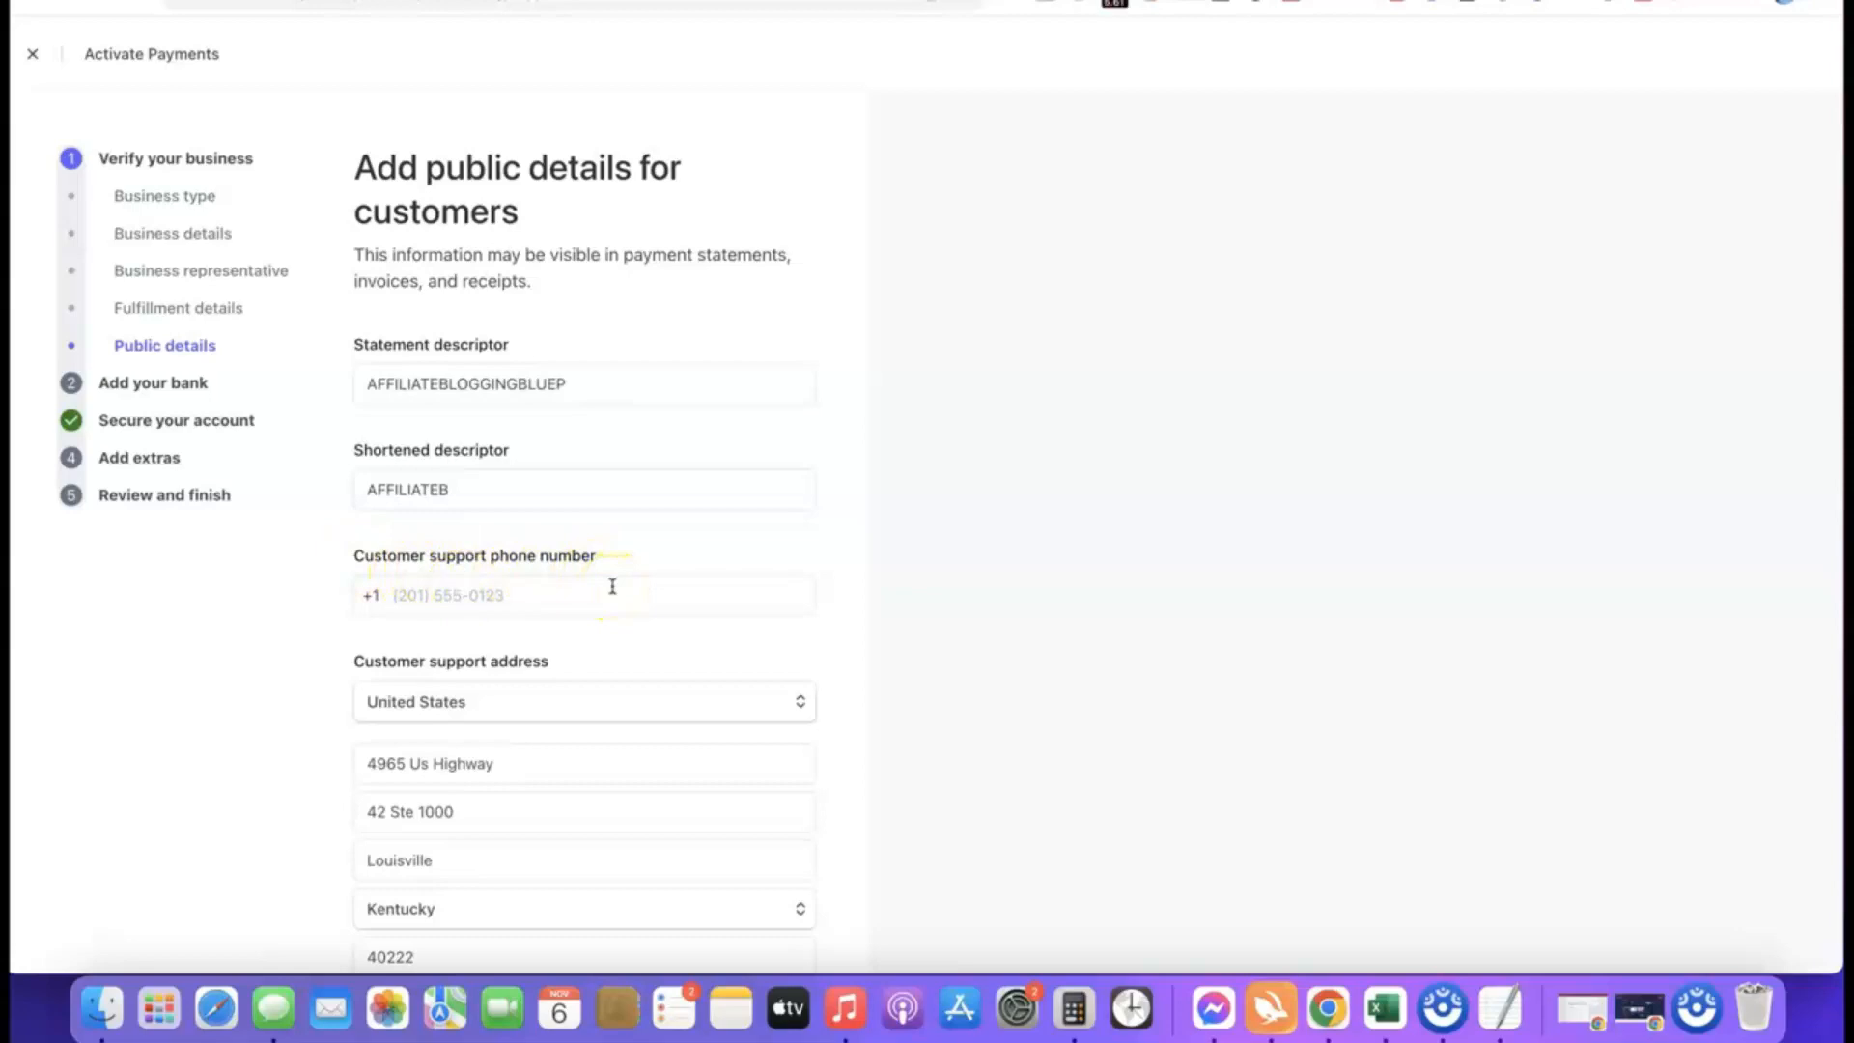
pyautogui.scroll(-3, 467, 401)
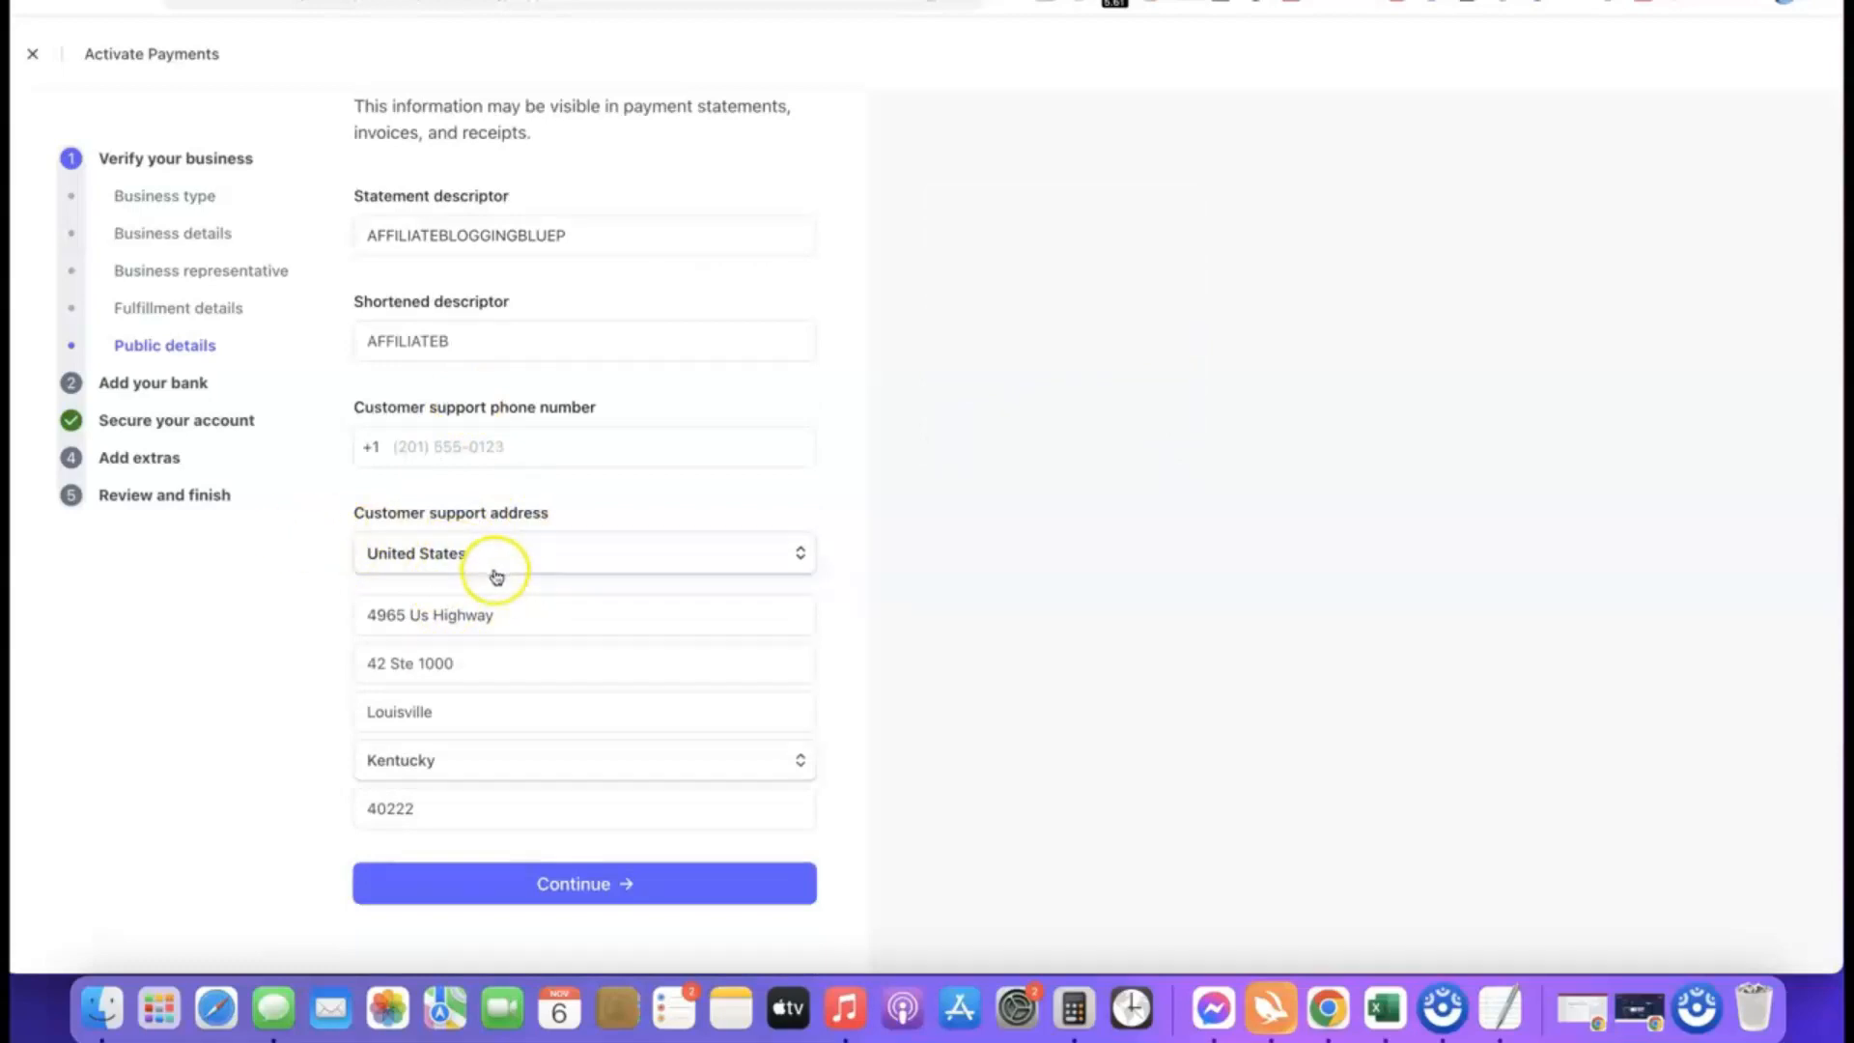
pyautogui.scroll(3, 493, 575)
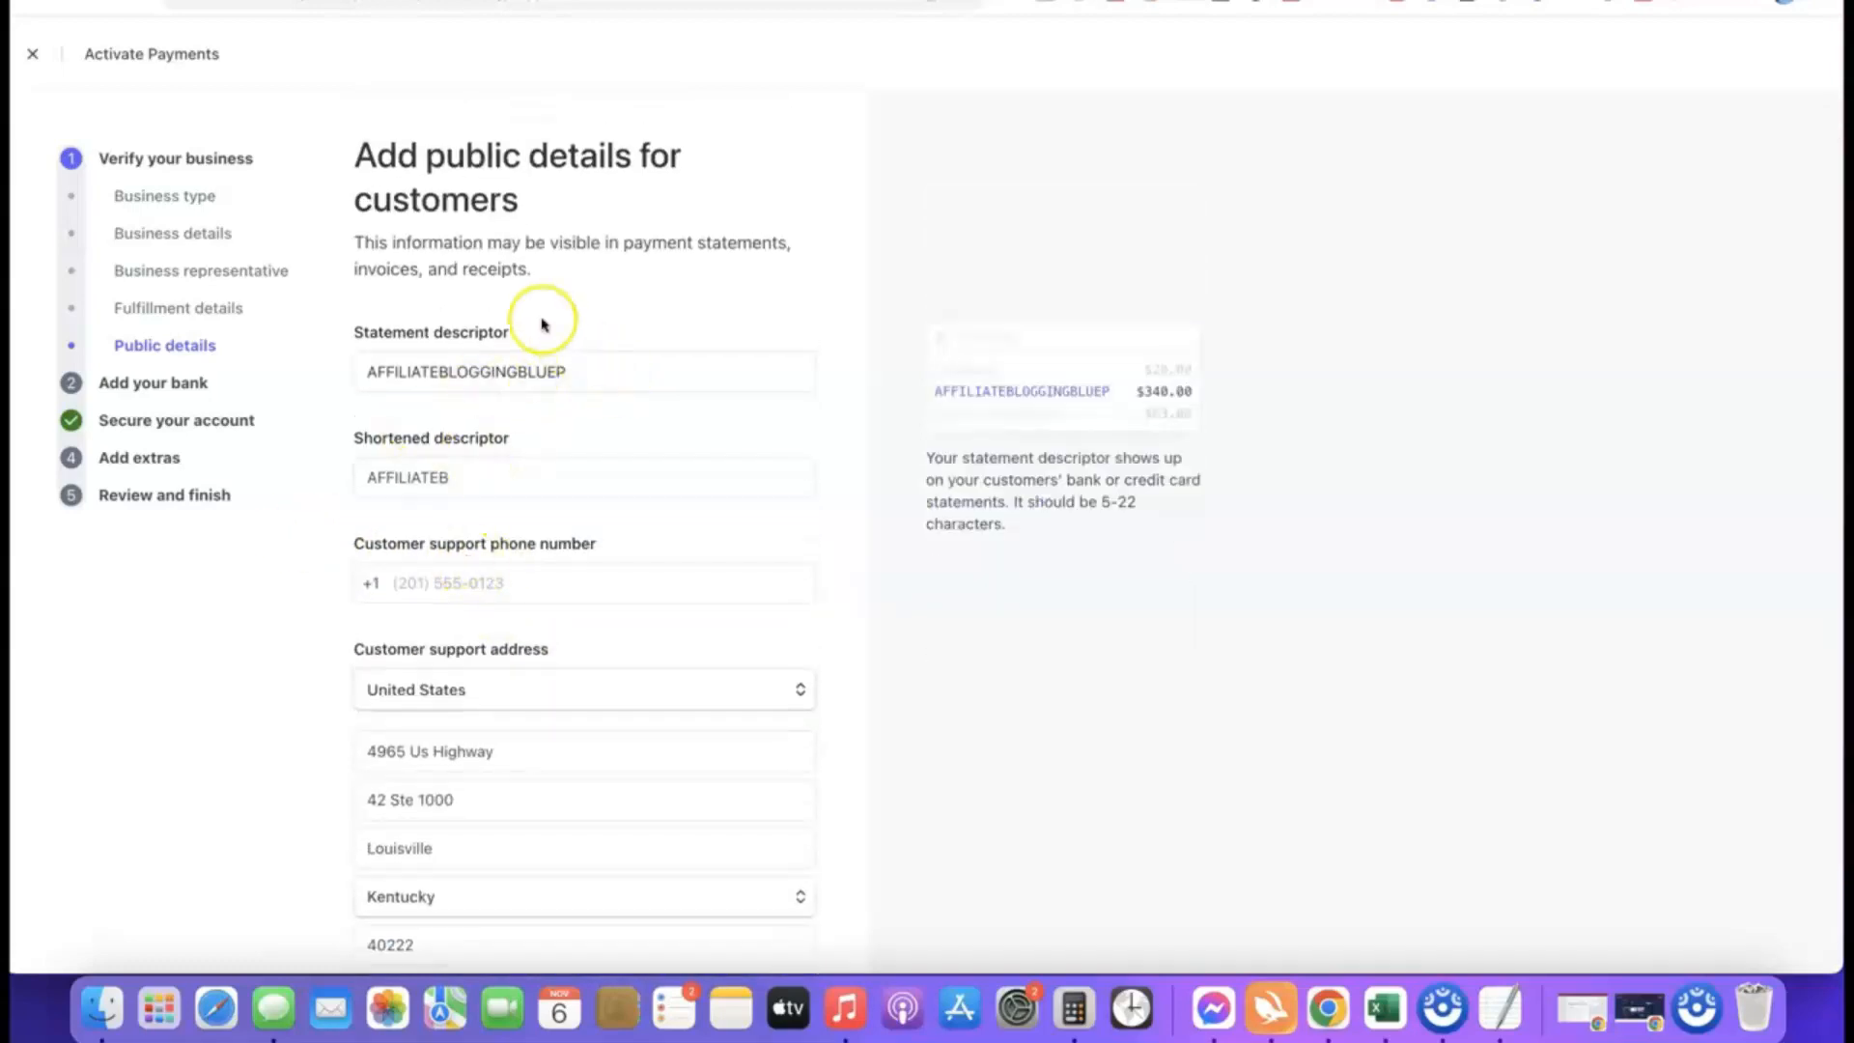
pyautogui.scroll(-3, 540, 324)
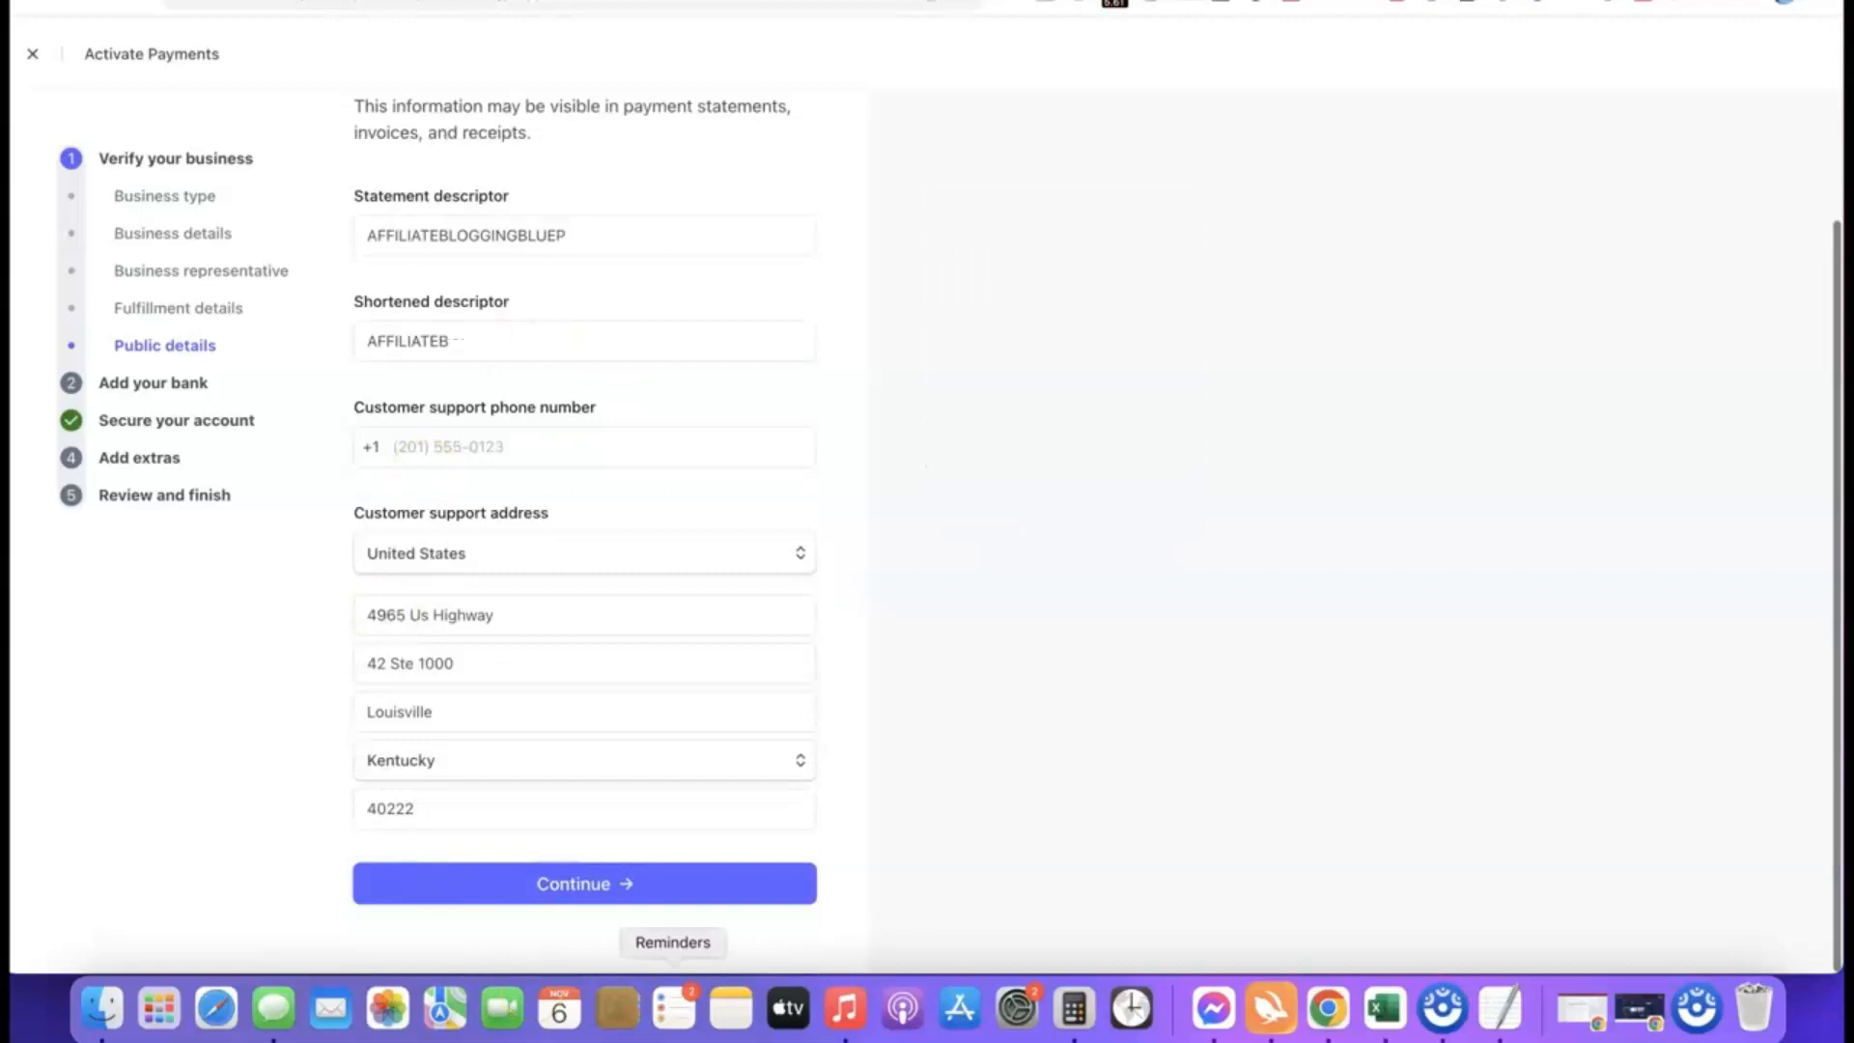
pyautogui.click(522, 883)
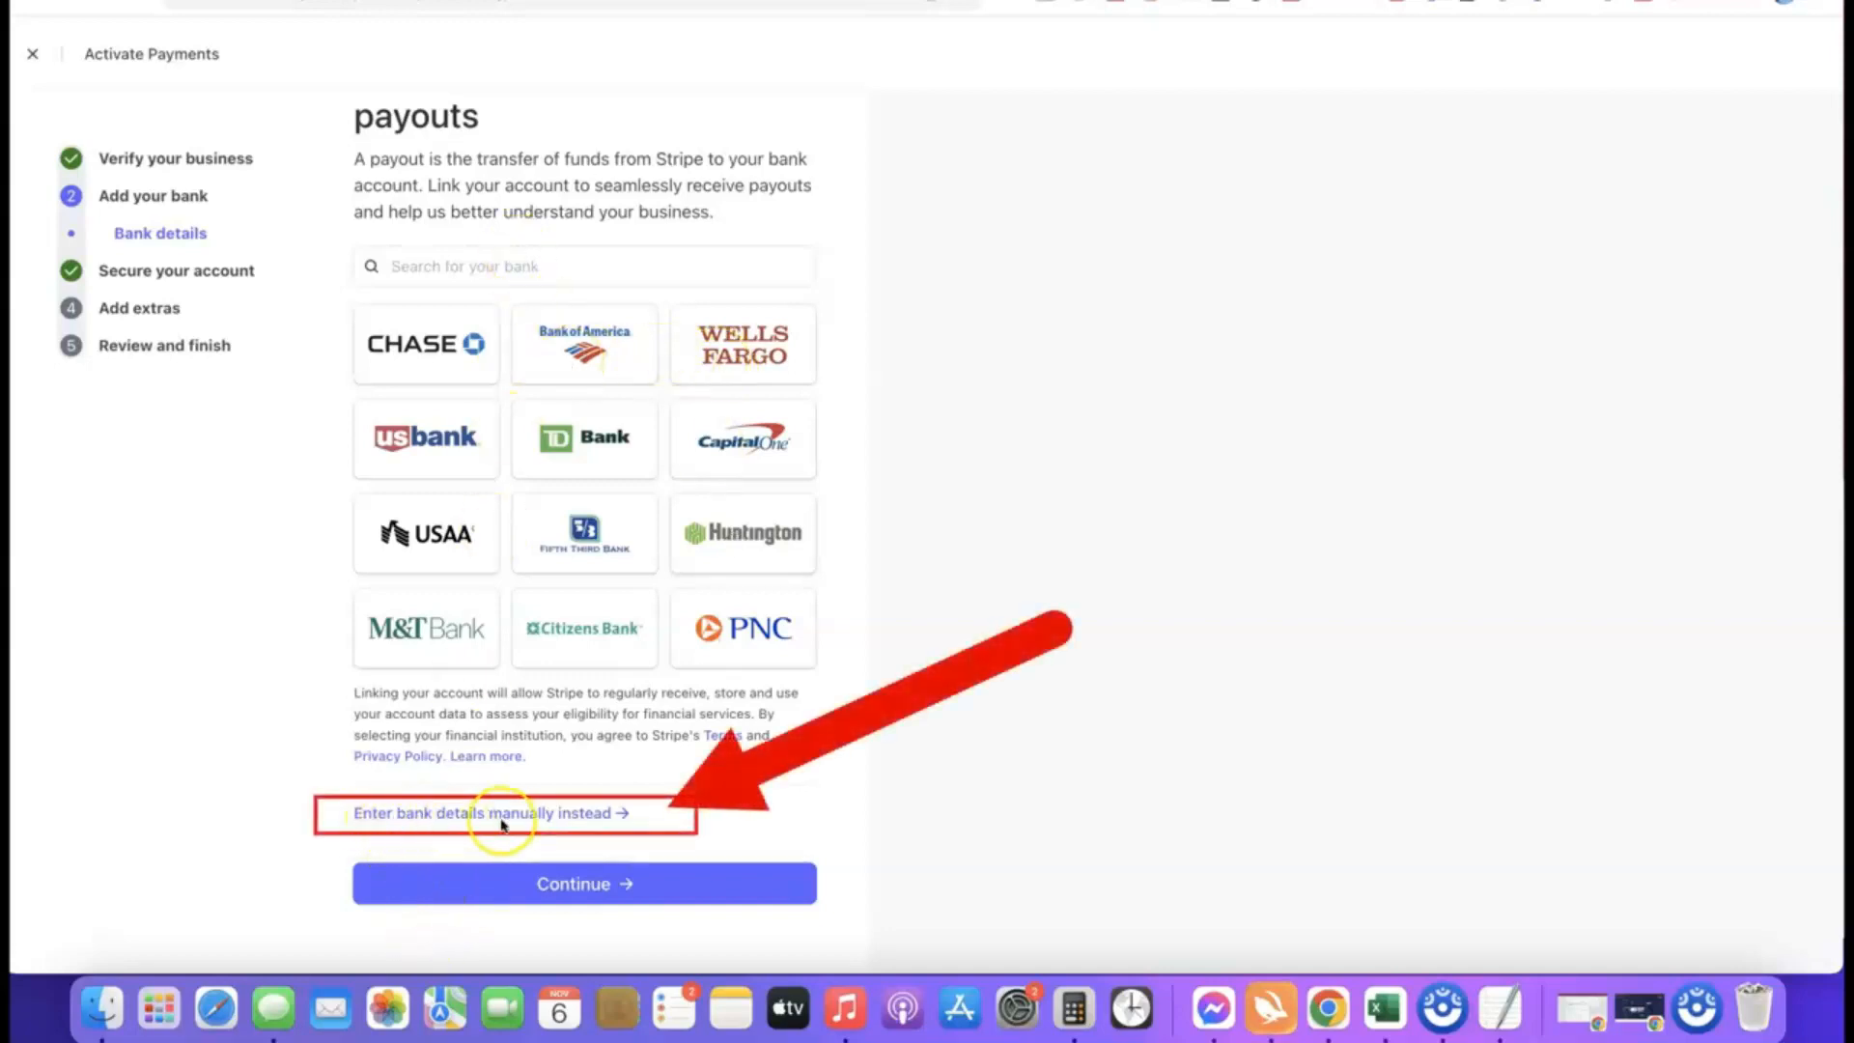
# Step: Enter the payout bank's routing number and account number manually, confirm the account number, and save the bank details
pyautogui.click(541, 816)
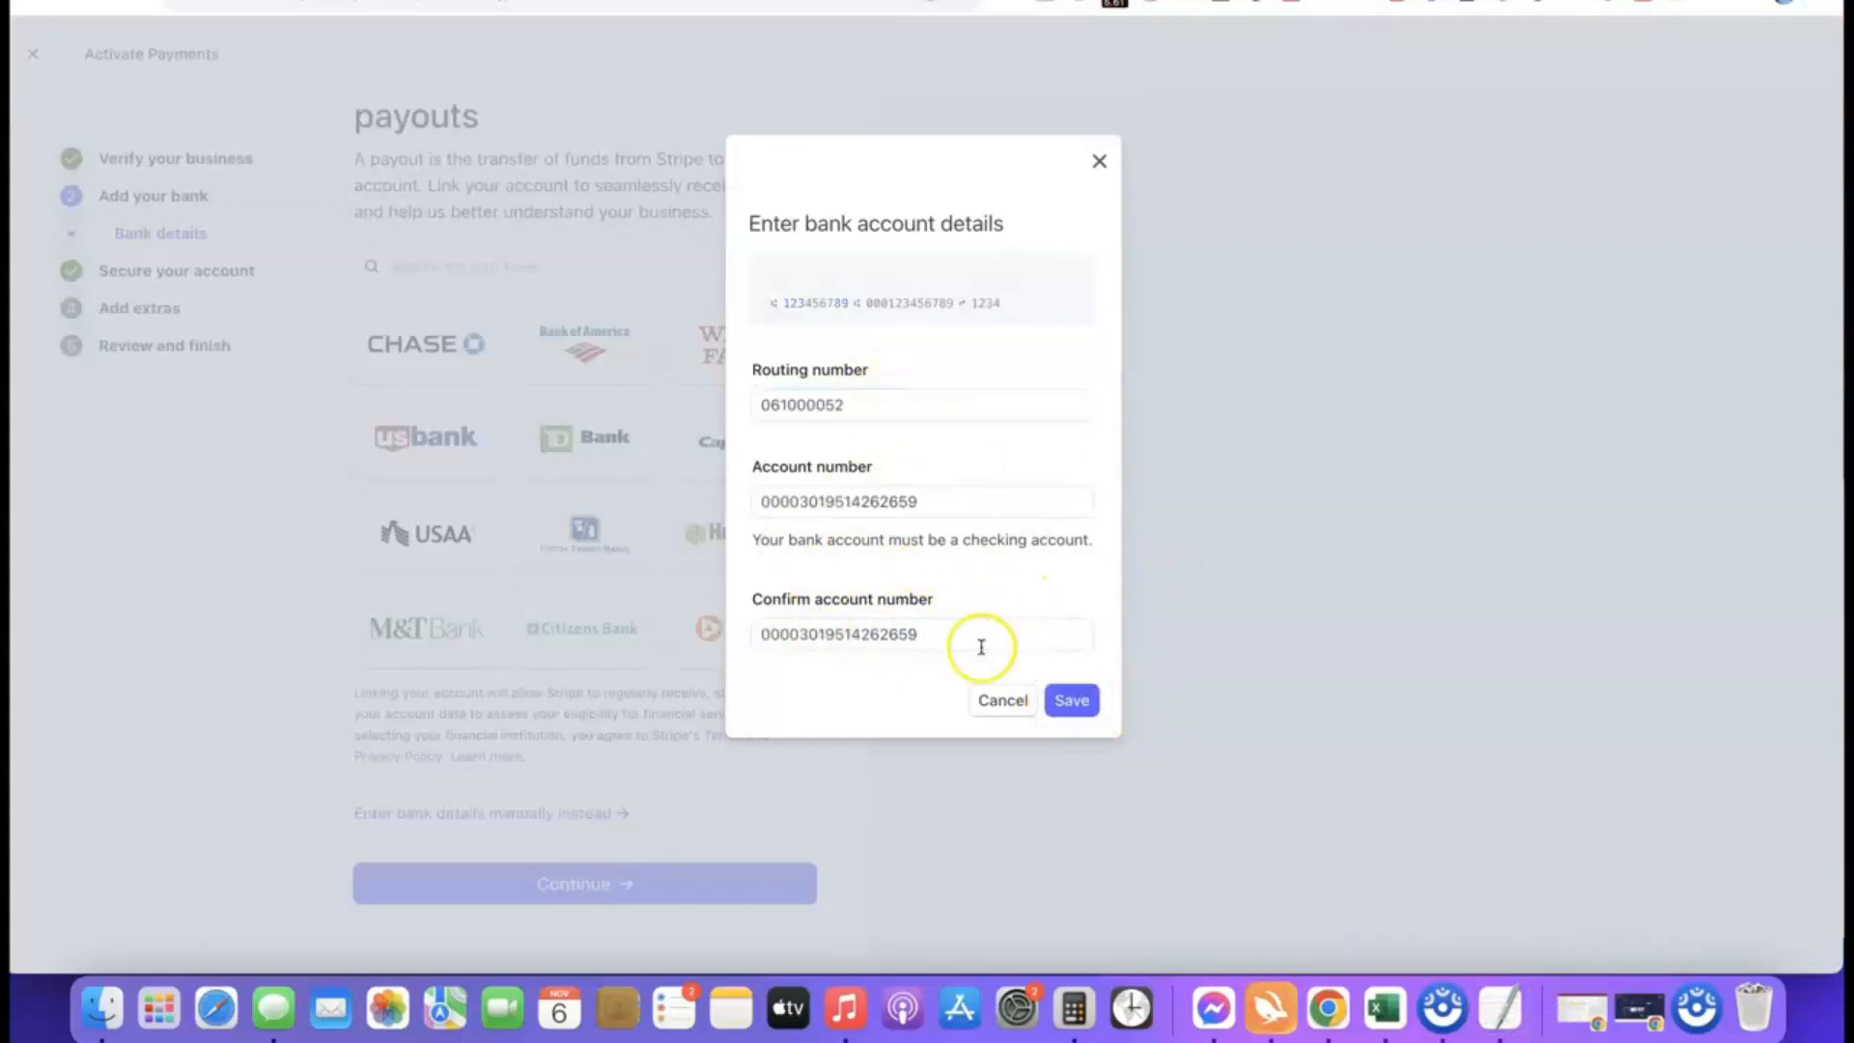
pyautogui.click(1060, 292)
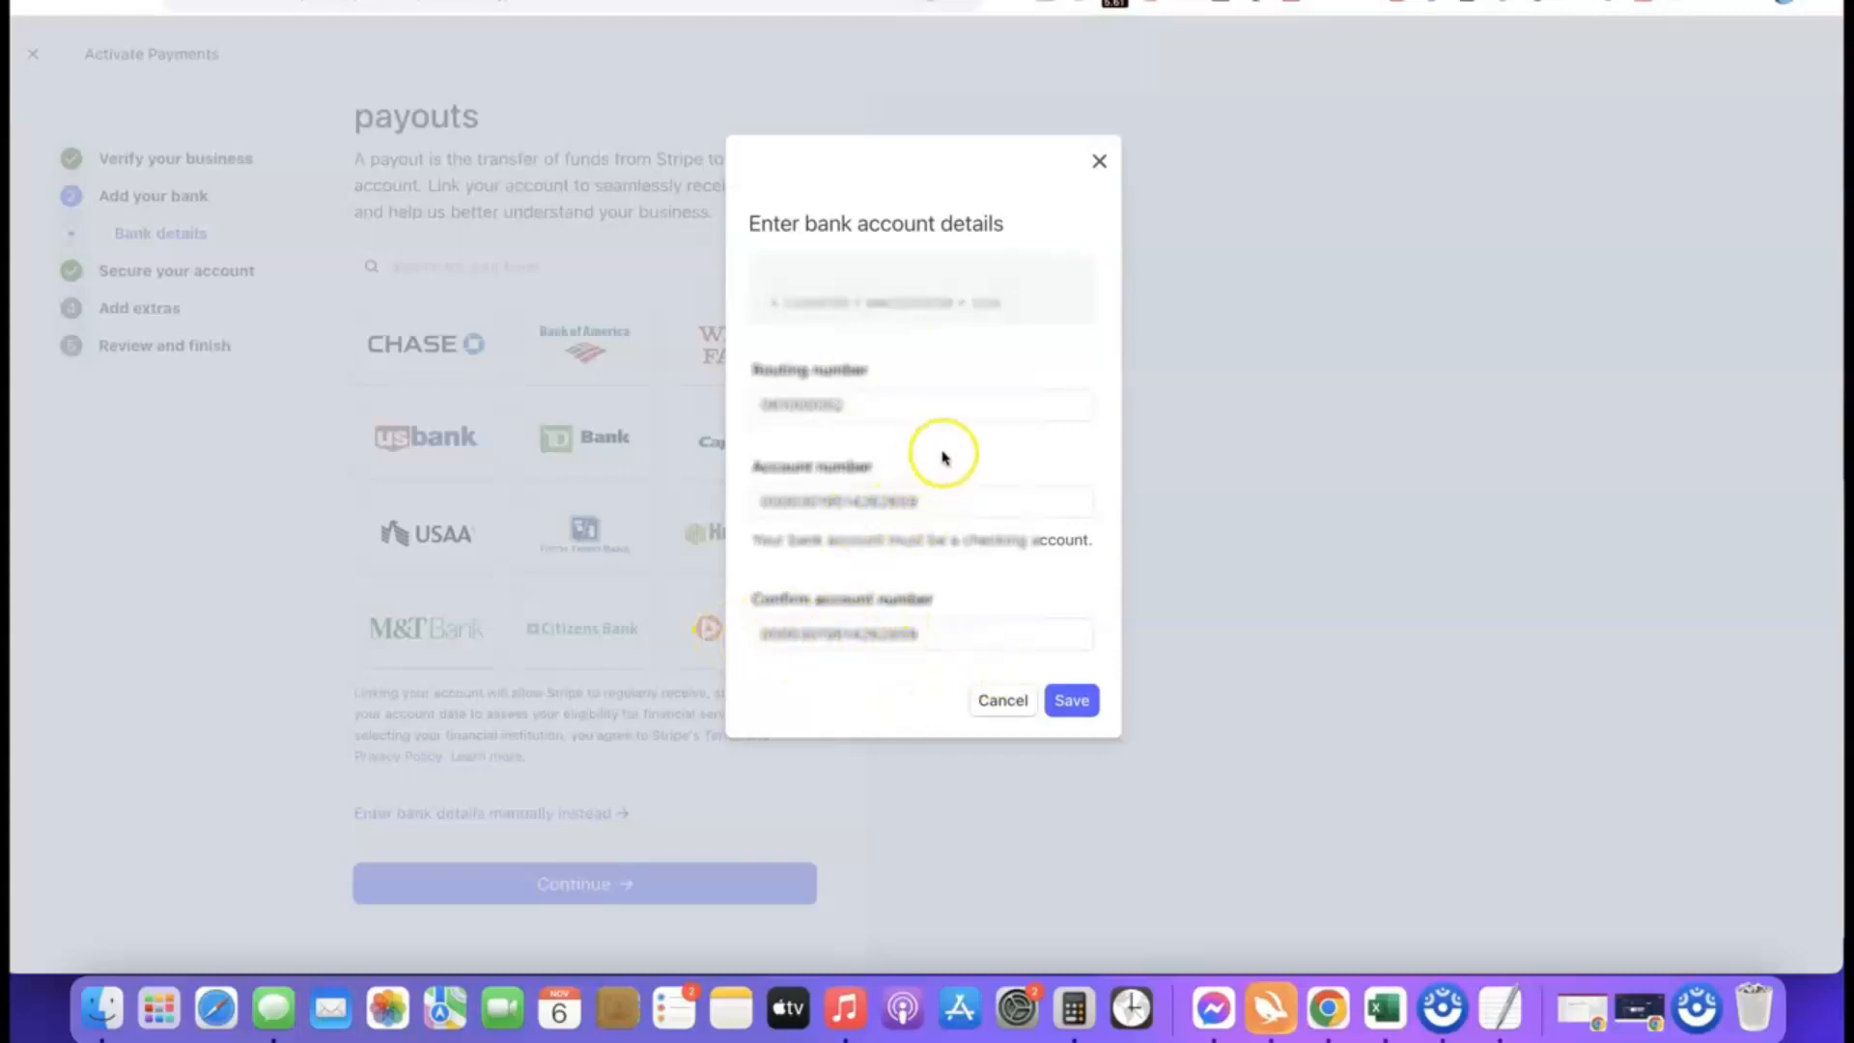
pyautogui.click(1078, 704)
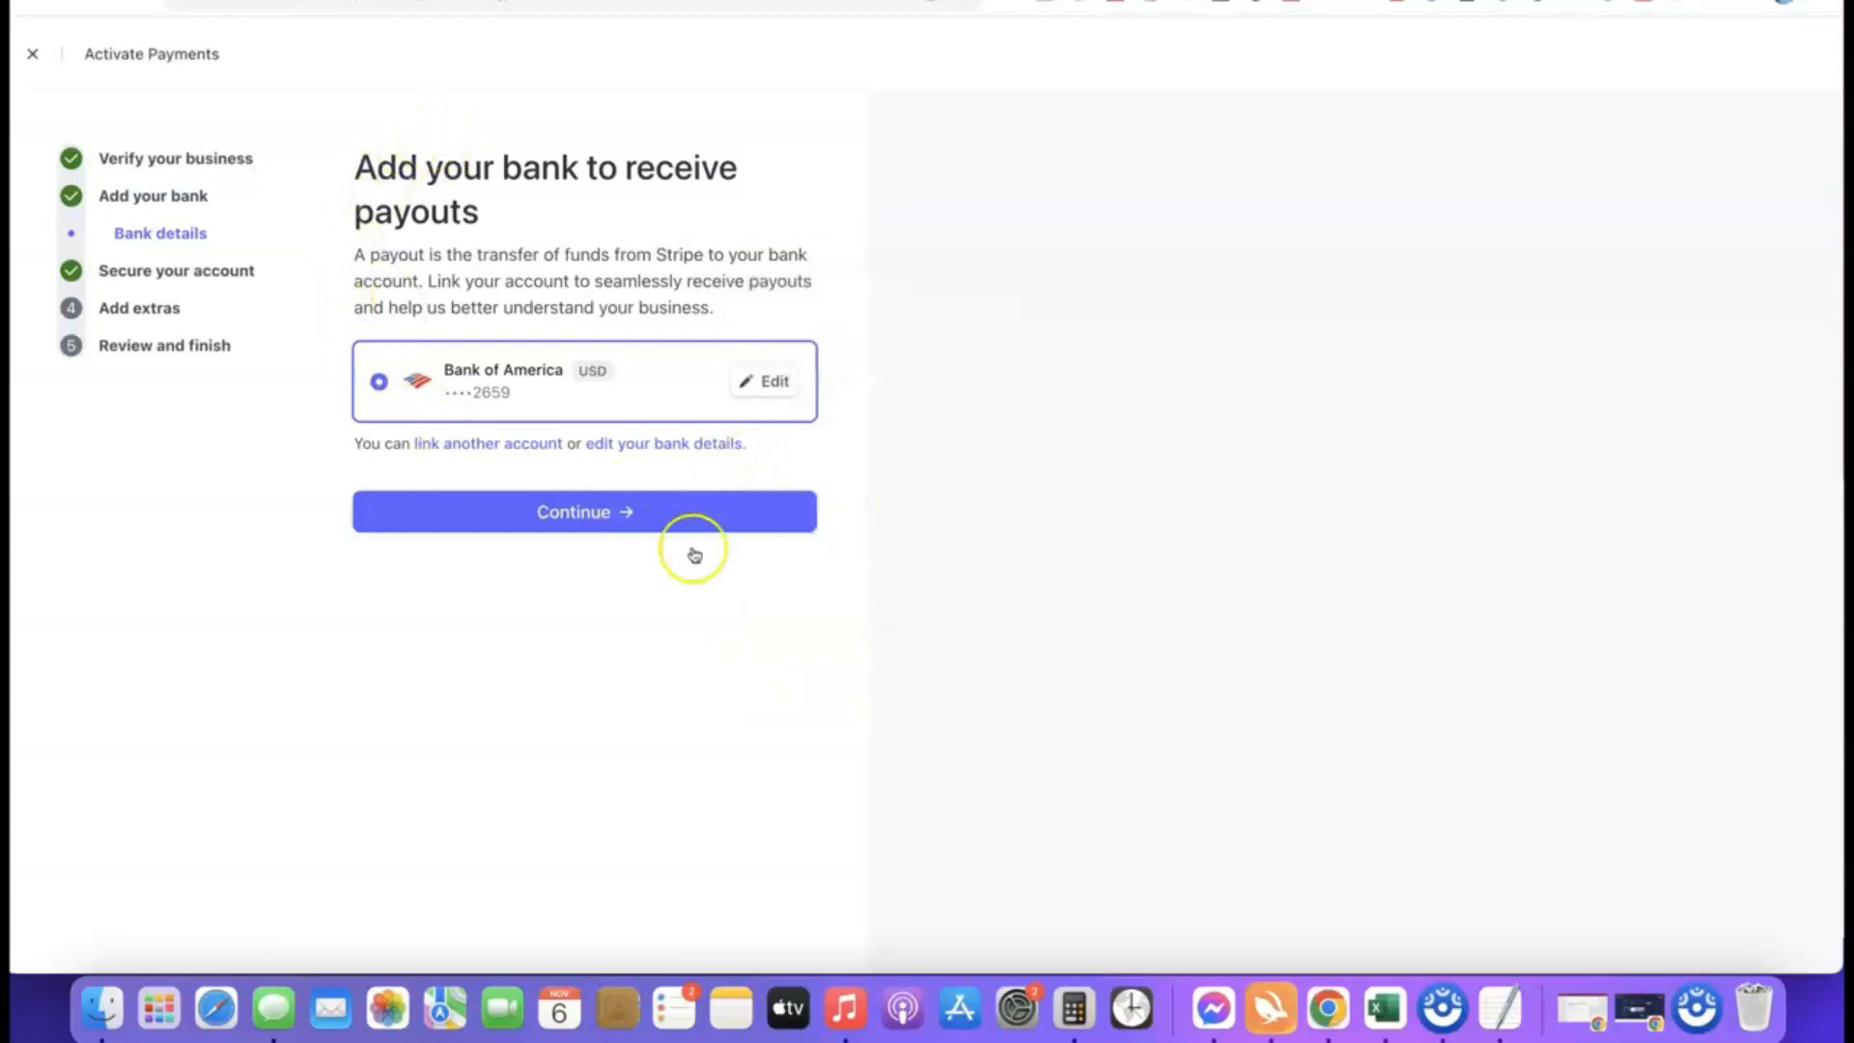
# Step: Accept the bank and existing two-step authentication methods, and decline both optional extras, automatic tax calculation and climate contributions
pyautogui.click(584, 515)
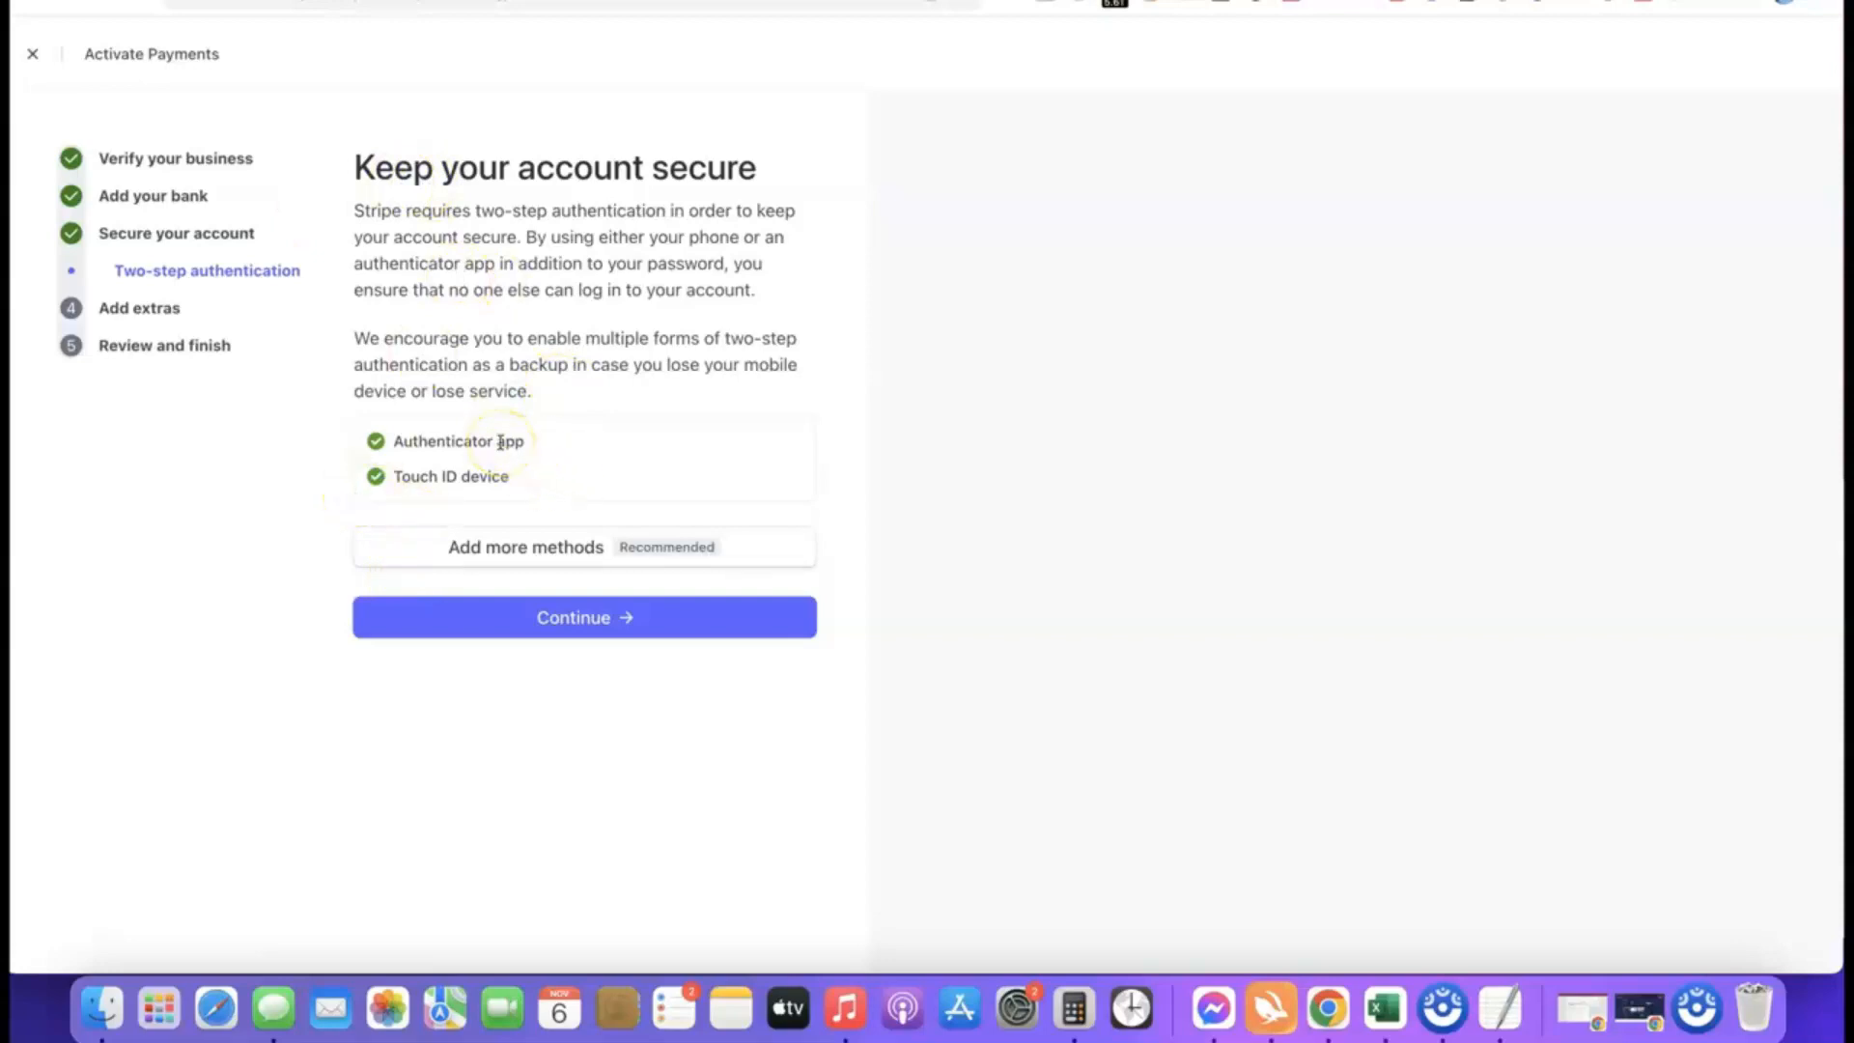
pyautogui.click(590, 623)
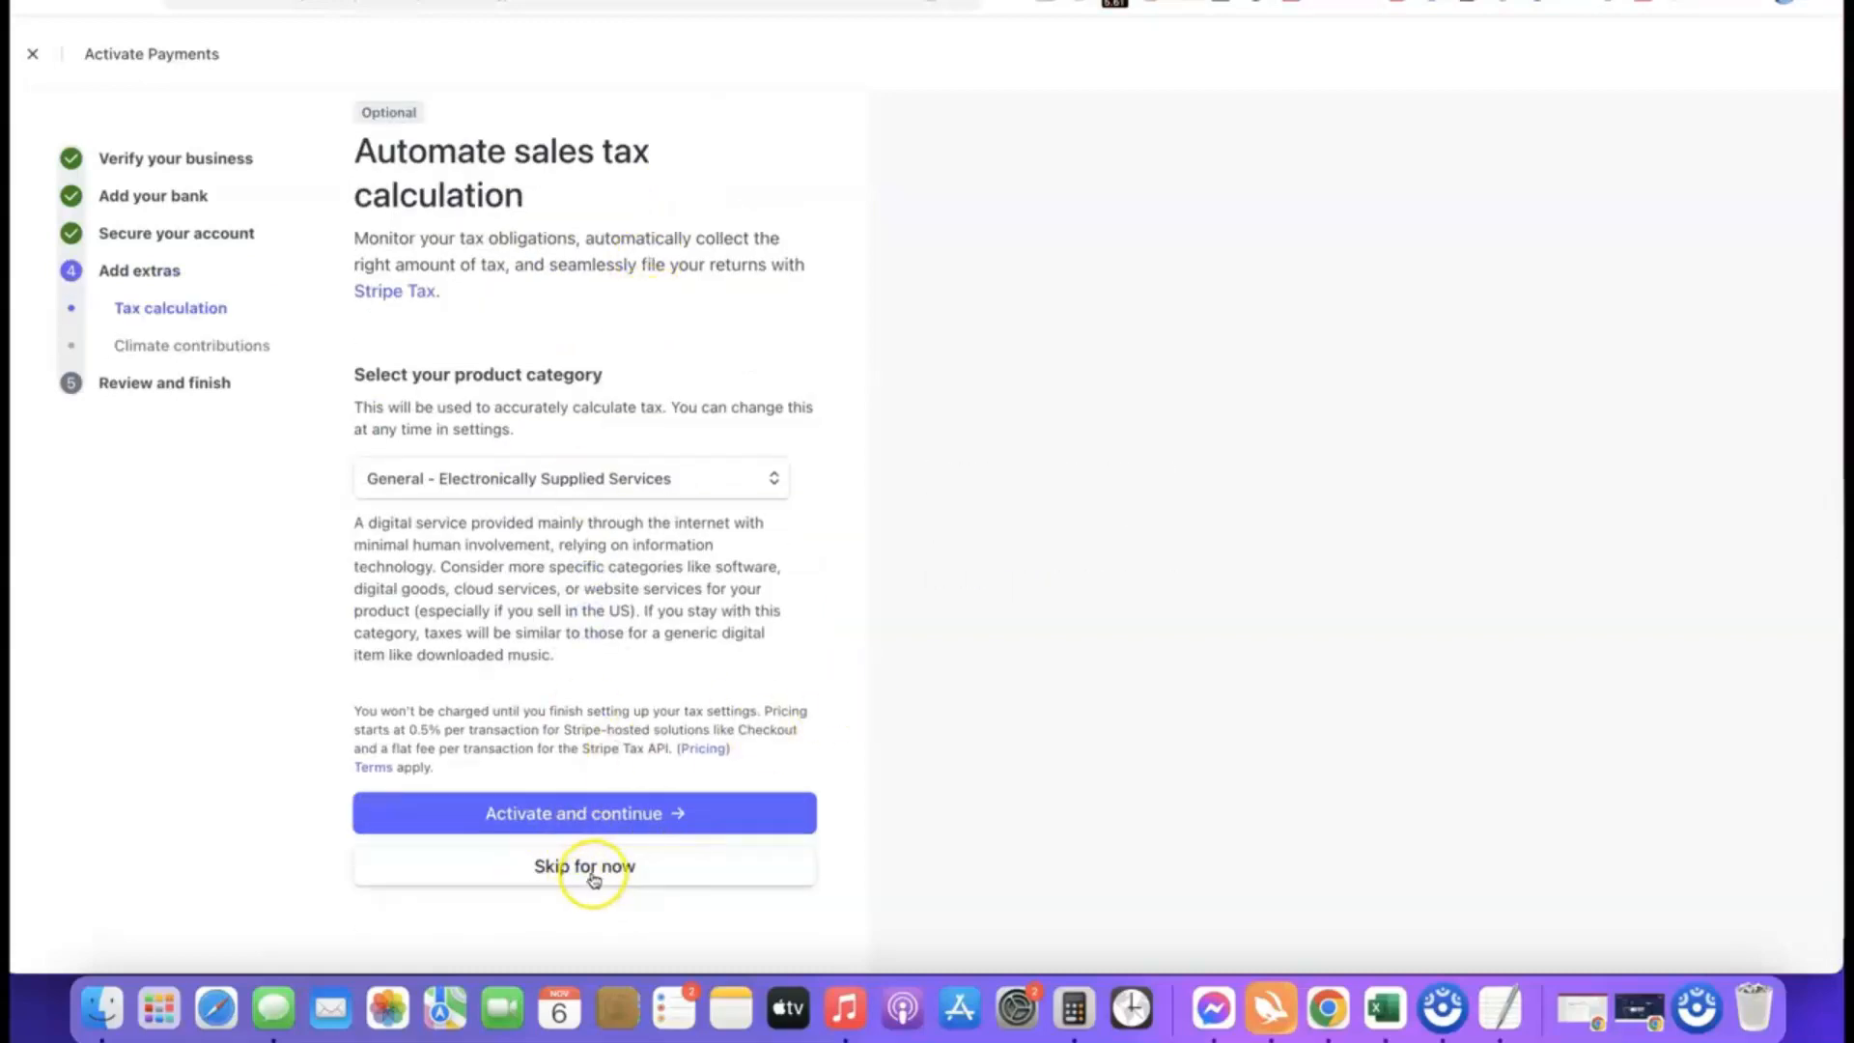
pyautogui.click(585, 875)
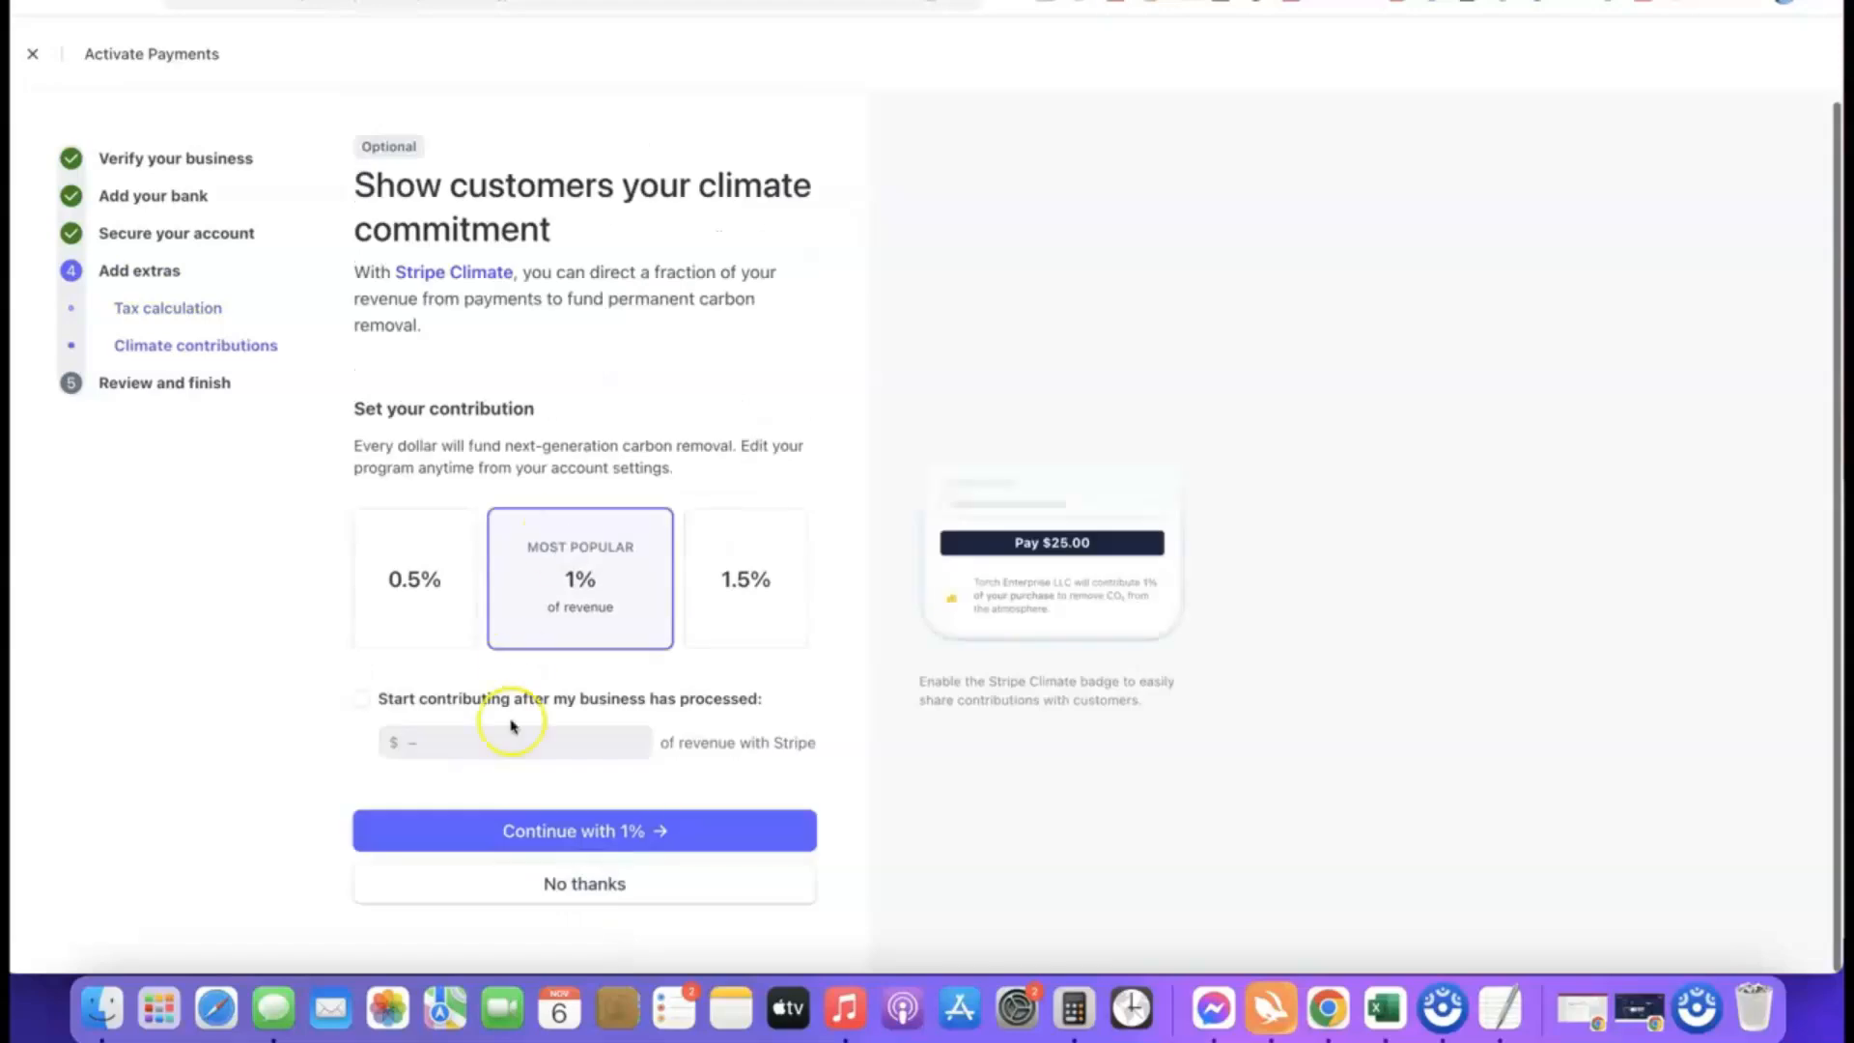
pyautogui.click(620, 884)
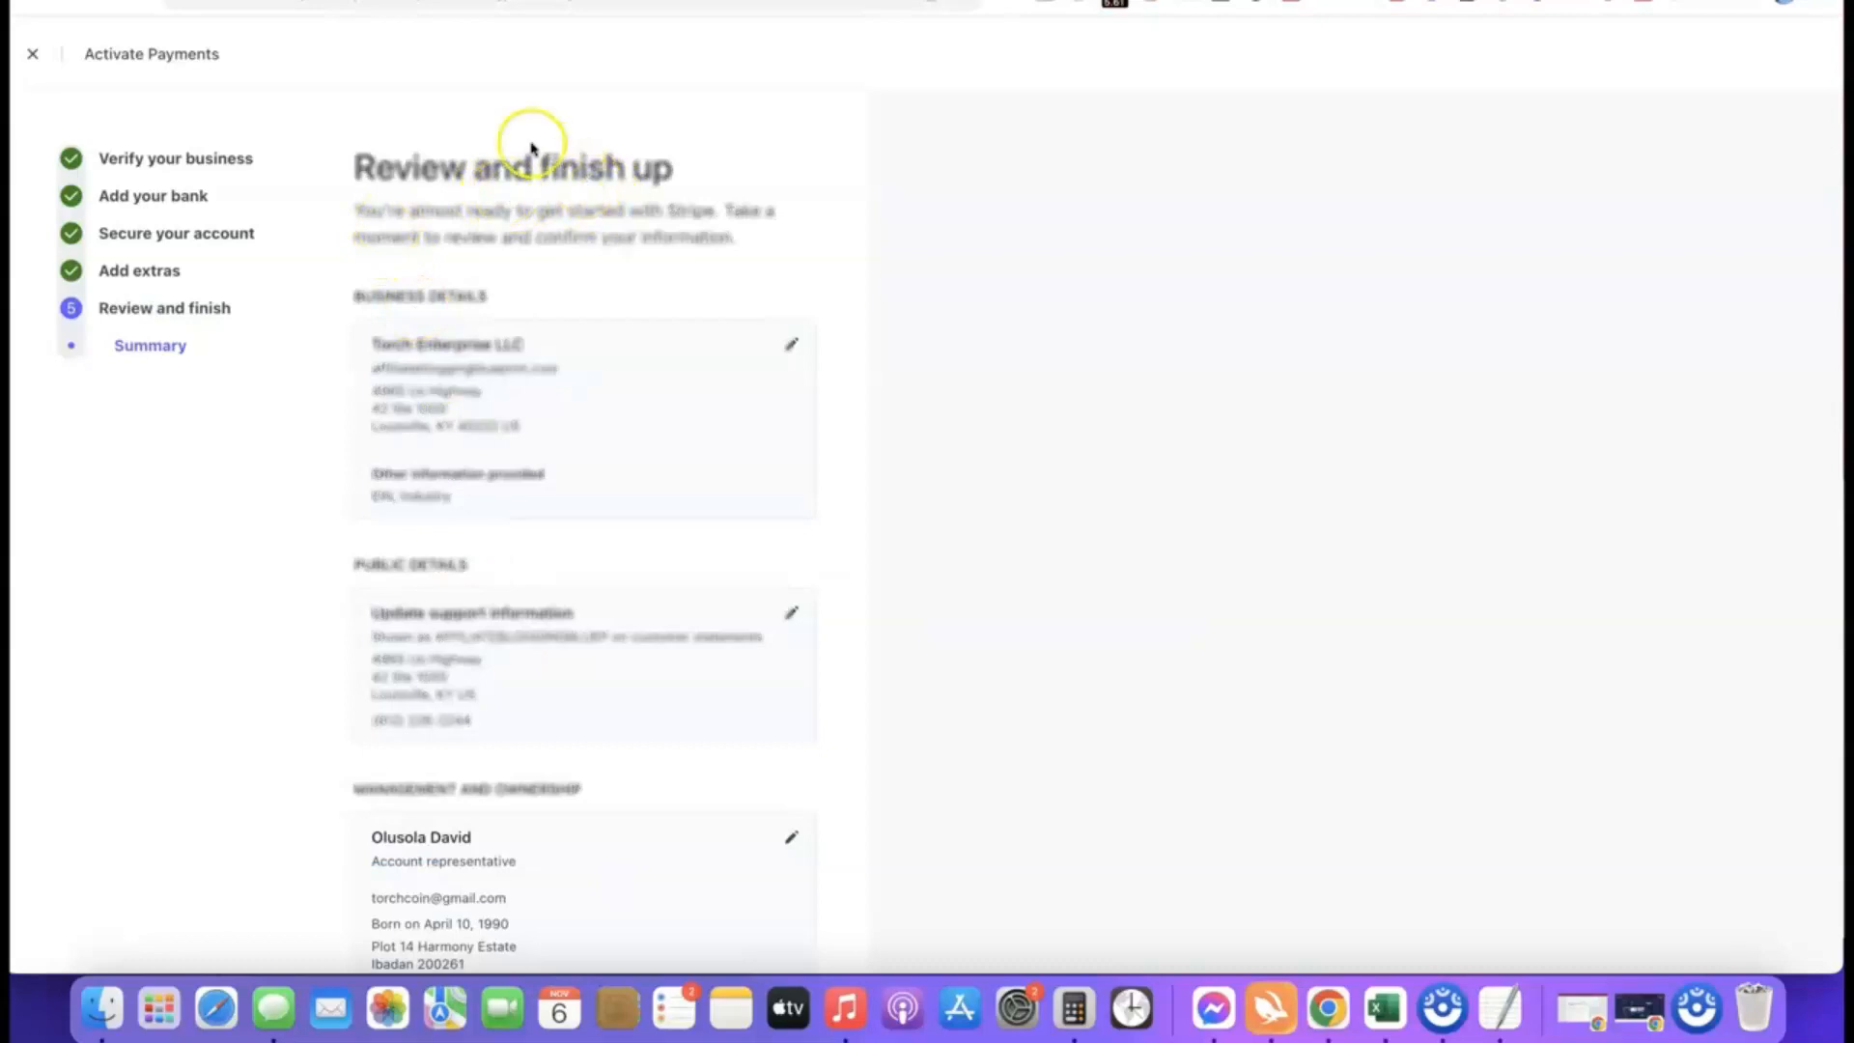
# Step: Review the activation summary of business, public, ownership and payout details, and agree to and submit the application
pyautogui.scroll(-5, 532, 147)
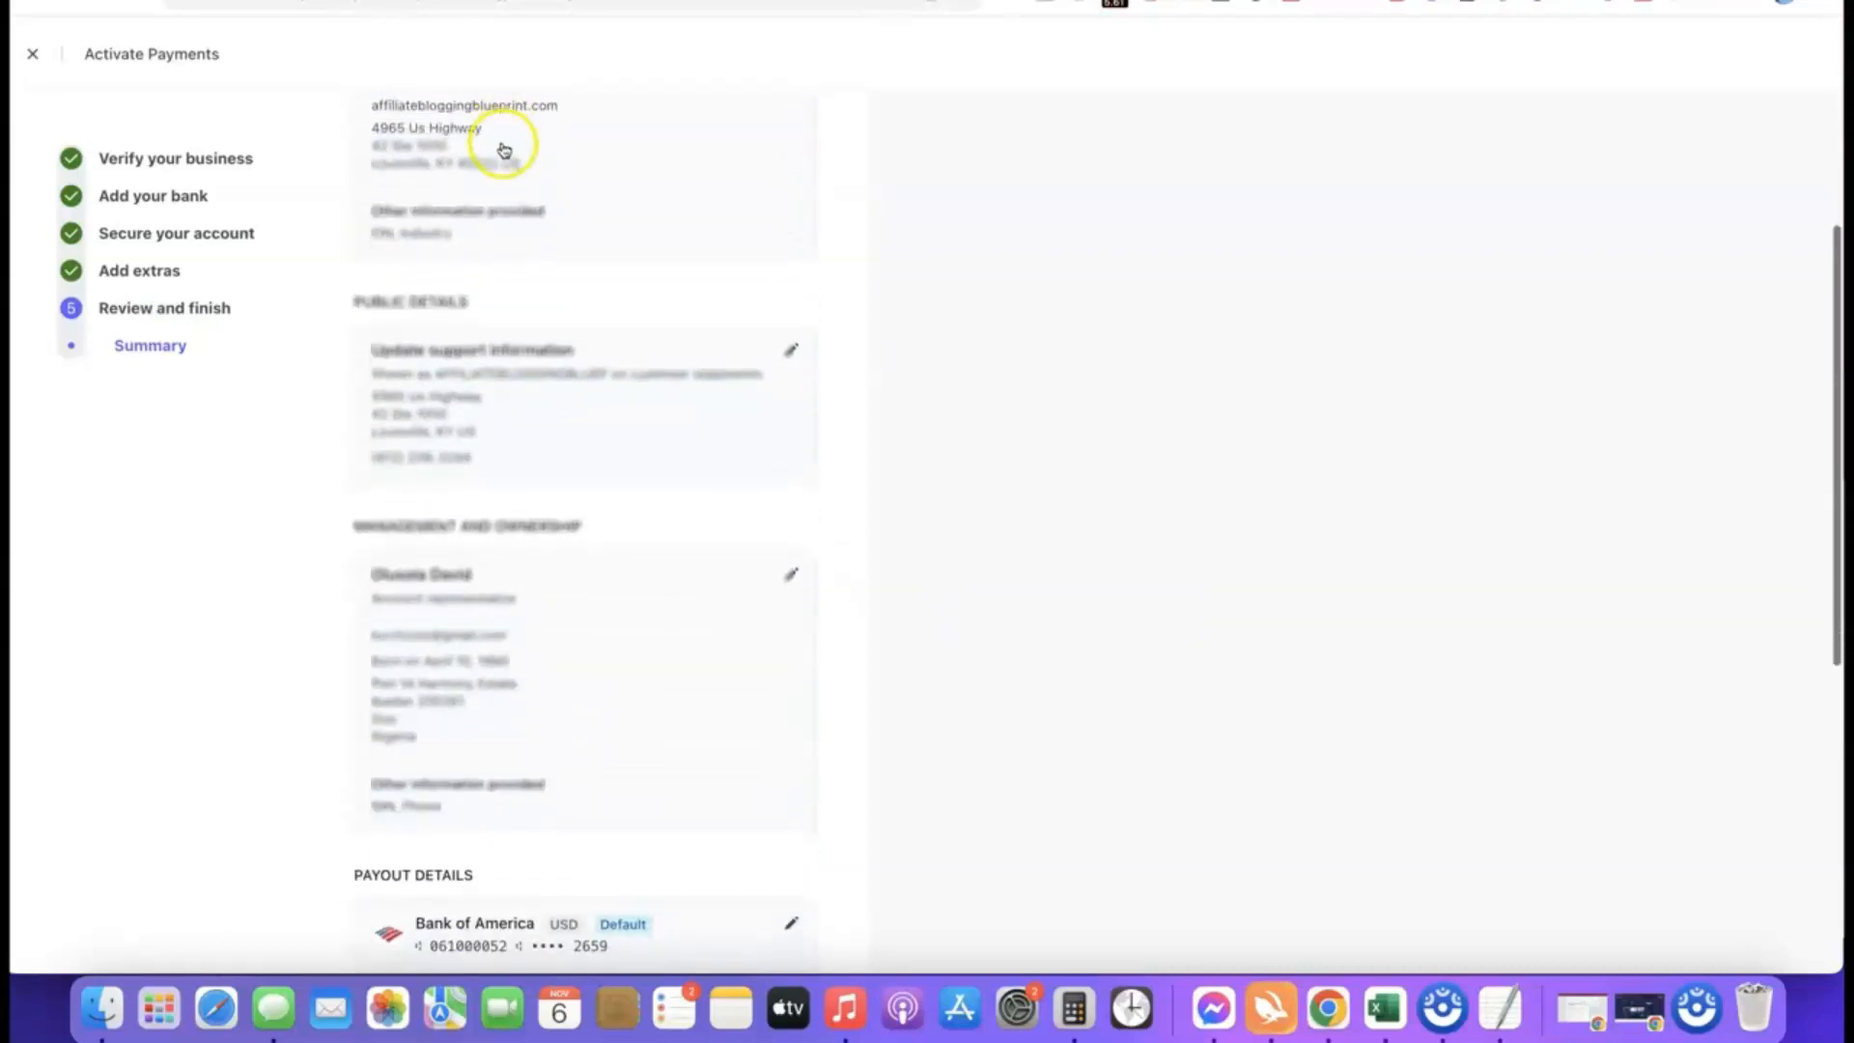
pyautogui.scroll(2, 505, 136)
pyautogui.scroll(-10, 584, 190)
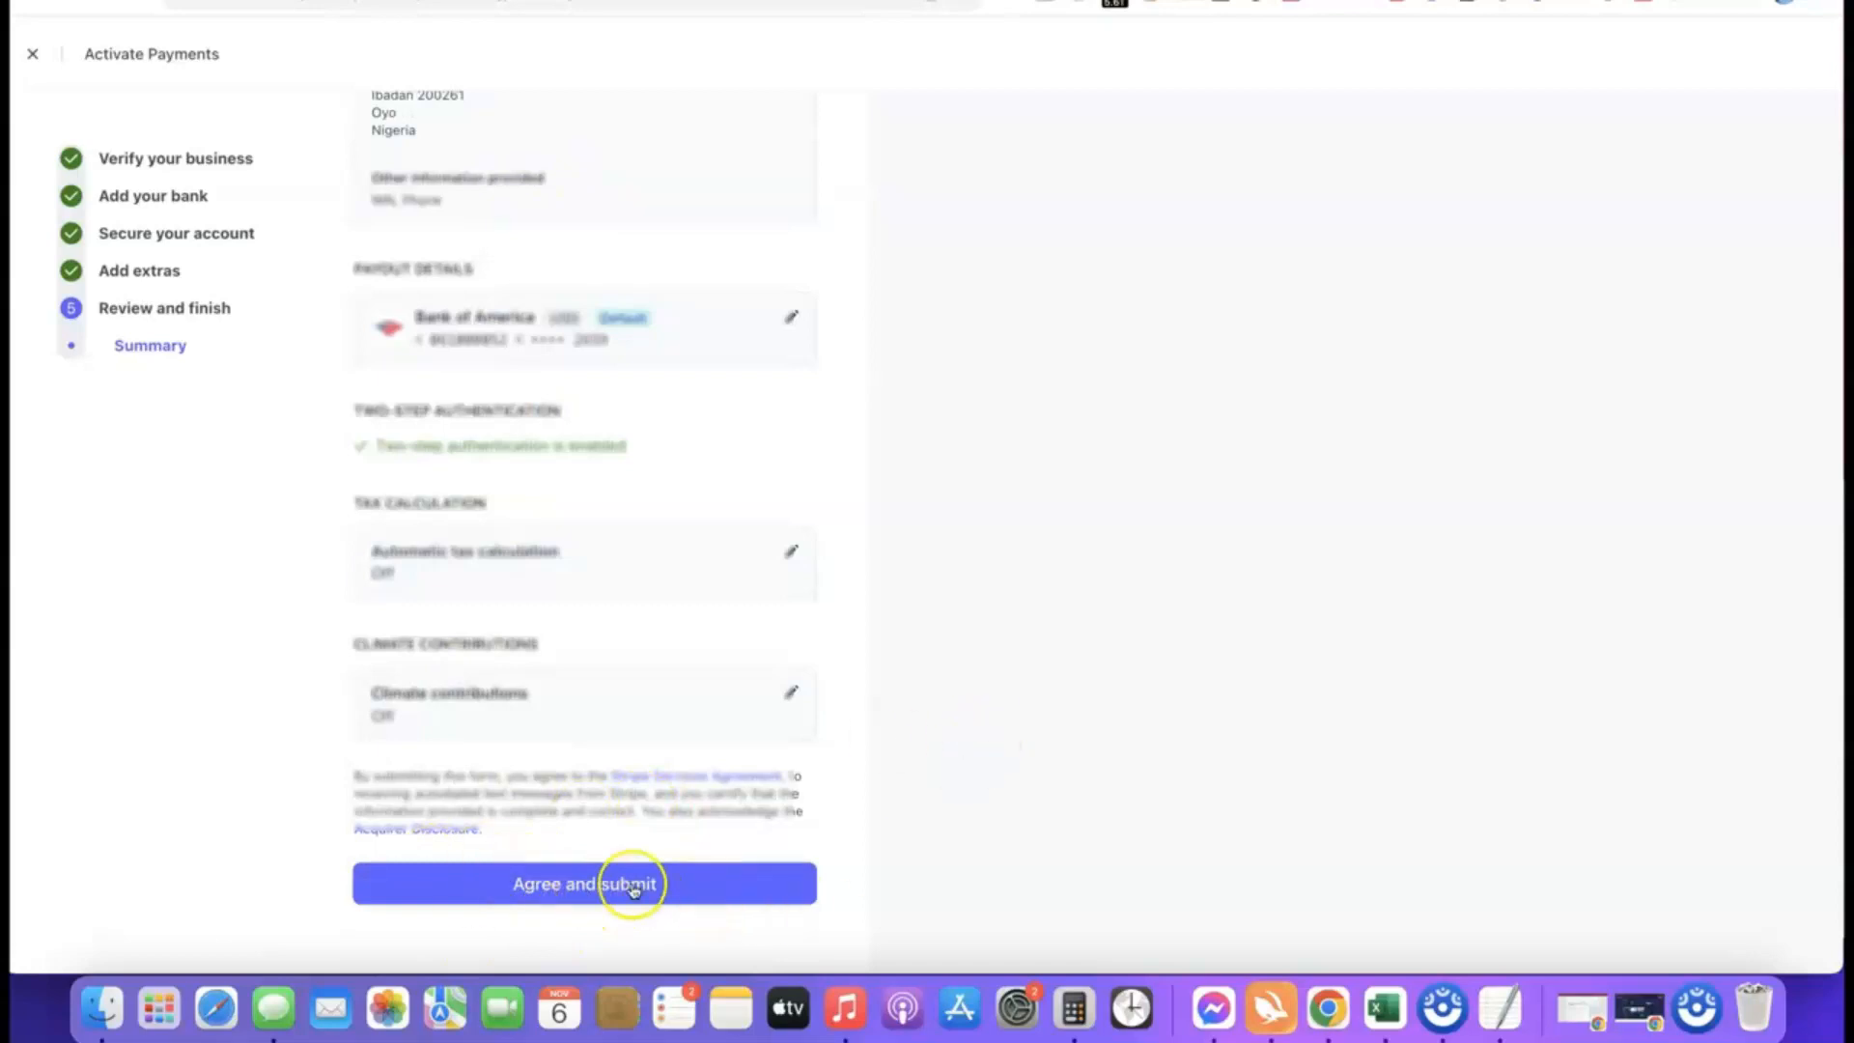
pyautogui.click(568, 880)
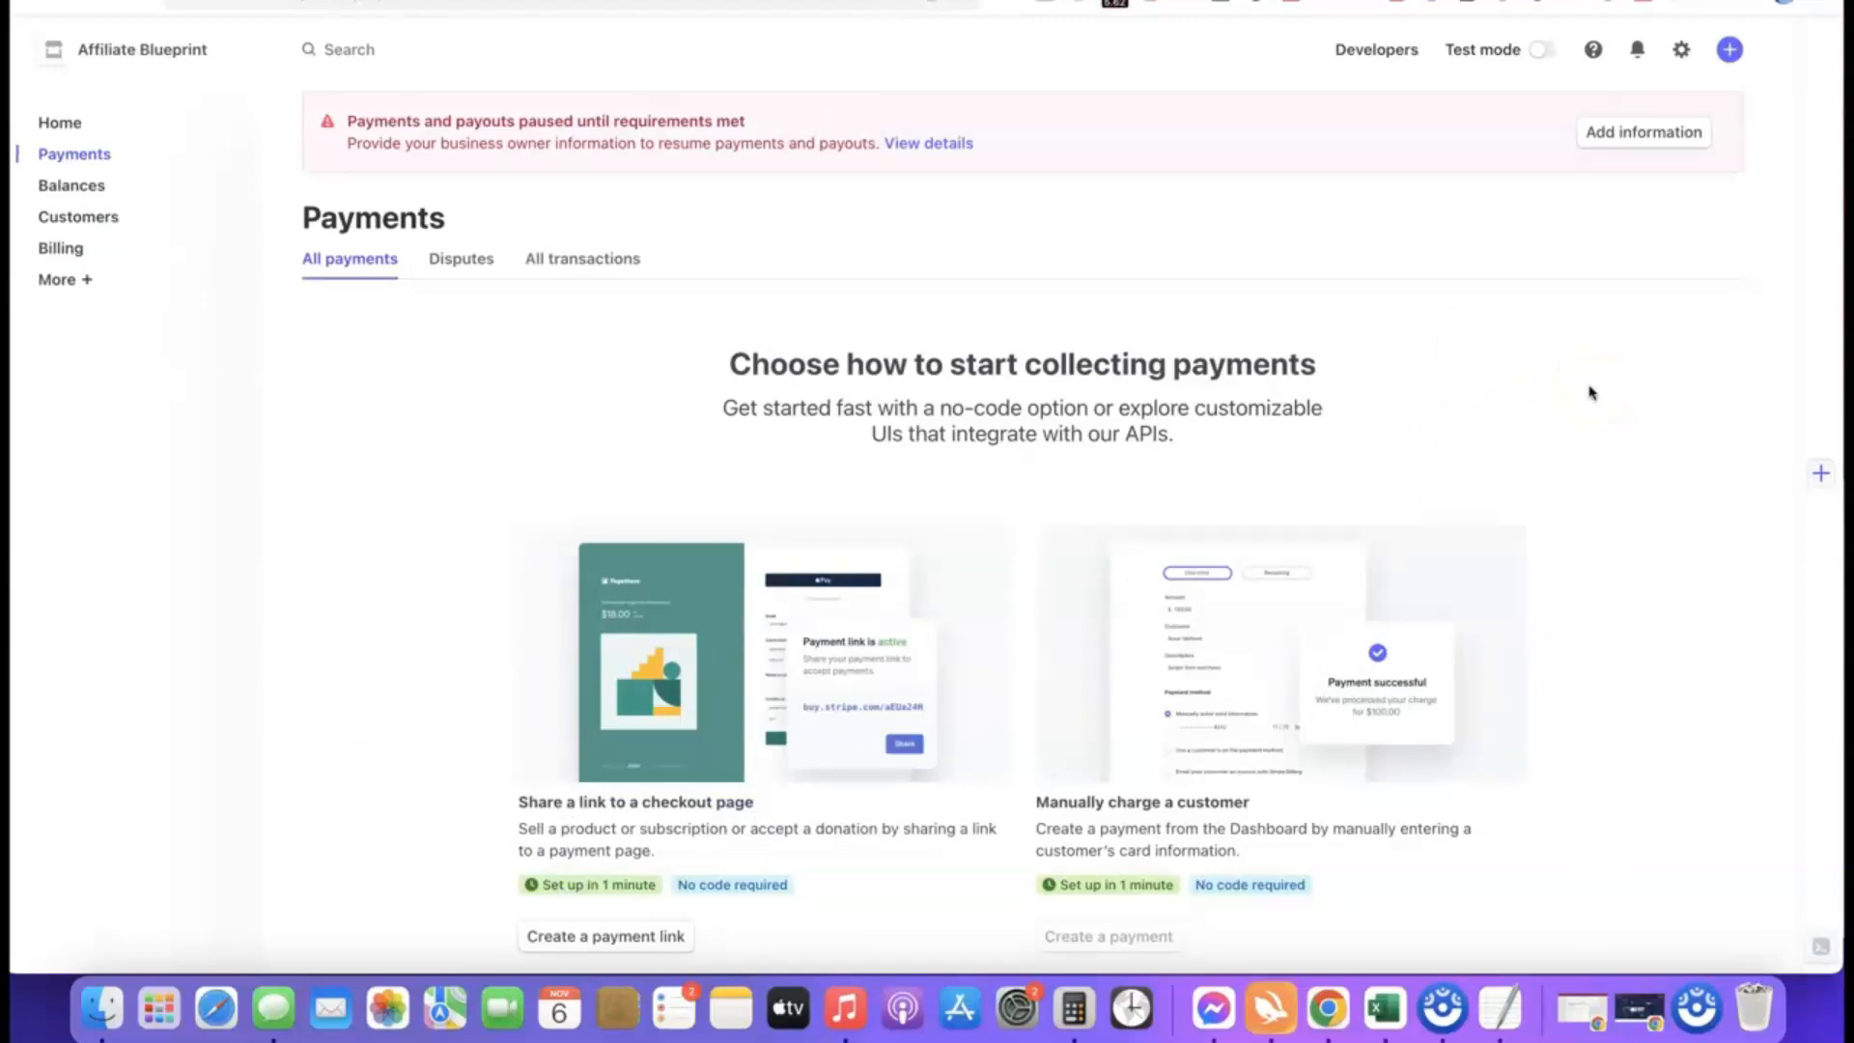
# Step: Open the outstanding business owner requirements and start updating the account representative's missing information
pyautogui.click(1591, 334)
pyautogui.click(1606, 132)
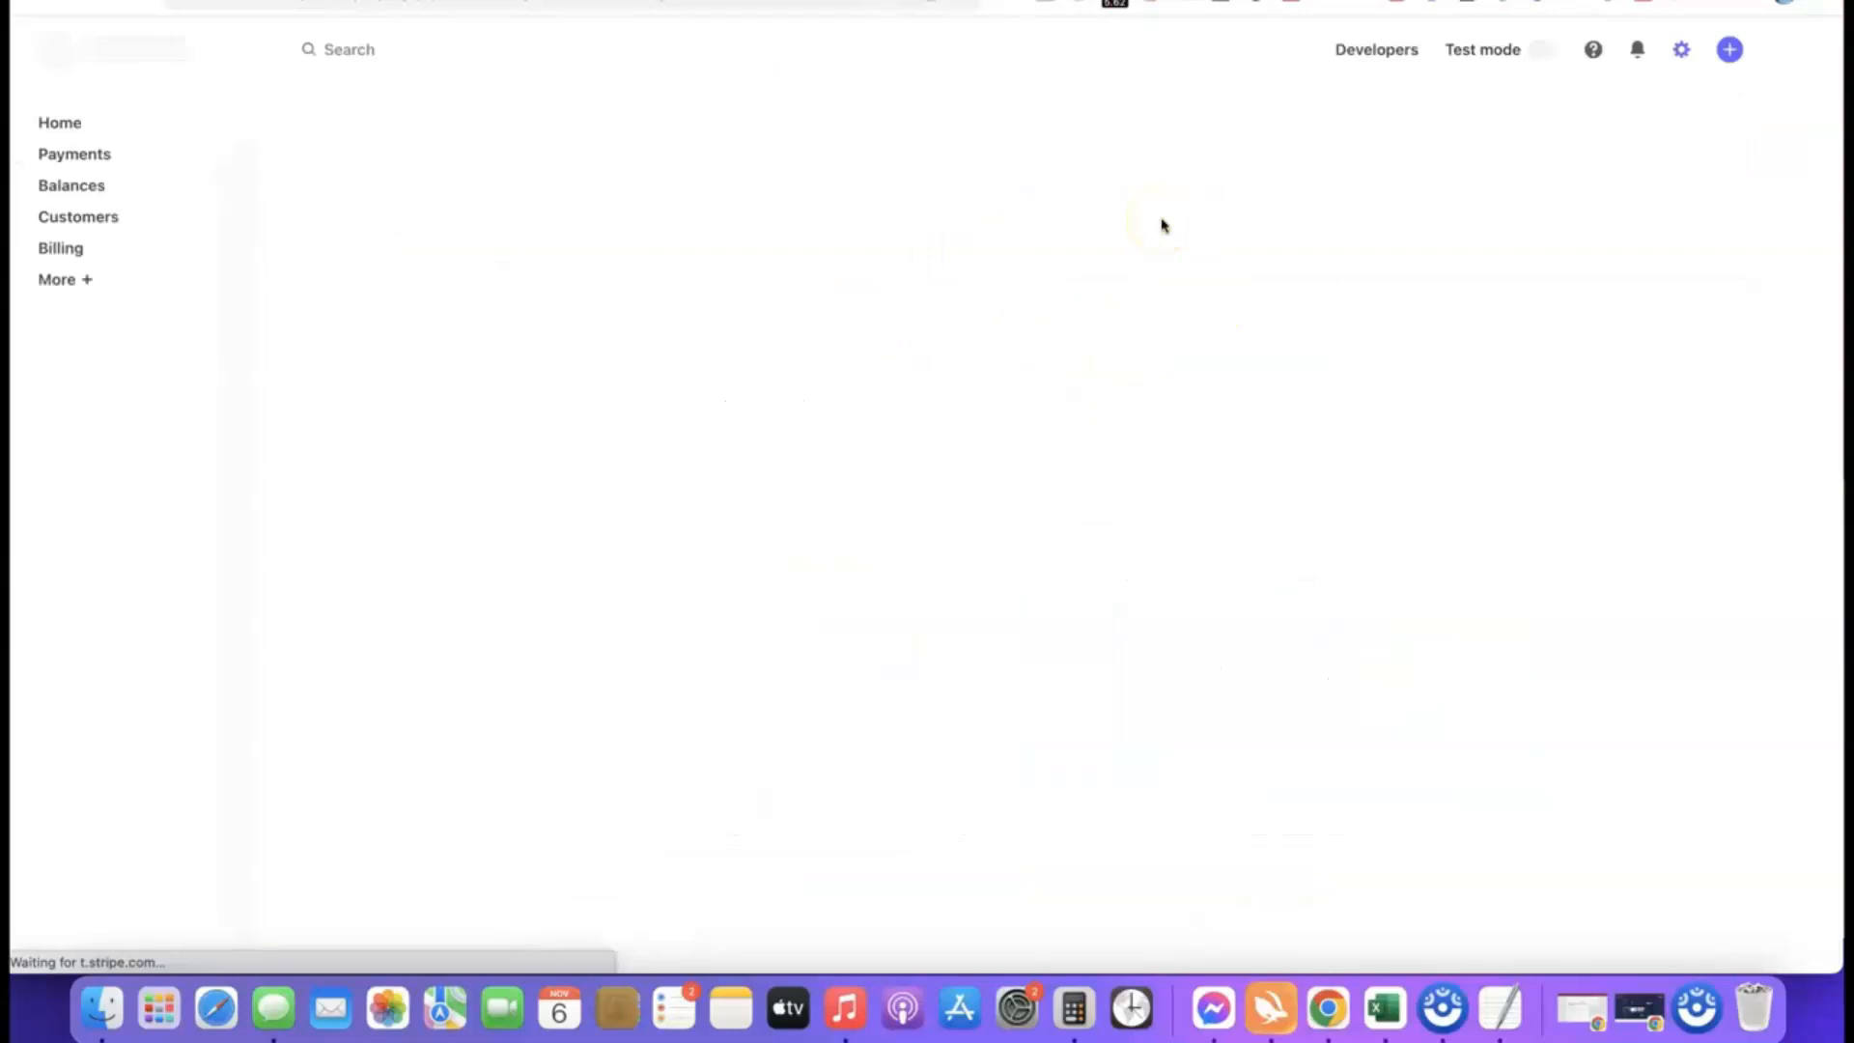
pyautogui.scroll(-2, 943, 257)
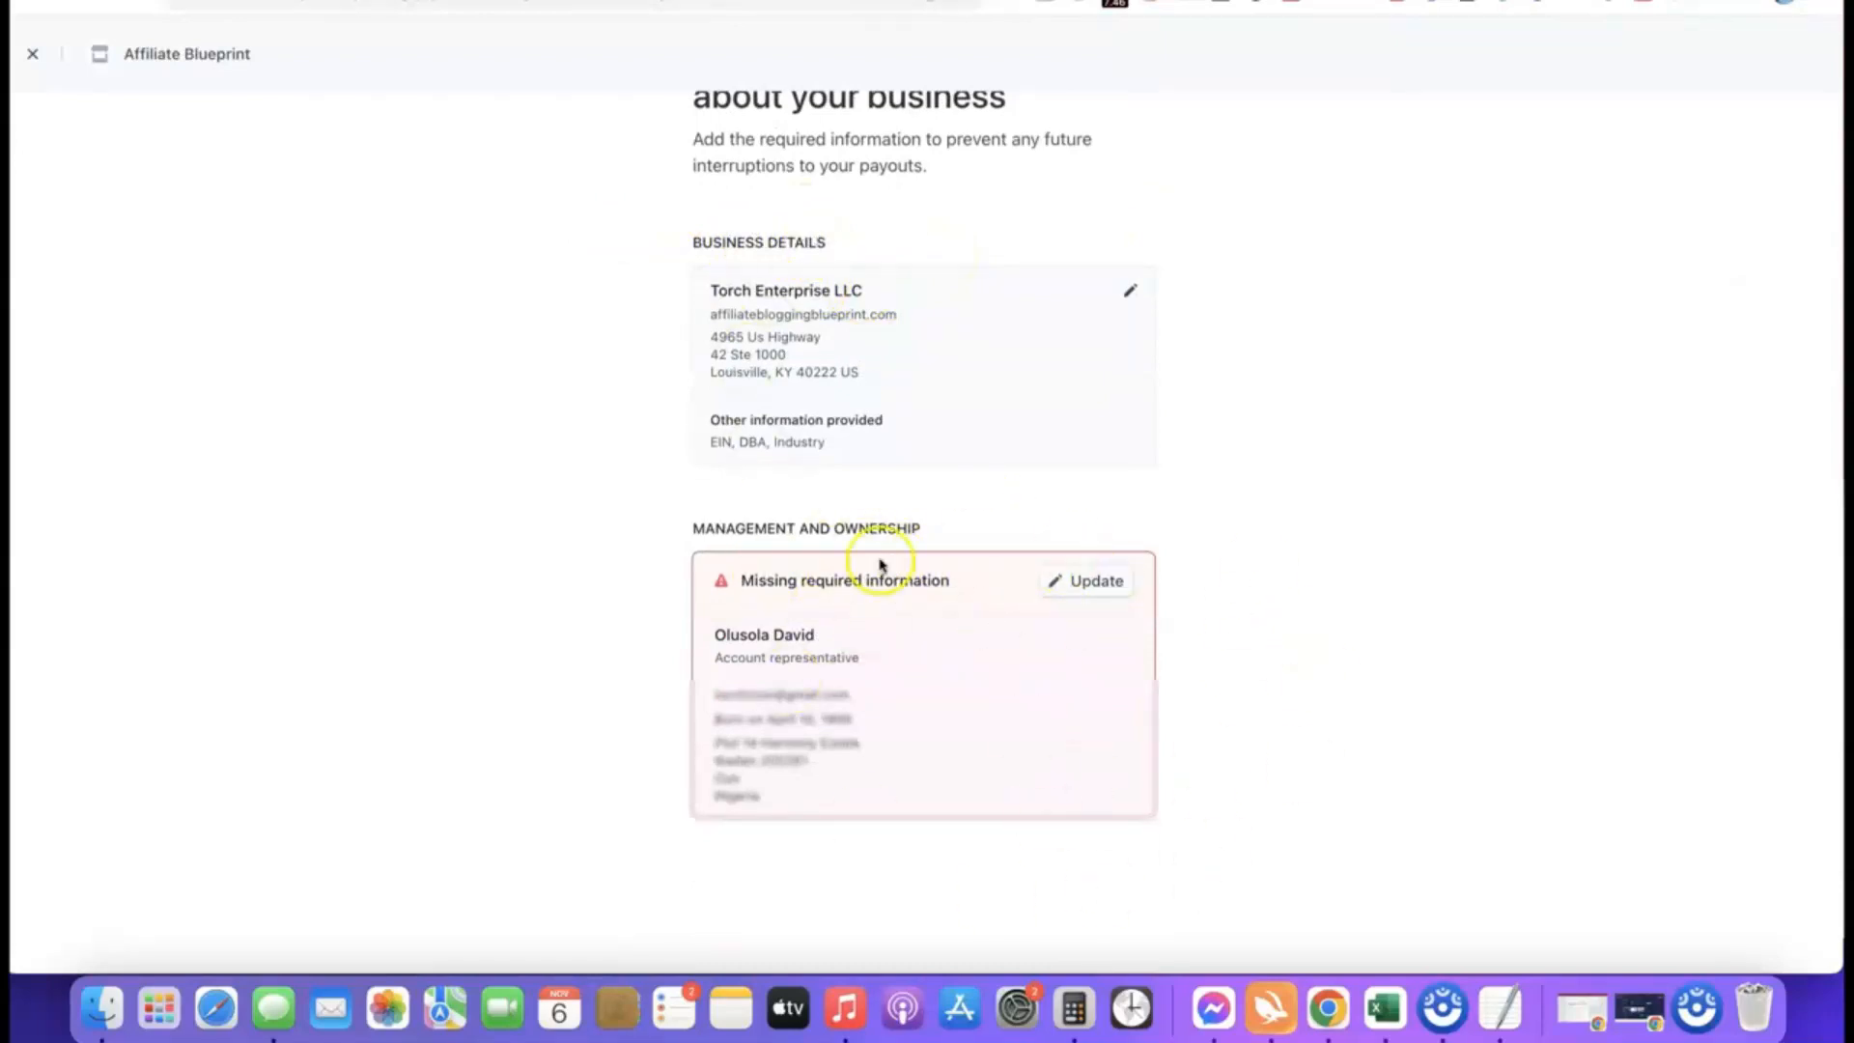
pyautogui.scroll(-1, 1216, 628)
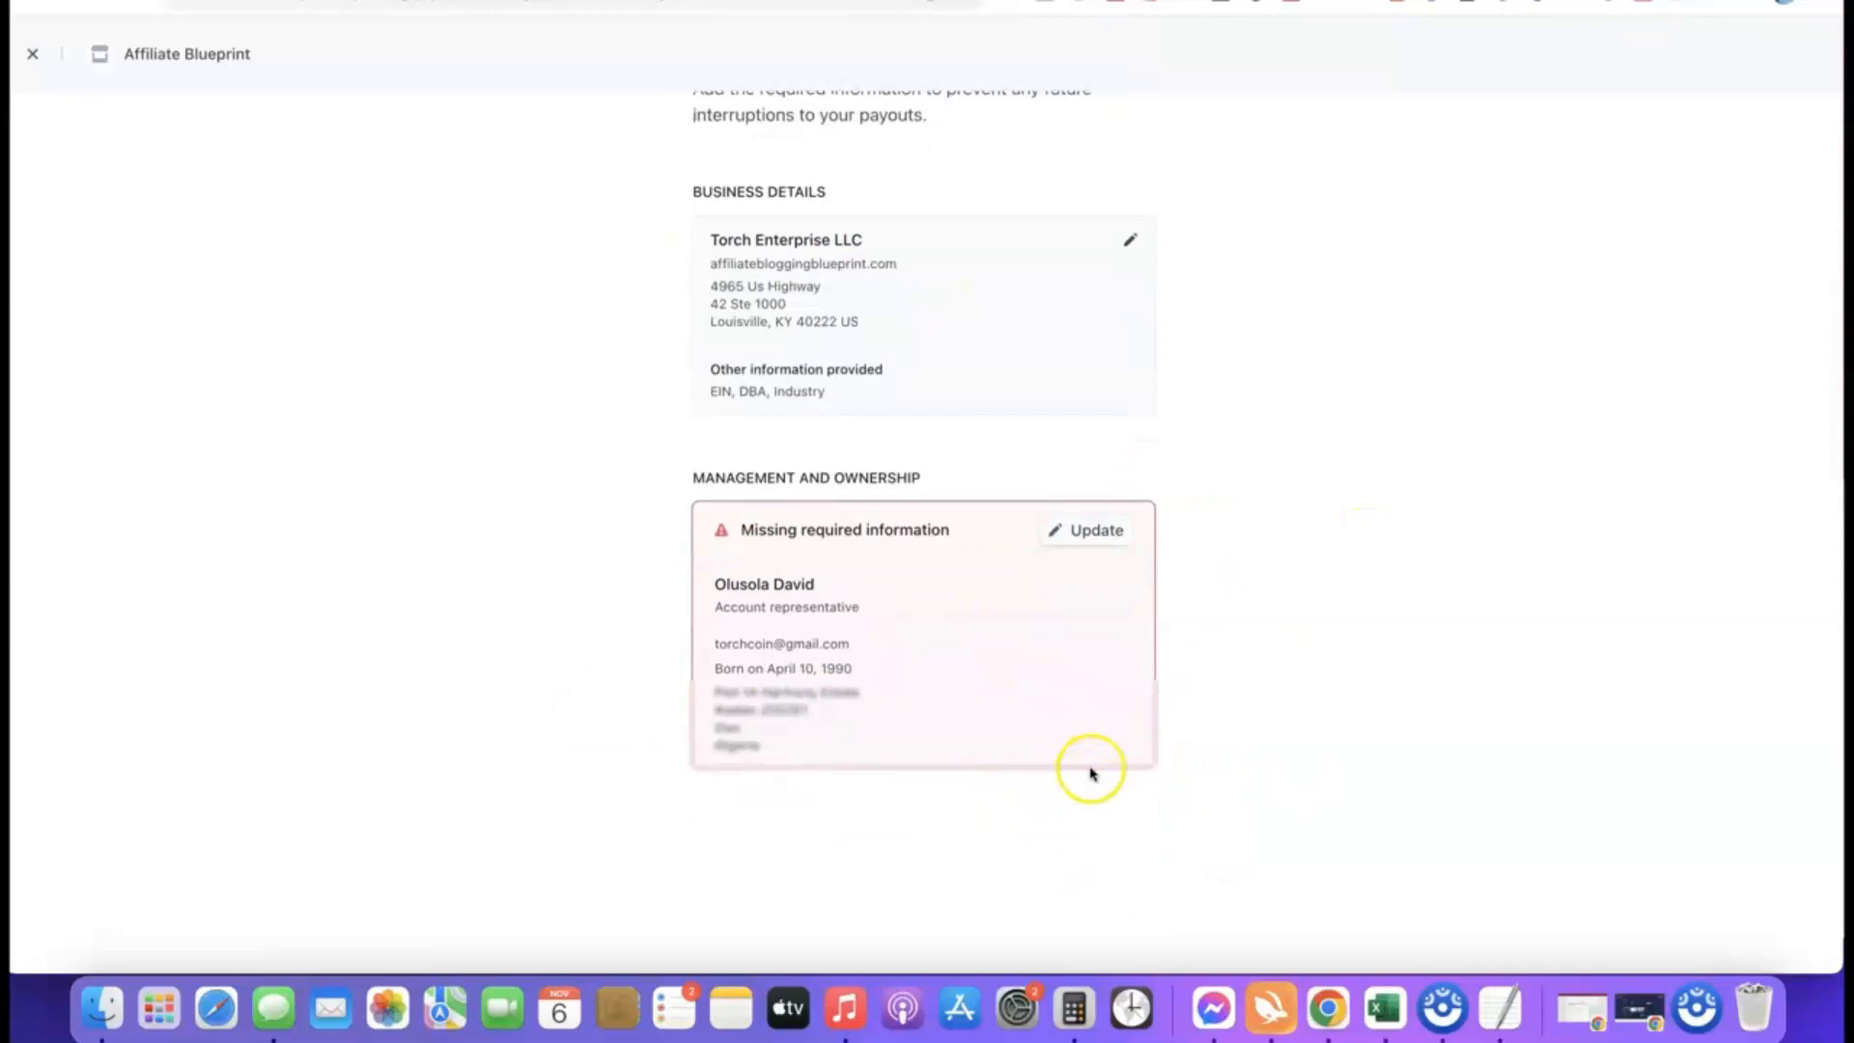
pyautogui.click(1091, 530)
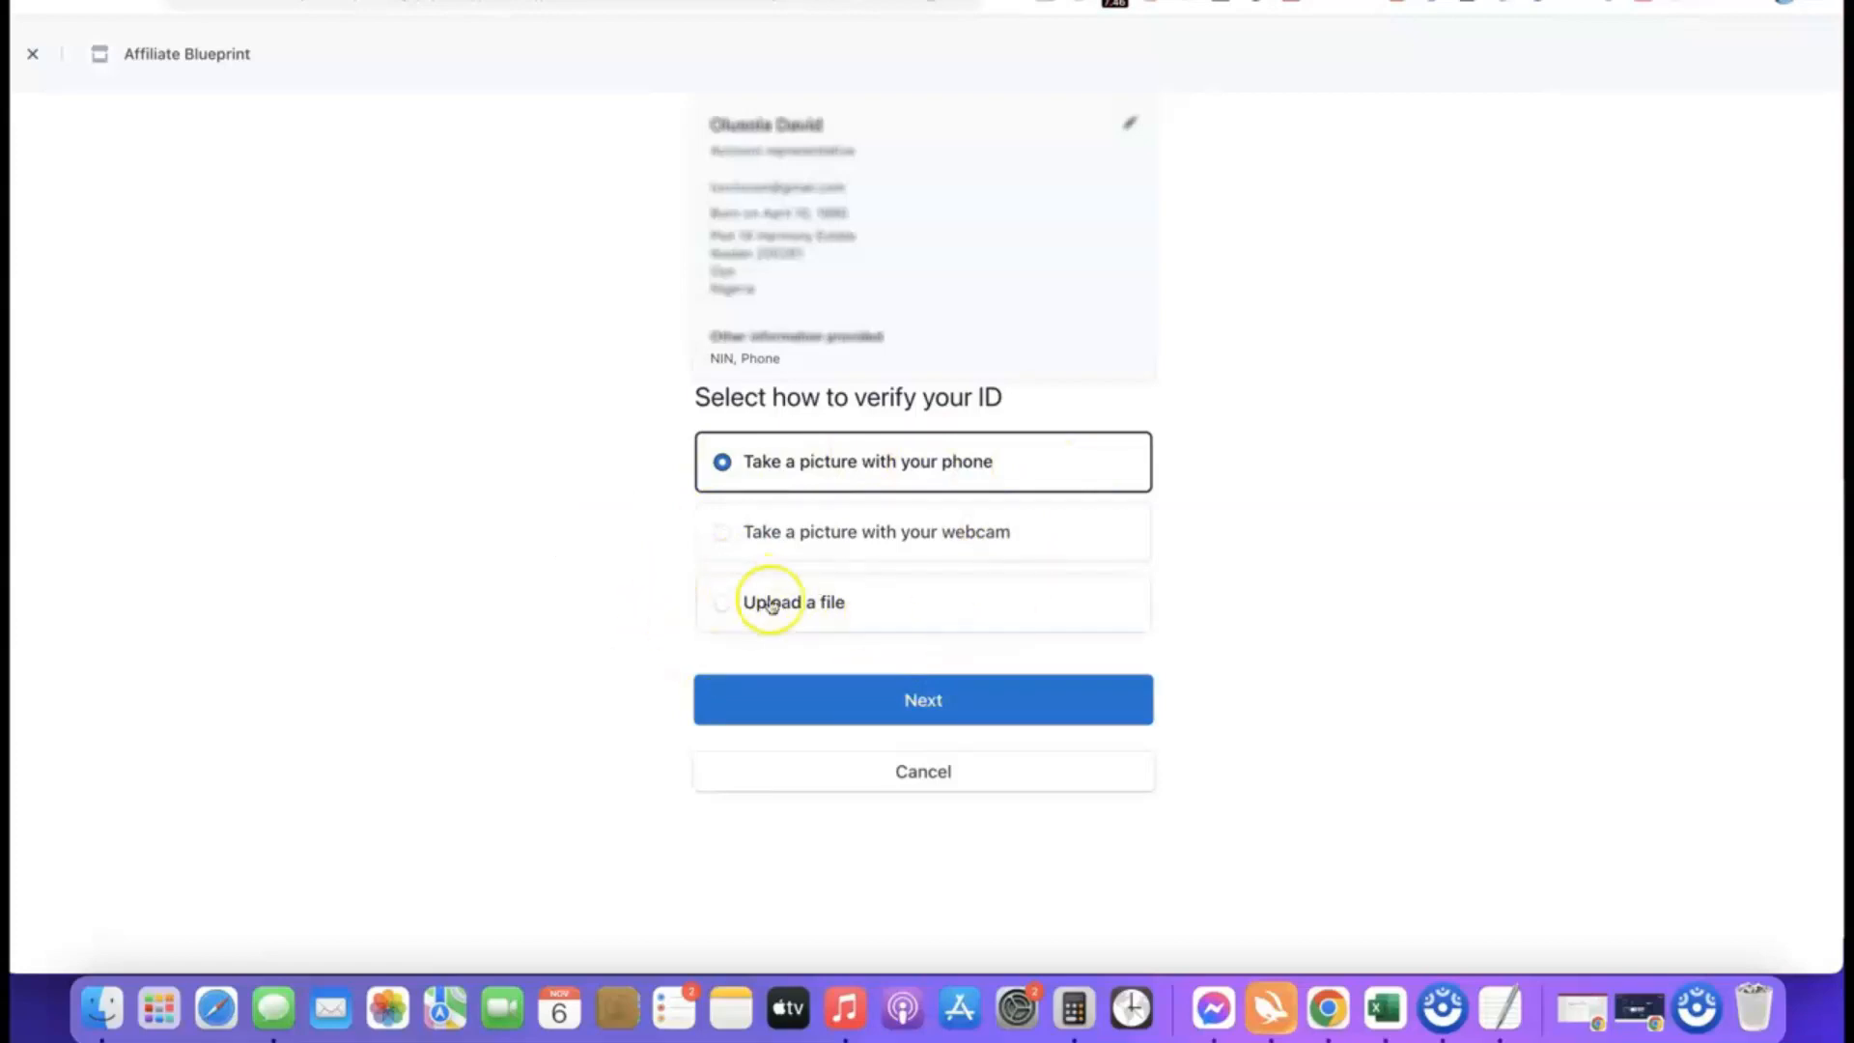
# Step: Choose uploading a file as the ID verification method and Driver's license as the identification type
pyautogui.click(736, 603)
pyautogui.click(908, 705)
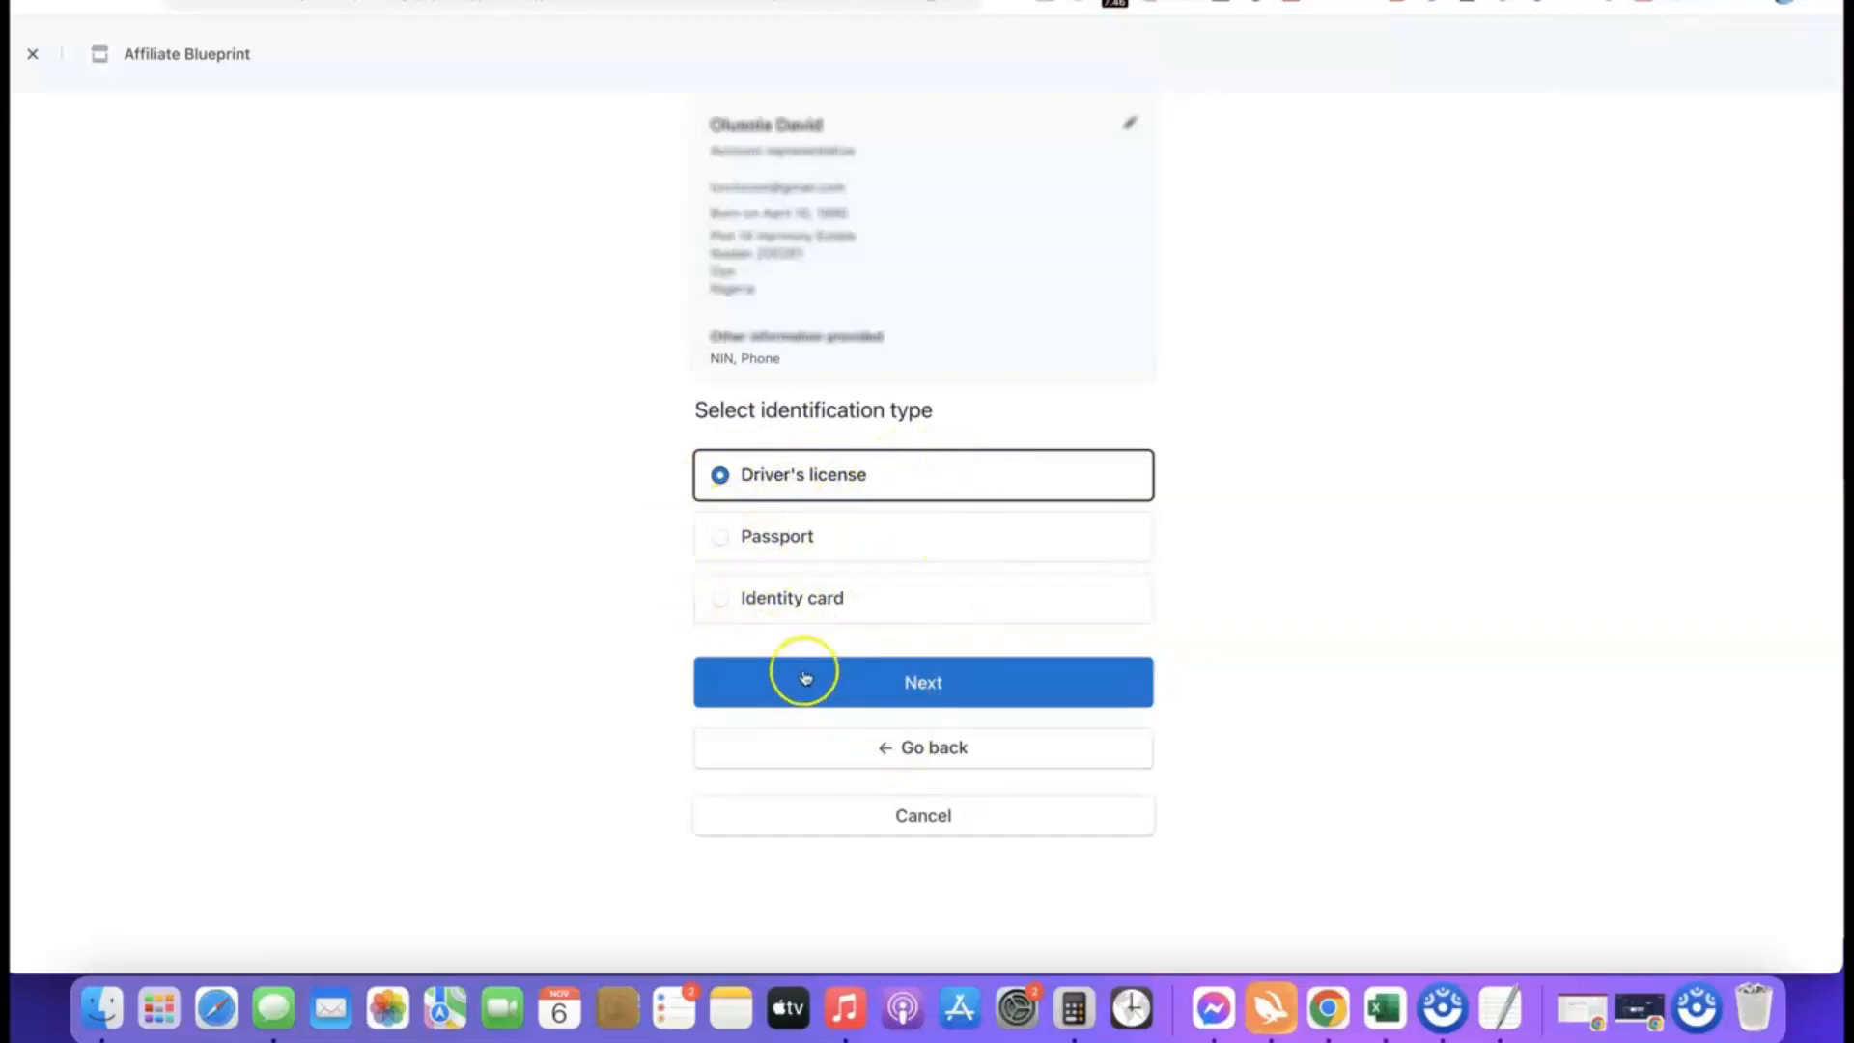
pyautogui.click(925, 686)
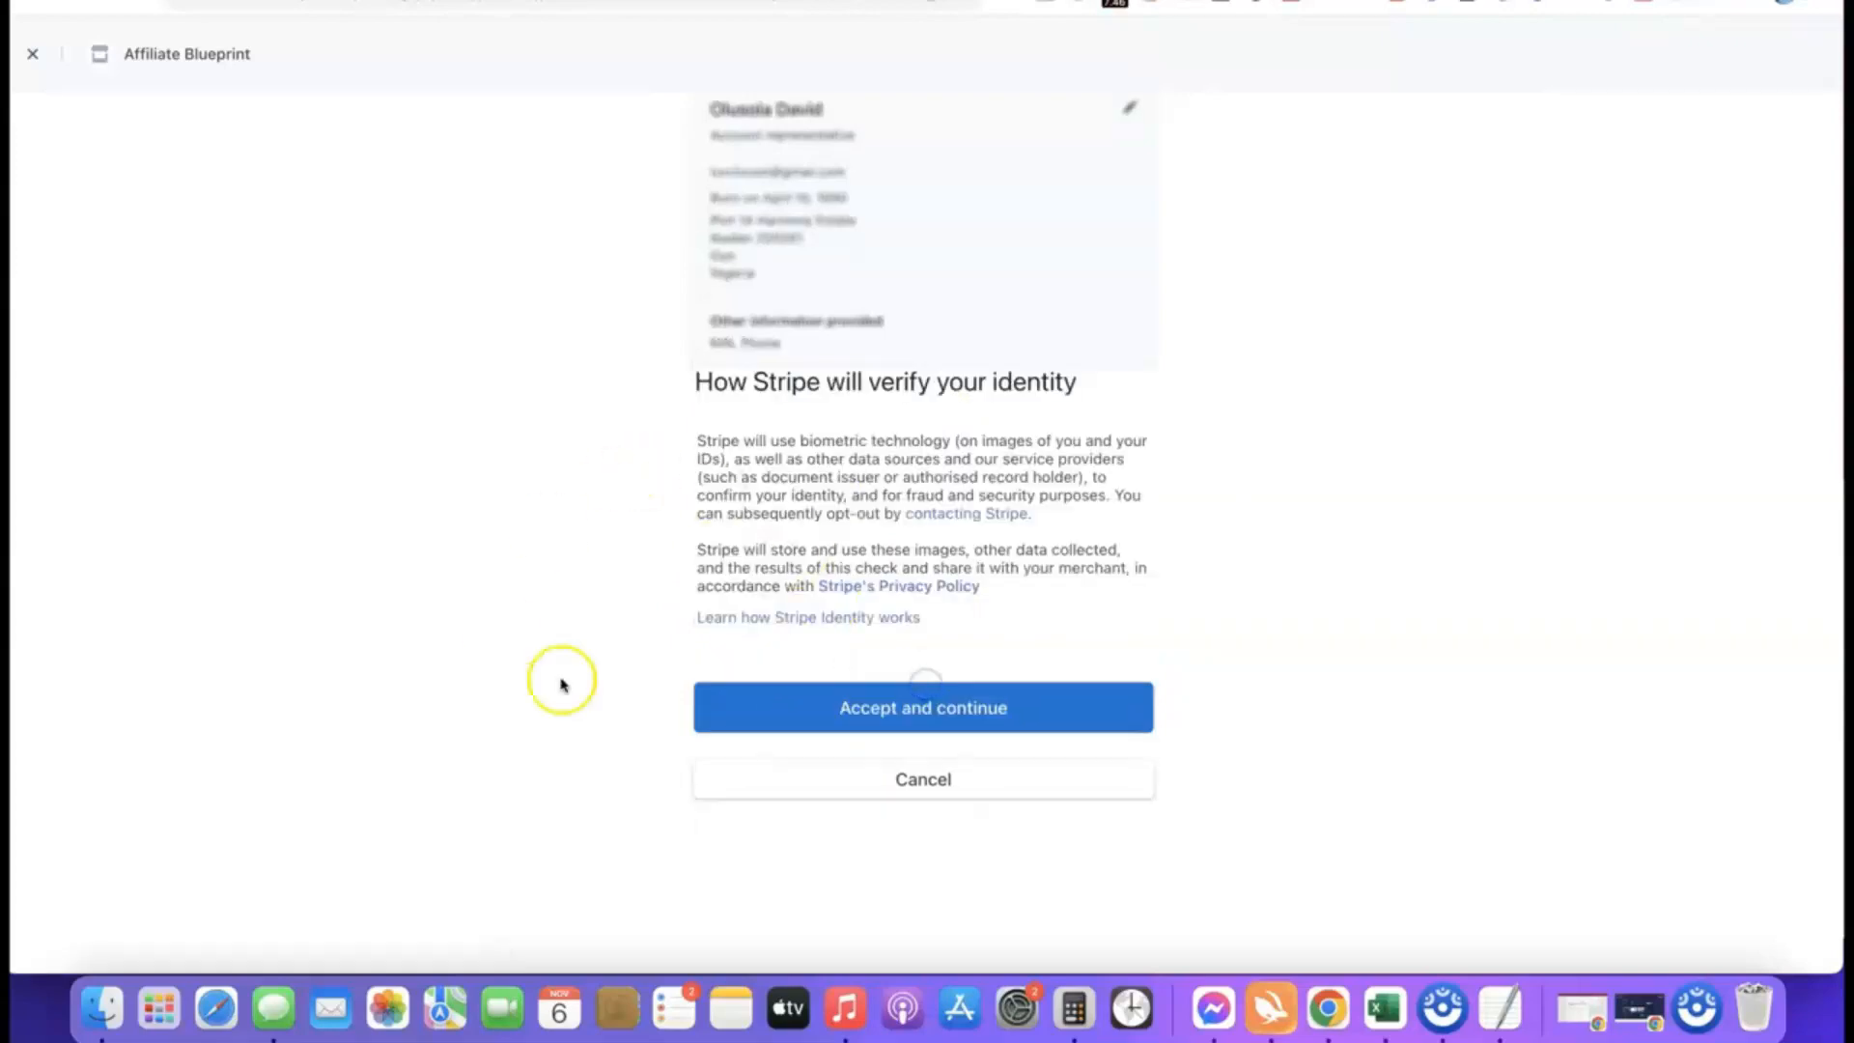
# Step: Accept the identity verification terms and upload the Drivers License image as the front of the identity document
pyautogui.click(905, 708)
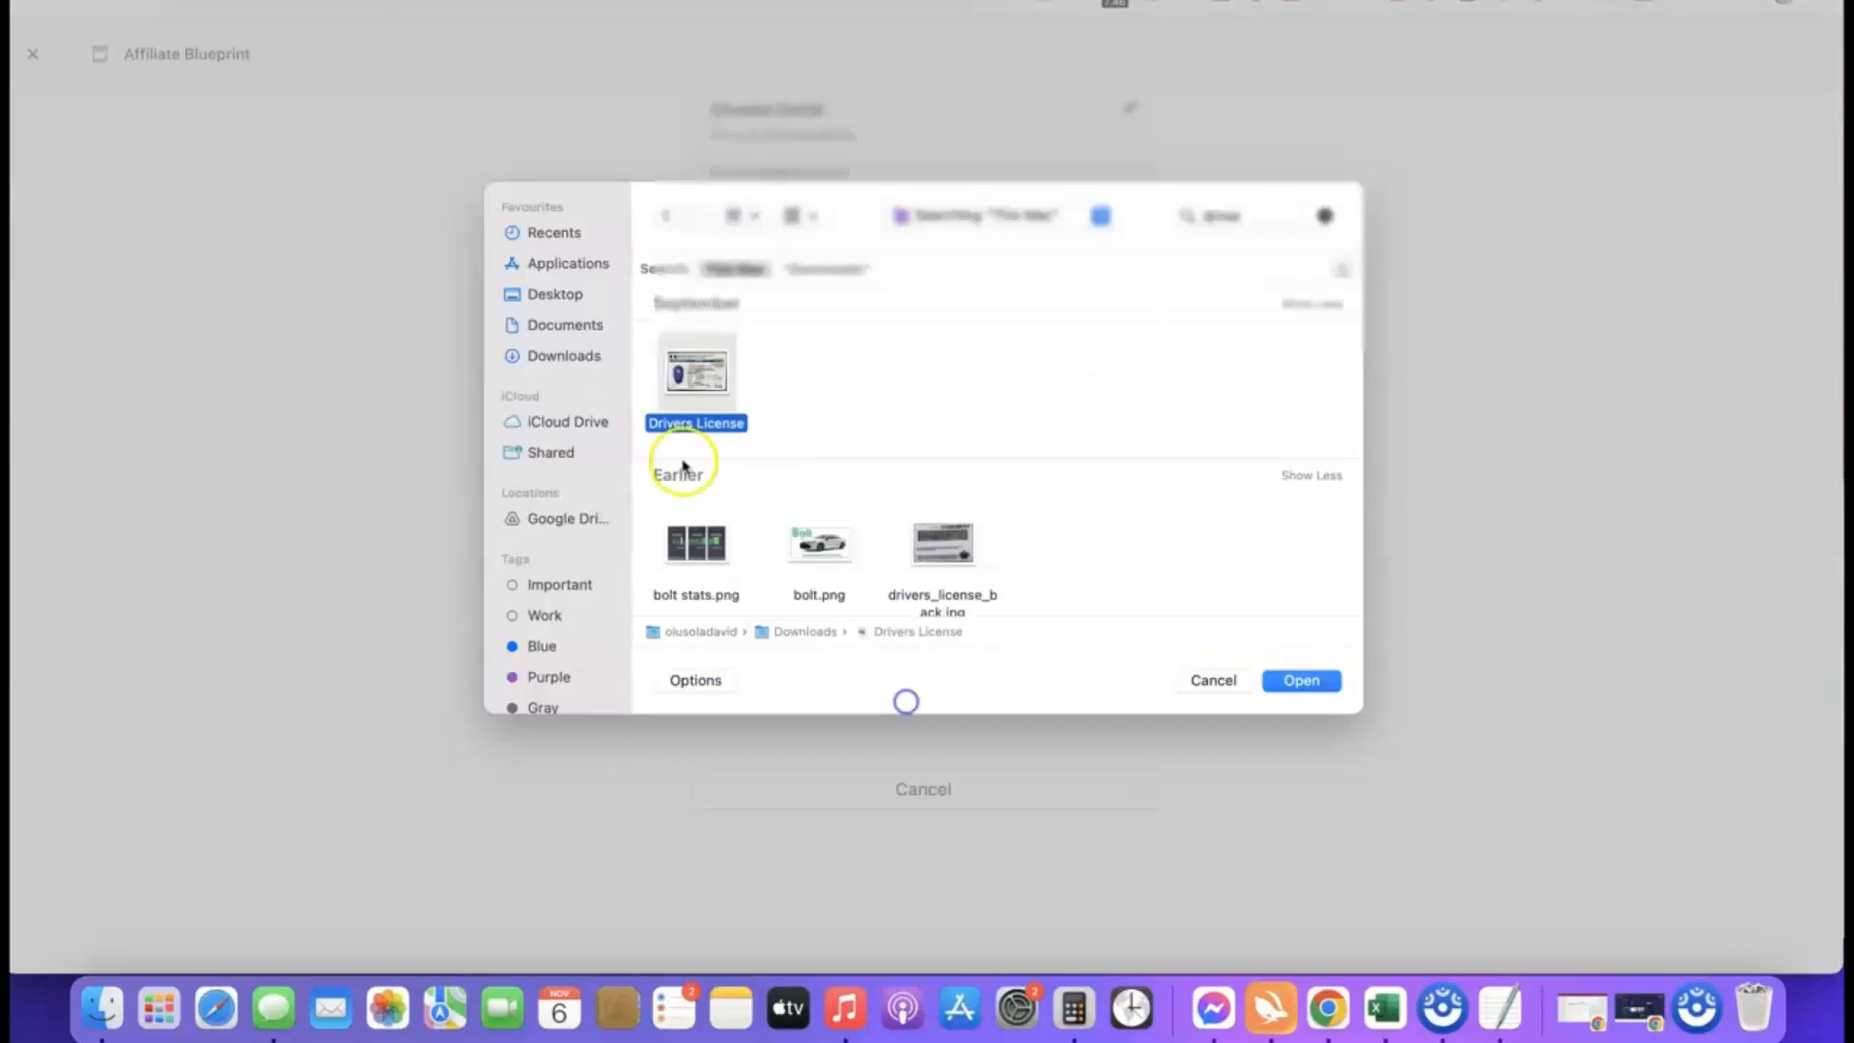
pyautogui.click(1299, 681)
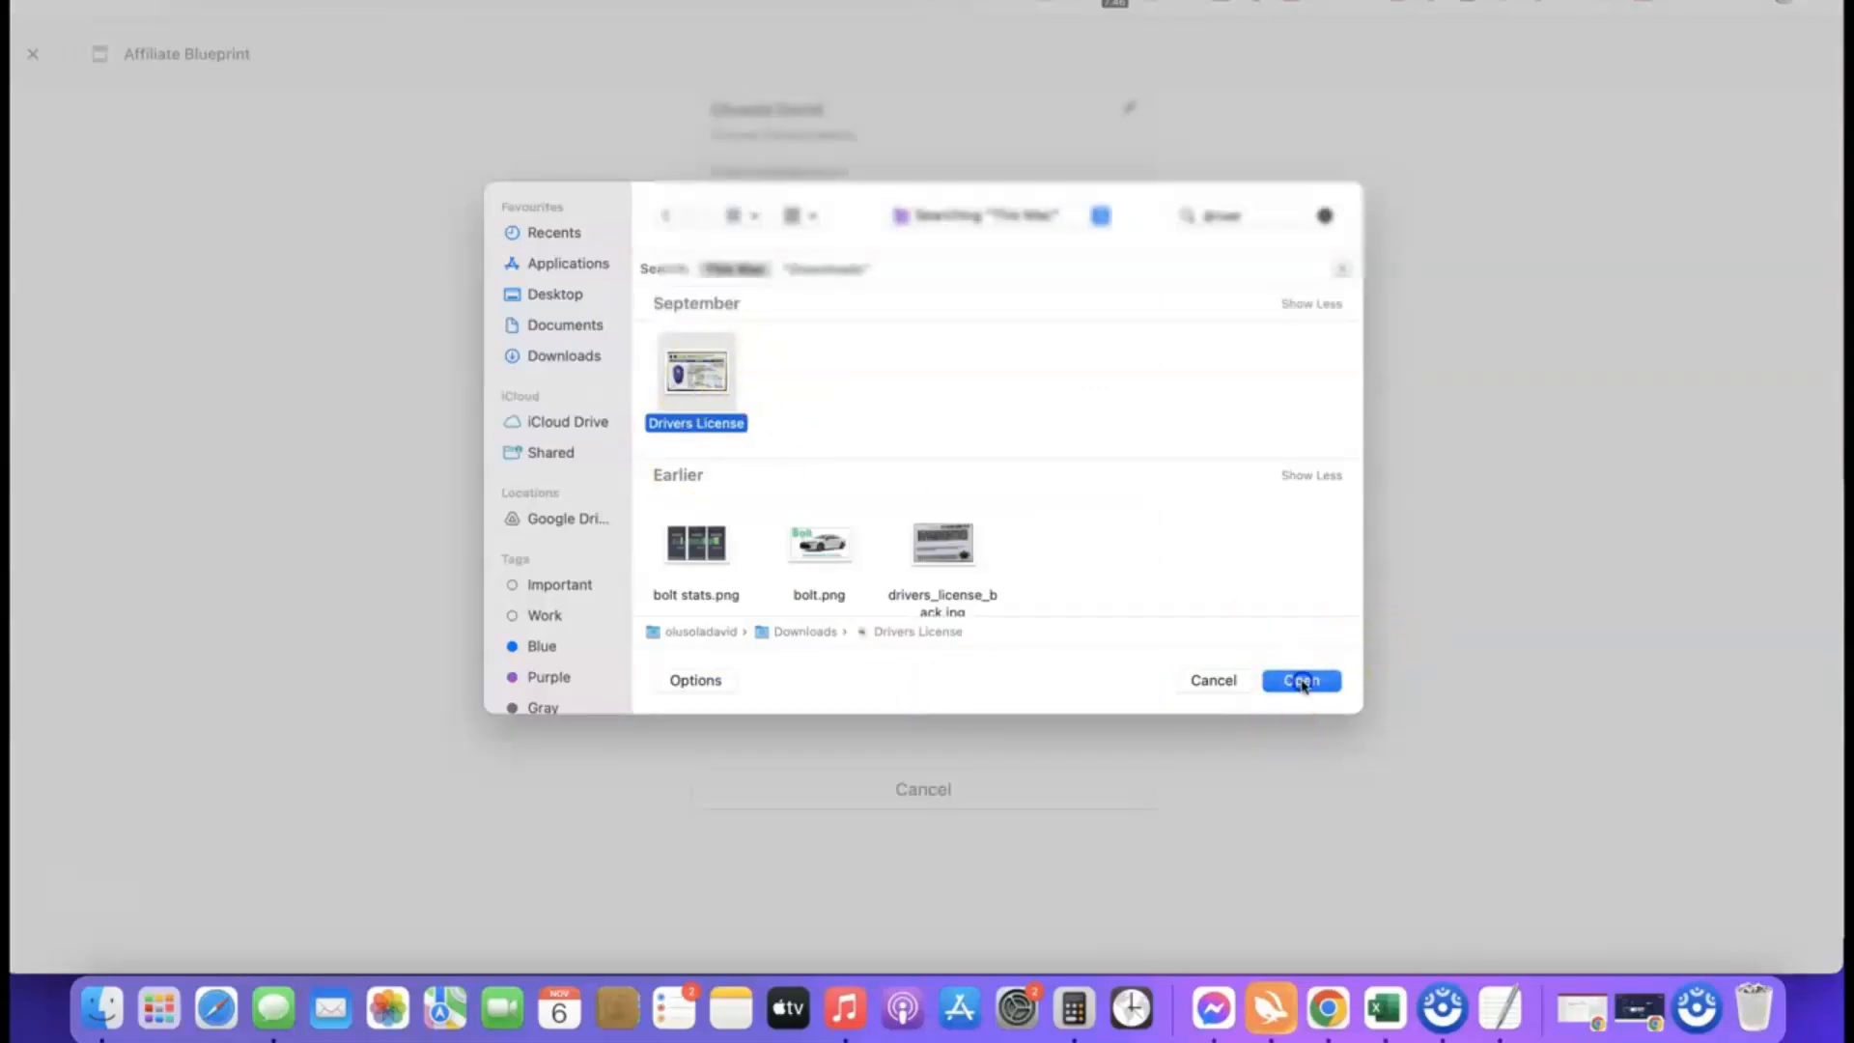
pyautogui.click(906, 723)
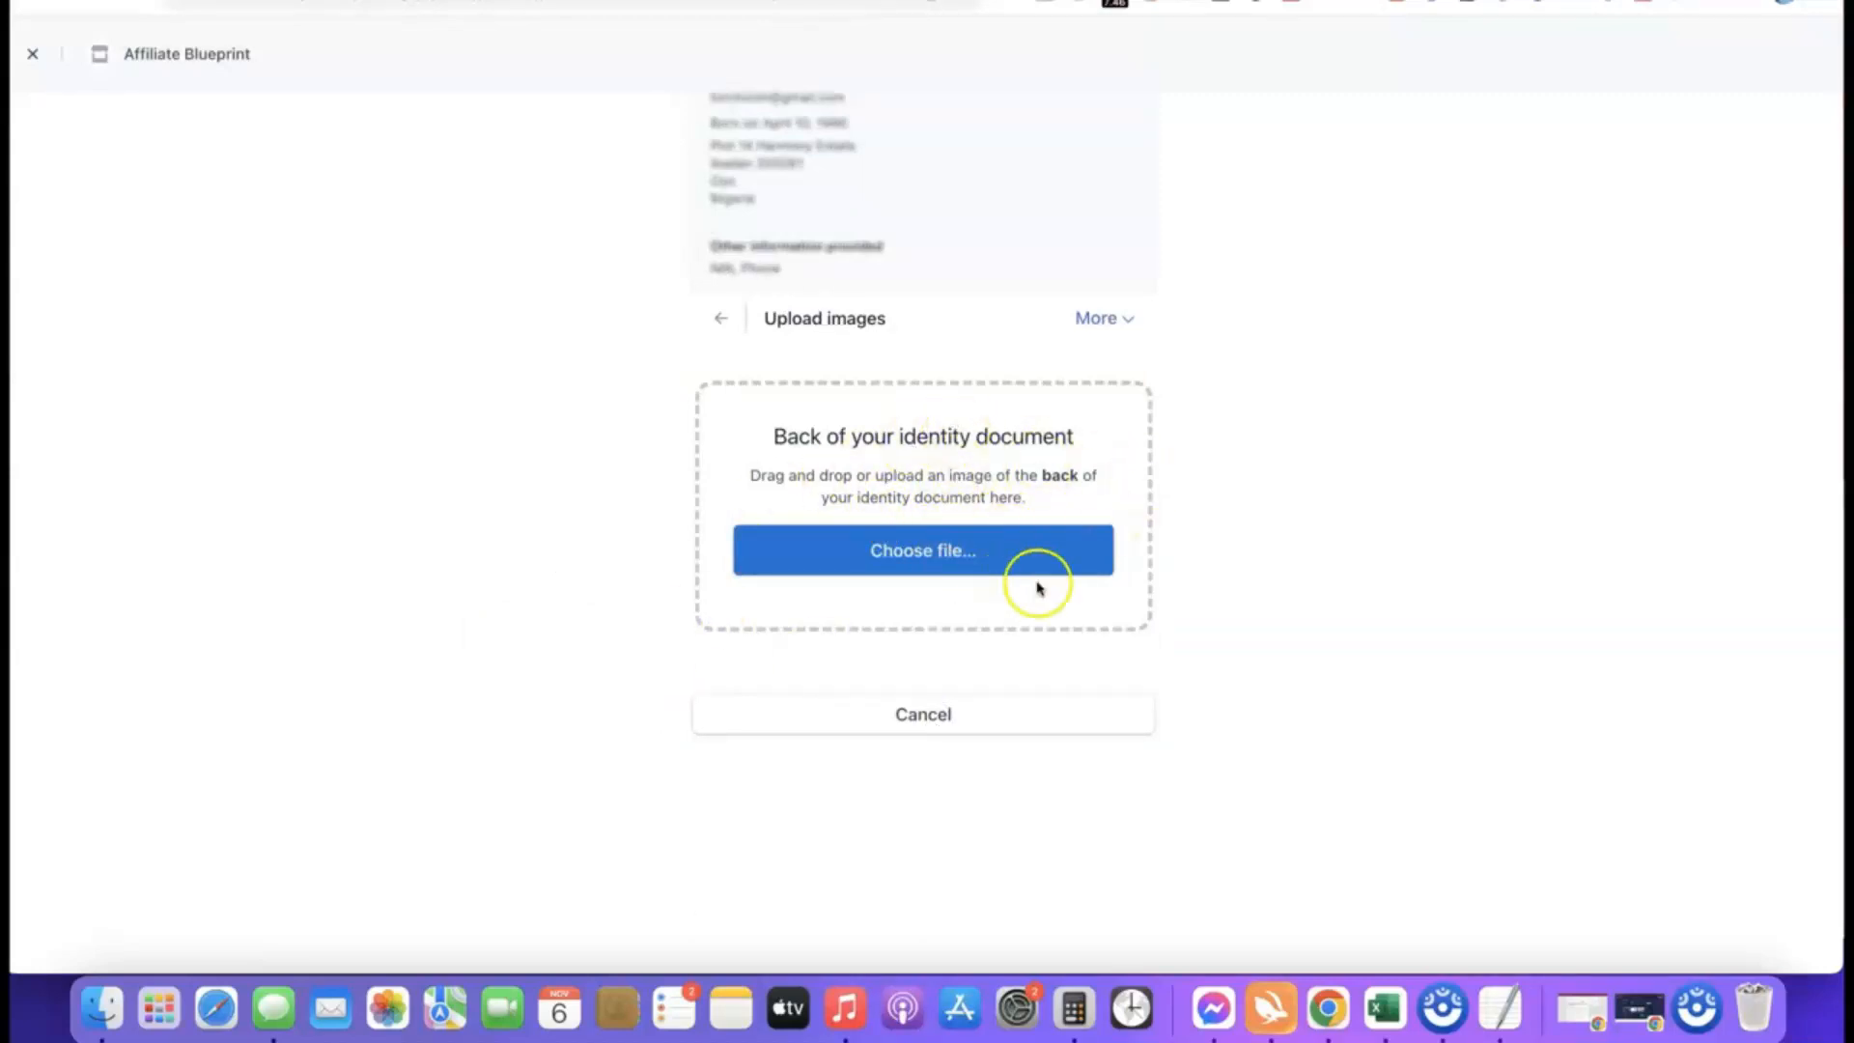
# Step: Upload drivers_license_back.jpg as the back of the identity document, continue with that image anyway, and go to the dashboard
pyautogui.click(928, 556)
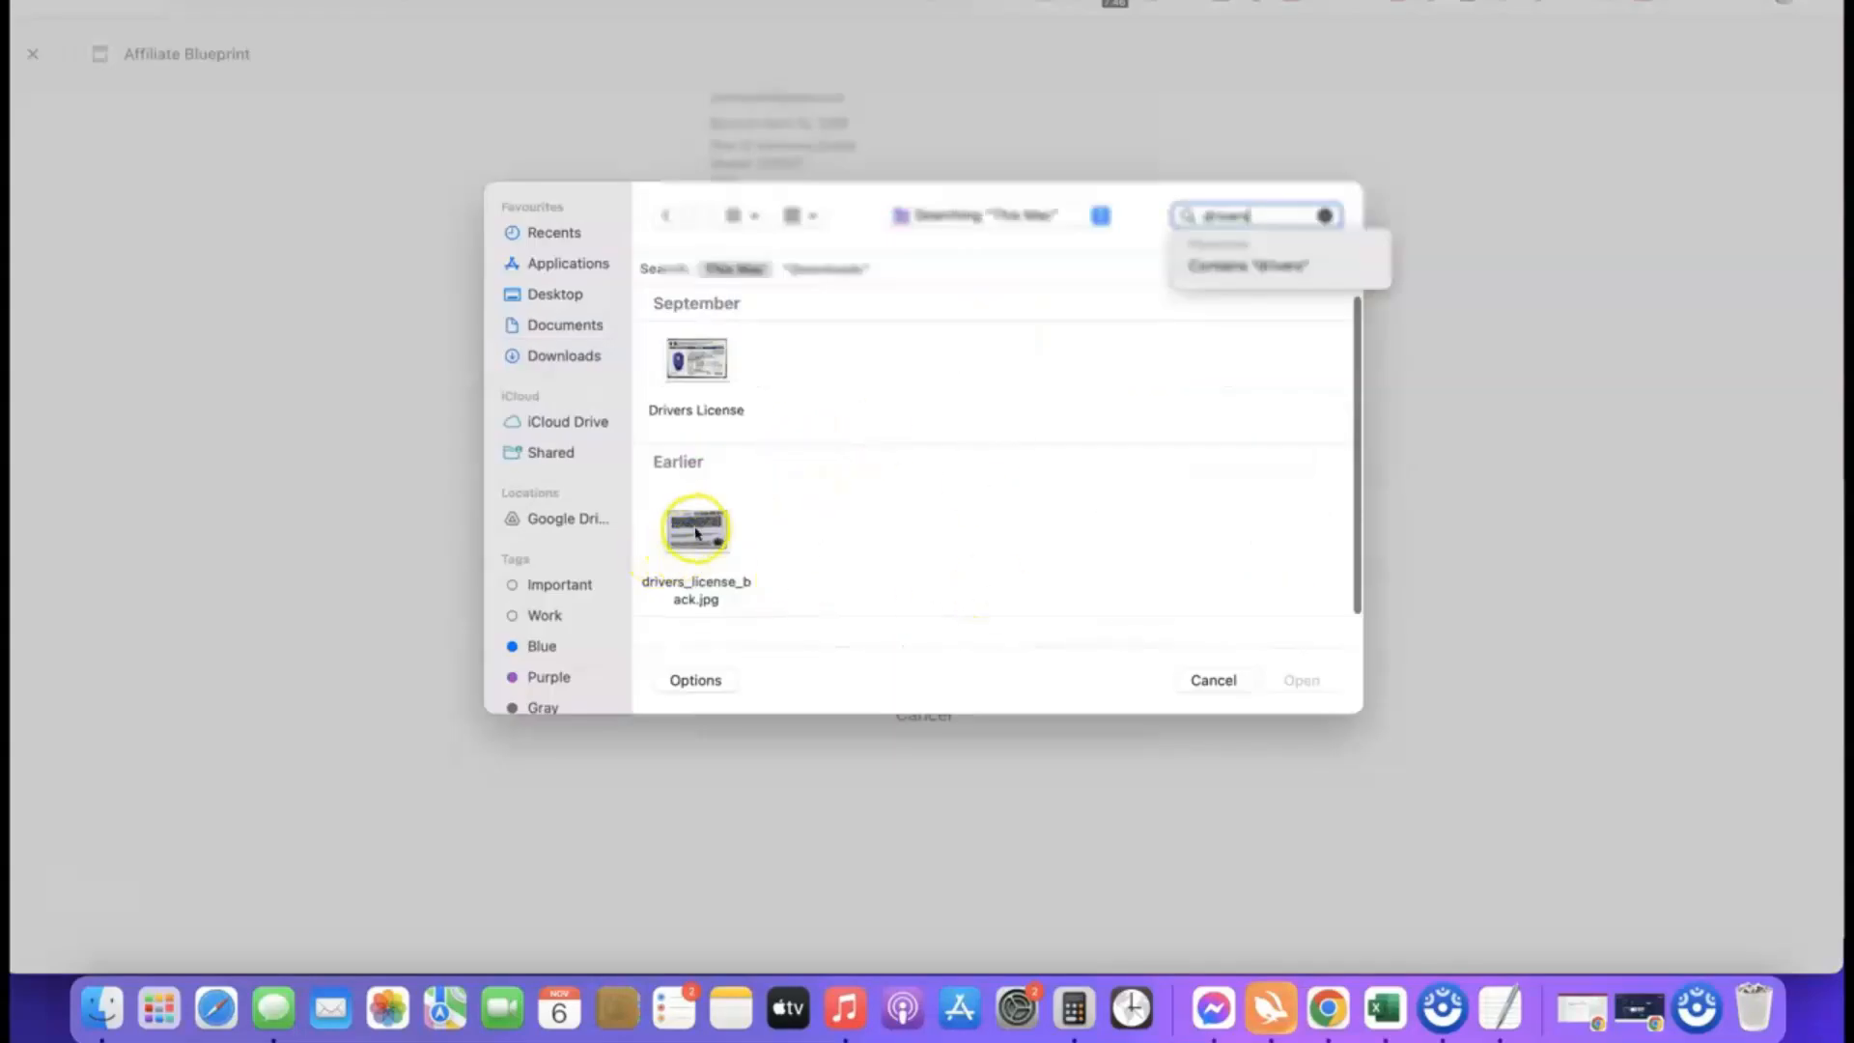
pyautogui.click(695, 533)
pyautogui.click(1302, 683)
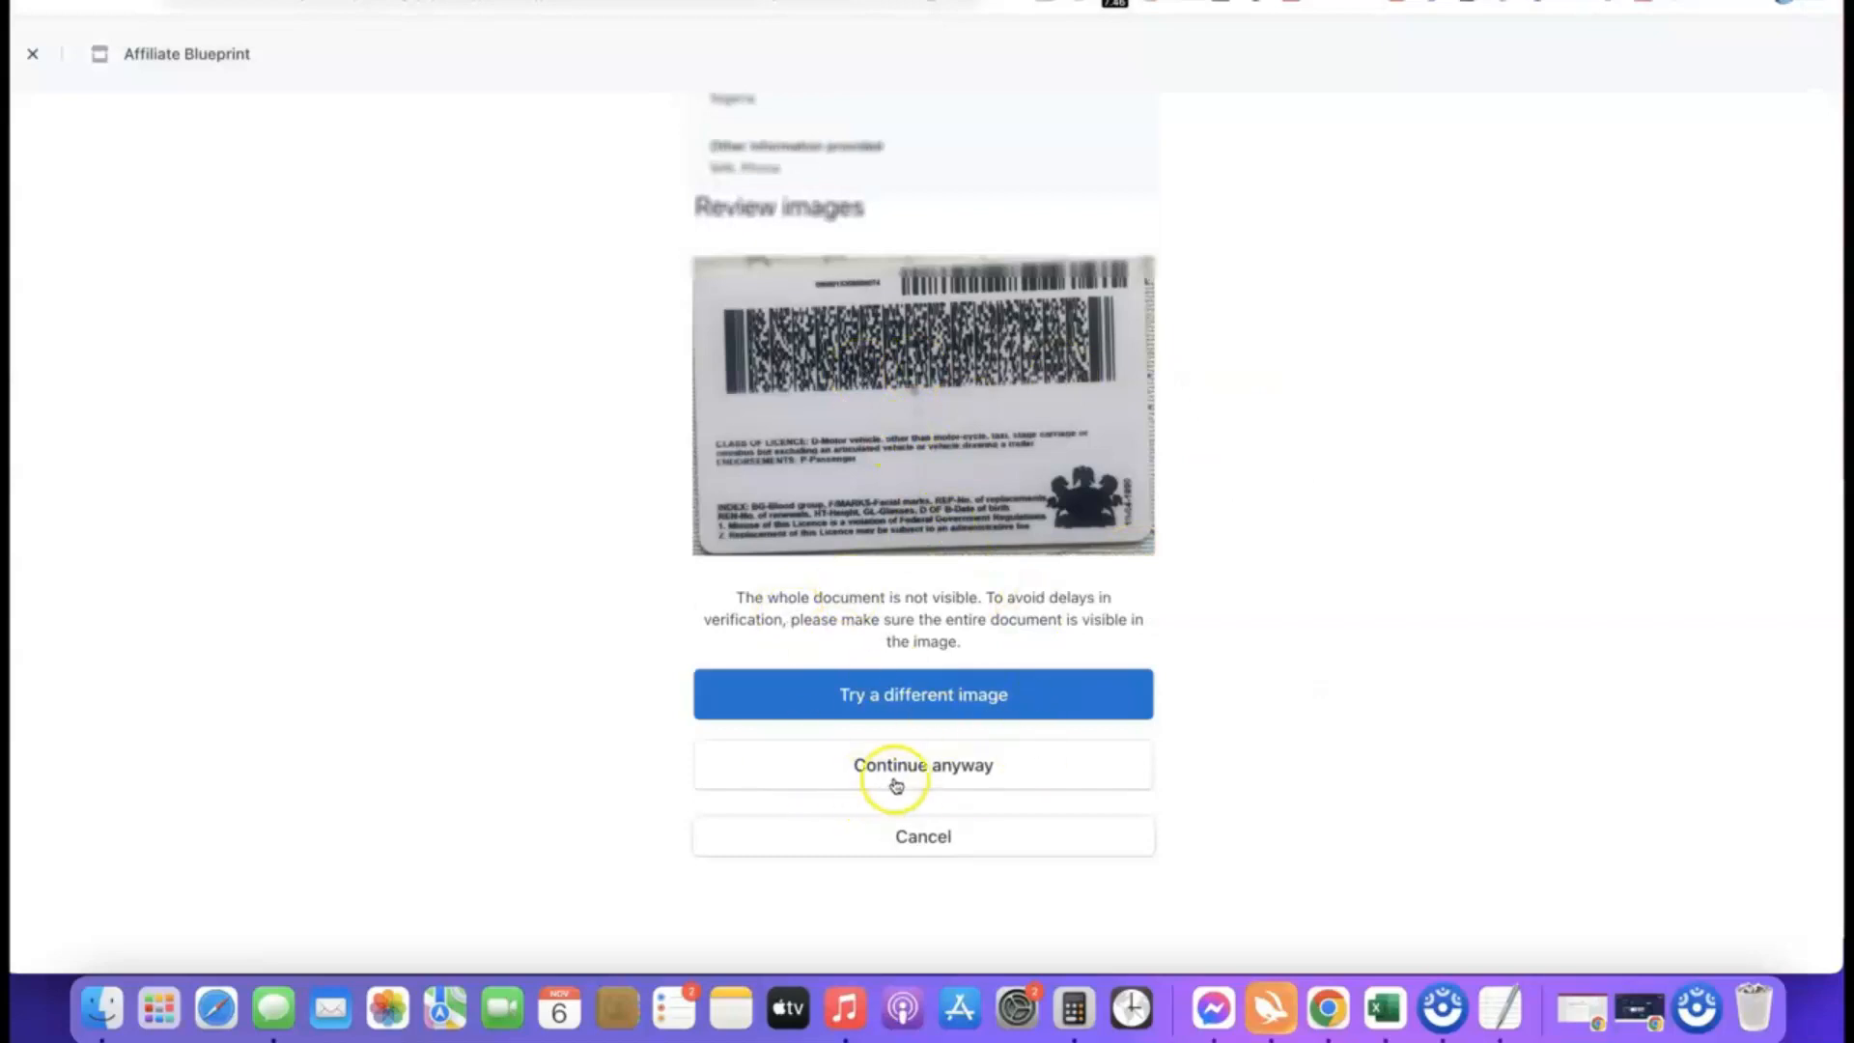
pyautogui.click(911, 763)
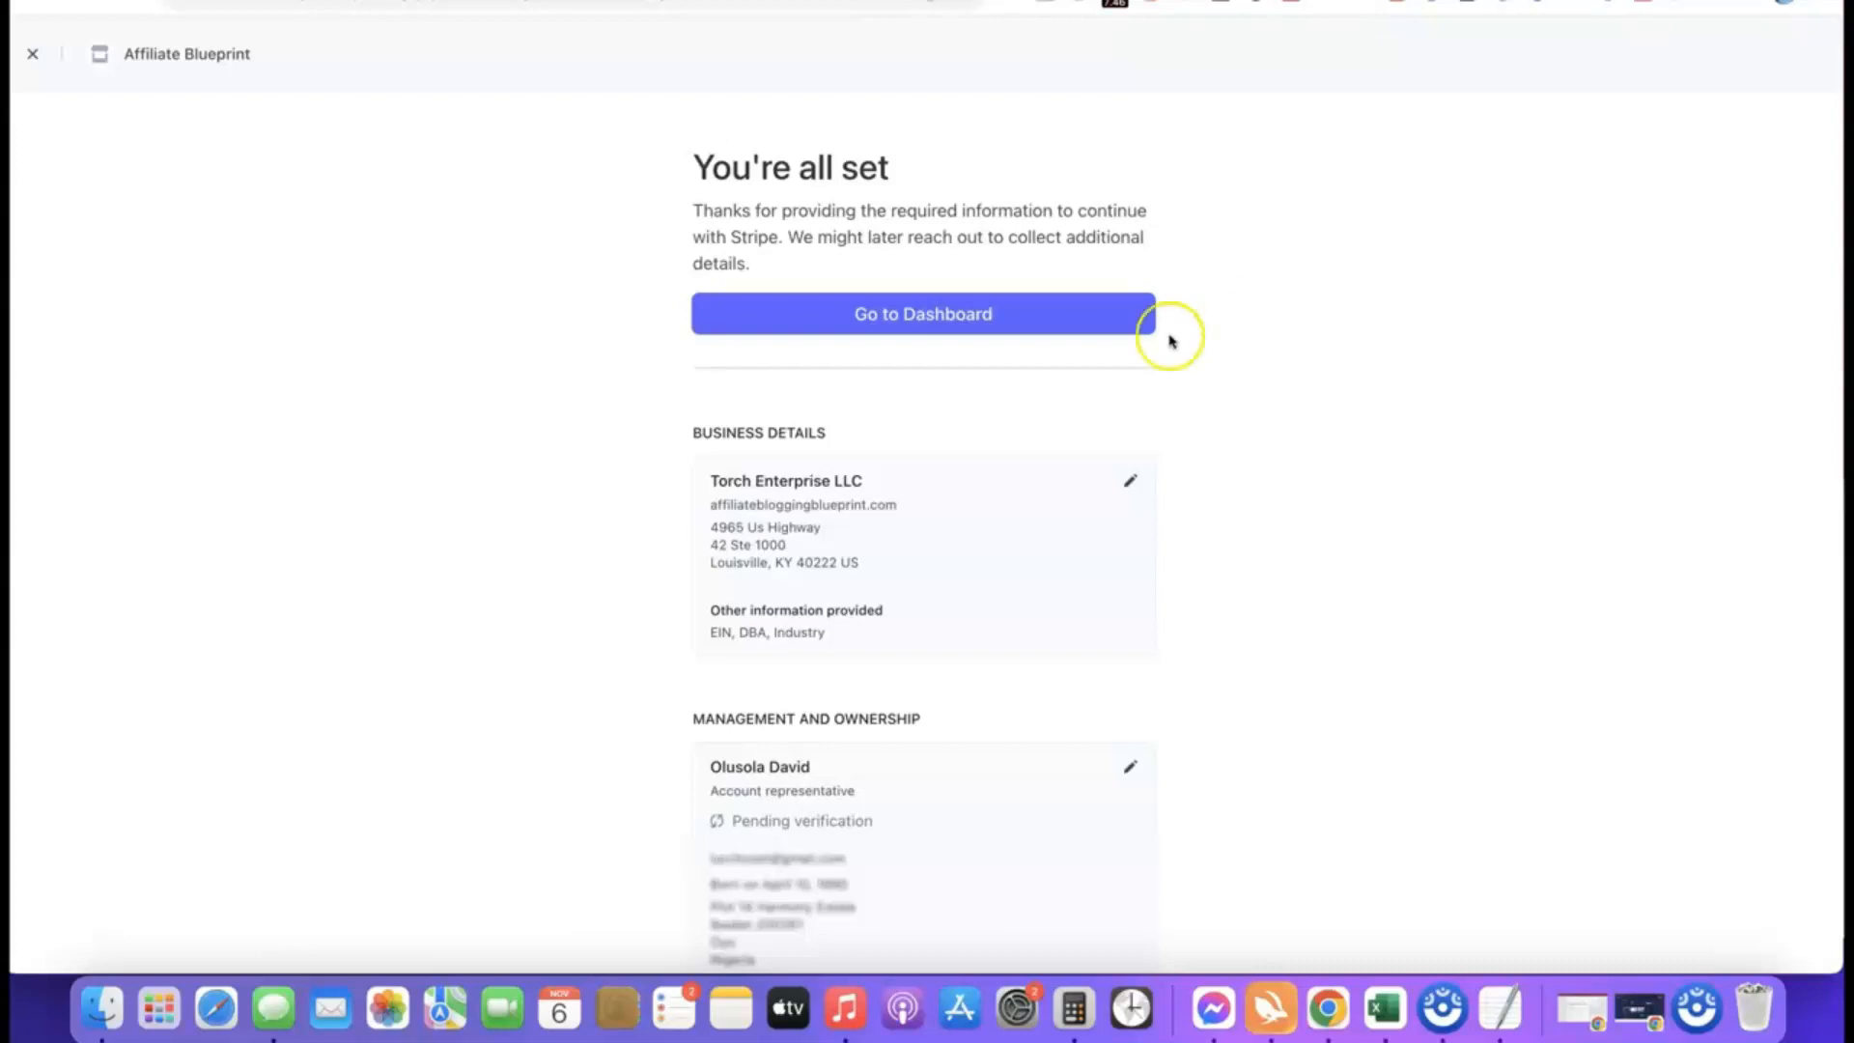
pyautogui.click(922, 312)
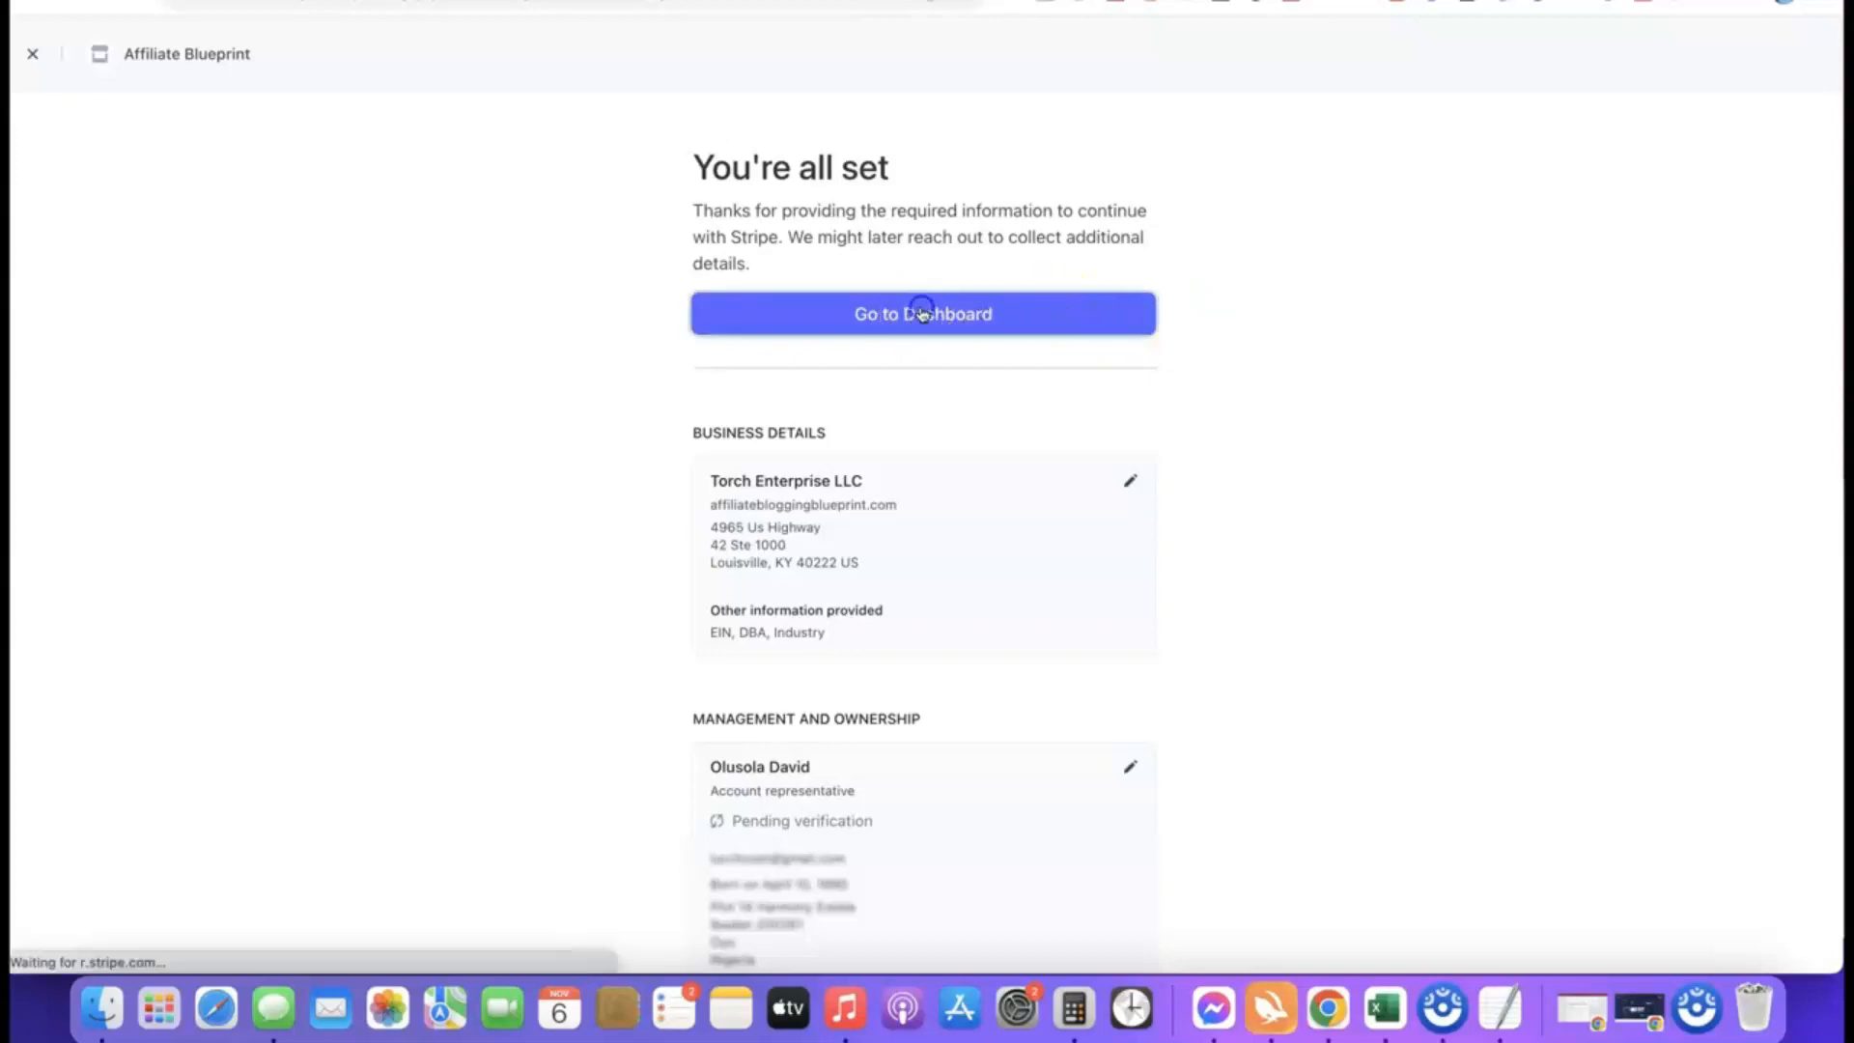